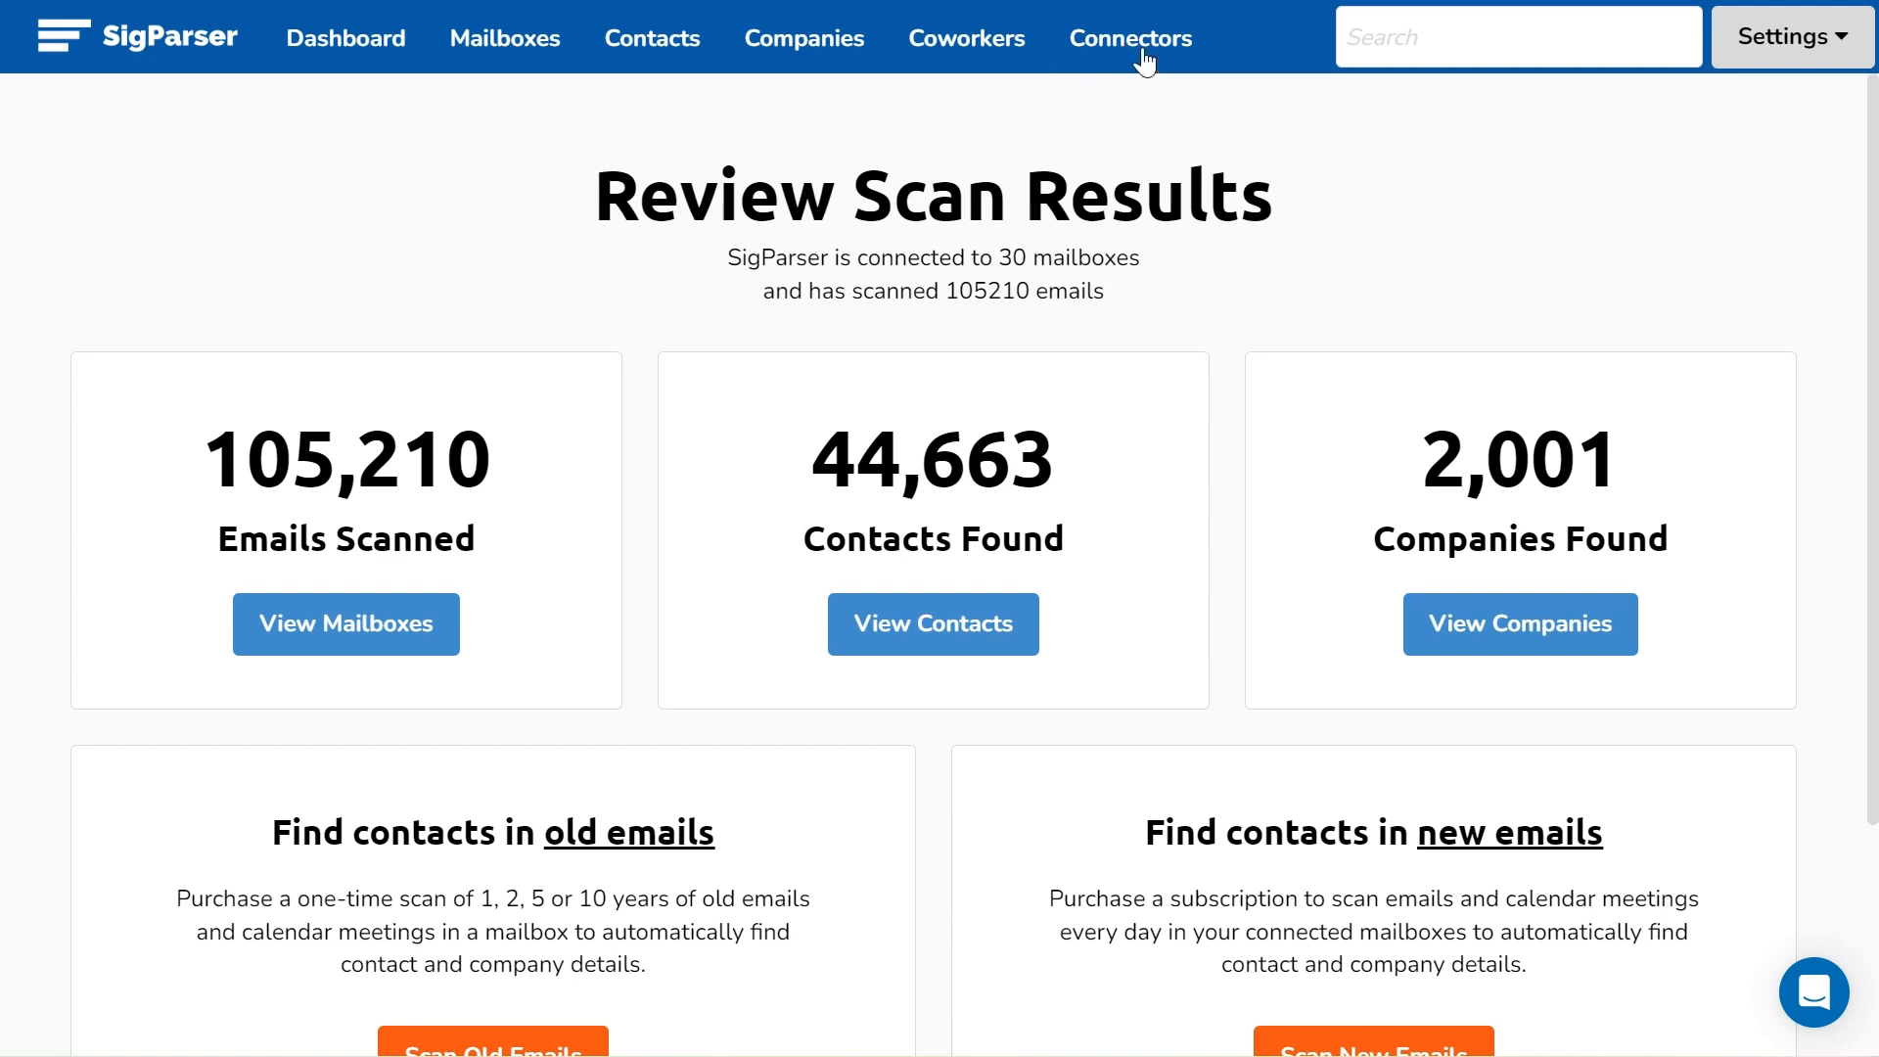
- Open the page for adding a connector and review the available CRM and contact apps
left_click(1141, 49)
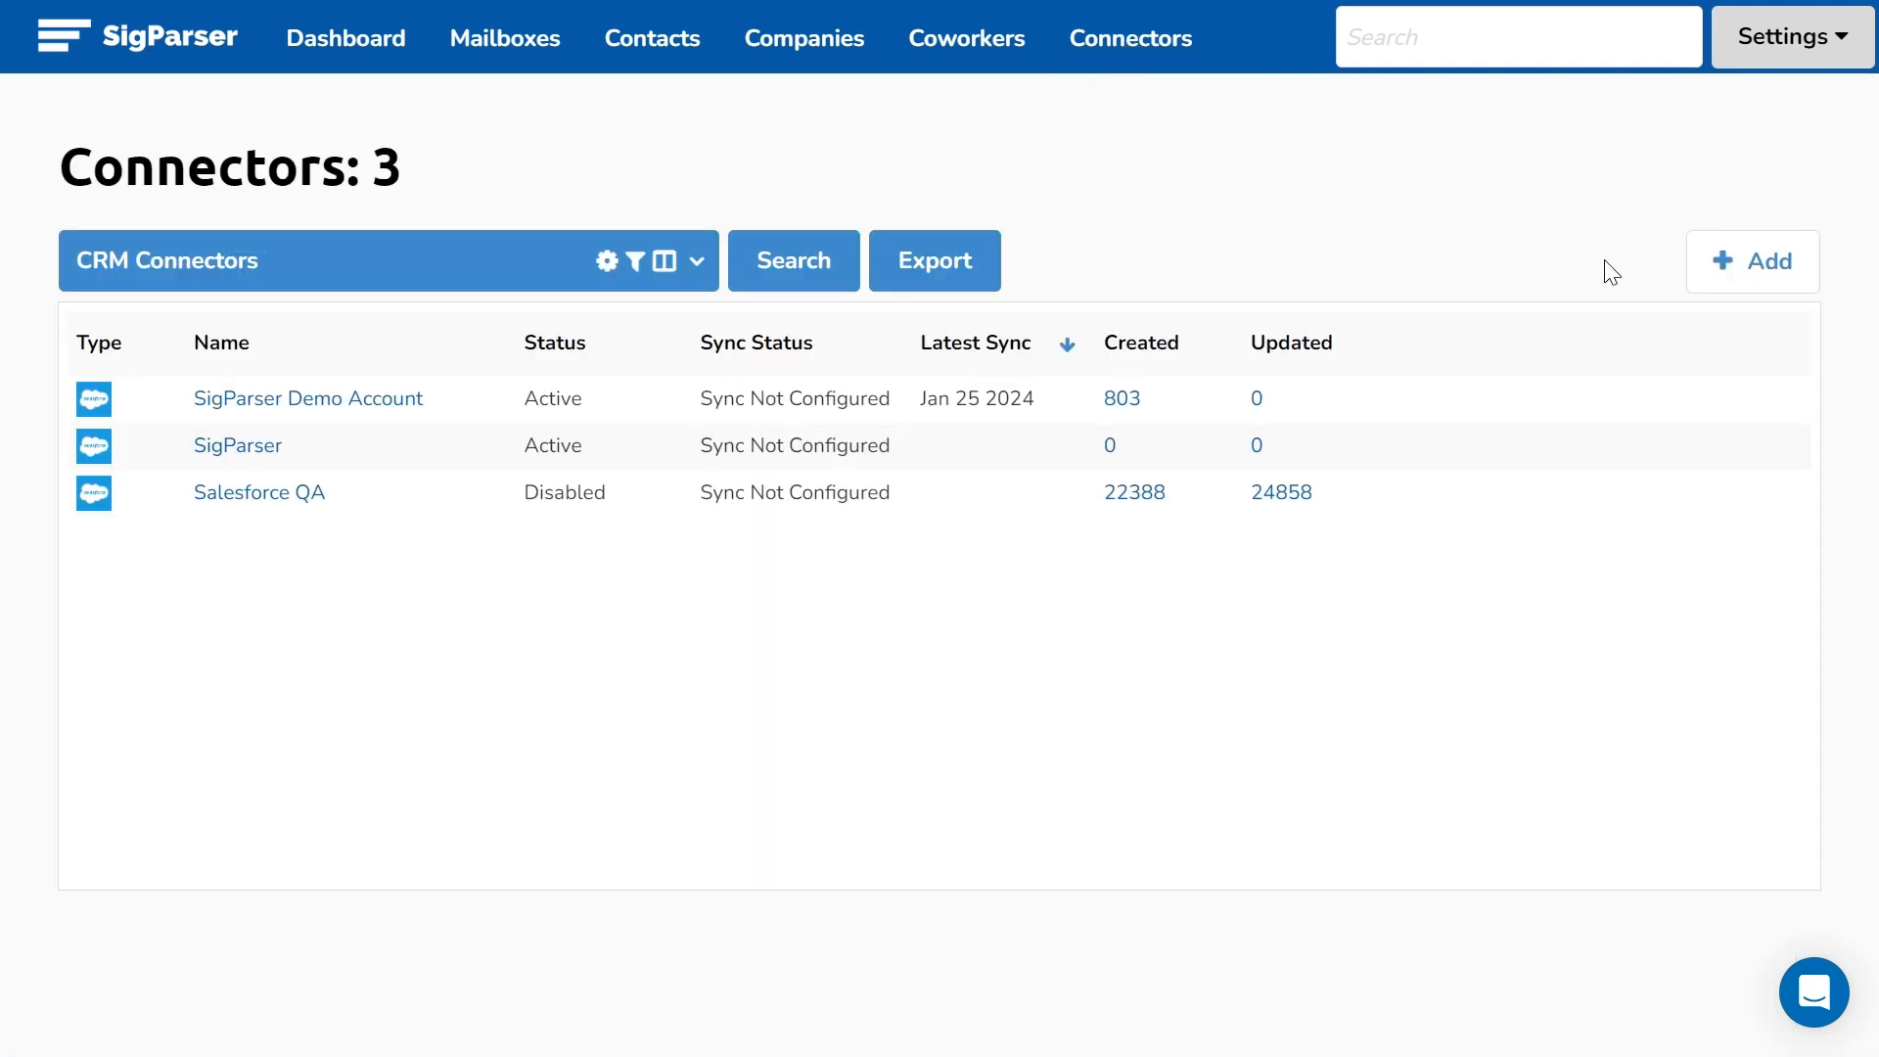
left_click(1750, 262)
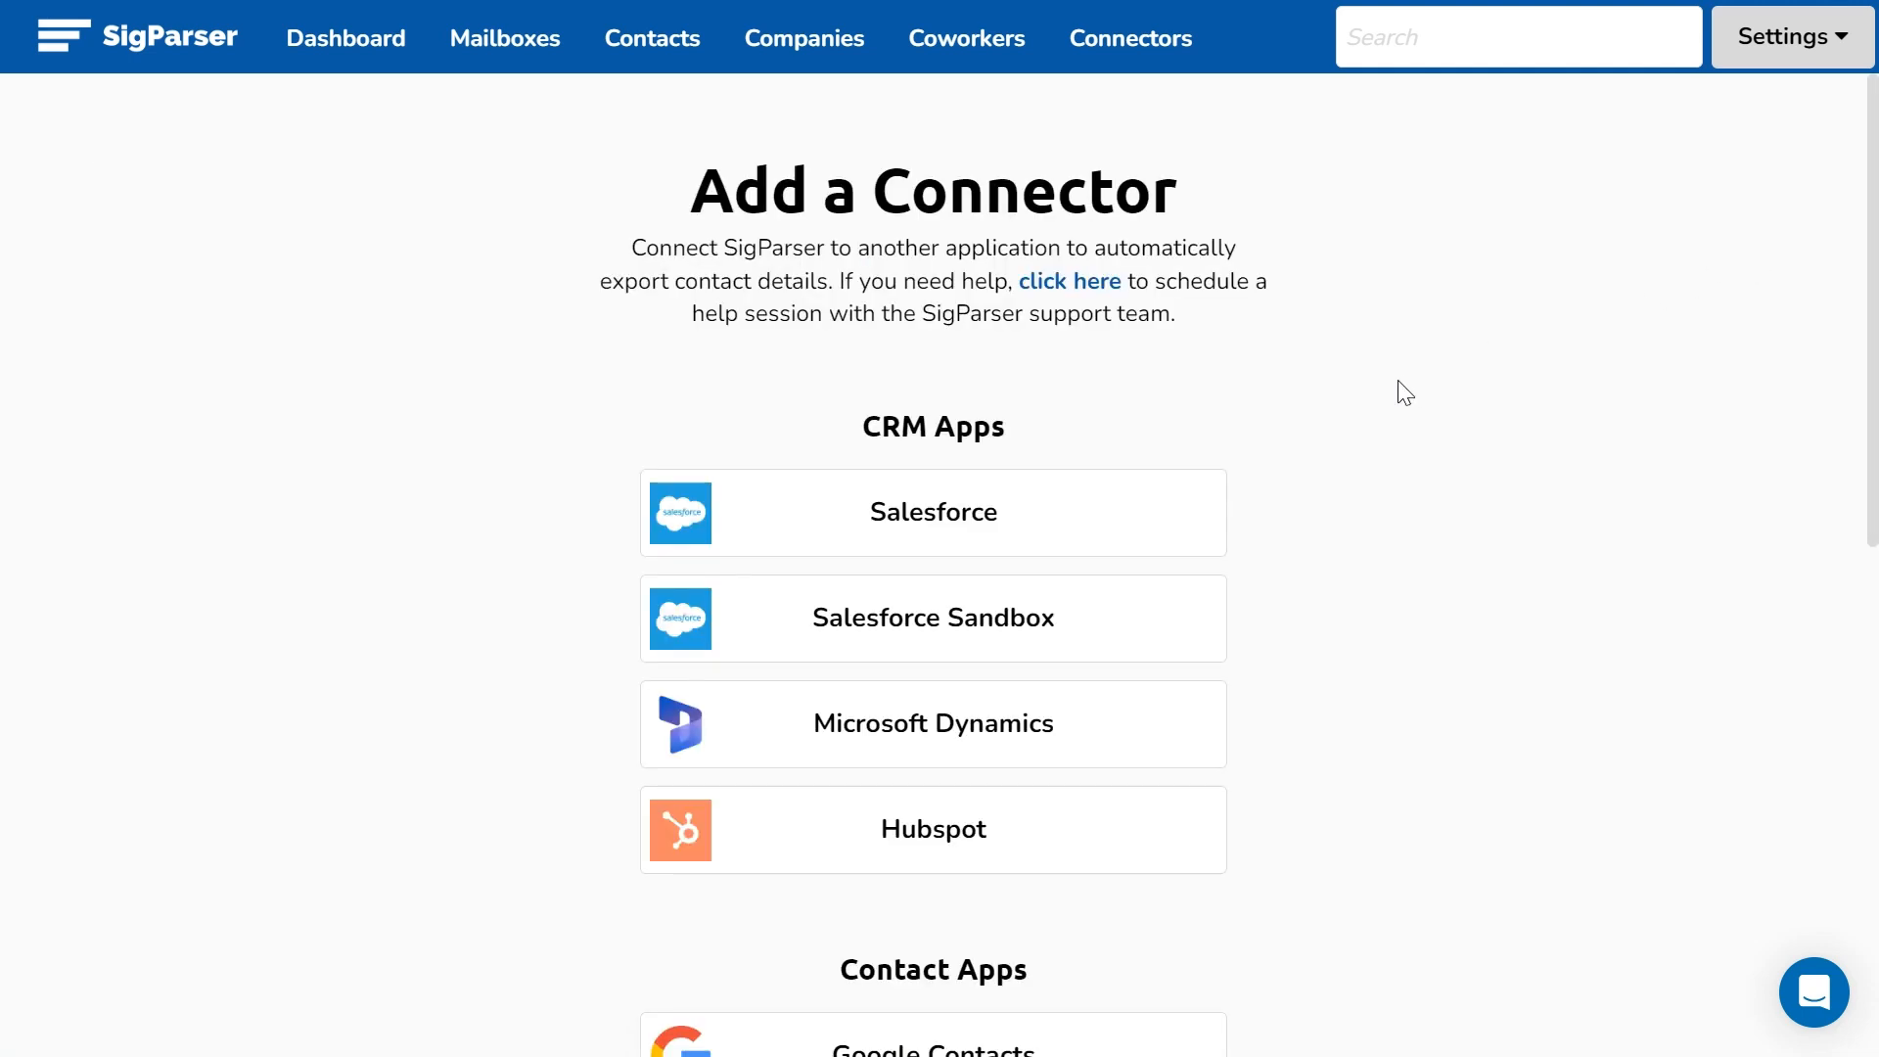
scroll(1397, 390, "down", 2)
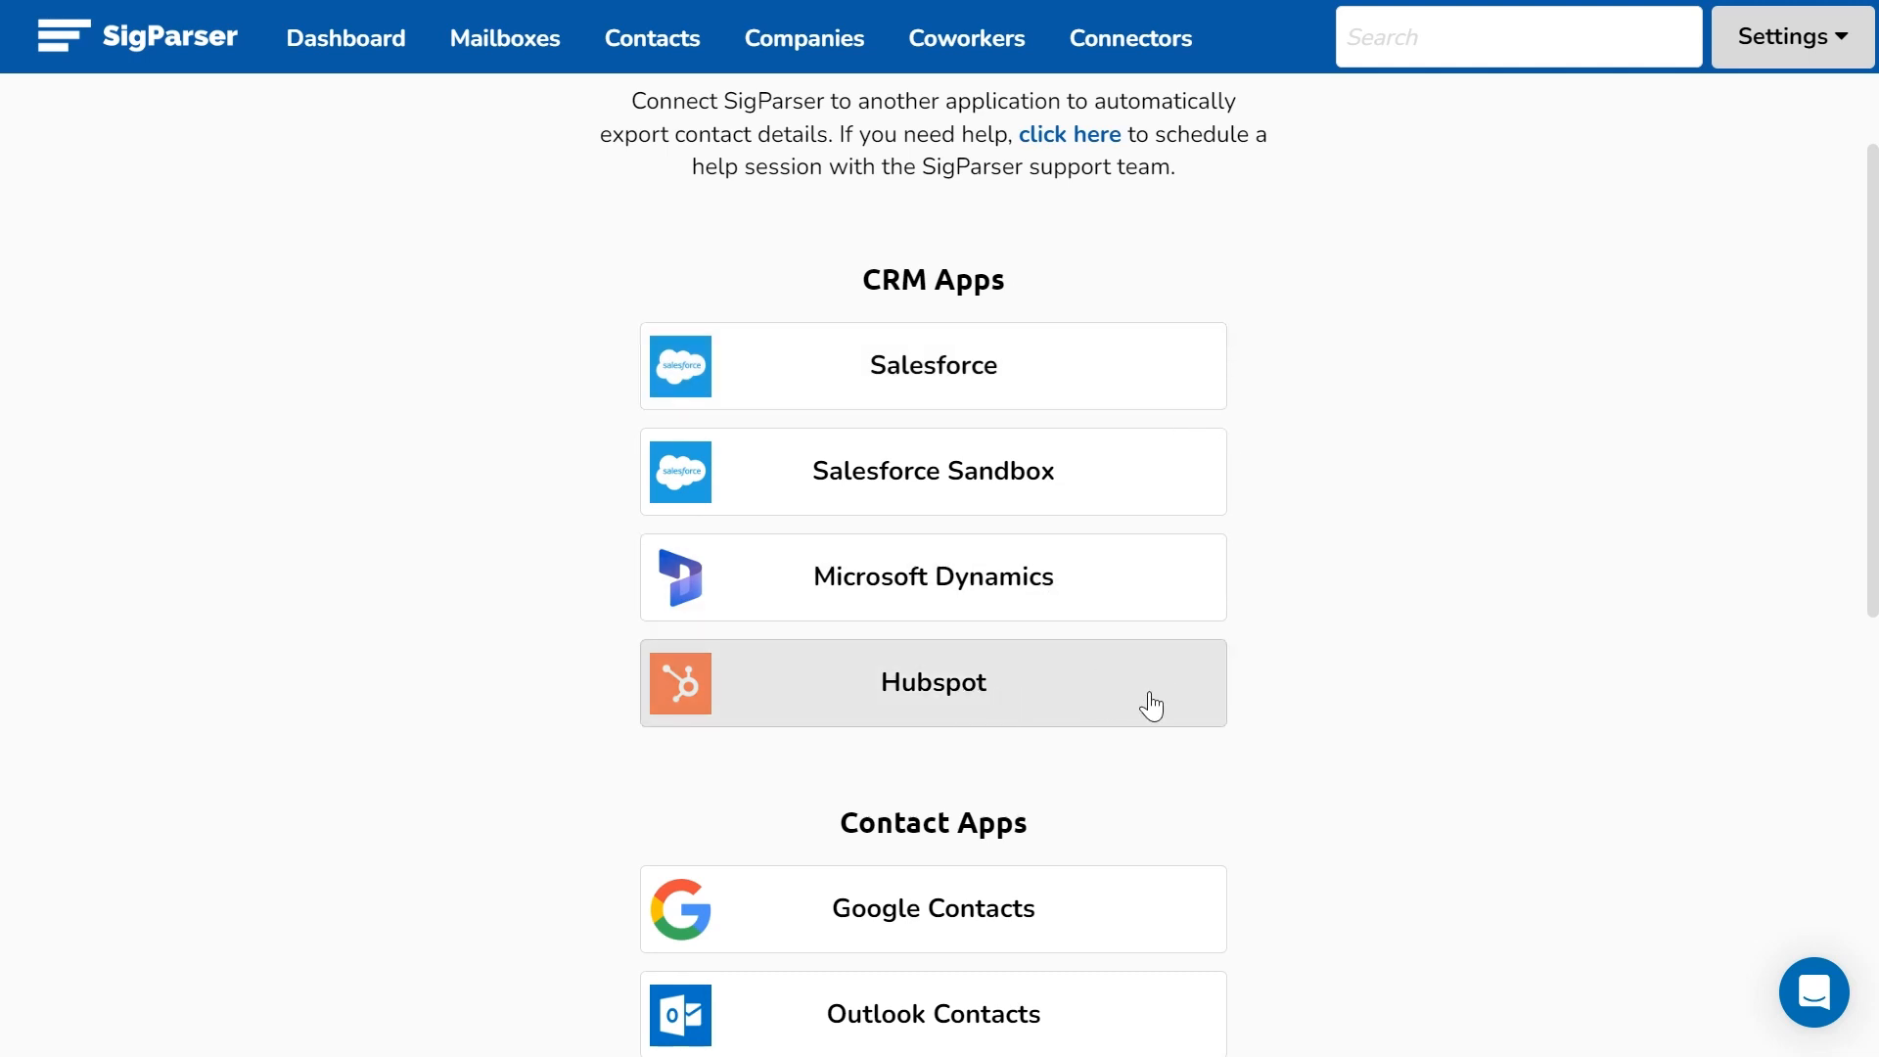
scroll(960, 851, "up", 2)
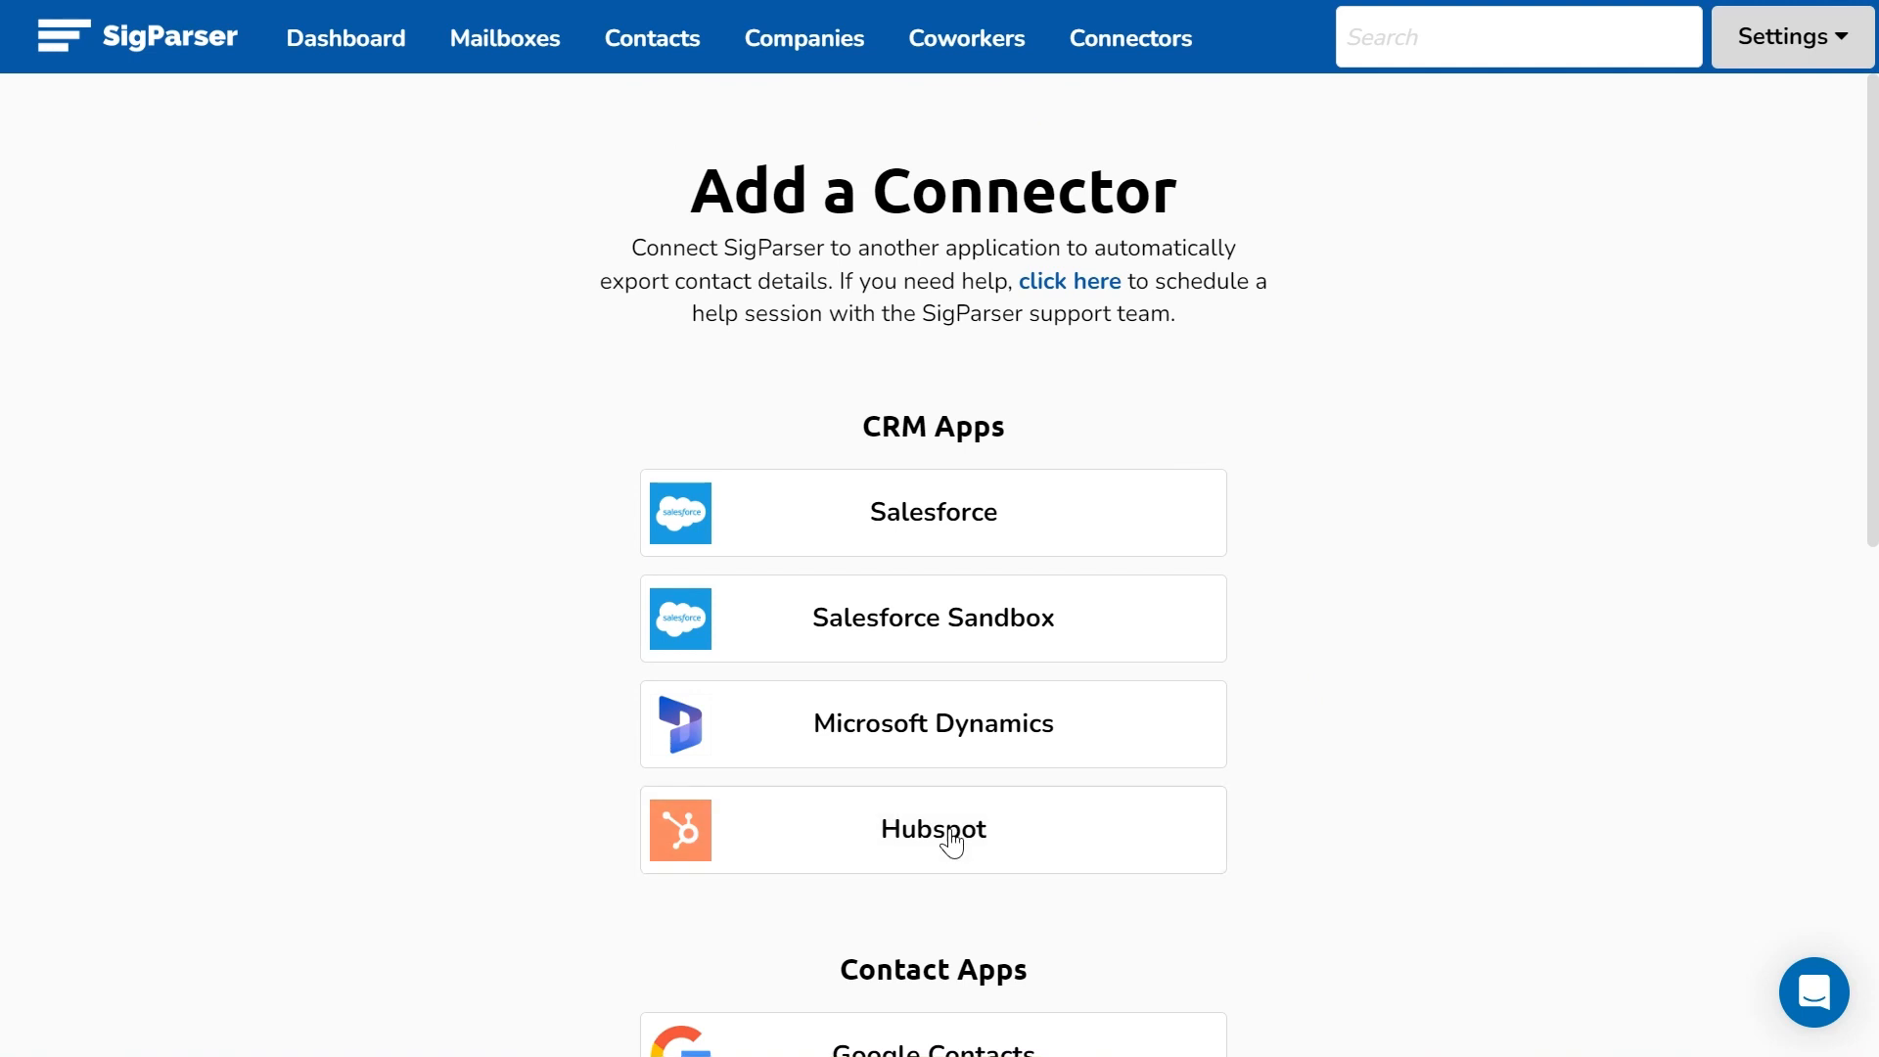
left_click(954, 842)
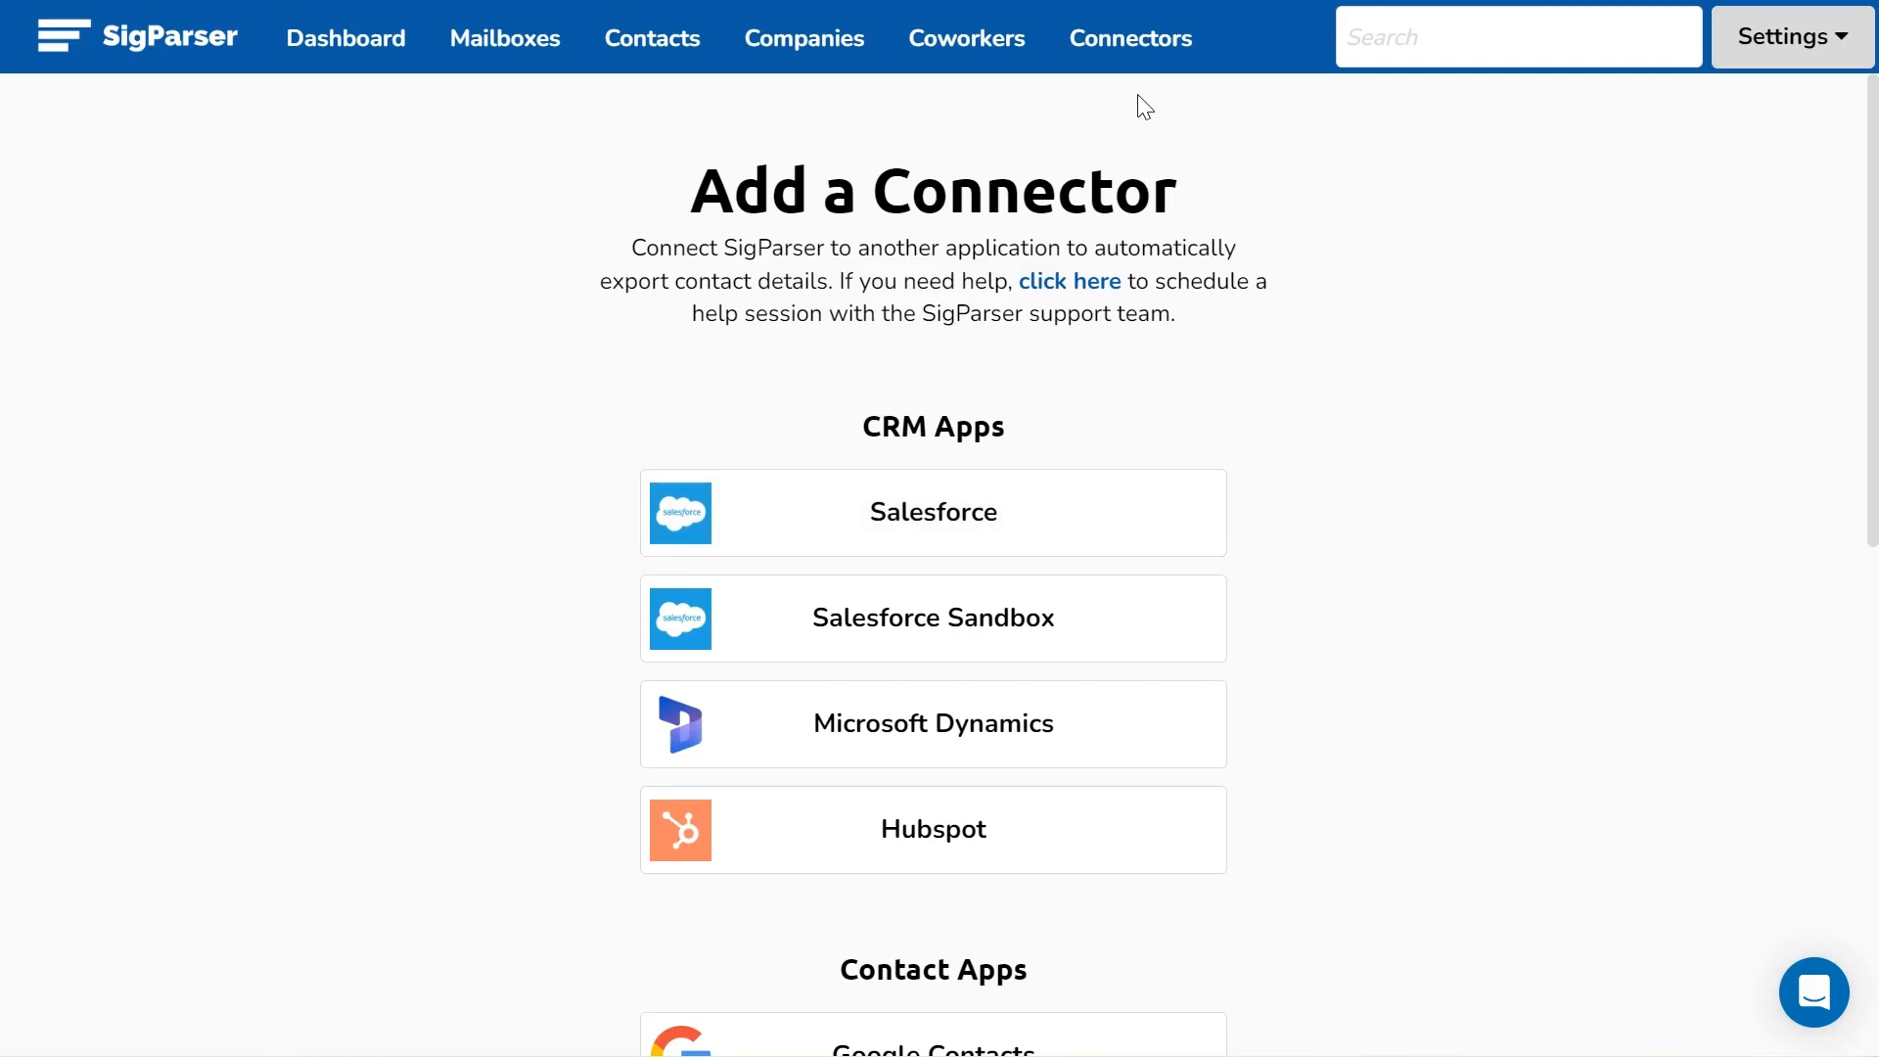
- Open the SigParser connector's details and read the setup instructions for its Salesforce managed package
left_click(1125, 55)
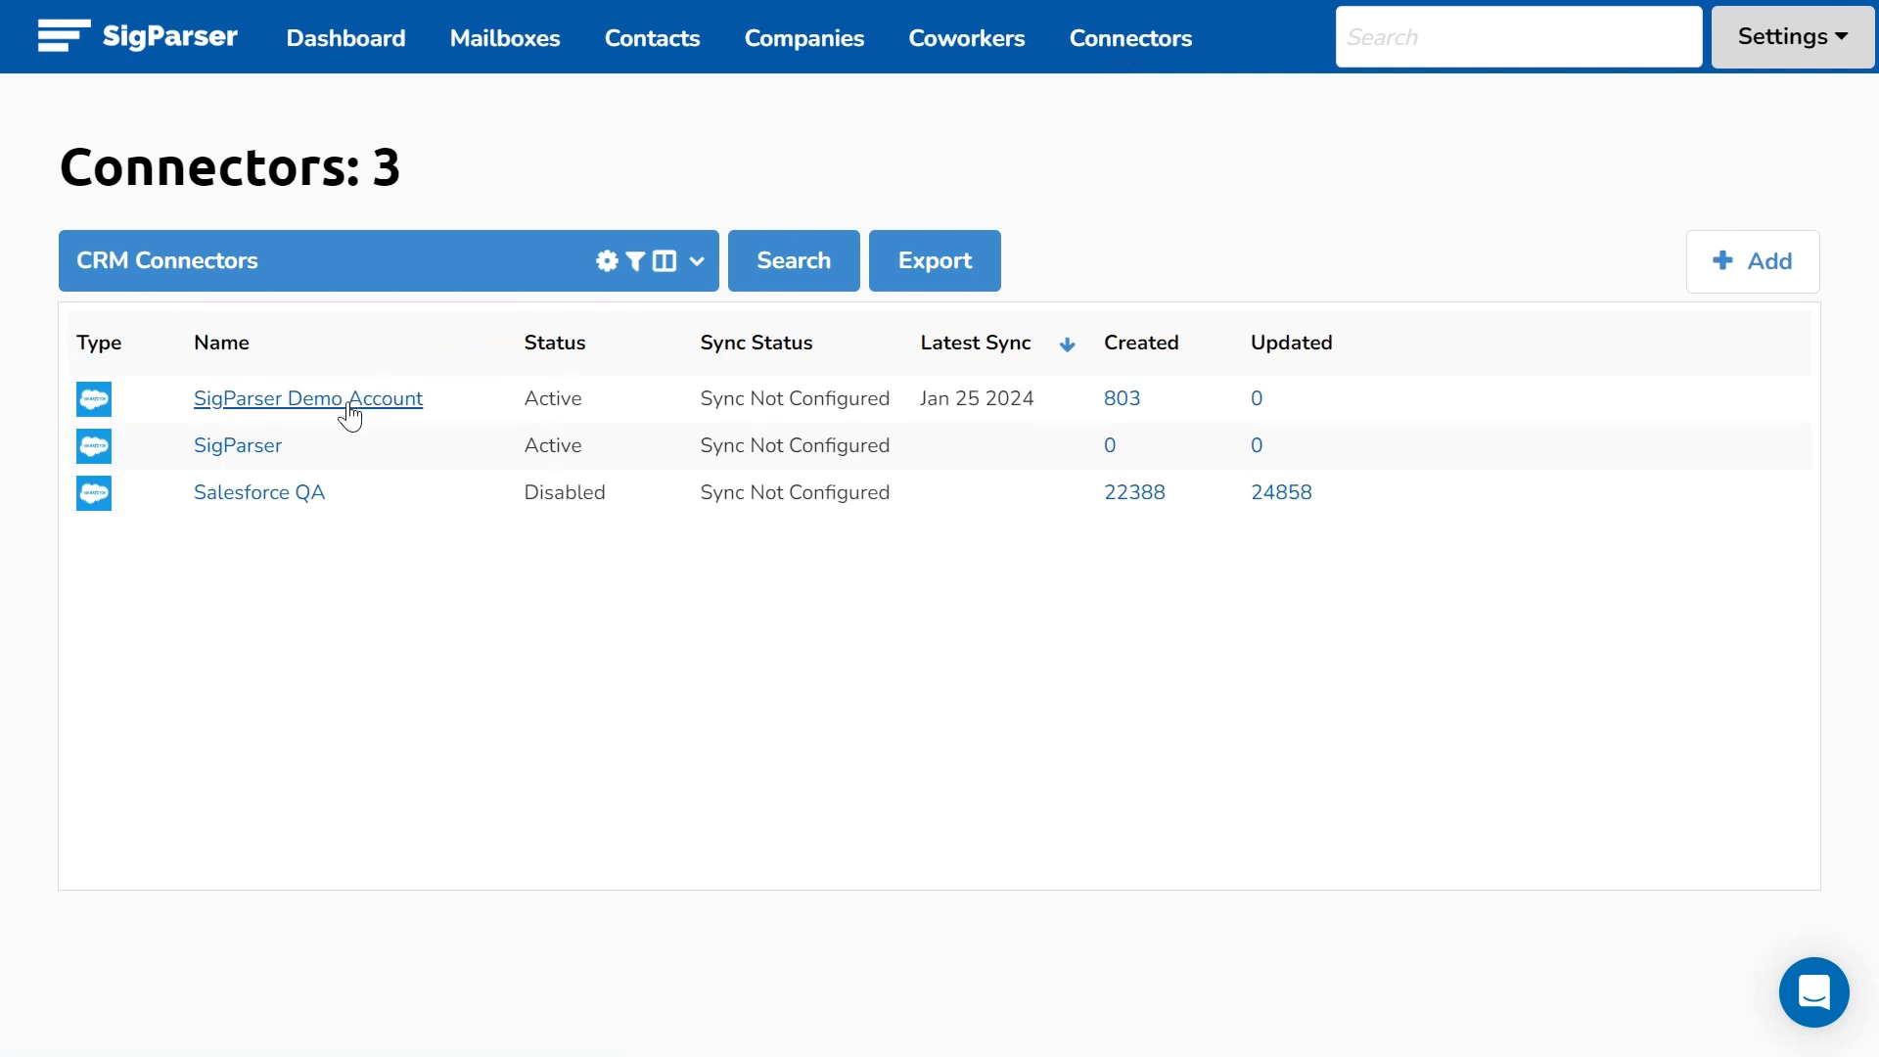
left_click(232, 448)
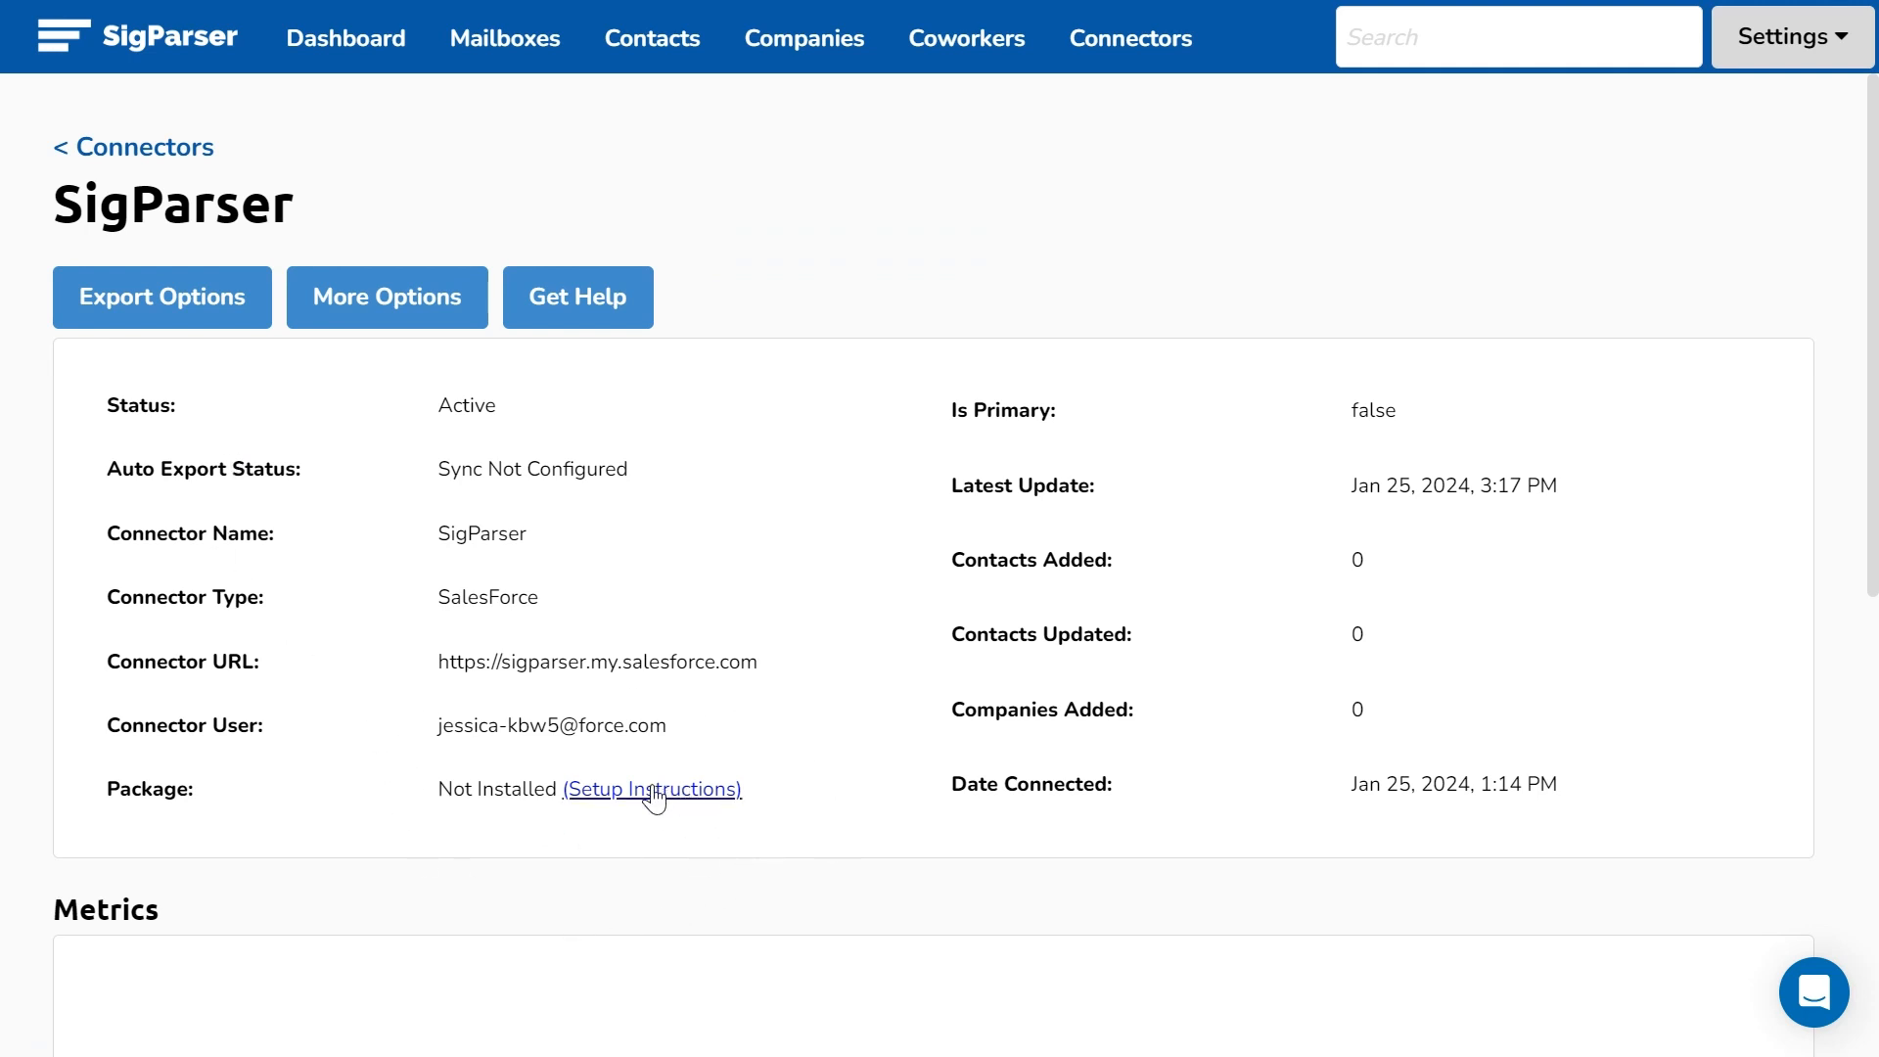
left_click(682, 796)
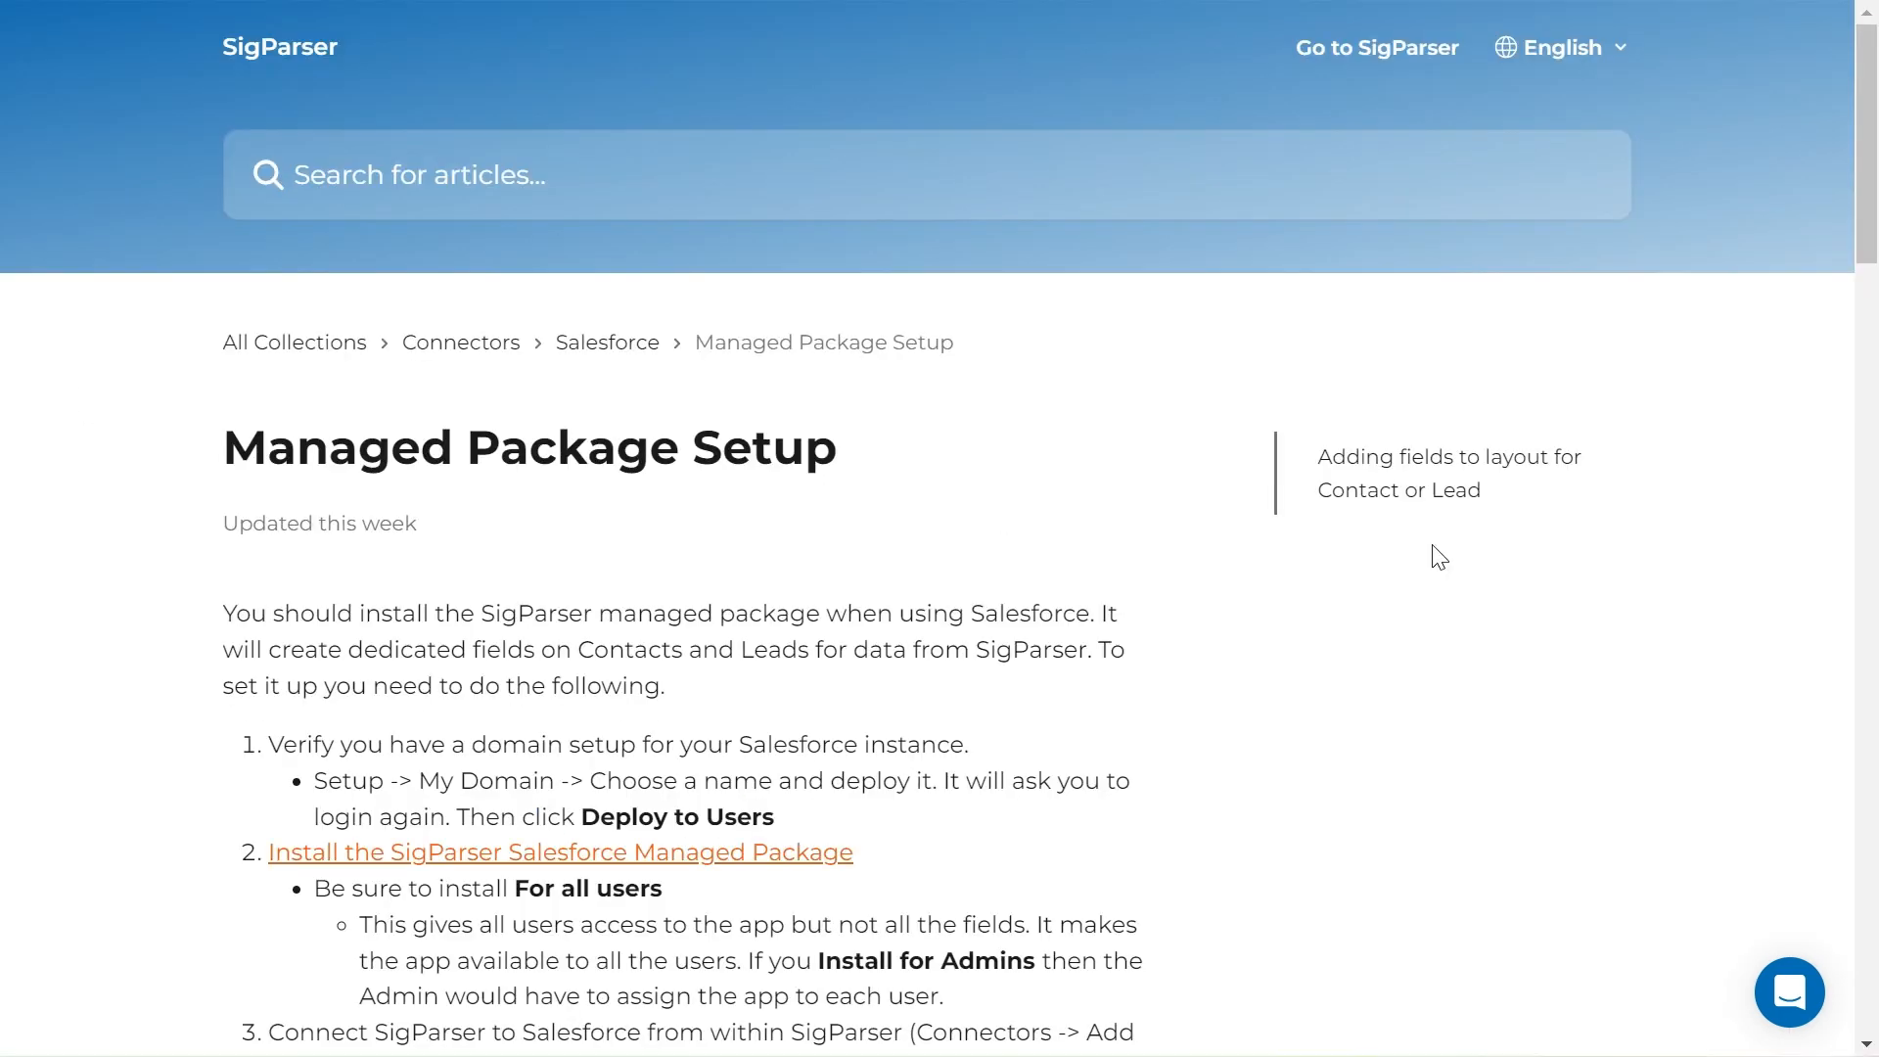
scroll(832, 558, "down", 7)
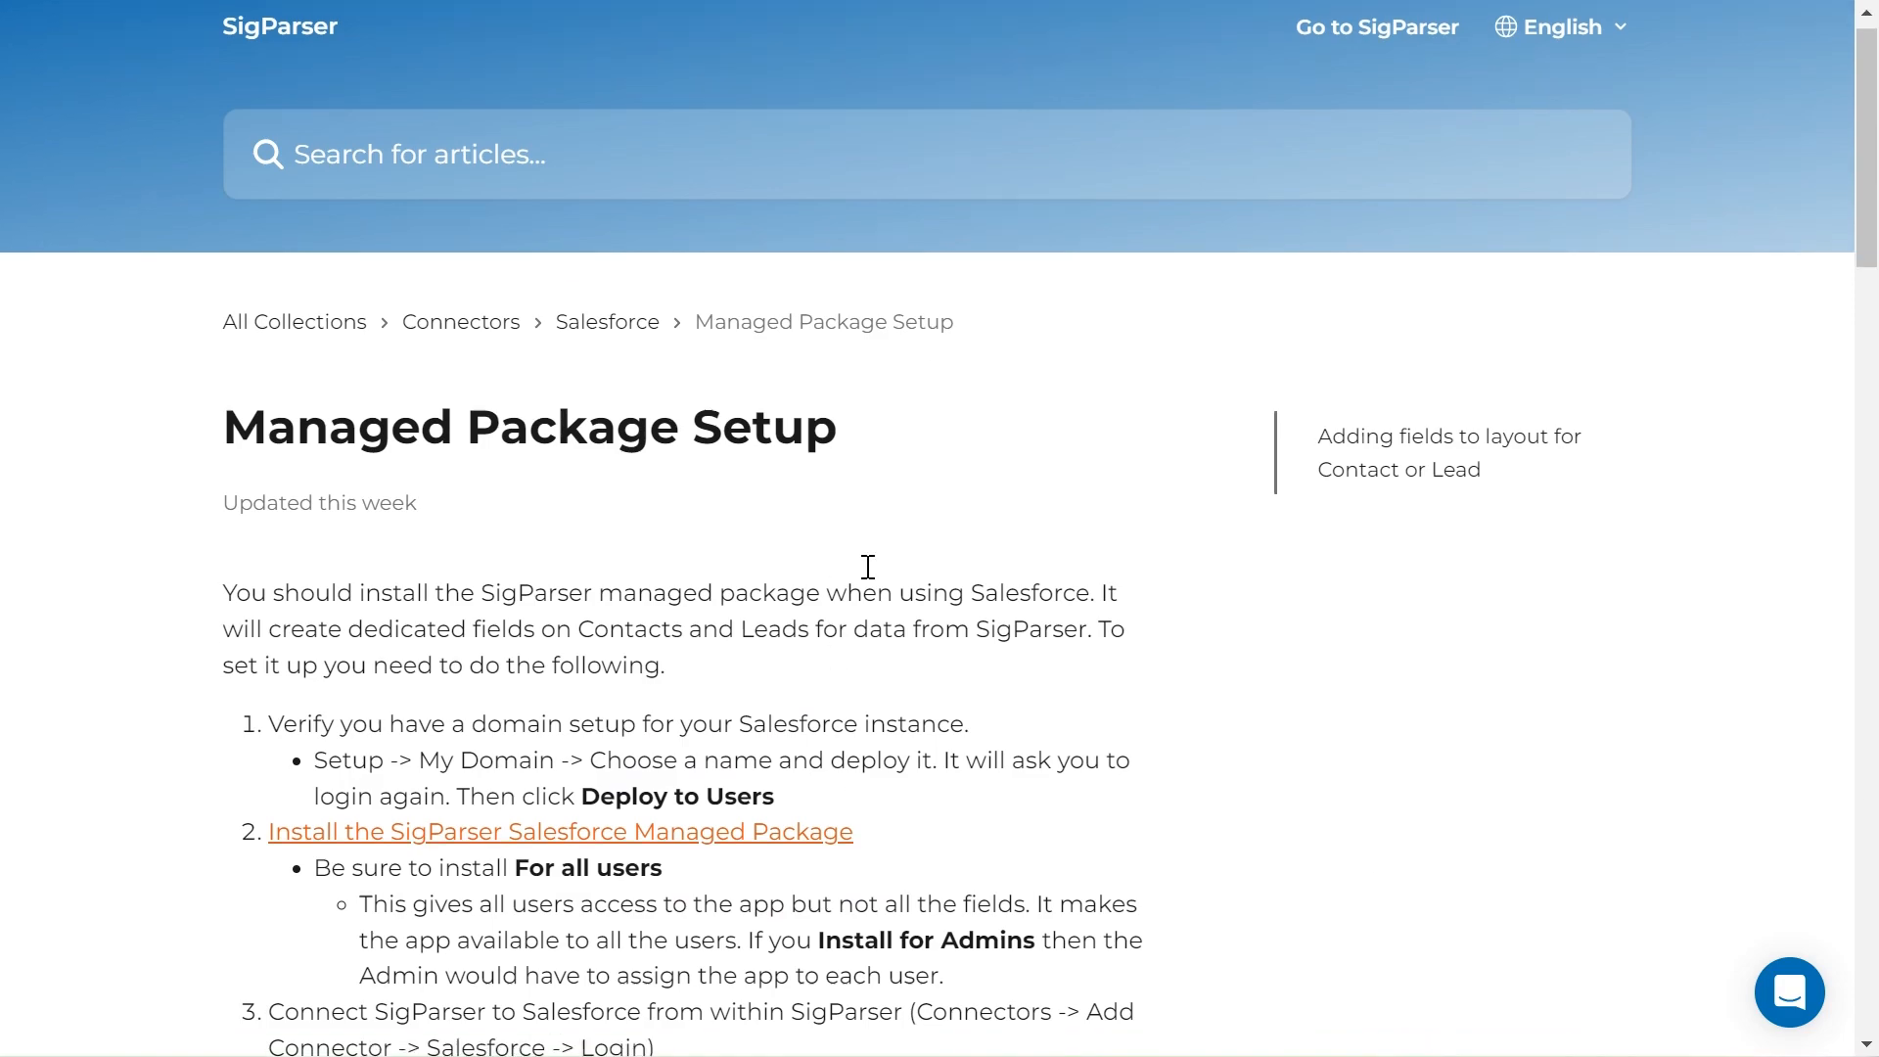
scroll(848, 581, "down", 15)
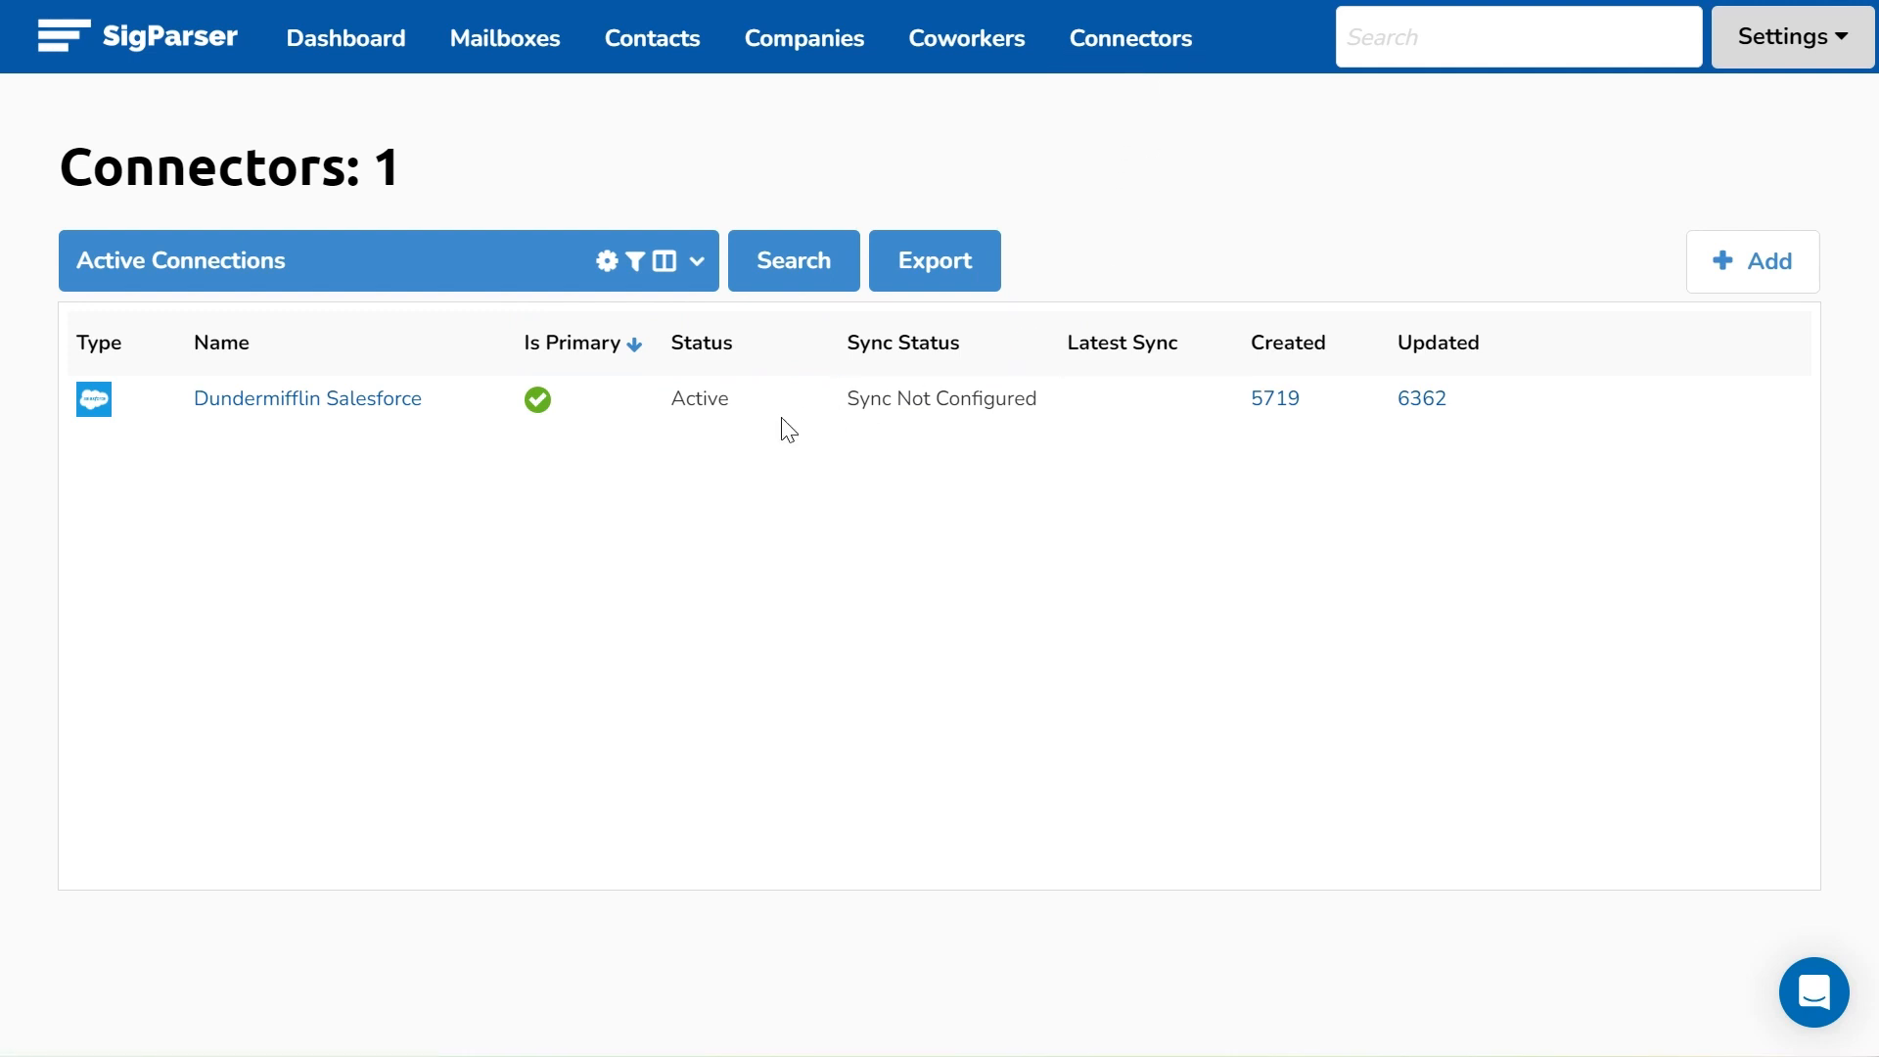
- Open the Dundermifflin Salesforce connector and review its details and metrics chart
left_click(329, 403)
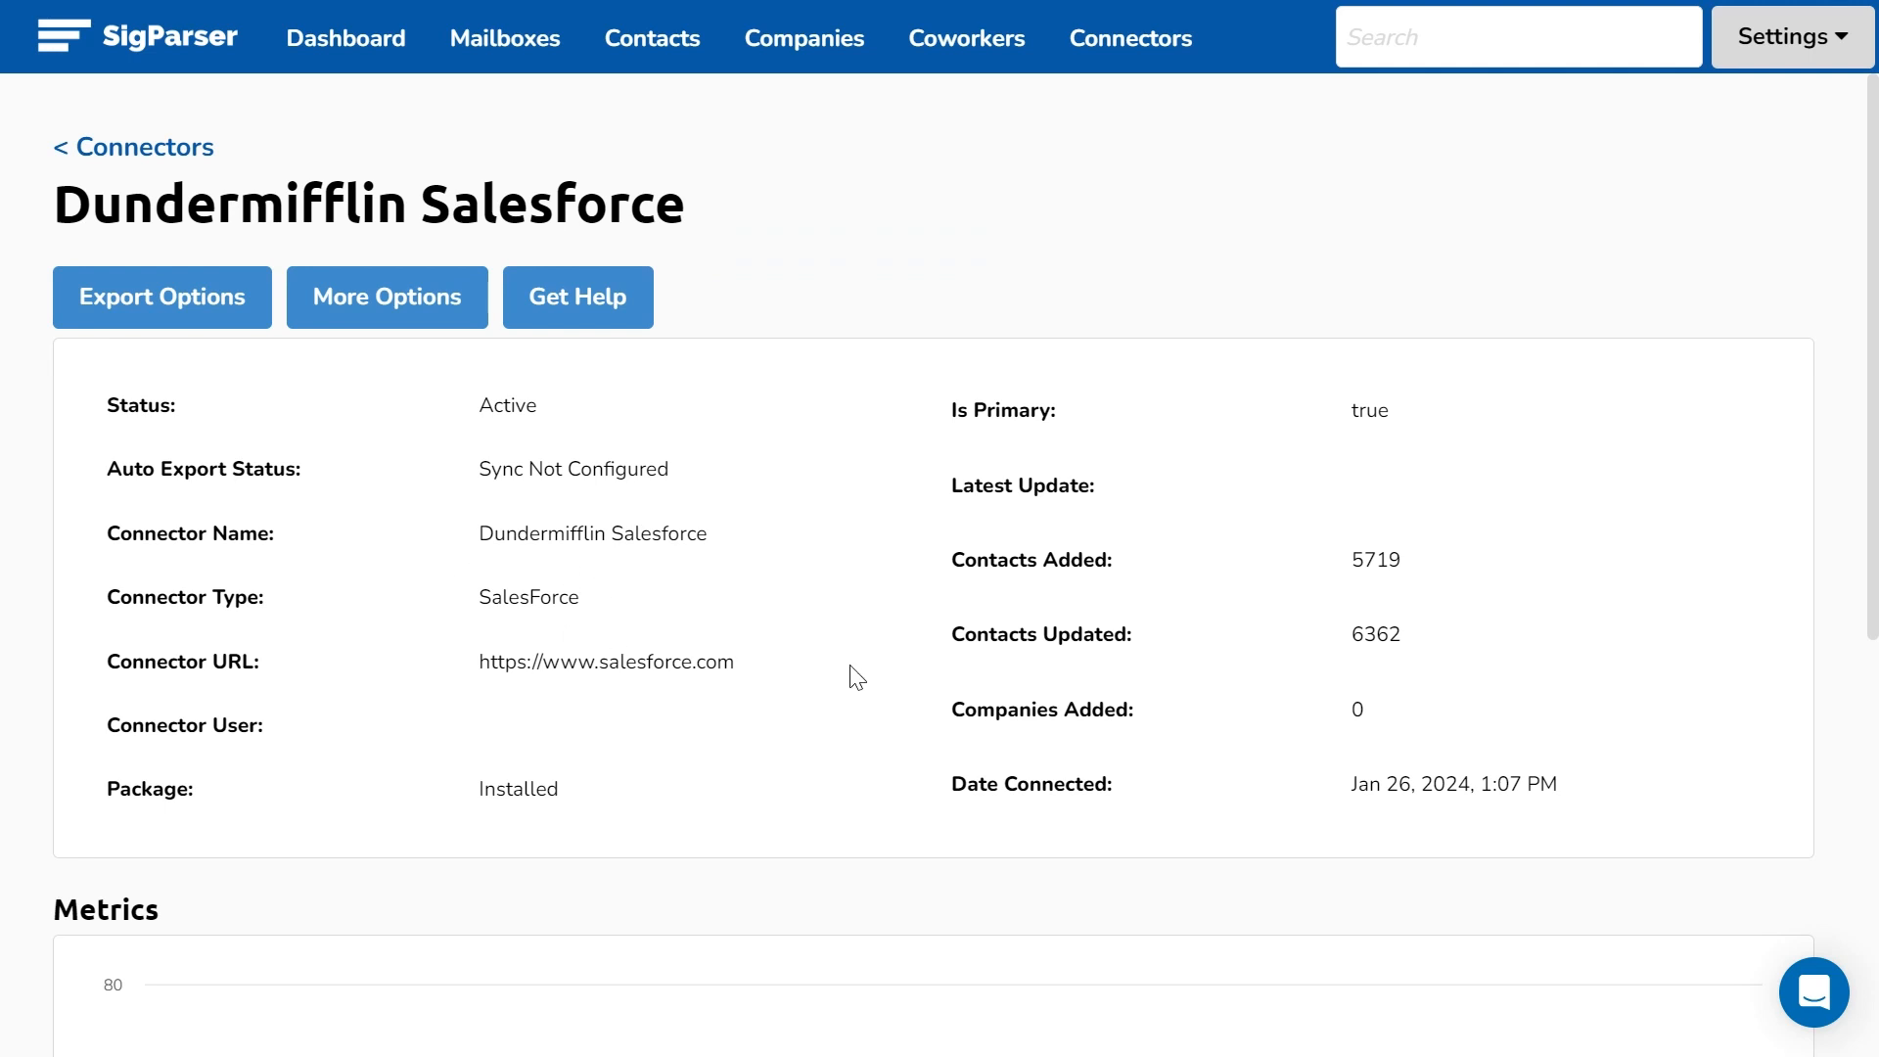
scroll(1346, 729, "down", 7)
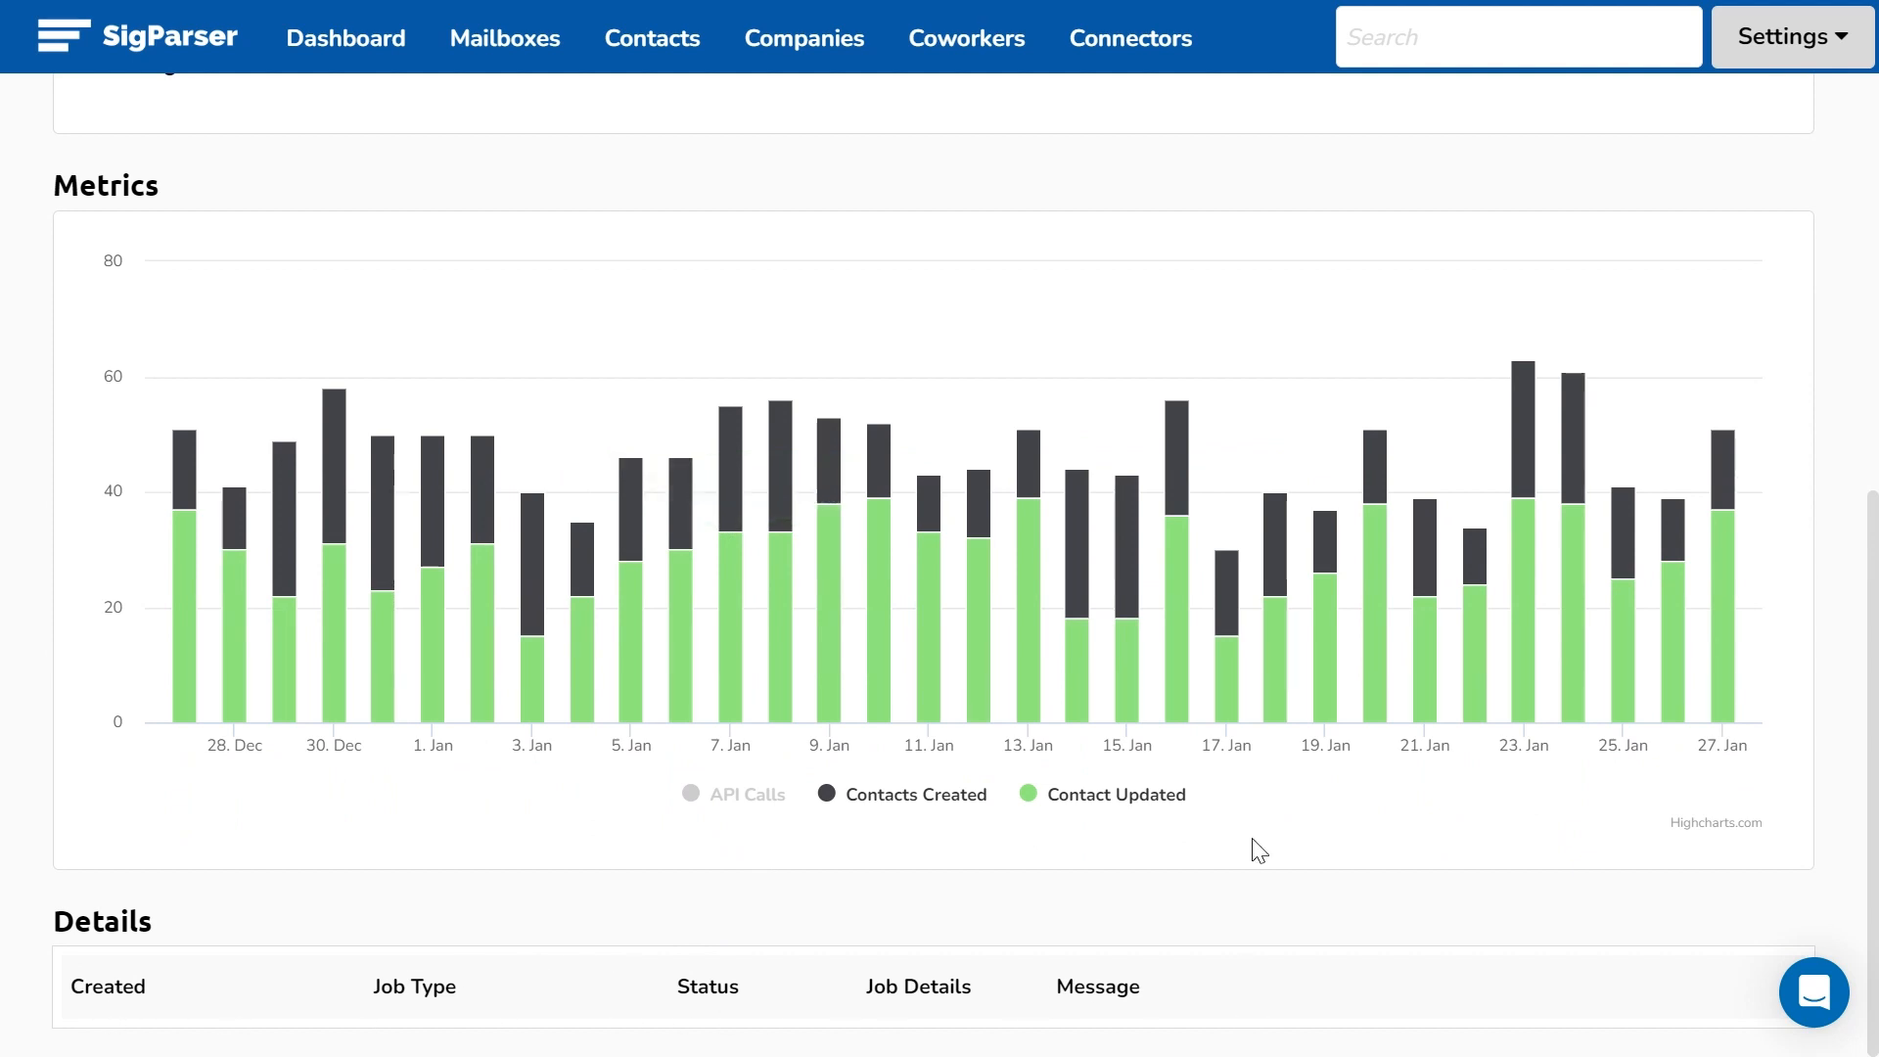
scroll(1259, 850, "up", 7)
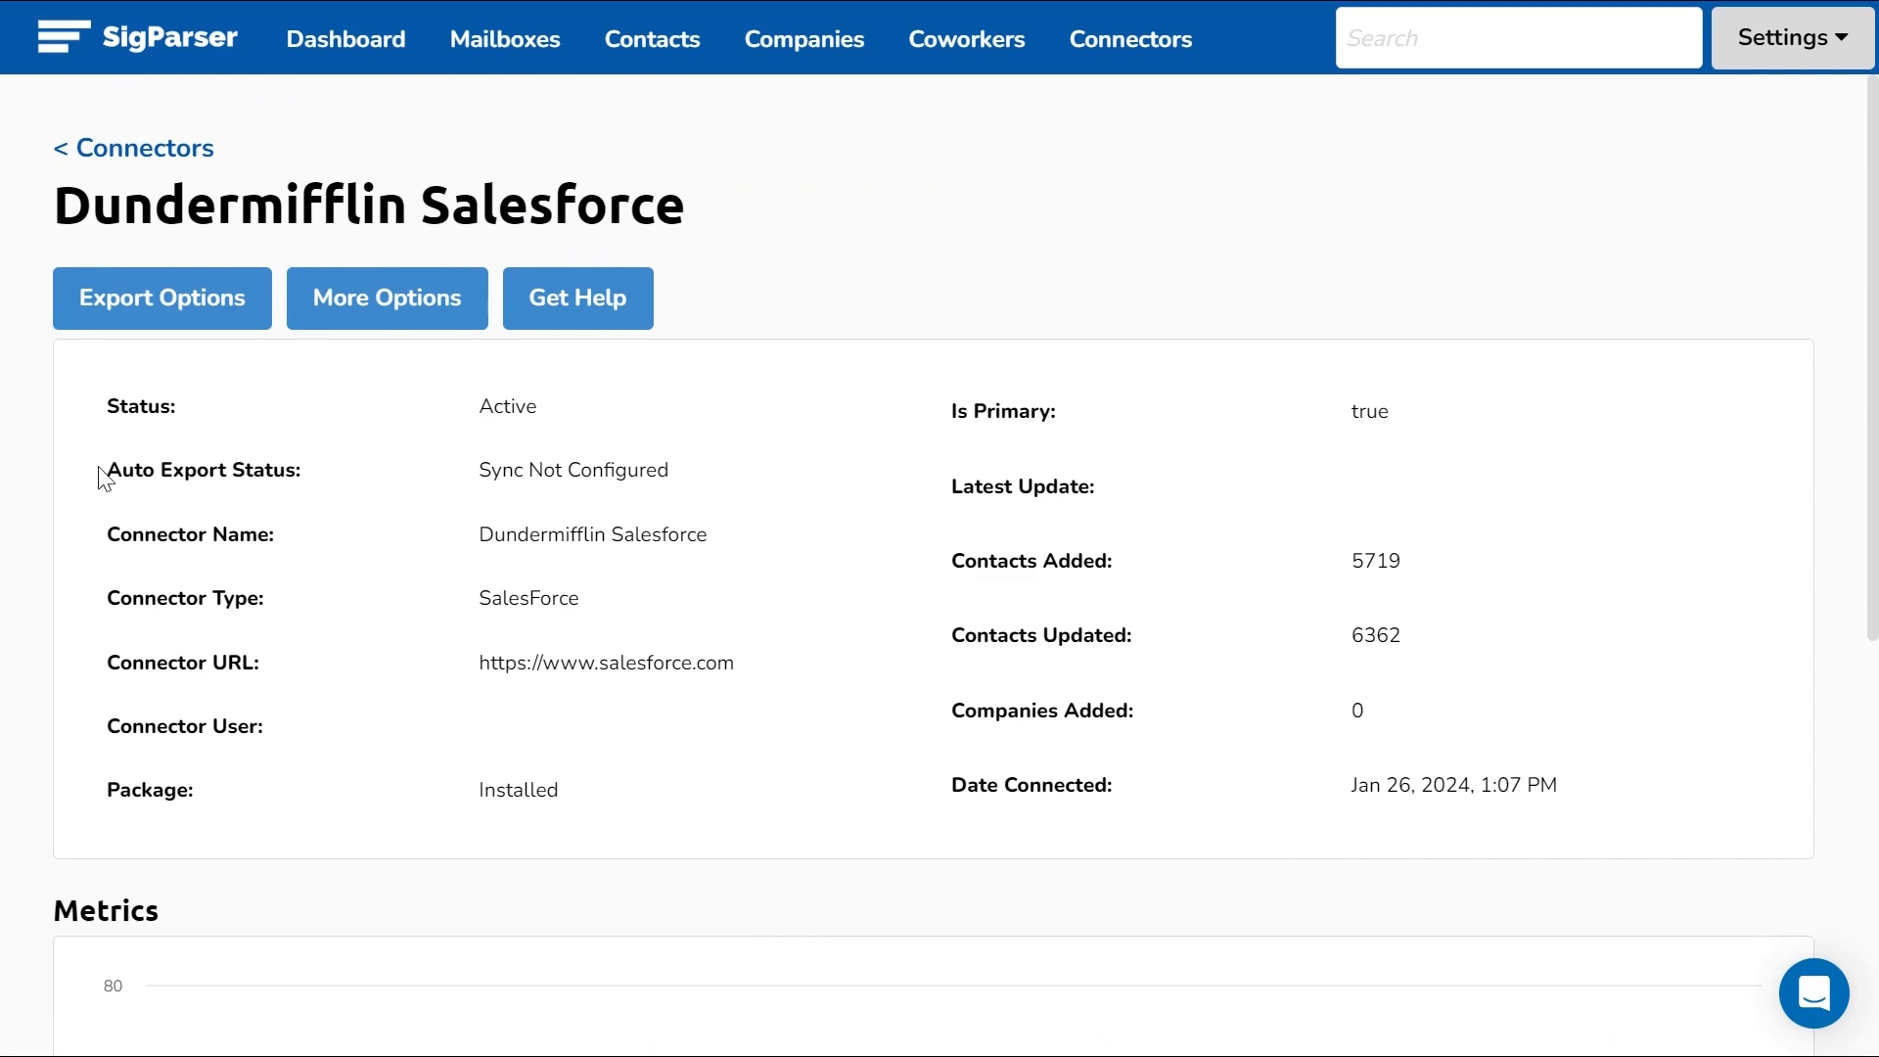
- View the Dundermifflin Salesforce connector's export history and its CRM company matches
left_click(344, 303)
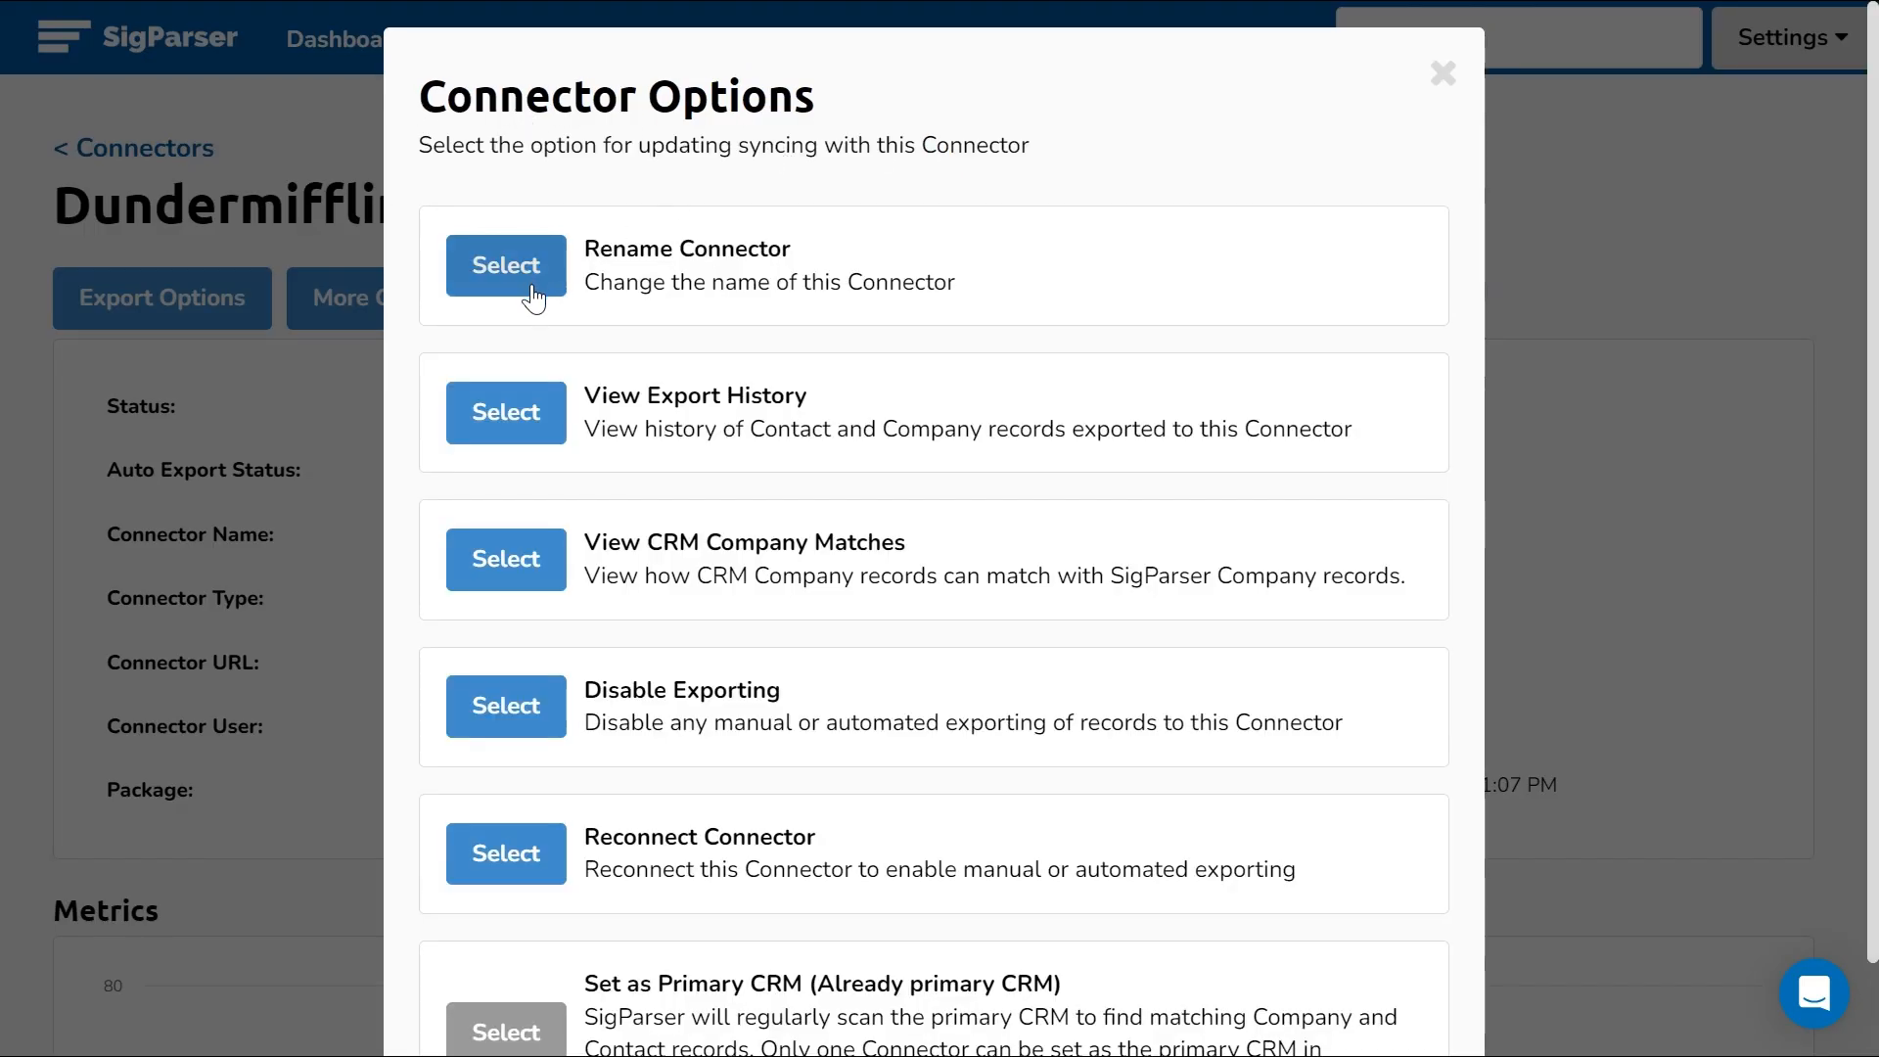
left_click(499, 440)
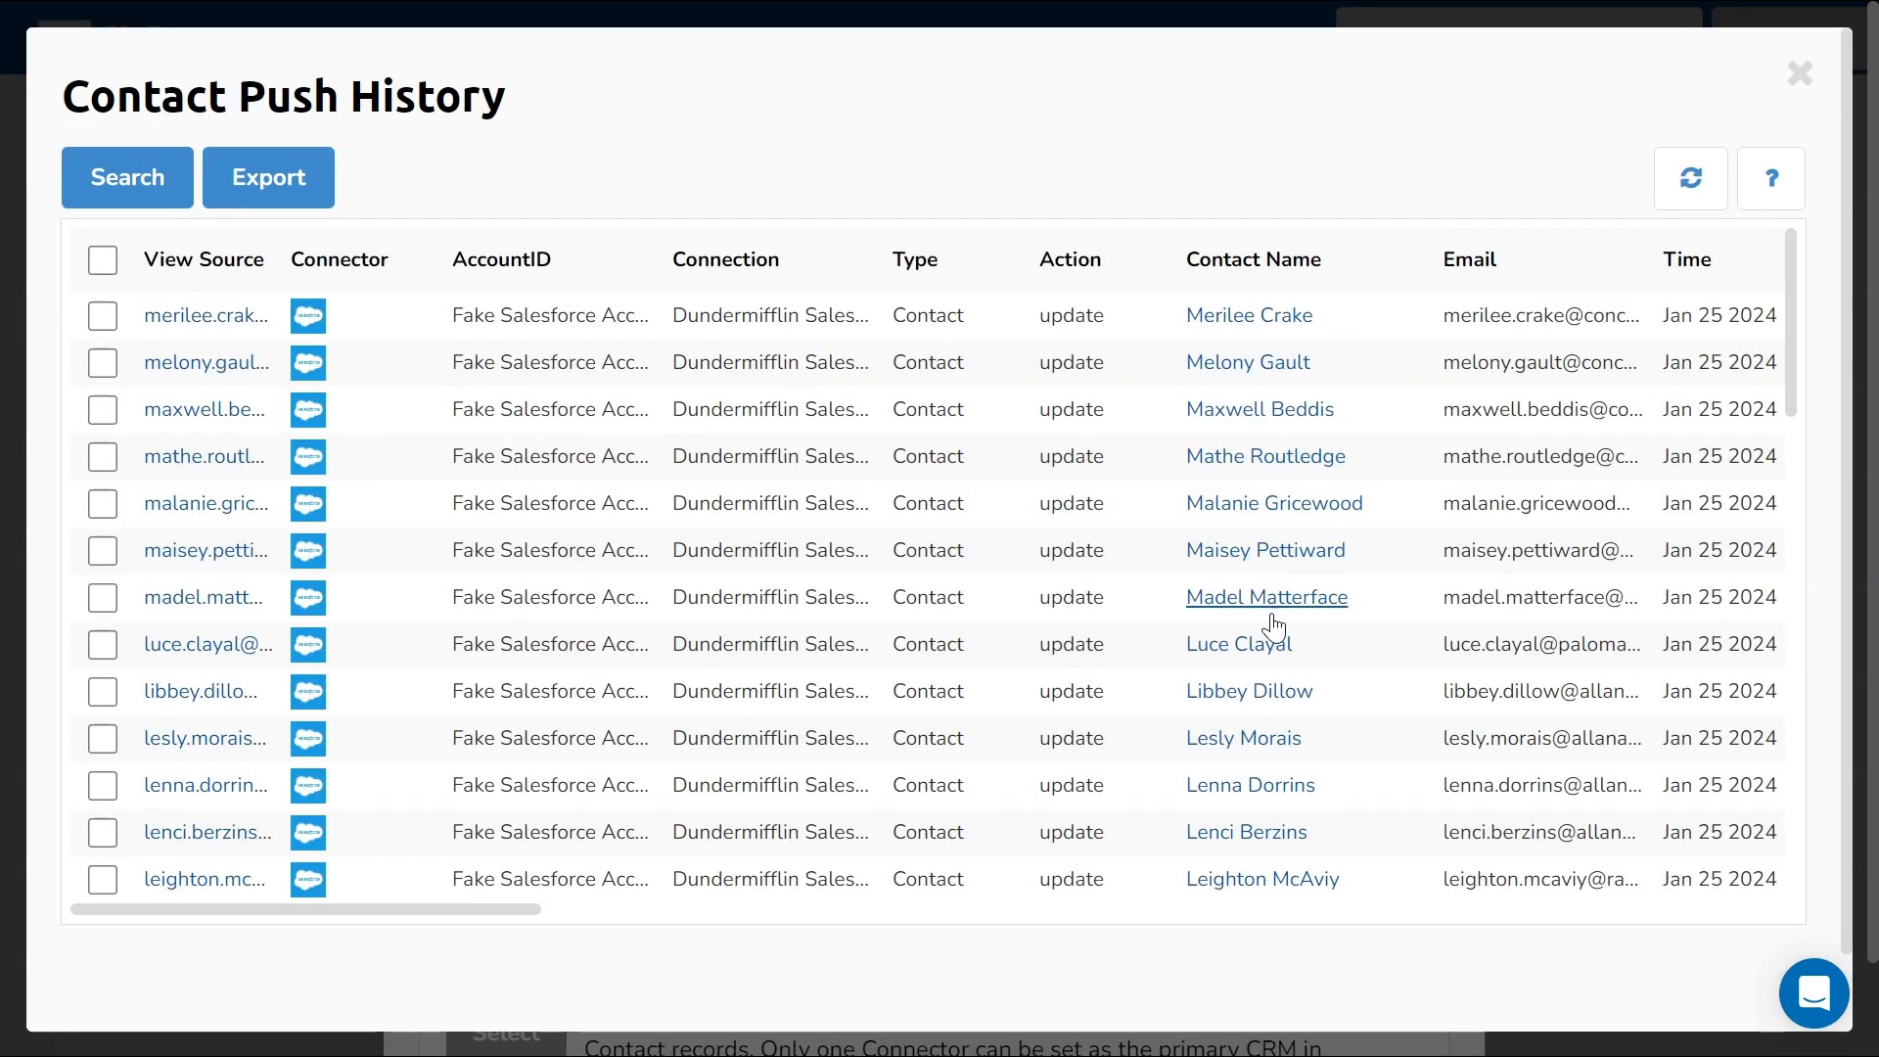
left_click(1797, 77)
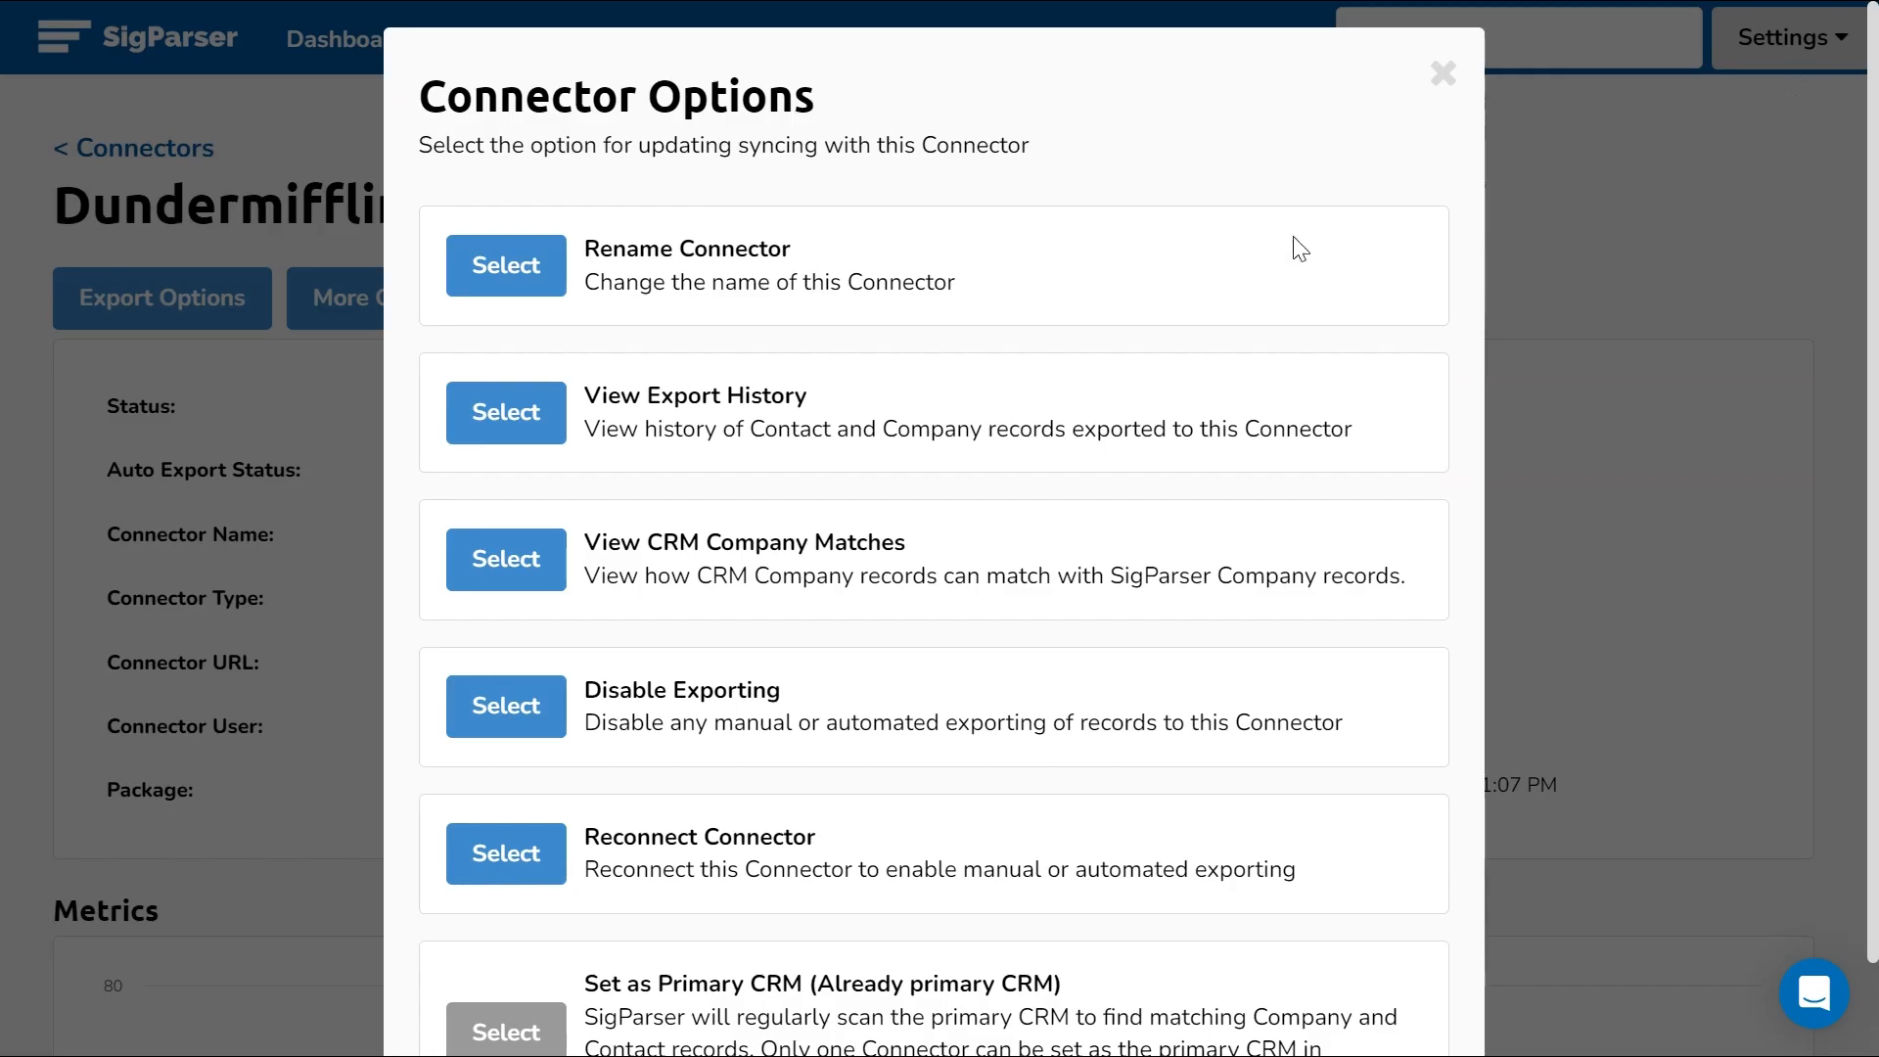
left_click(494, 585)
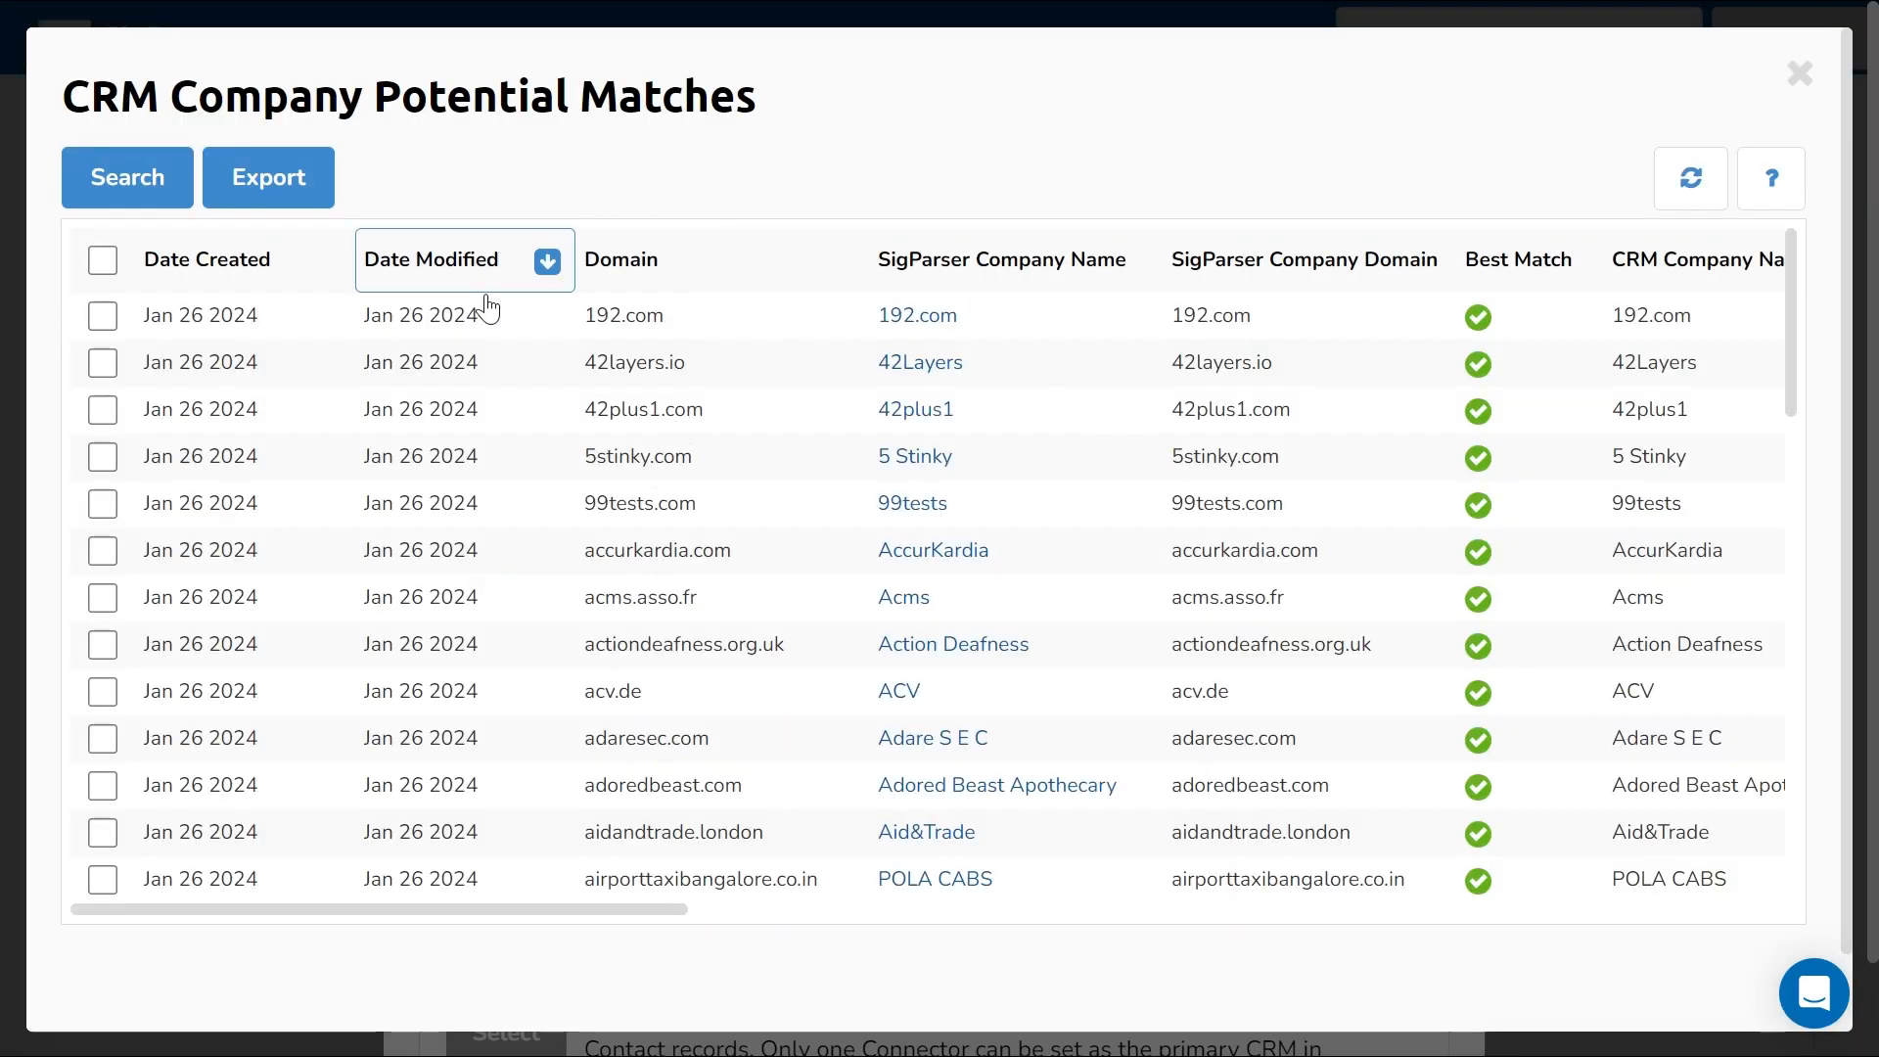
left_click(1801, 75)
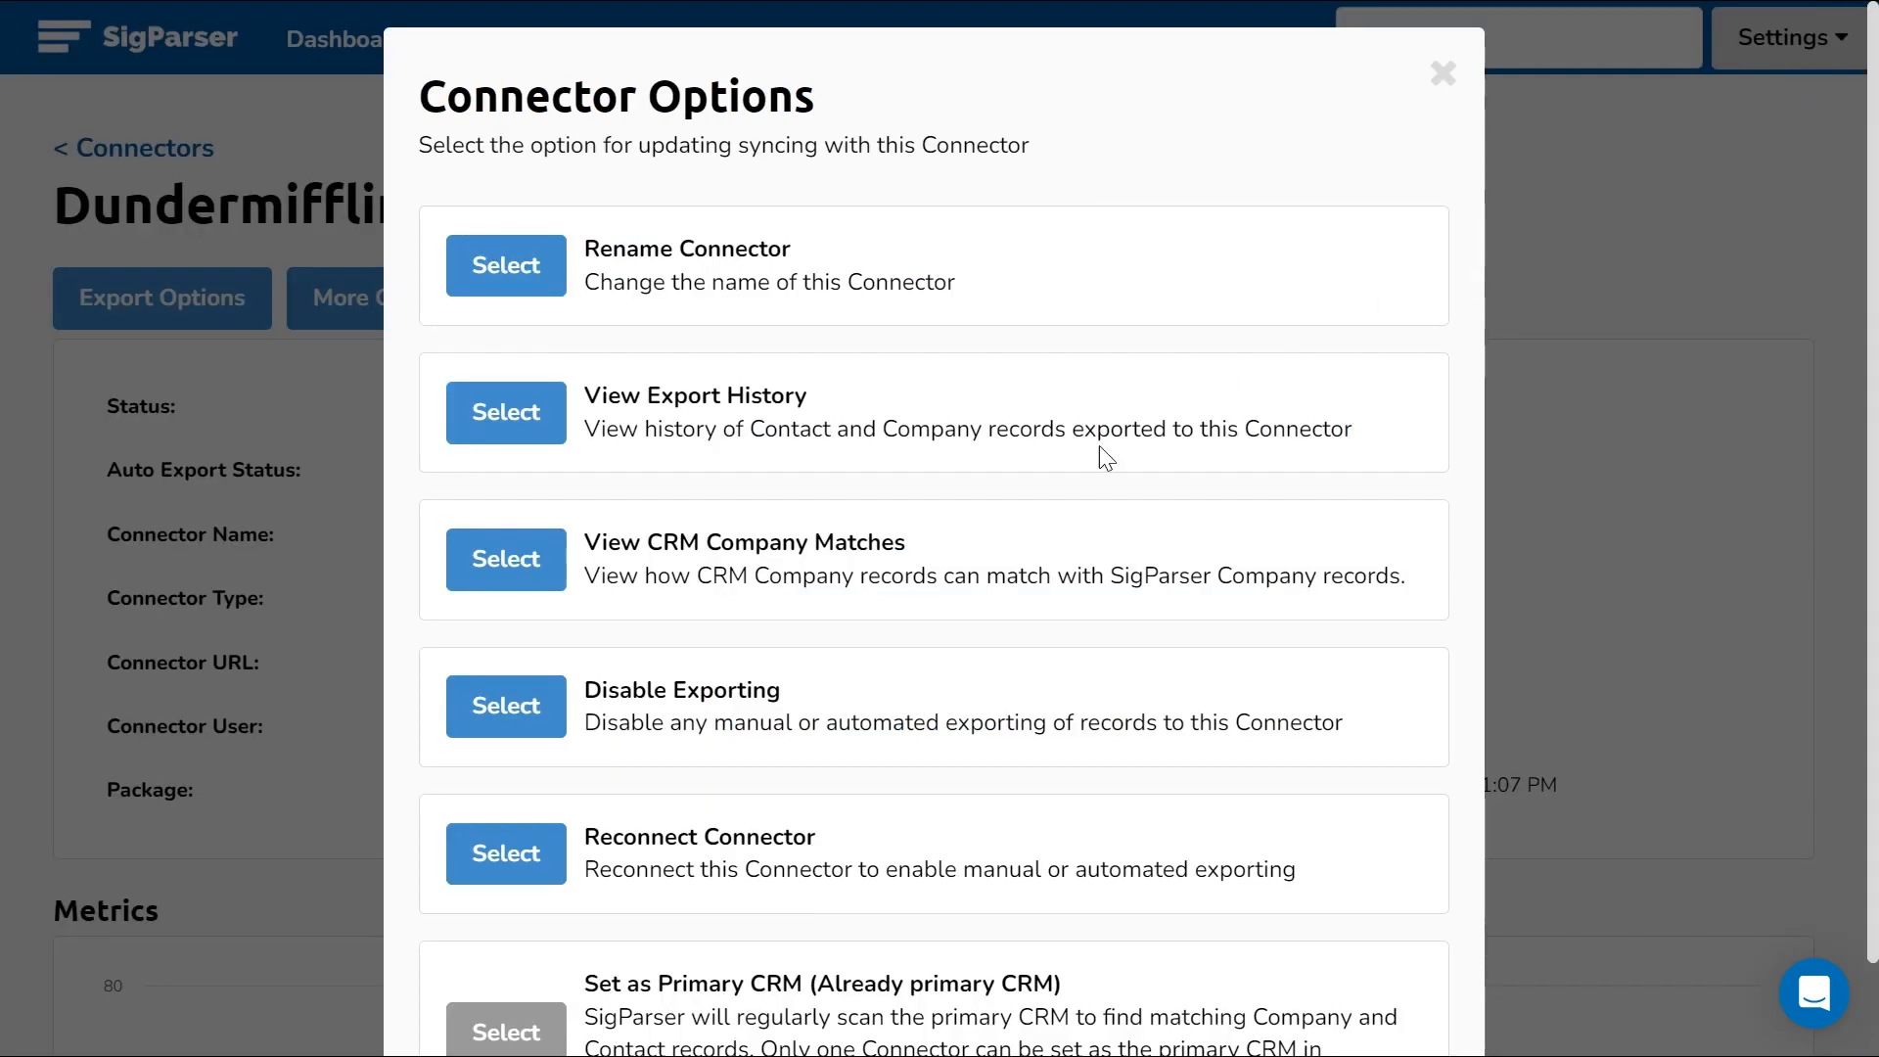
- Examine the remaining connector options for disabling exporting, reconnecting and setting the primary CRM
scroll(1100, 444, "down", 2)
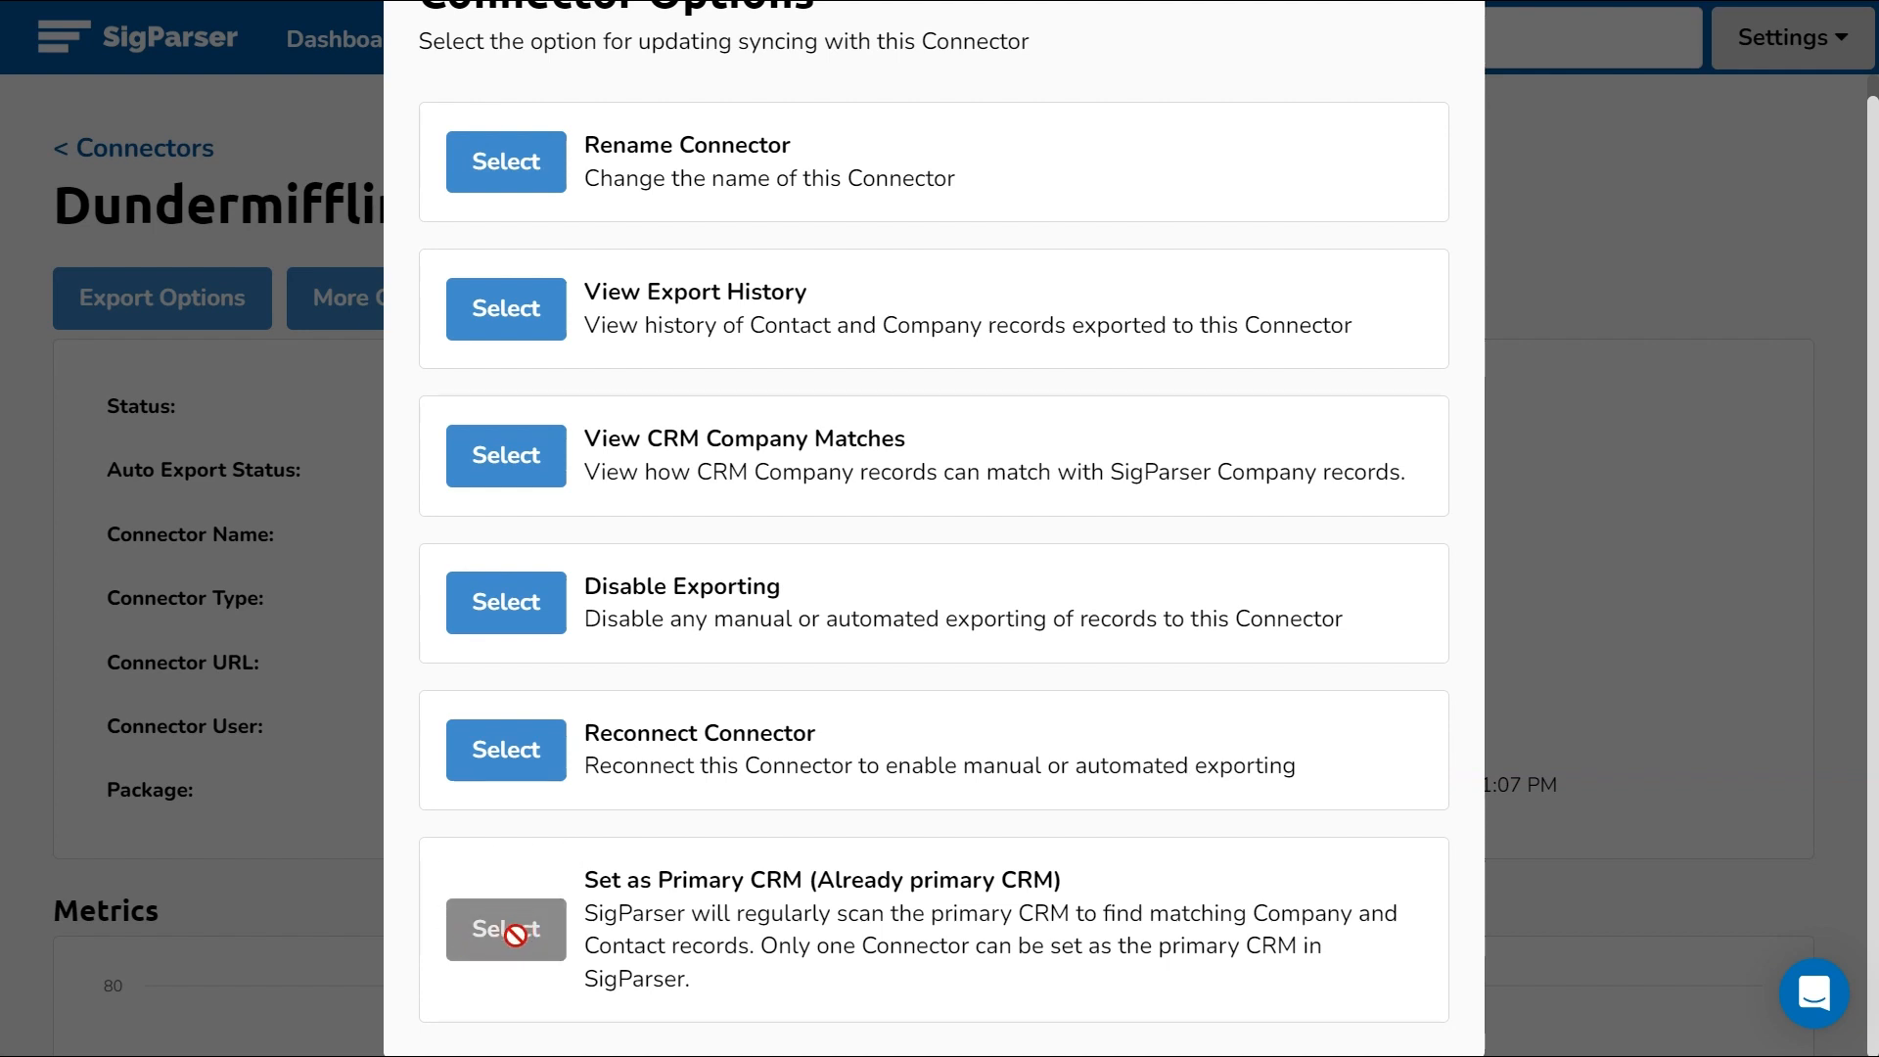
scroll(1057, 886, "up", 2)
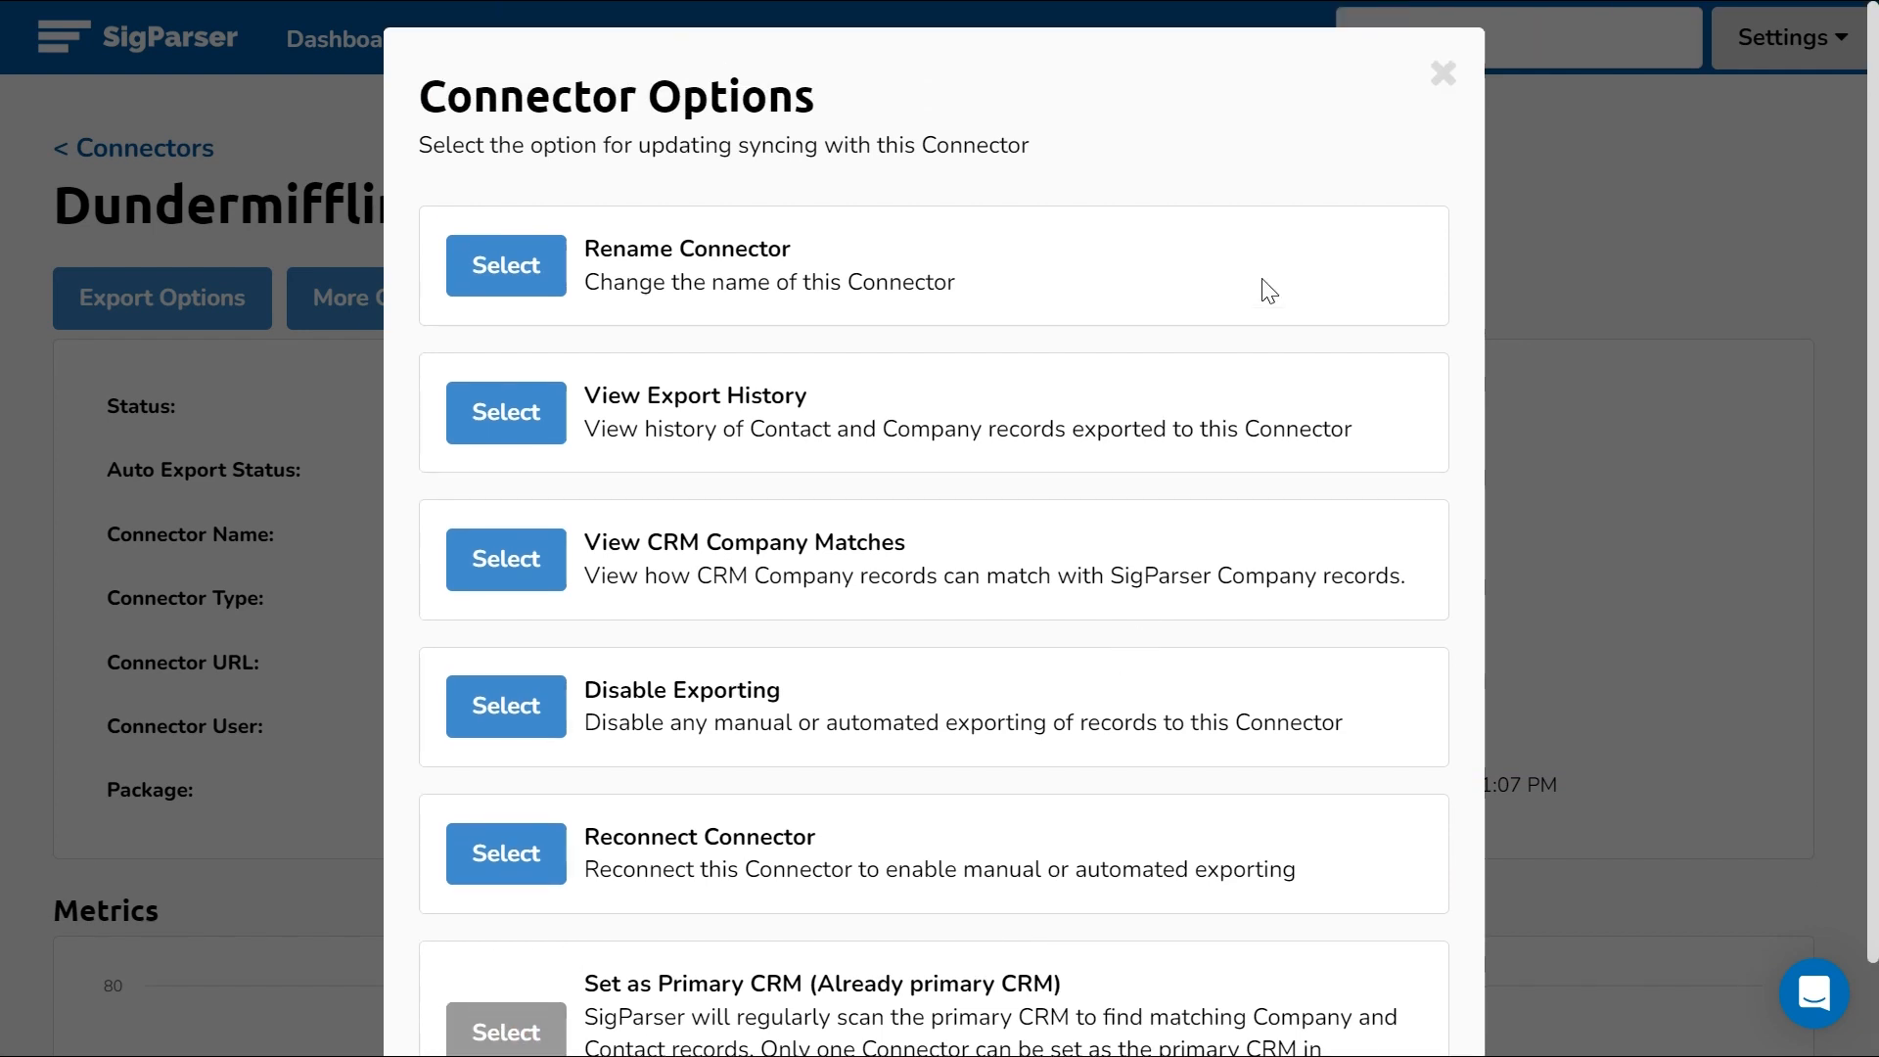
left_click(1439, 76)
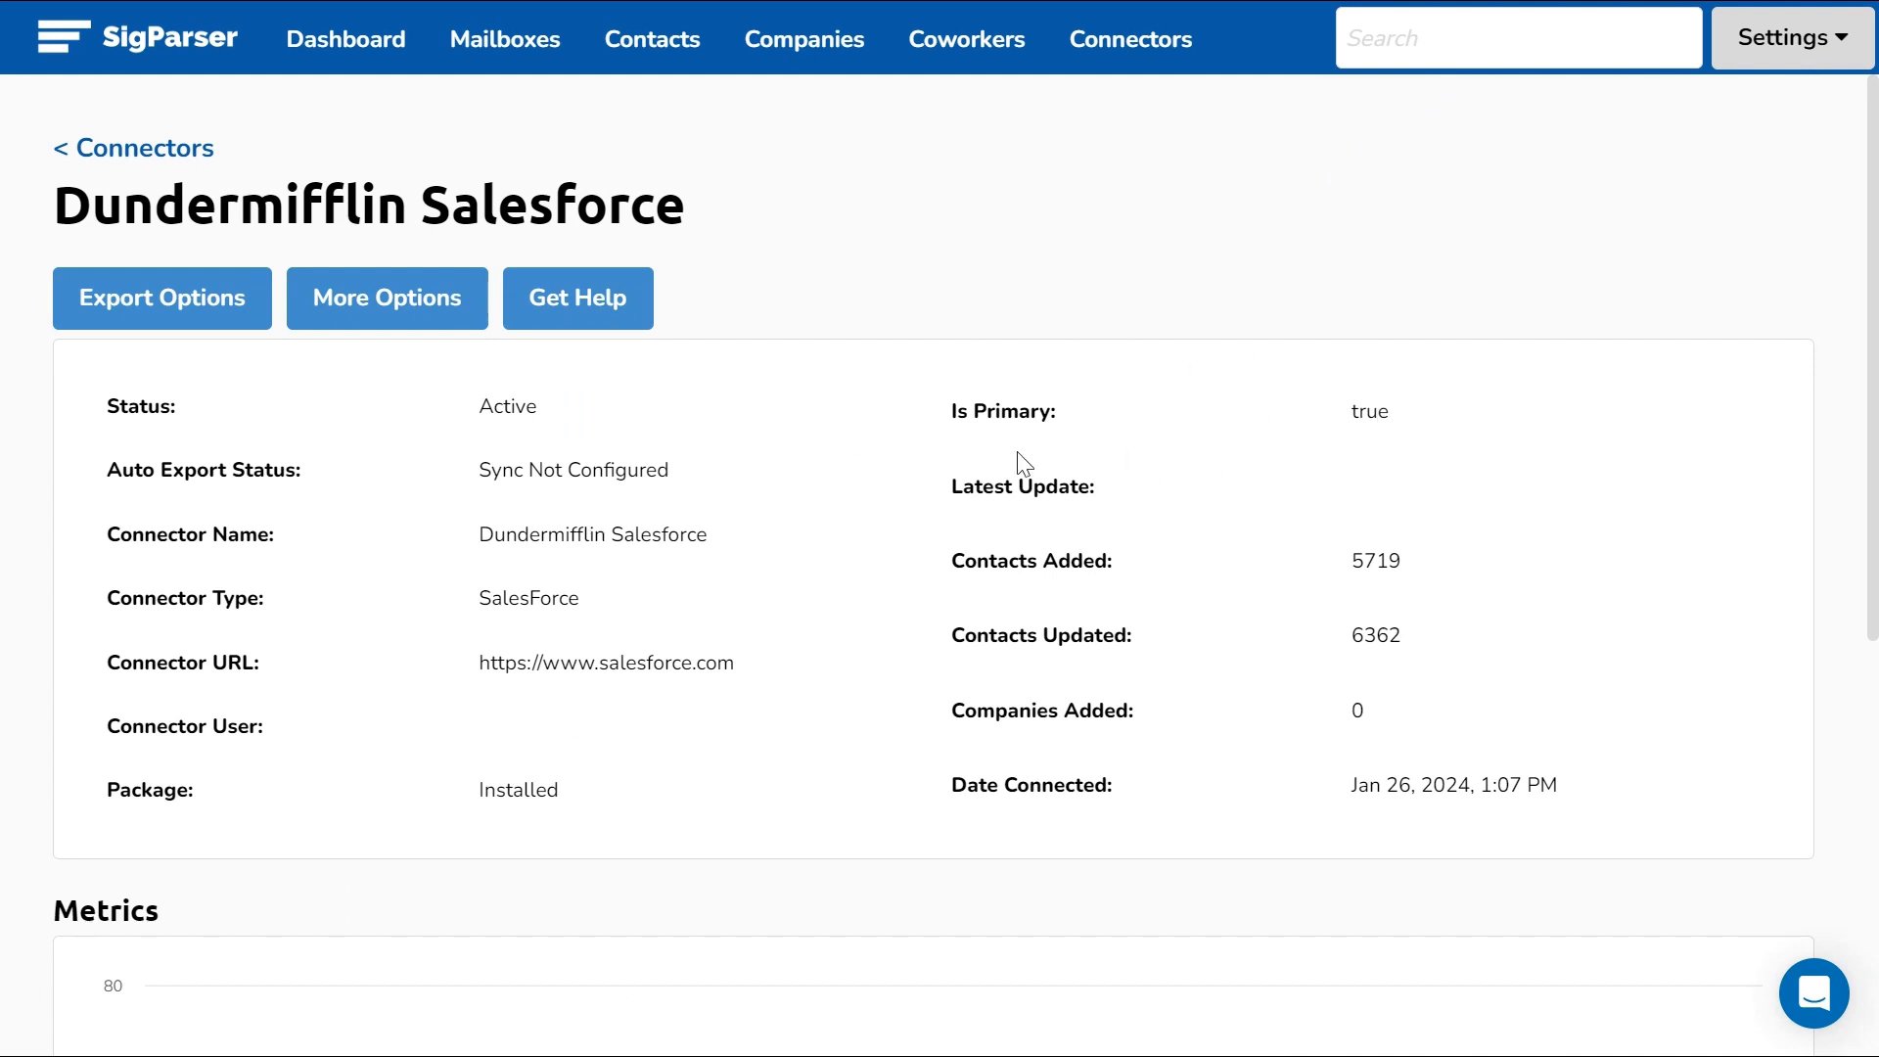
scroll(461, 545, "down", 5)
scroll(466, 591, "up", 5)
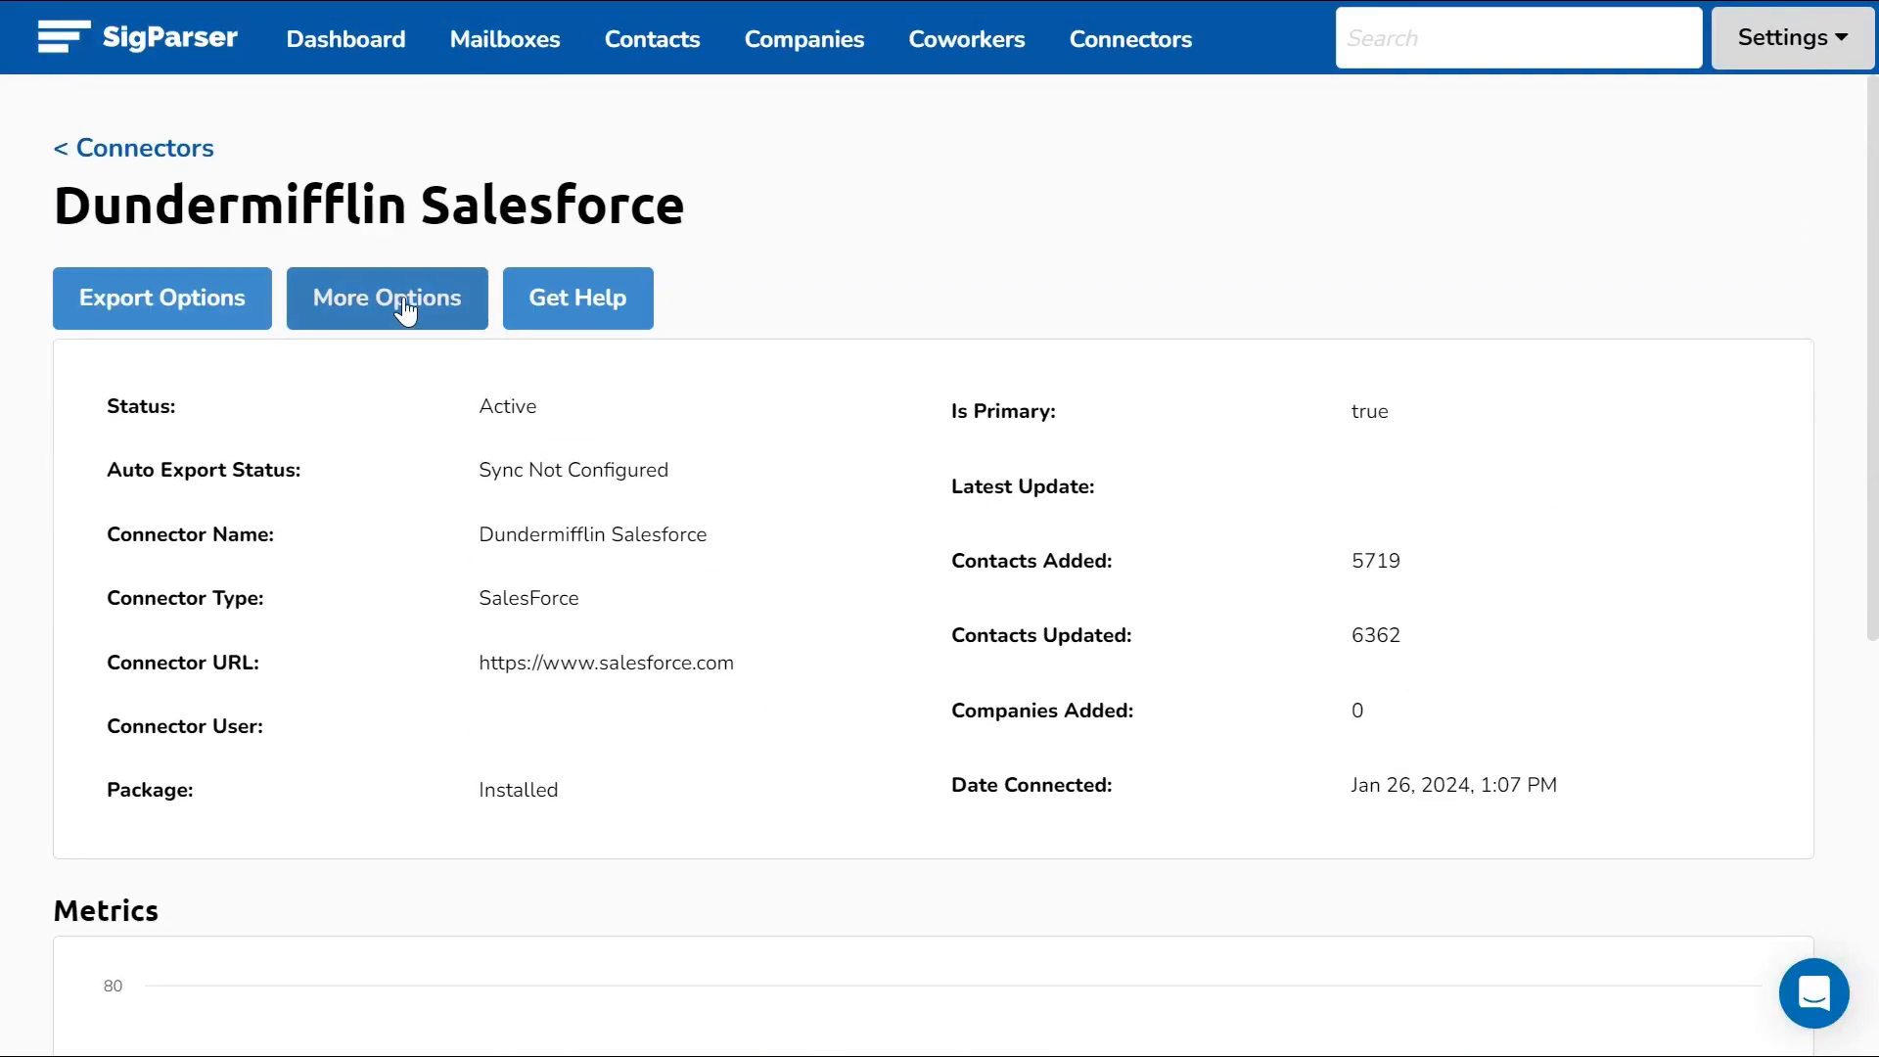
left_click(405, 311)
scroll(755, 507, "down", 2)
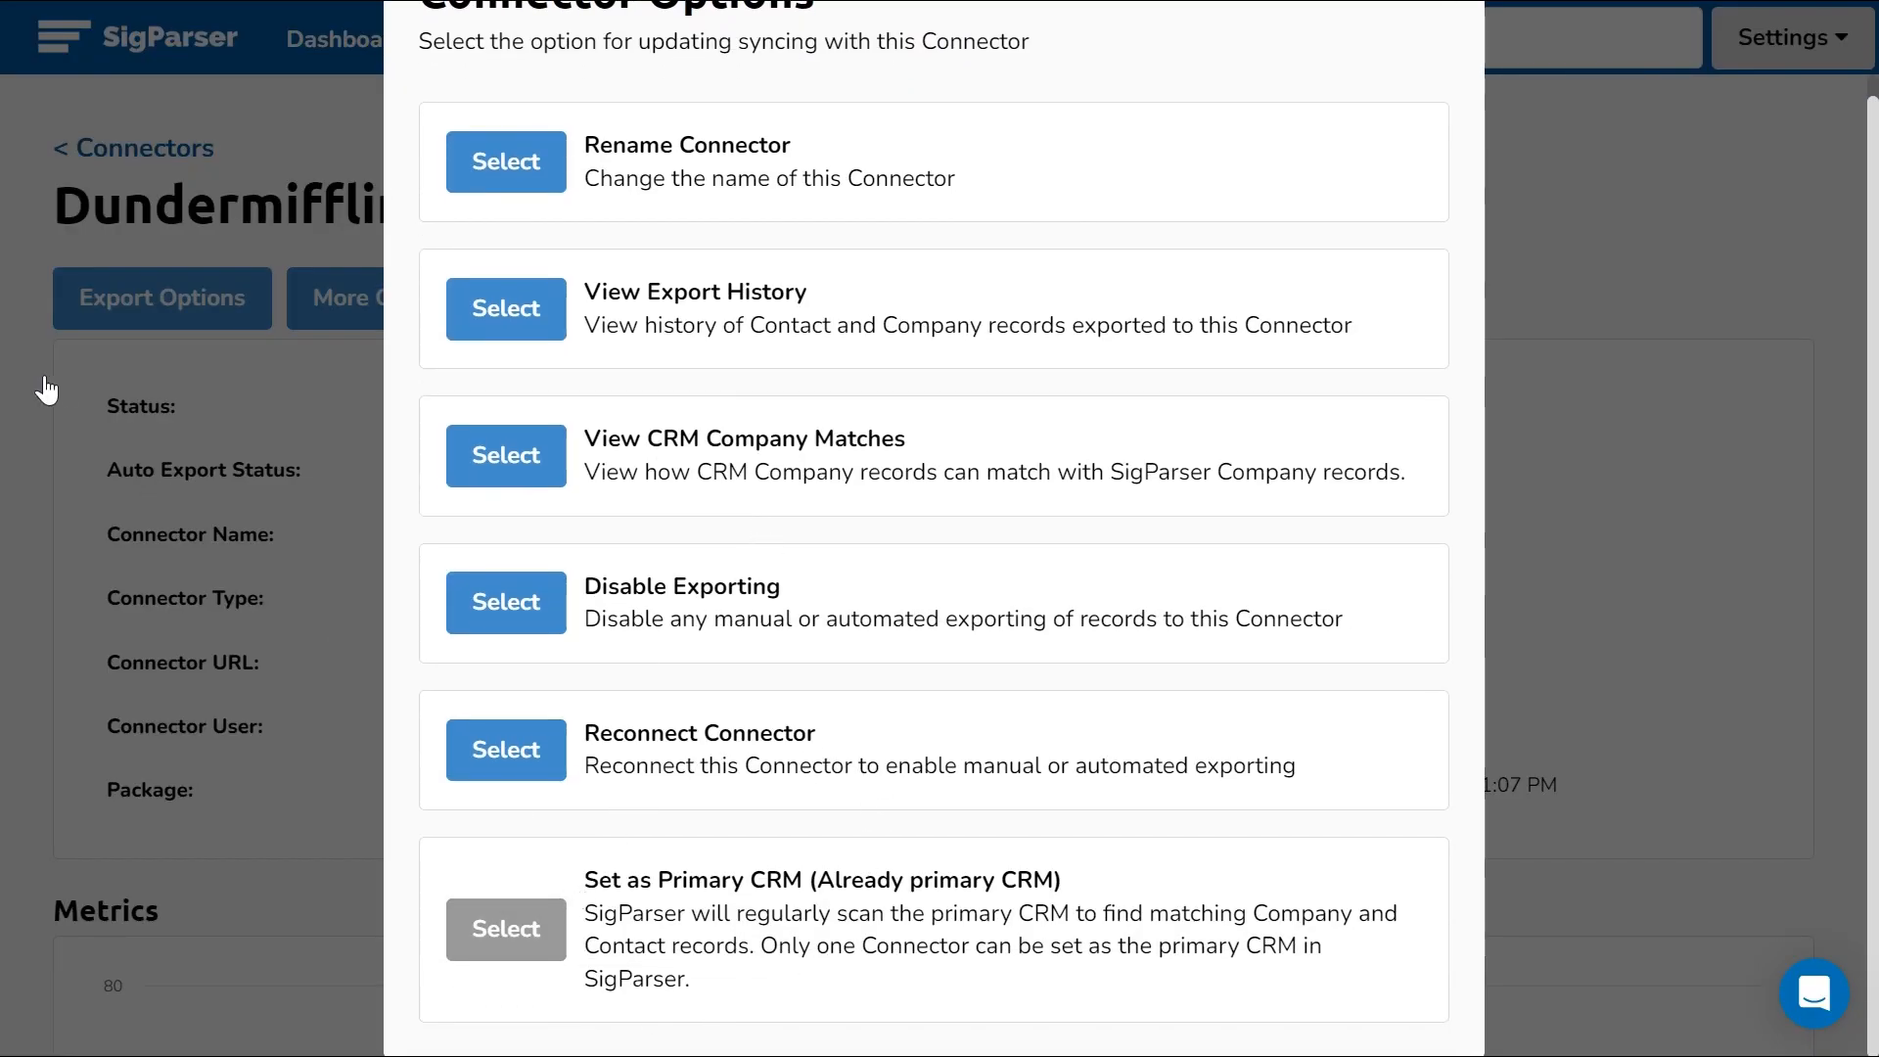
scroll(126, 357, "up", 1)
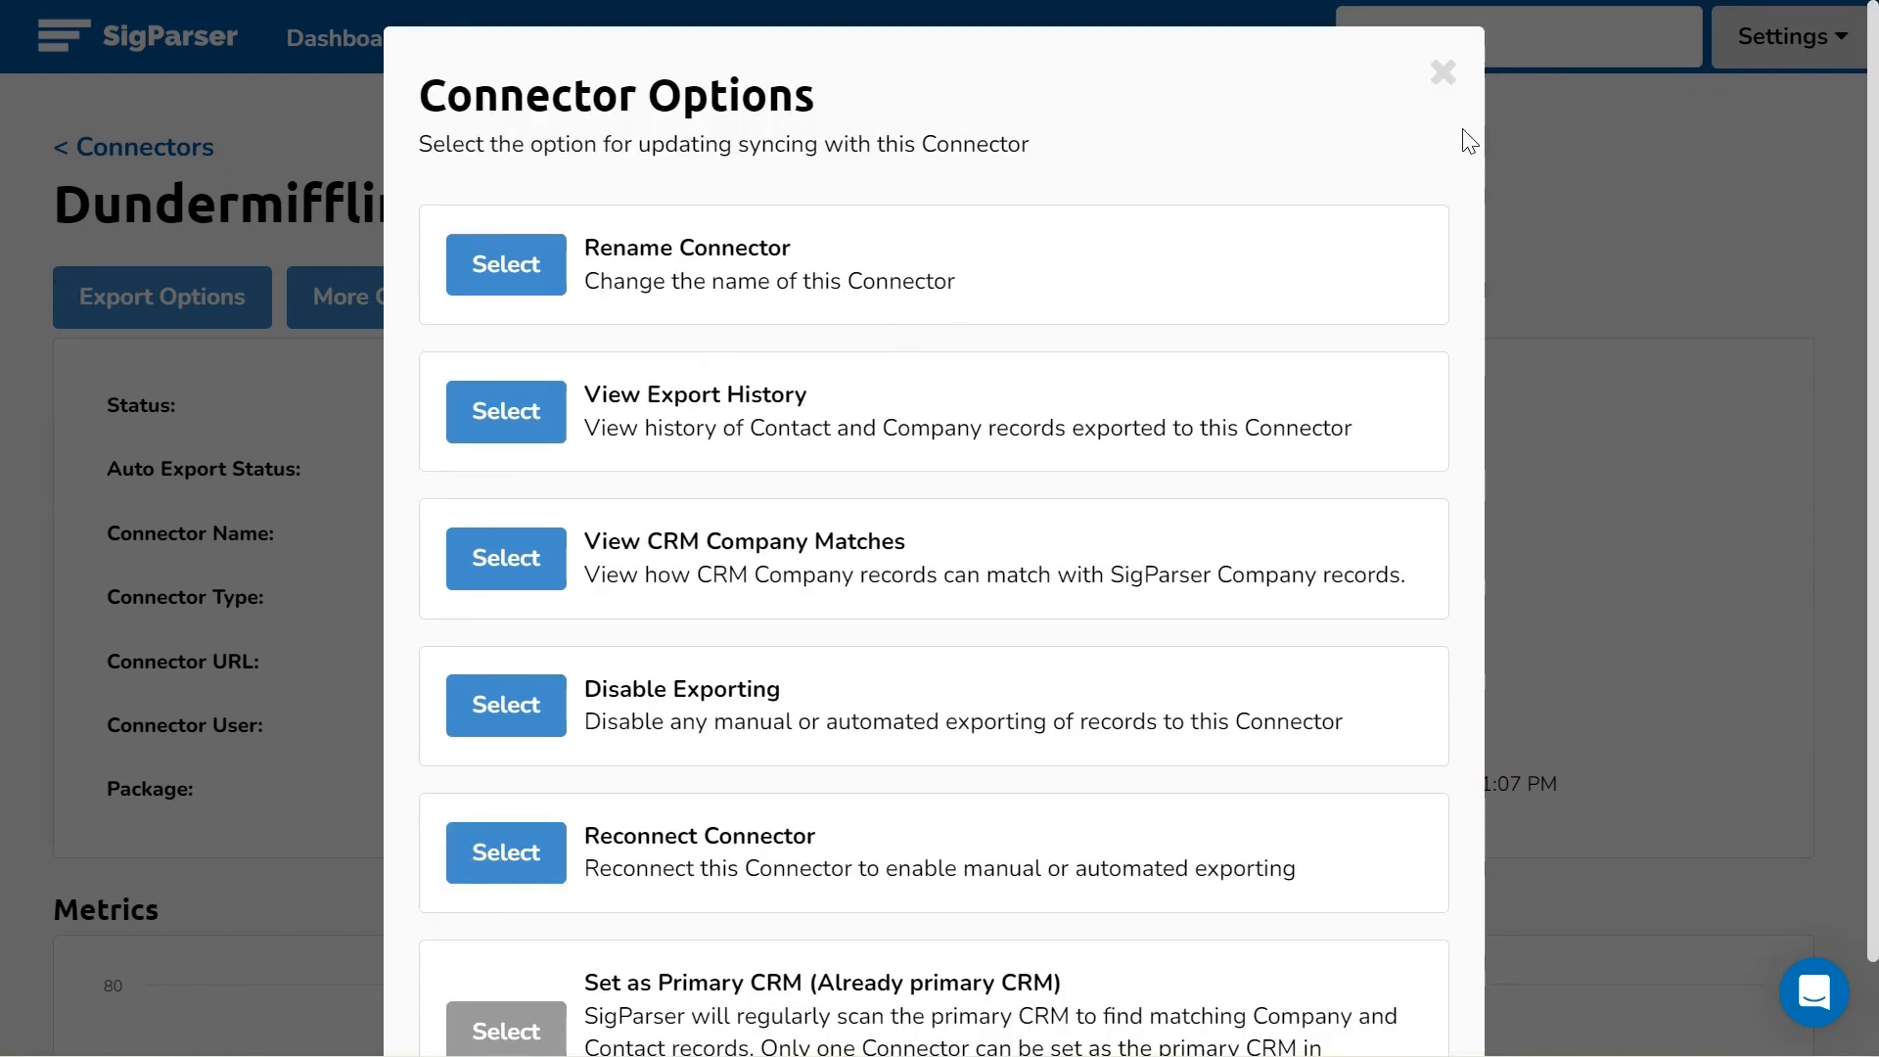
left_click(1445, 74)
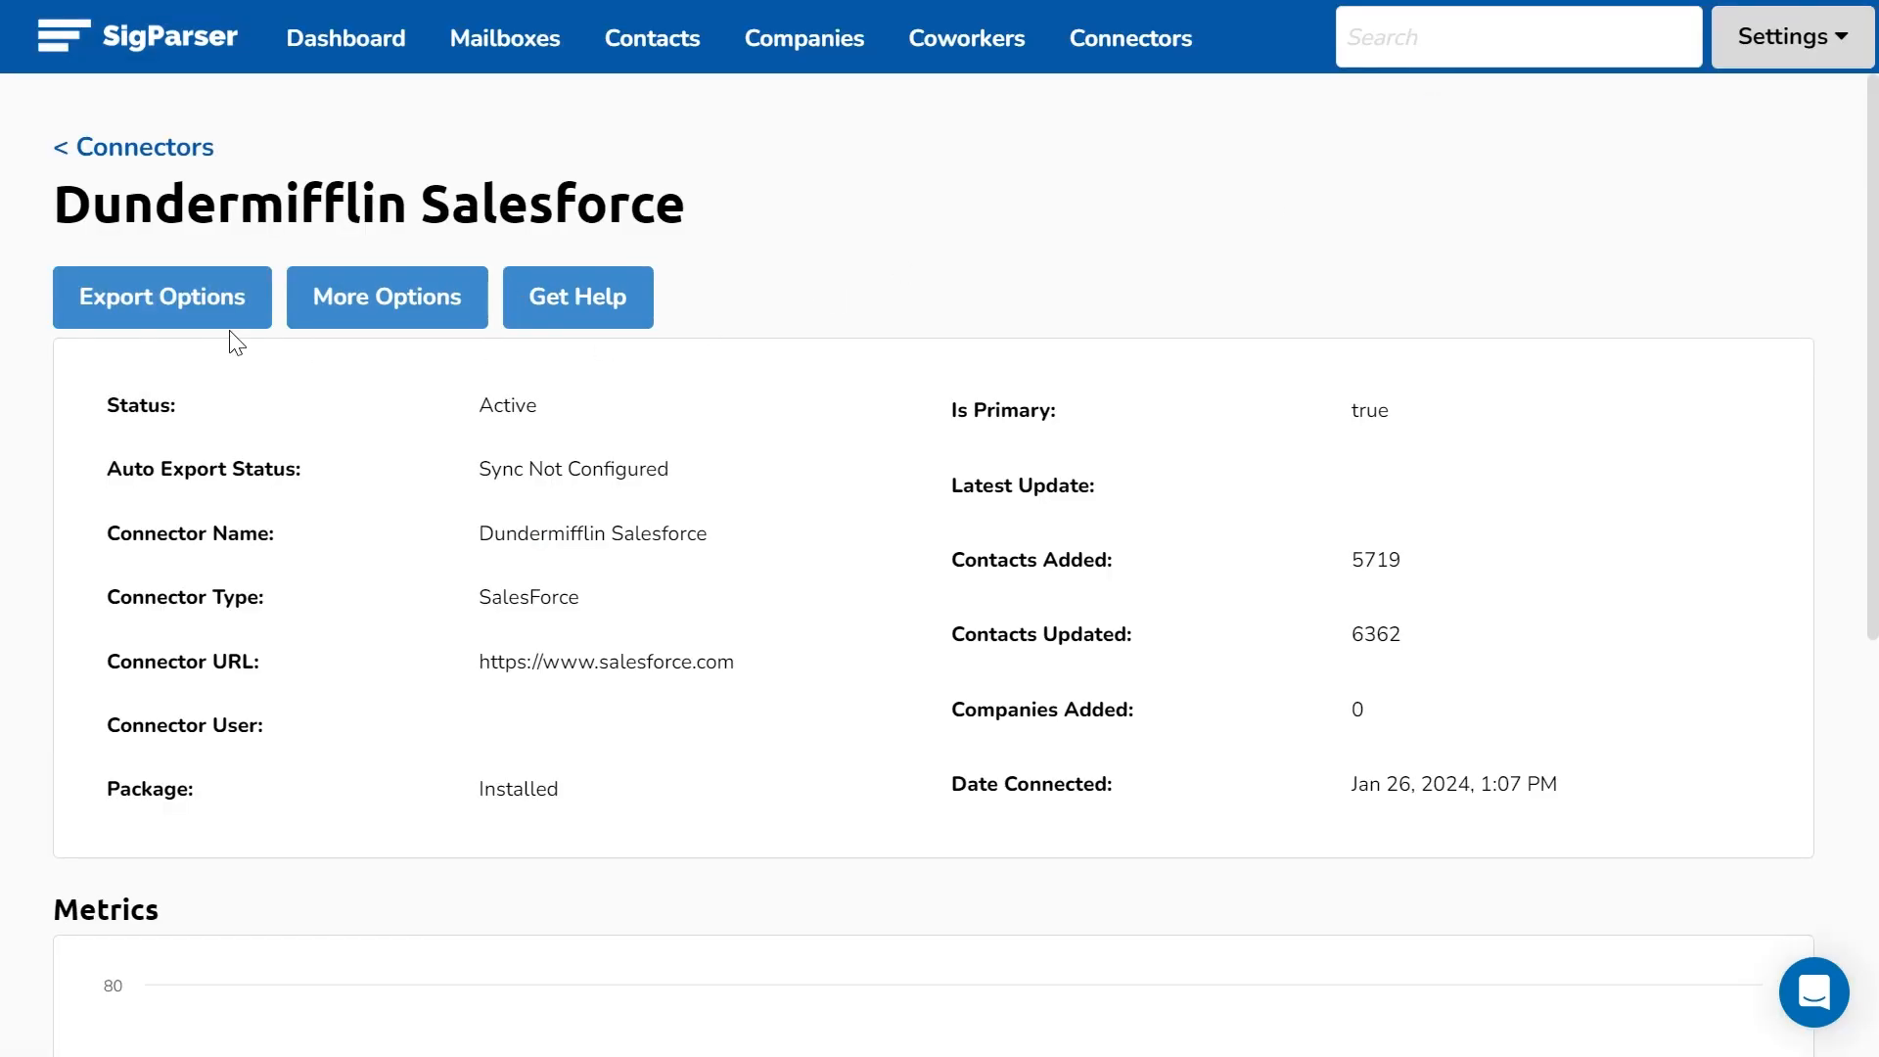
- Open the ACCOUNT field mapping for the Dundermifflin Salesforce connector from its export options
left_click(207, 303)
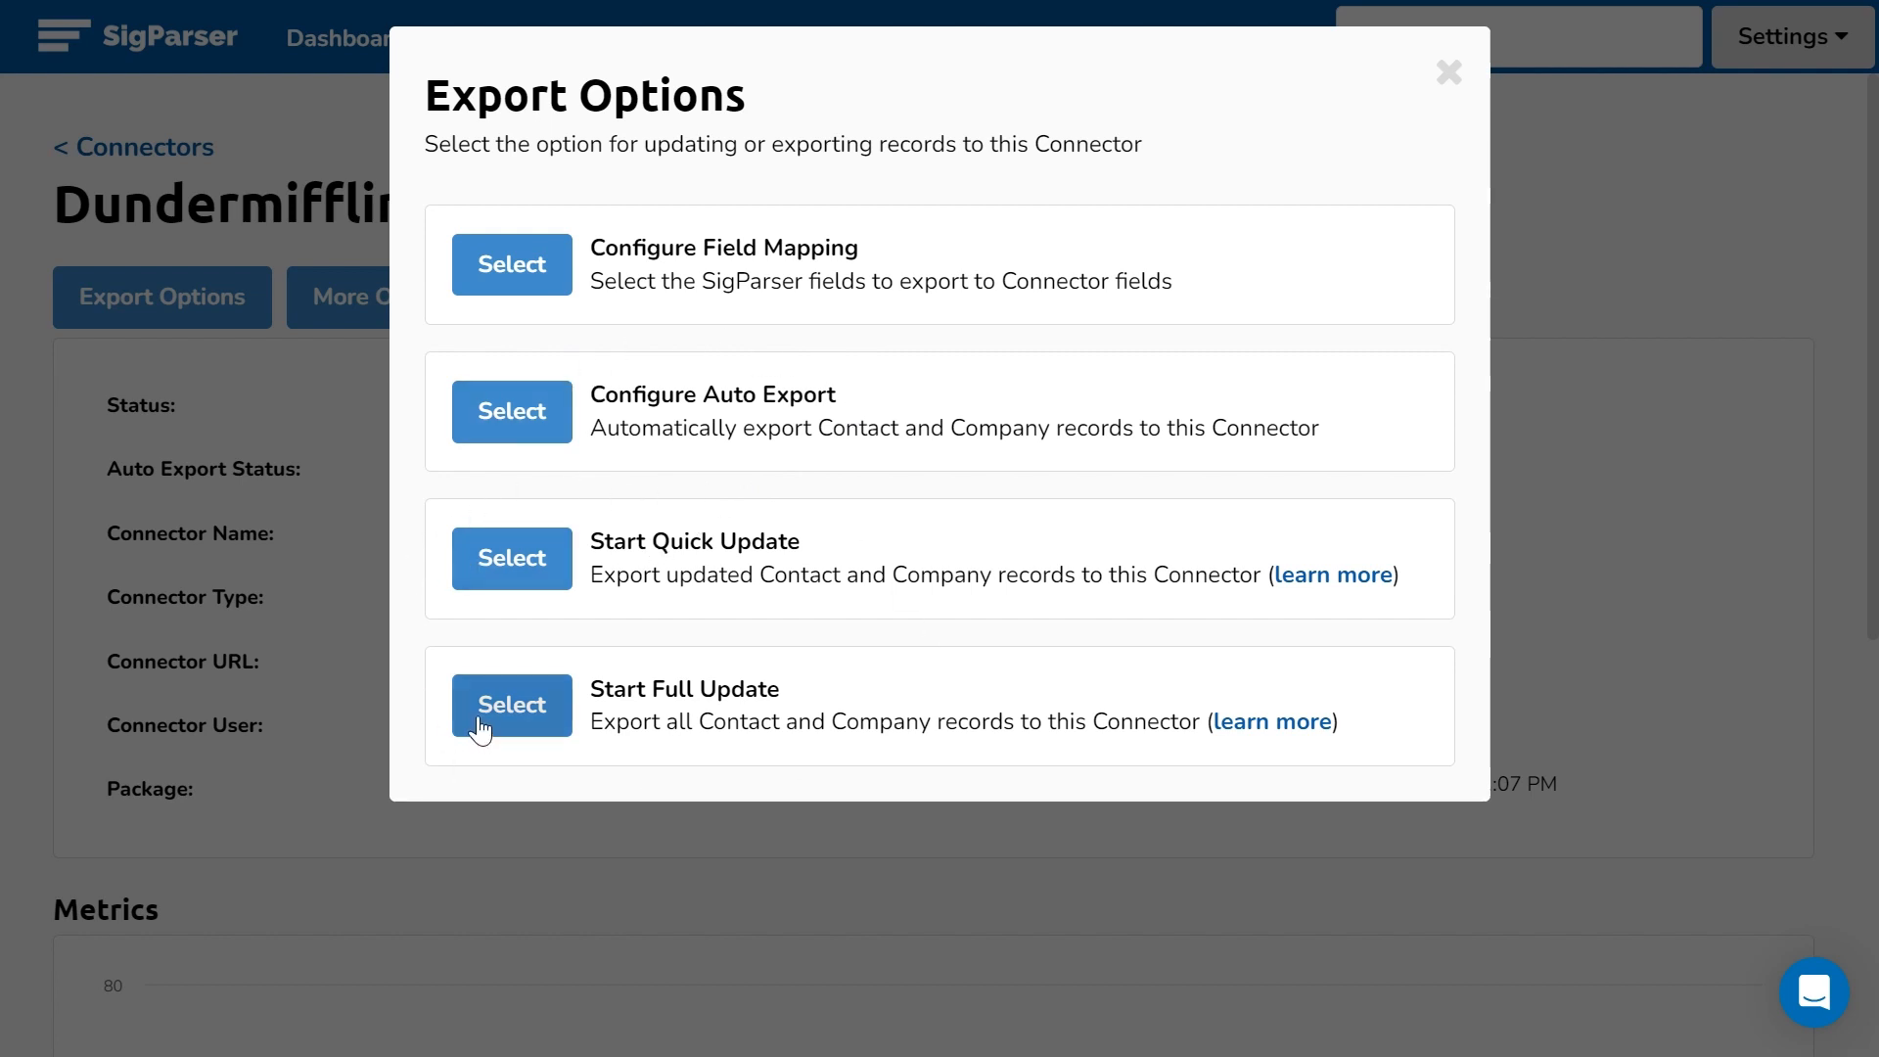
left_click(540, 281)
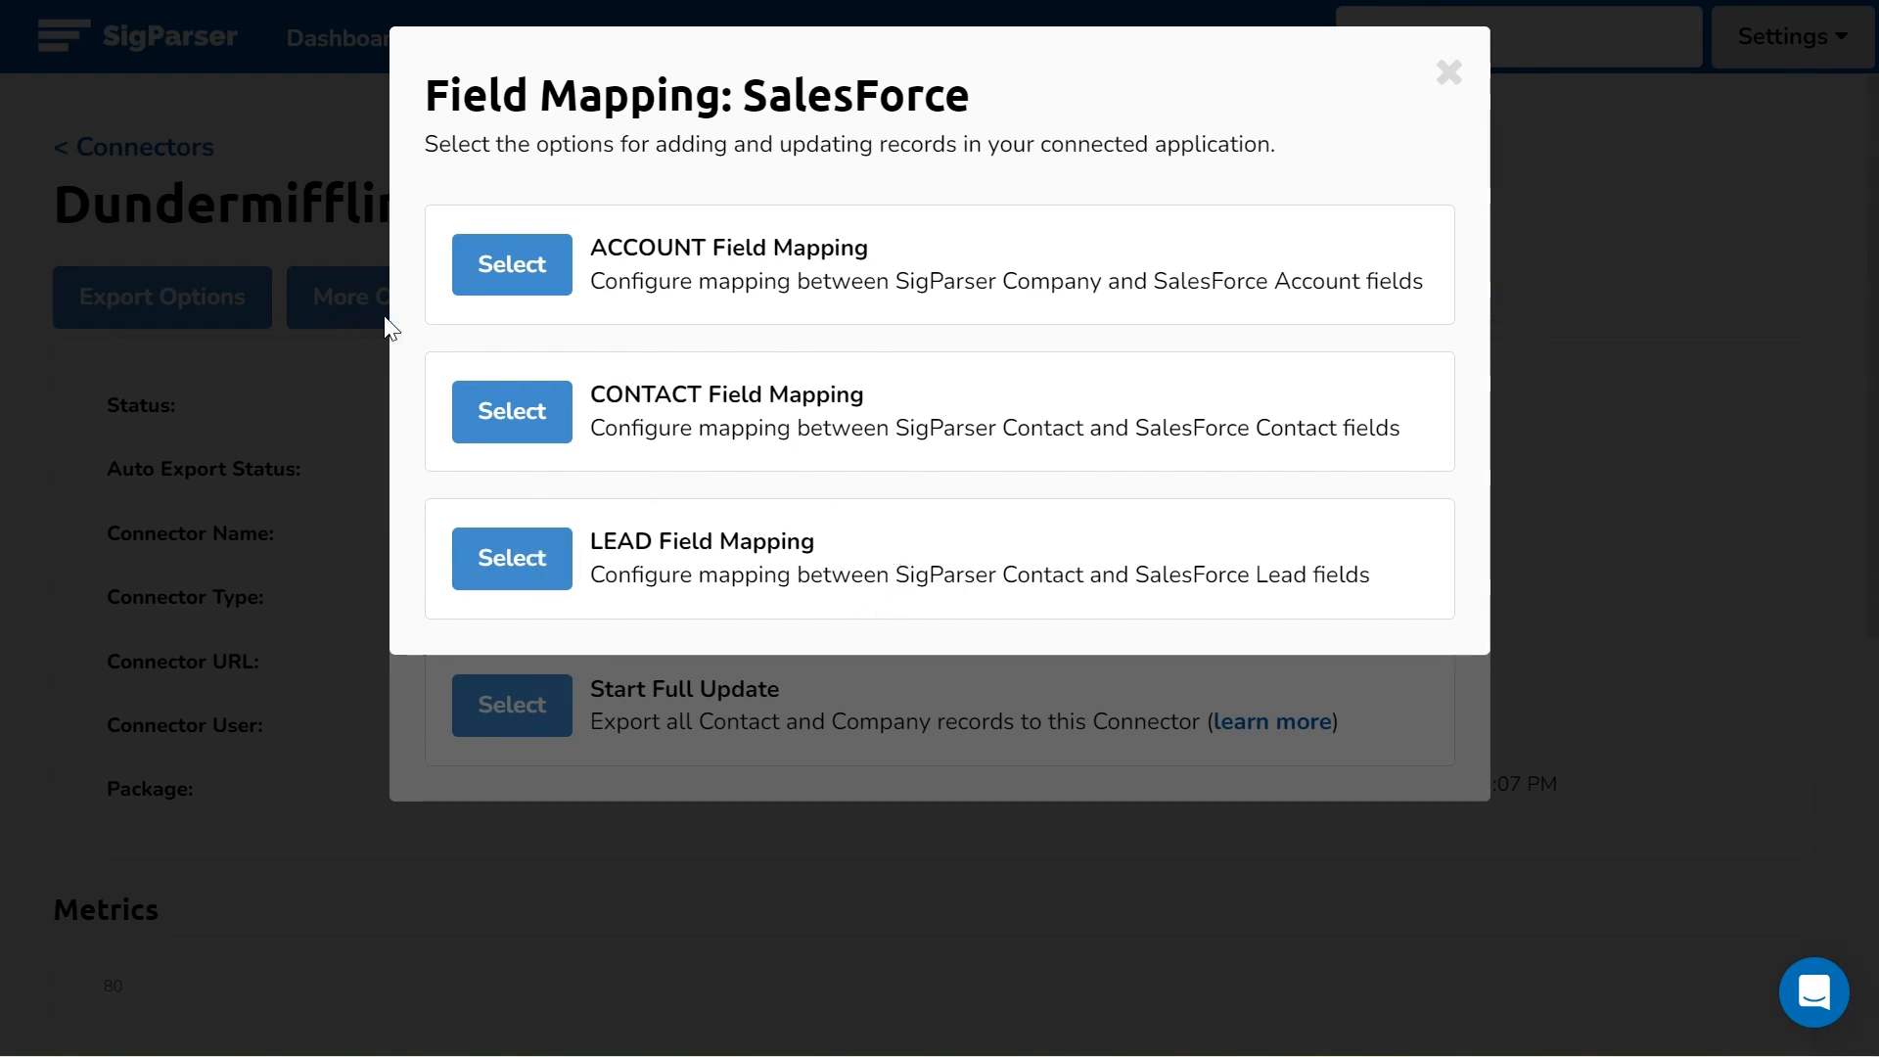
left_click(518, 260)
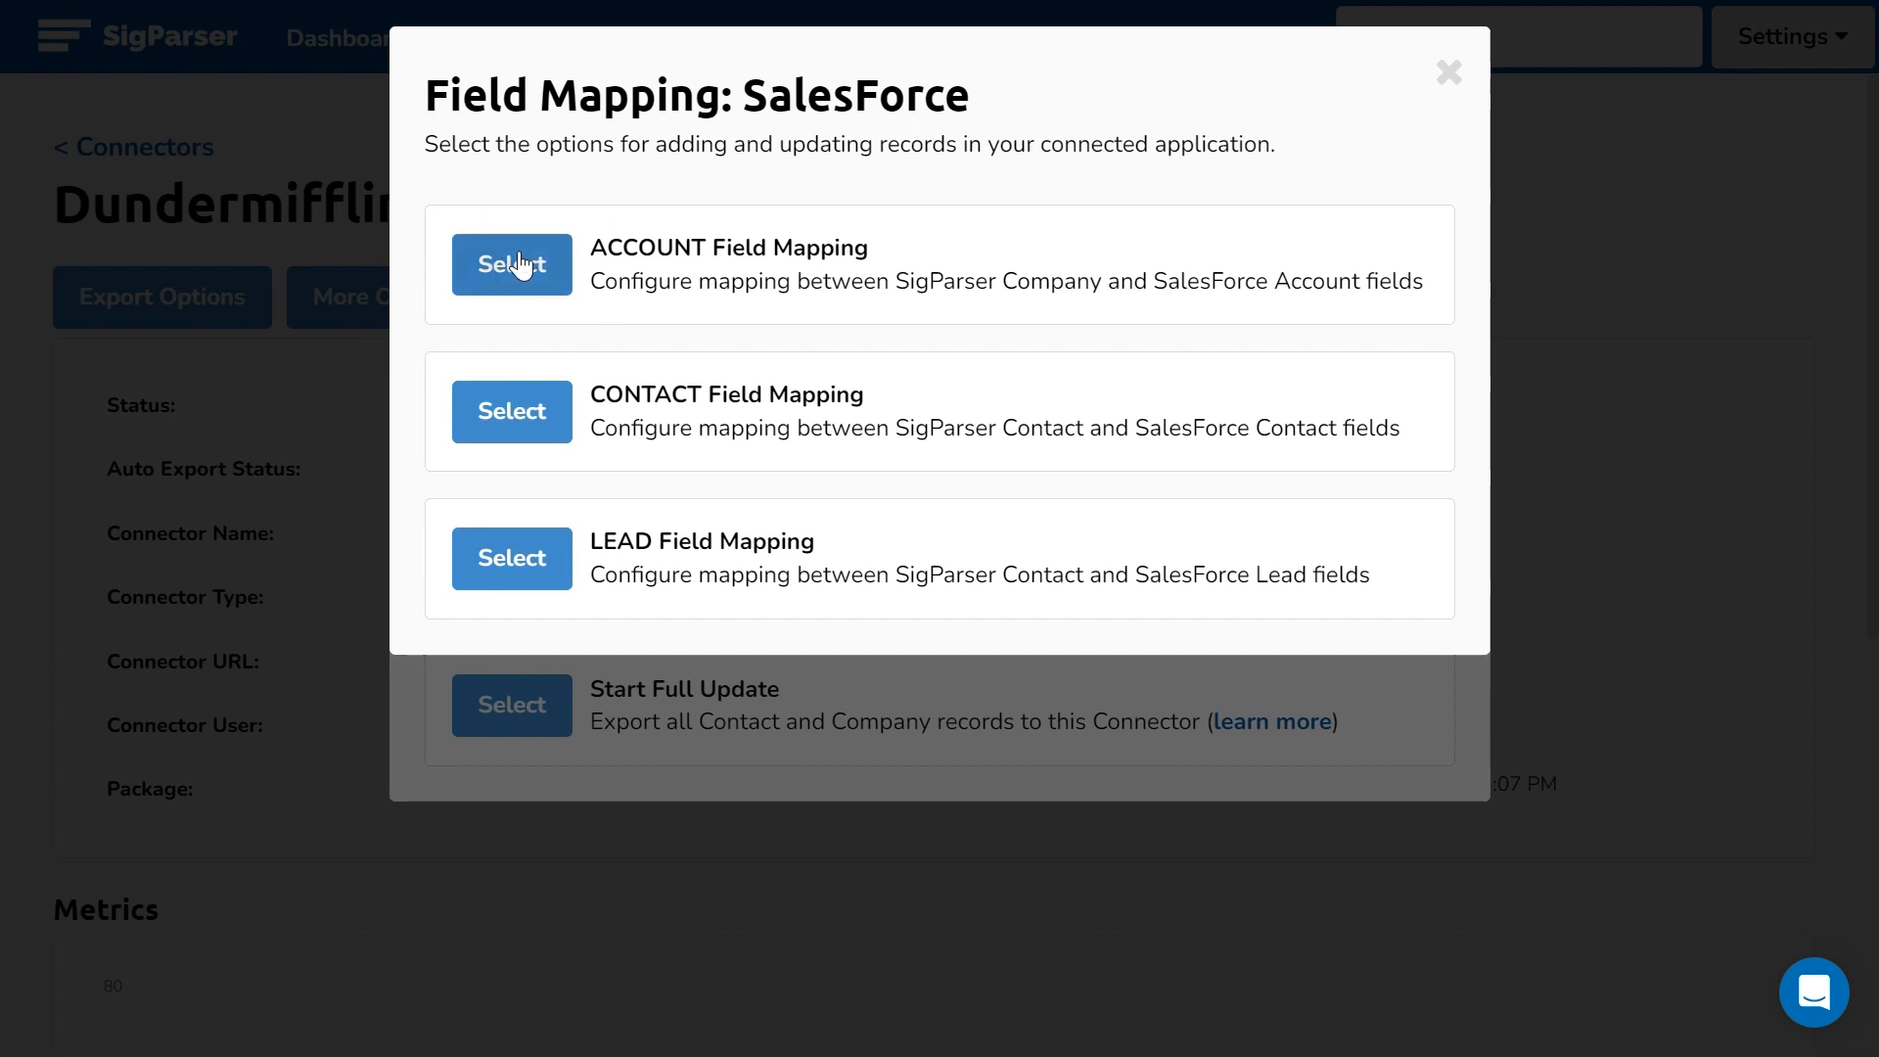
- Review the value types, SigParser fields, update rules and Salesforce fields available for the Company Name mapping, without changing them
left_click(361, 259)
left_click(359, 259)
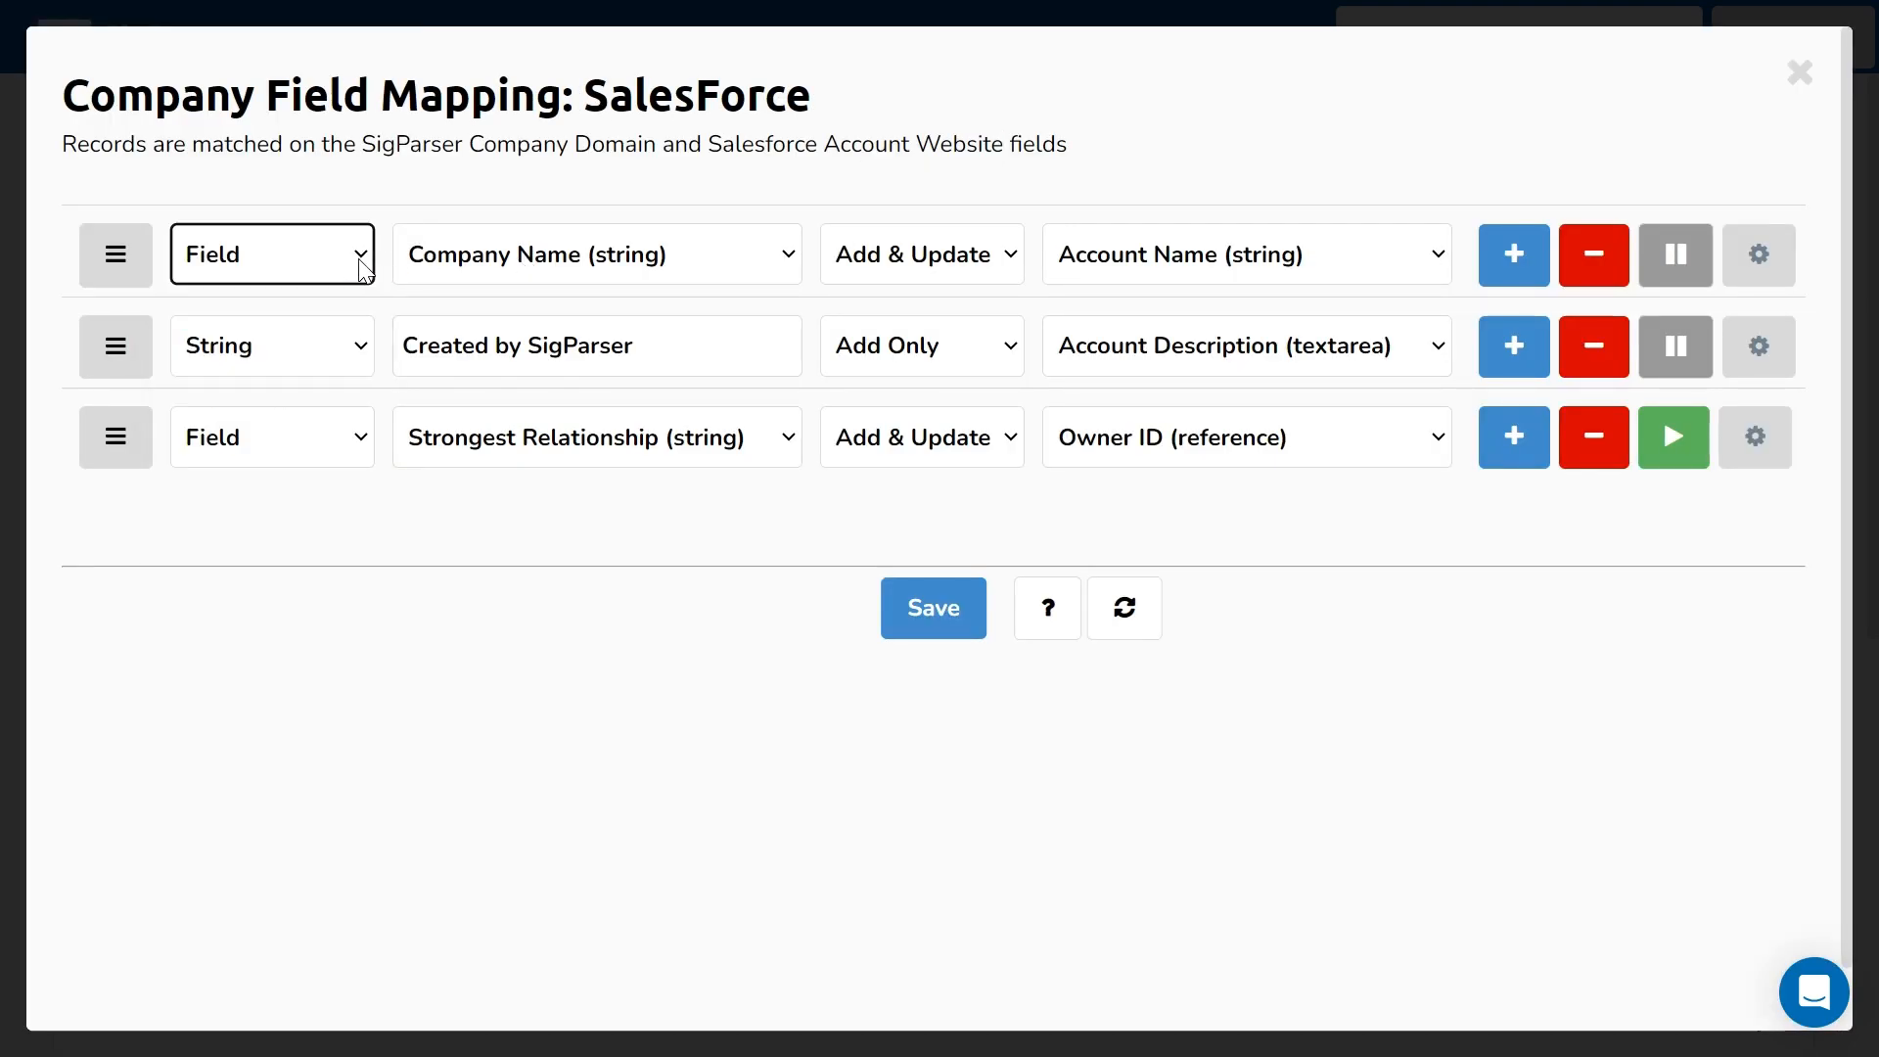
left_click(744, 260)
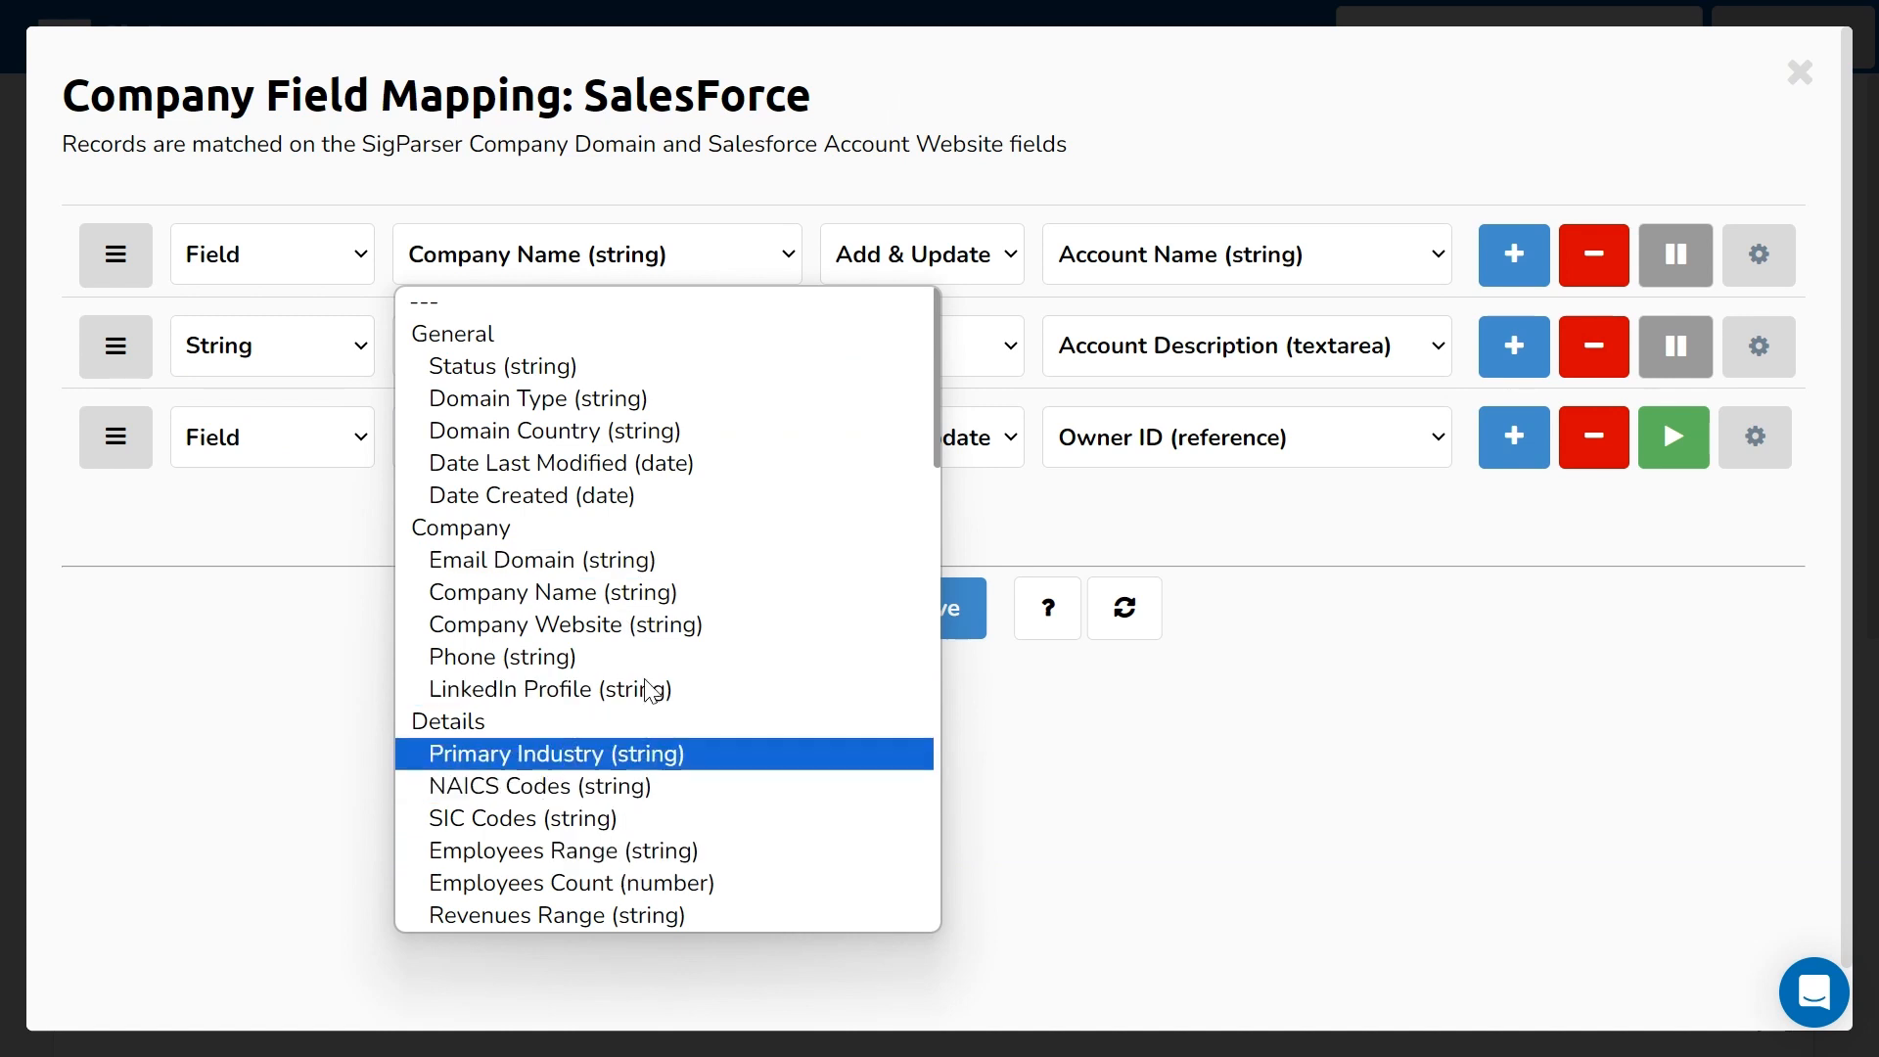
left_click(702, 196)
left_click(901, 262)
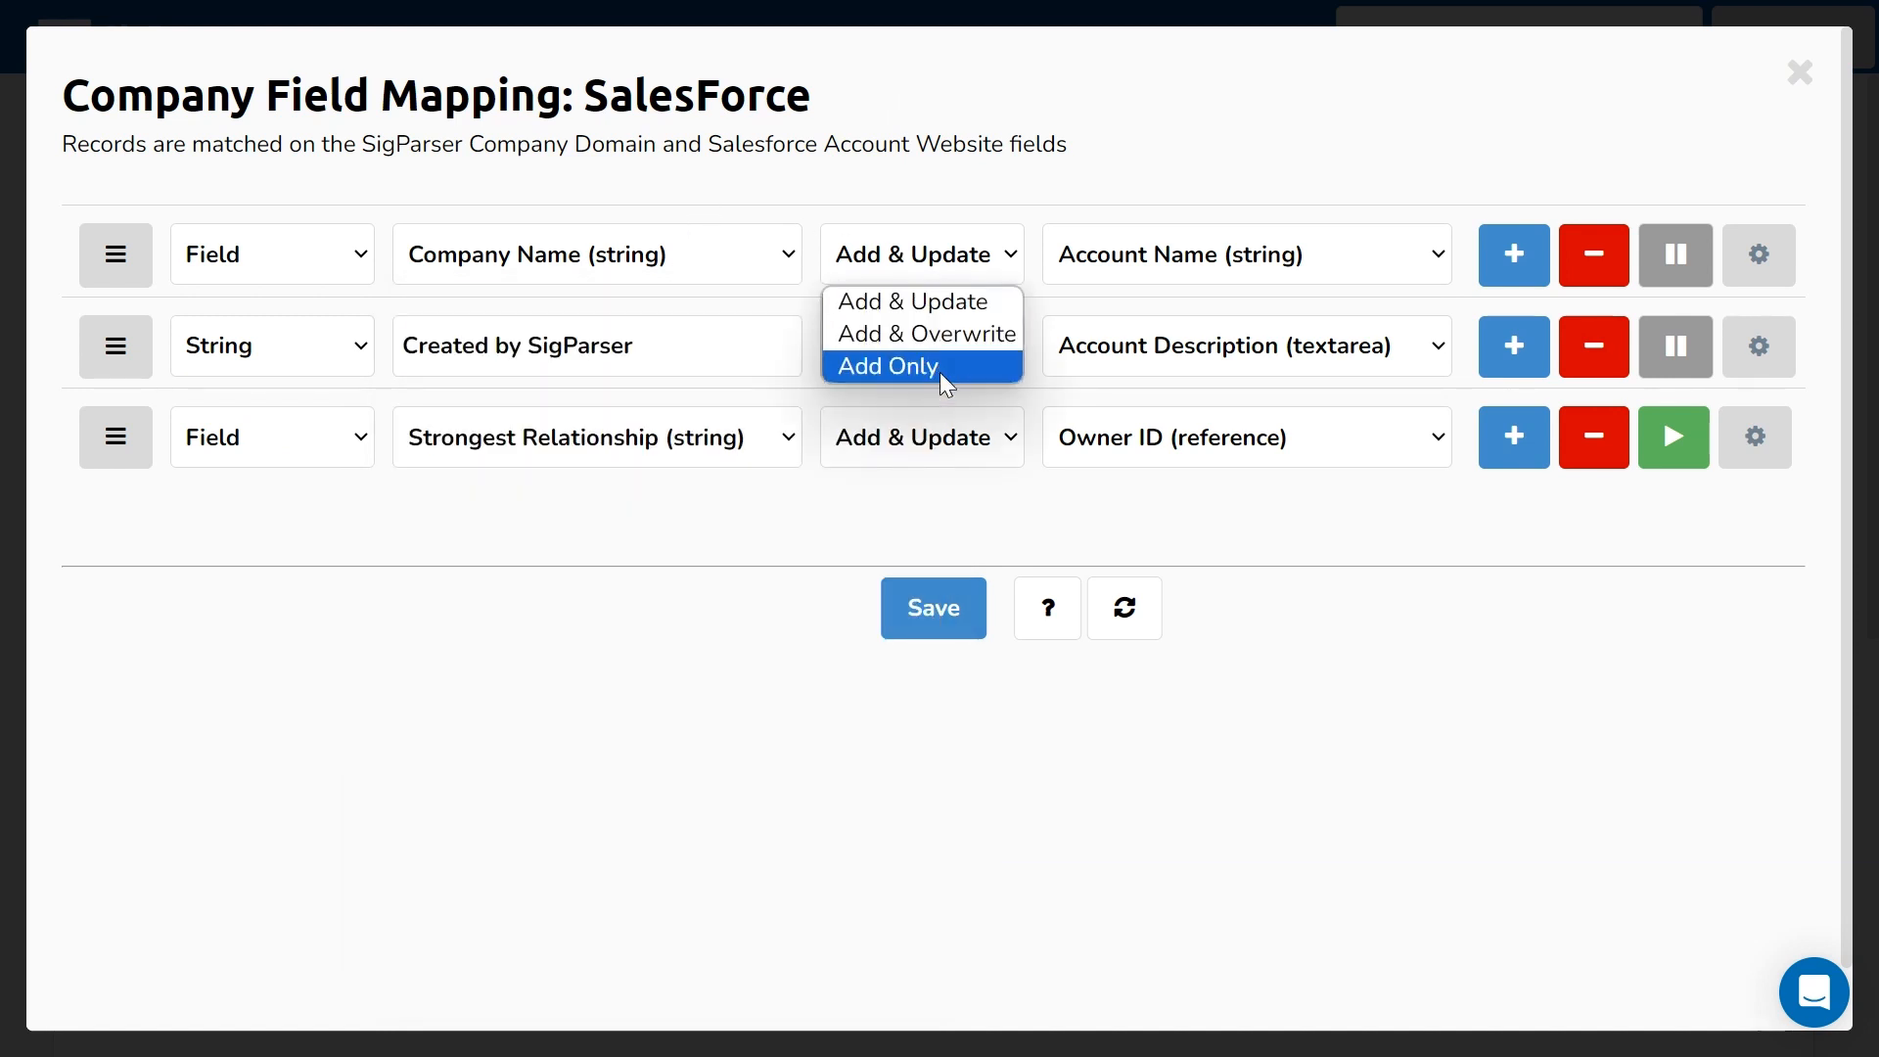
left_click(954, 261)
left_click(1158, 259)
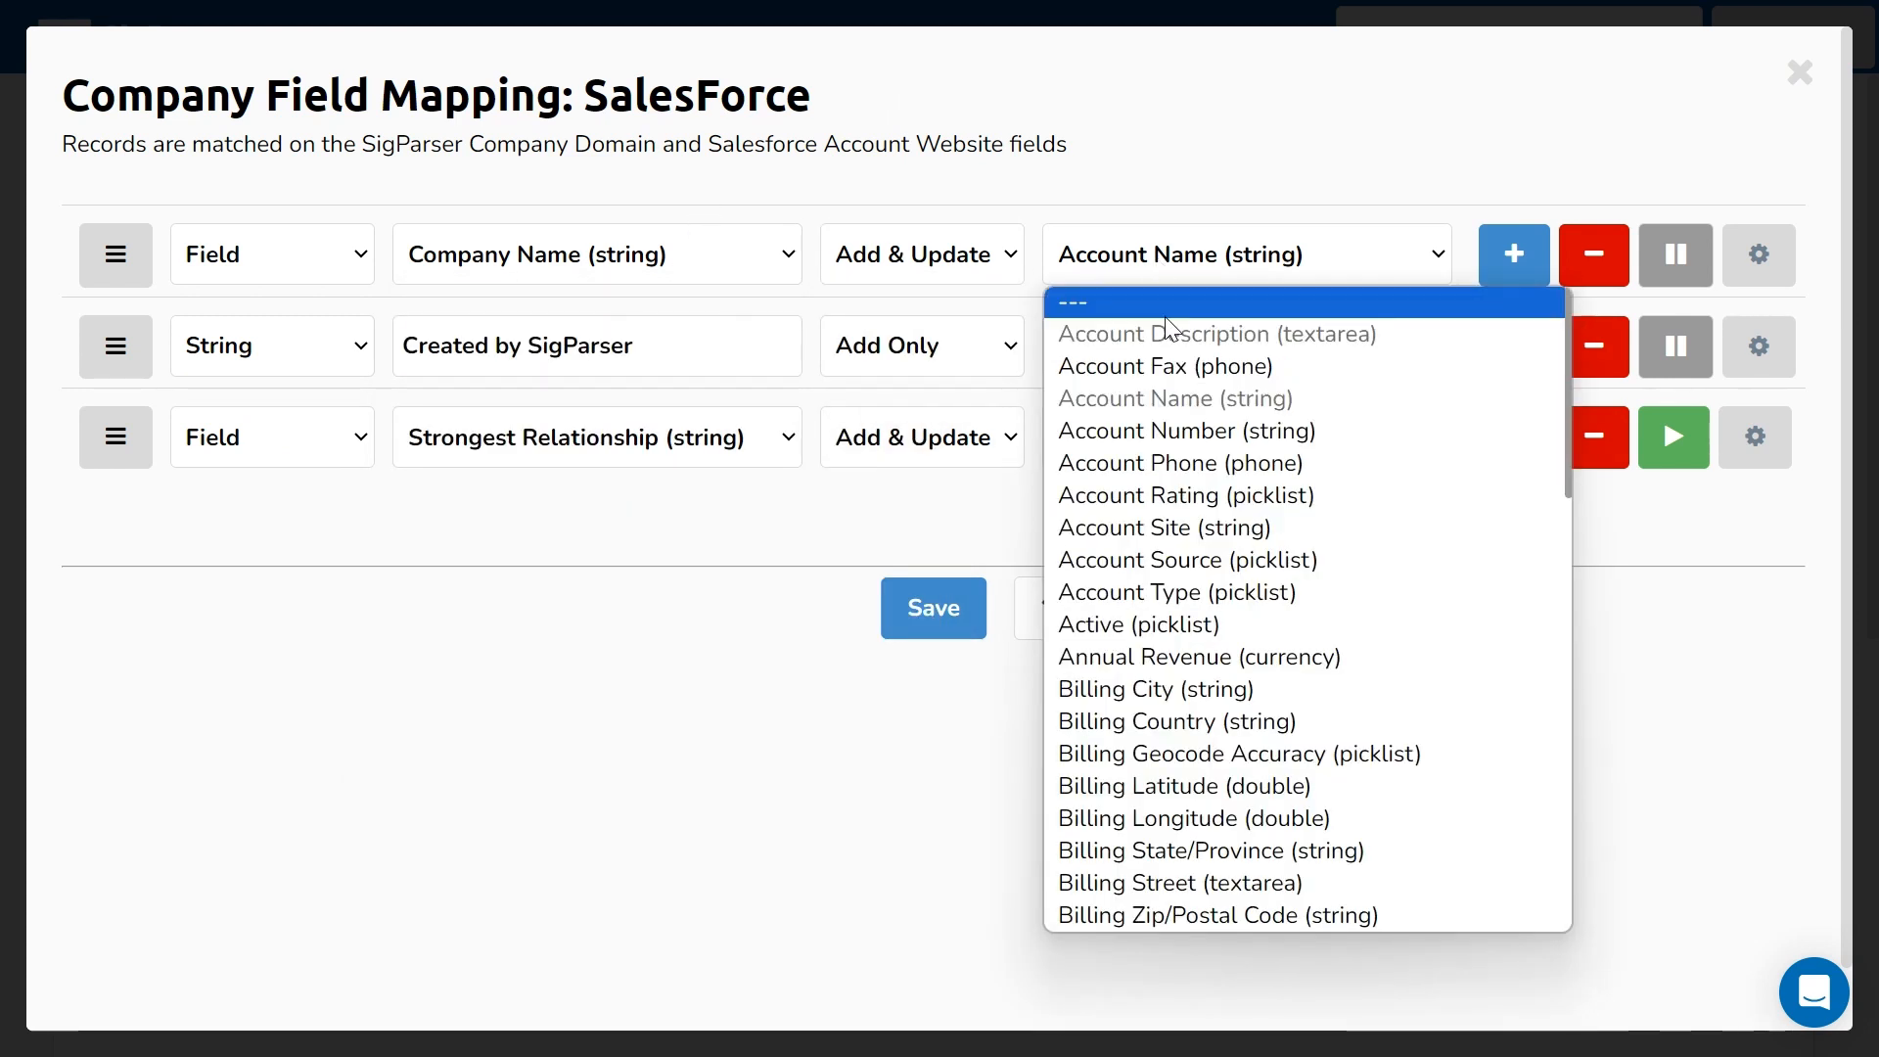
left_click(1219, 176)
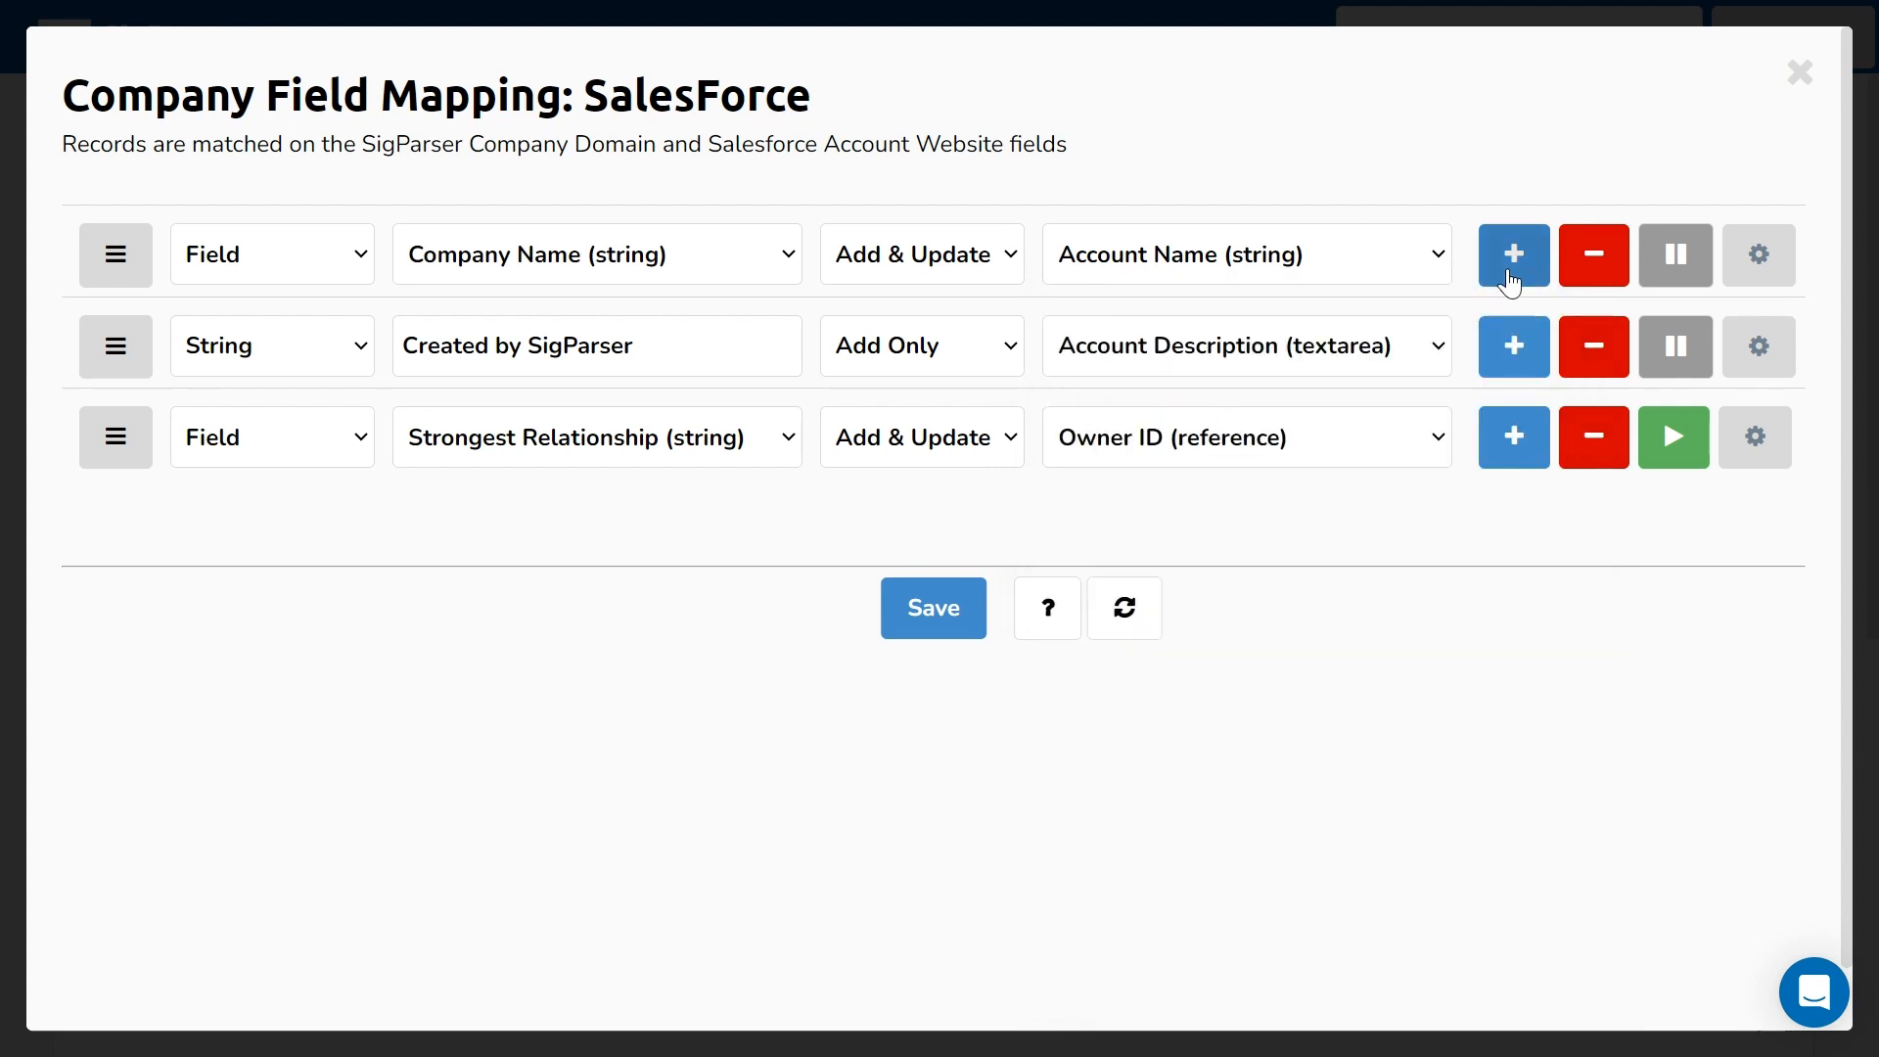
- Add and remove a mapping row below Owner ID, and toggle the Account Description mapping's pause state twice
left_click(1527, 451)
left_click(1593, 527)
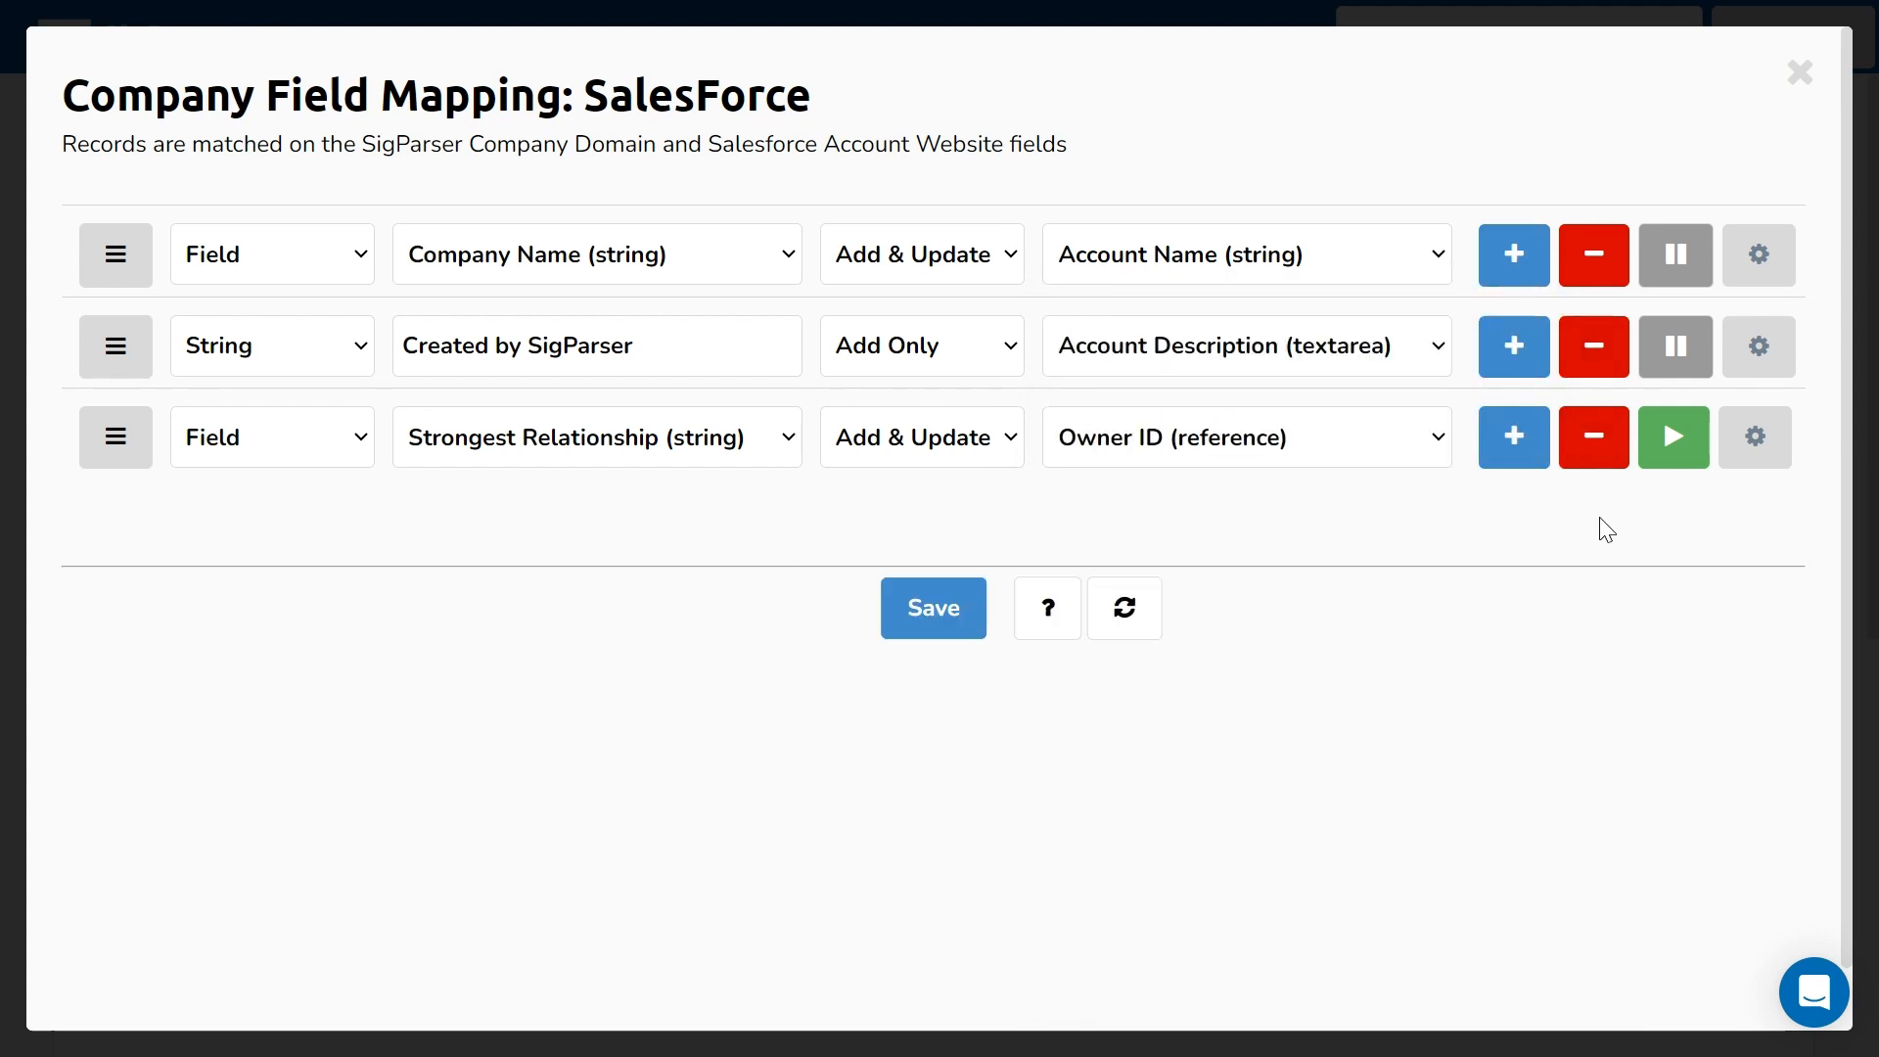
left_click(1676, 346)
left_click(1676, 347)
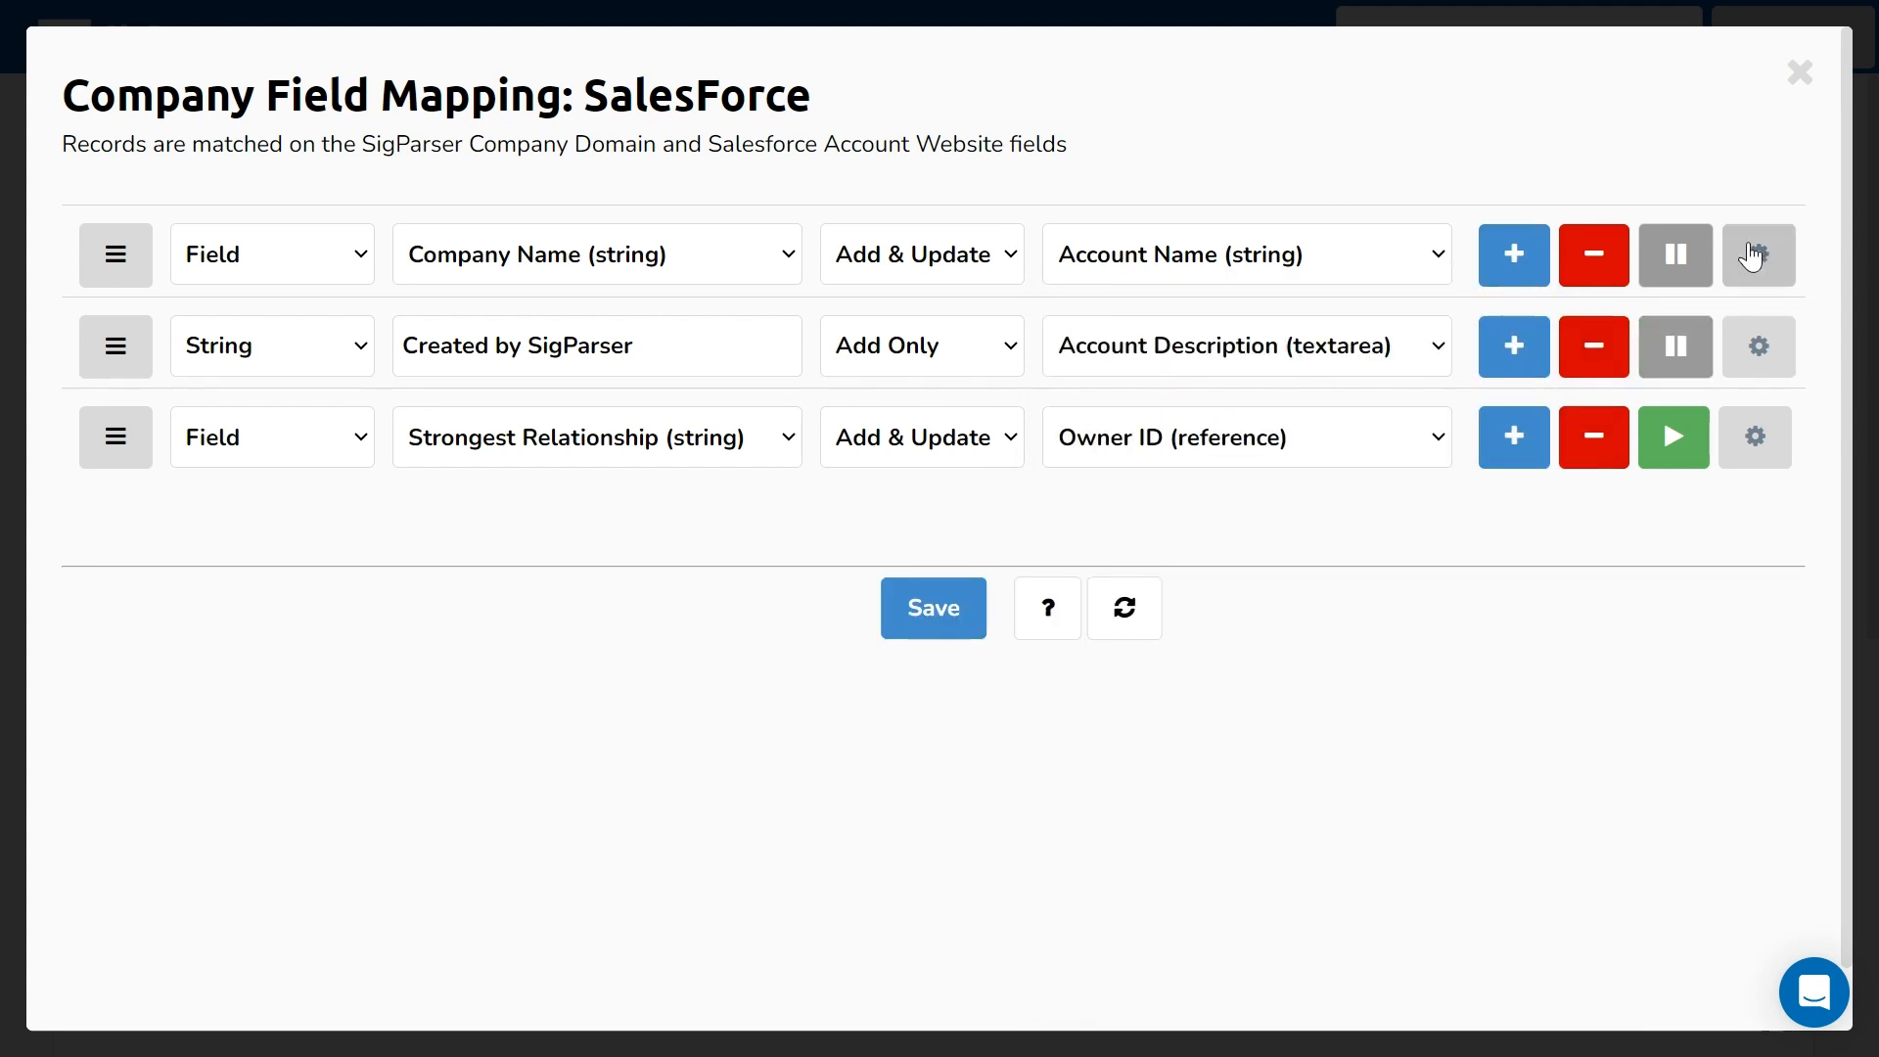
- Review the advanced settings available for the Strongest Relationship mapping without adding any
left_click(1759, 443)
left_click(744, 189)
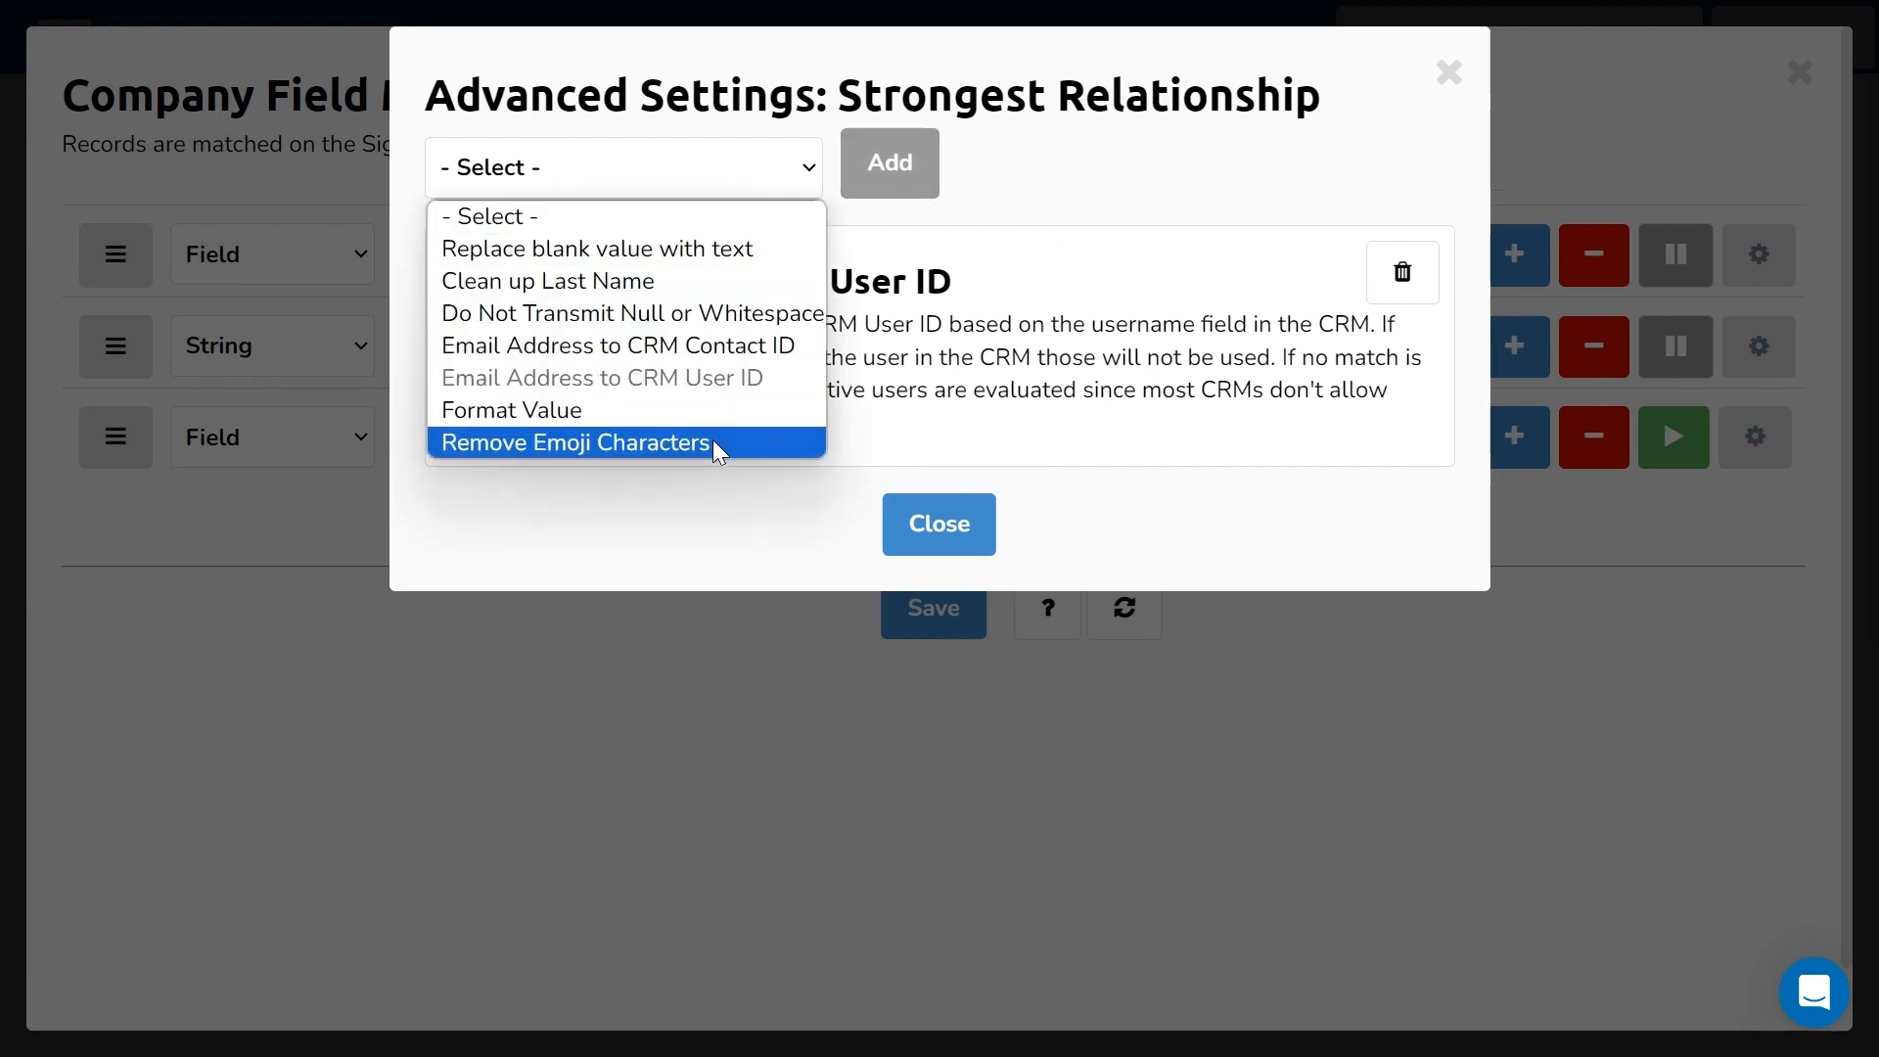
left_click(1086, 186)
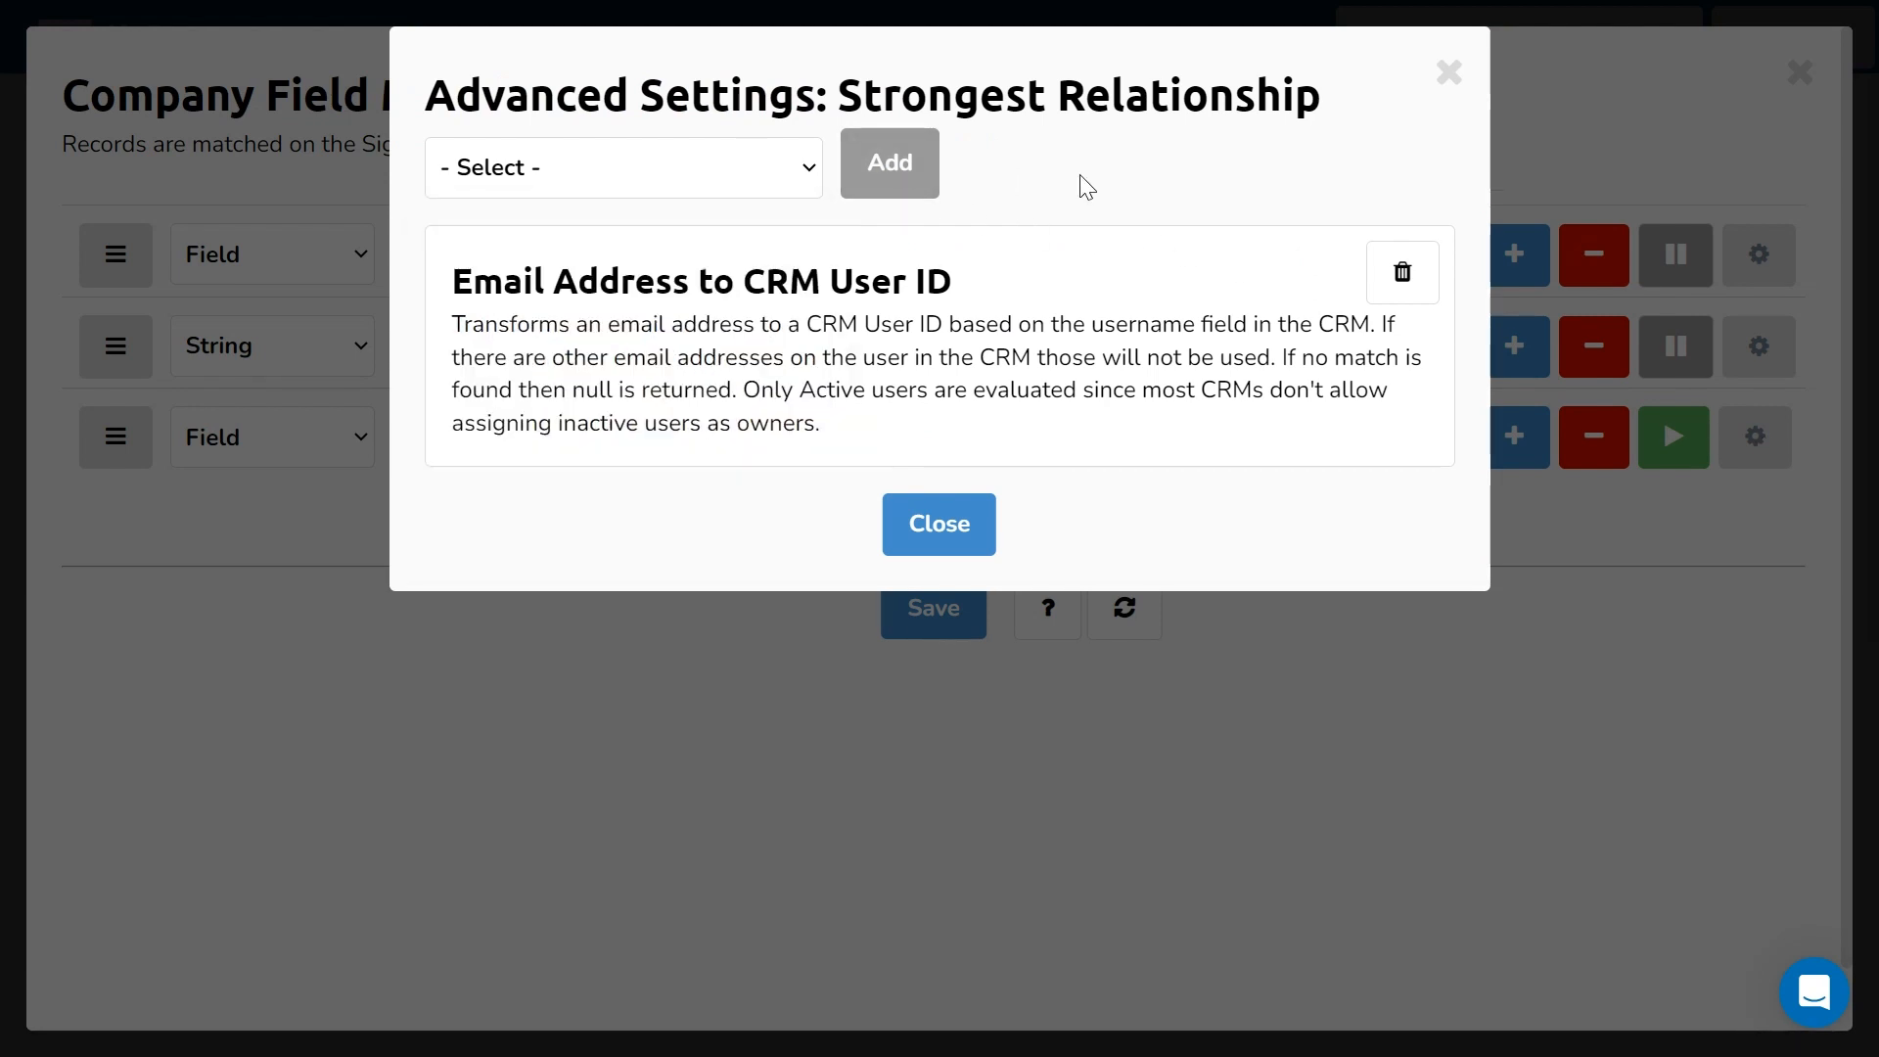
left_click(1450, 79)
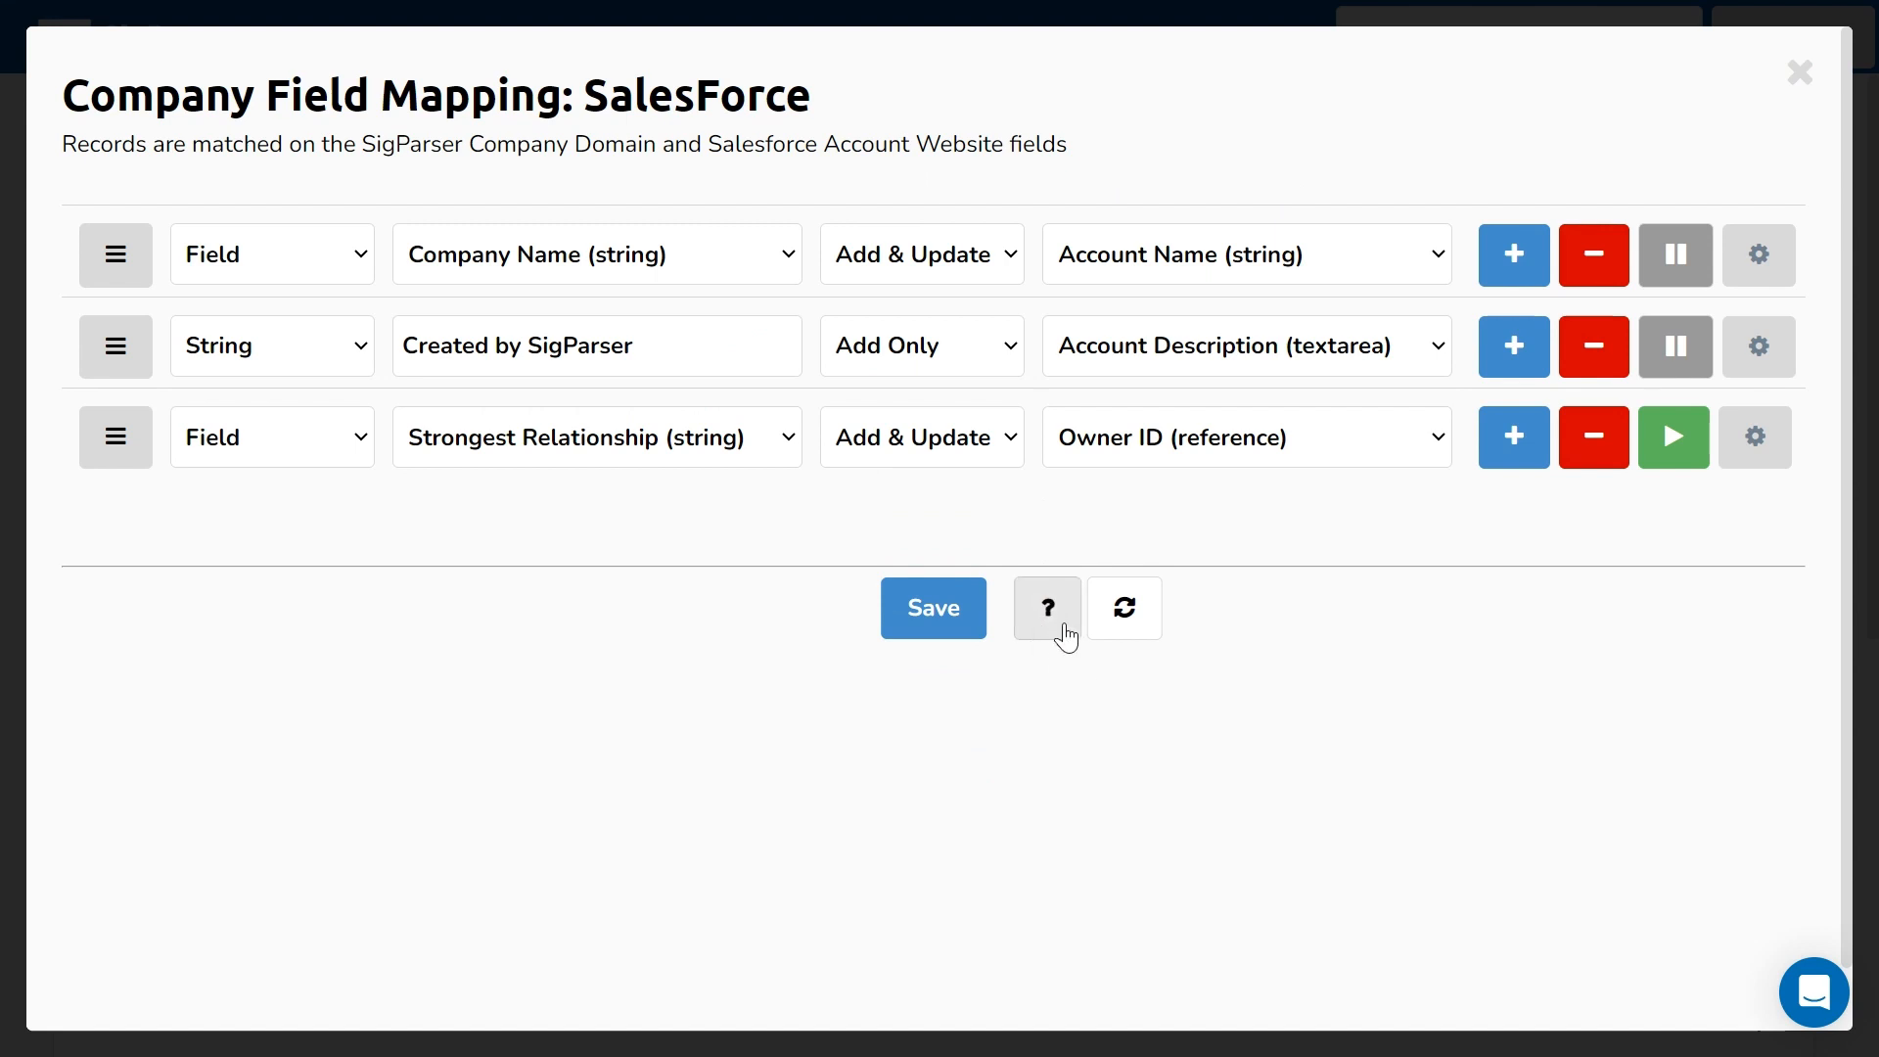
- Review the help options for field mapping and return to the connector's export options
left_click(1046, 609)
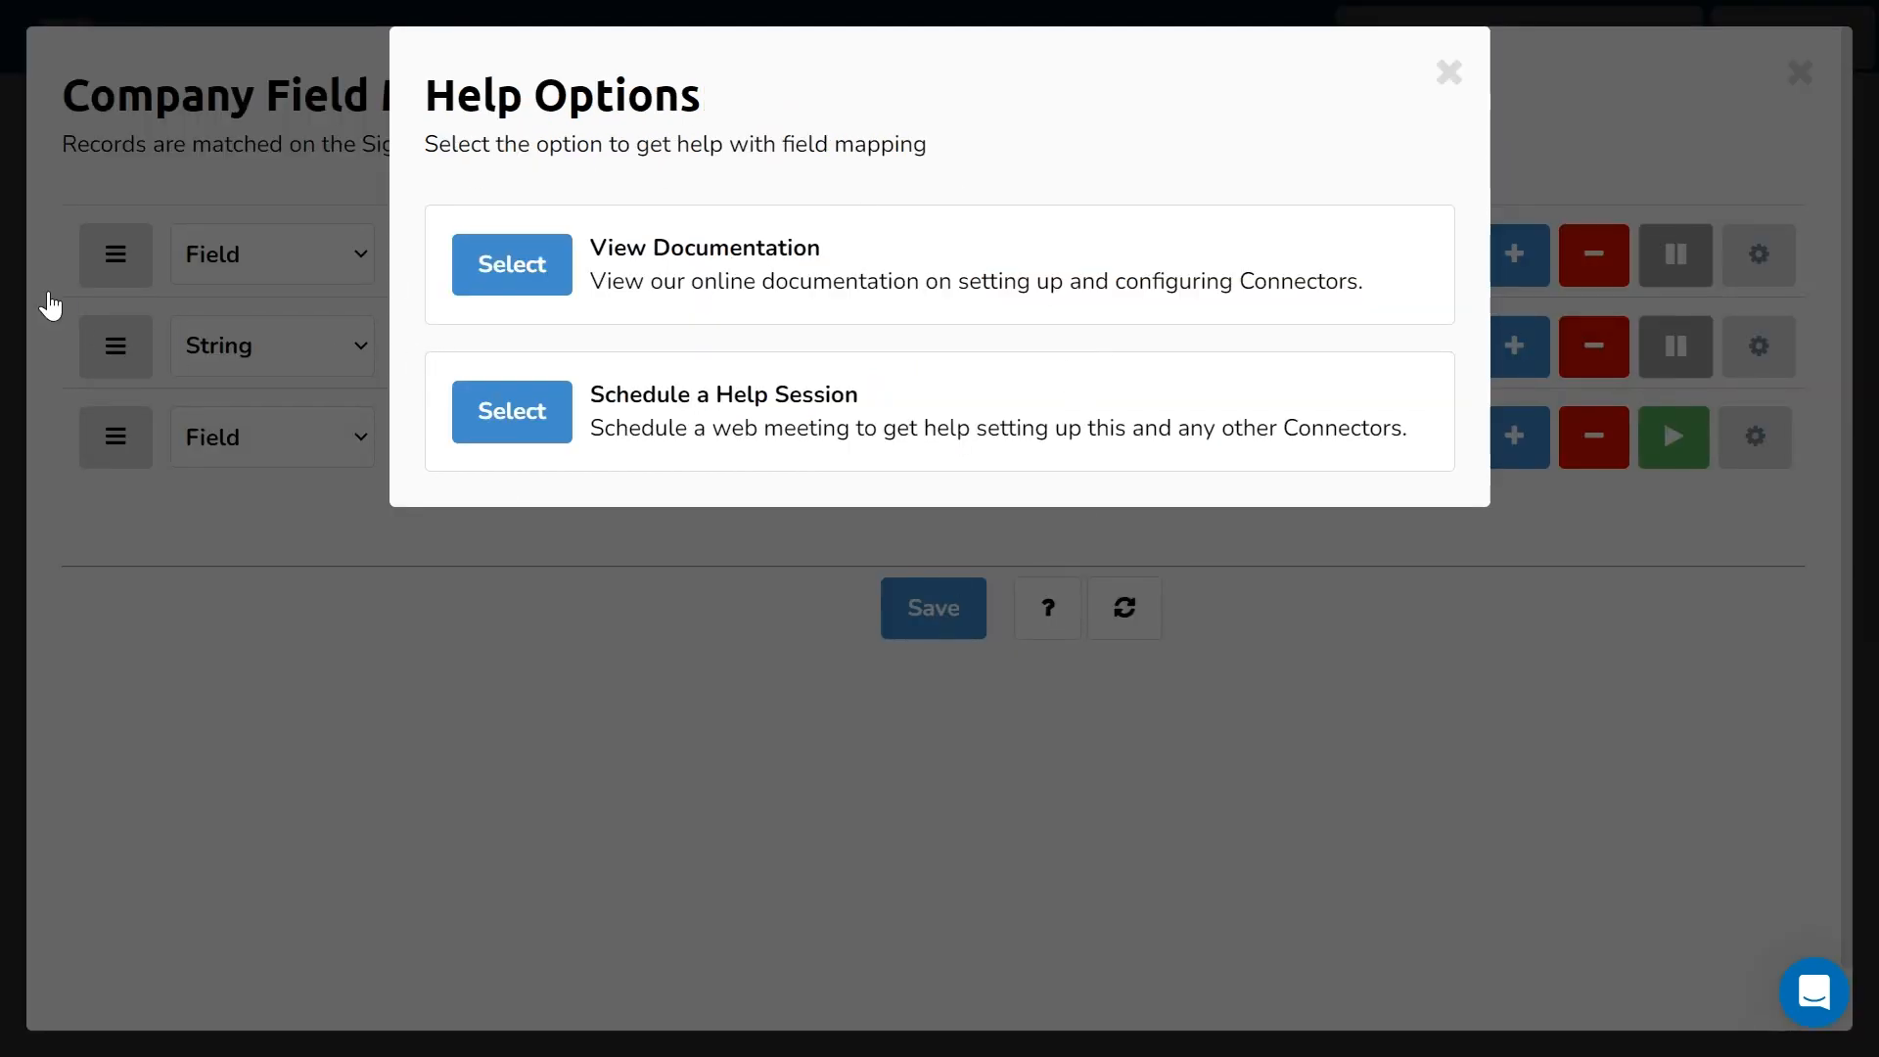
left_click(1450, 72)
left_click(1798, 72)
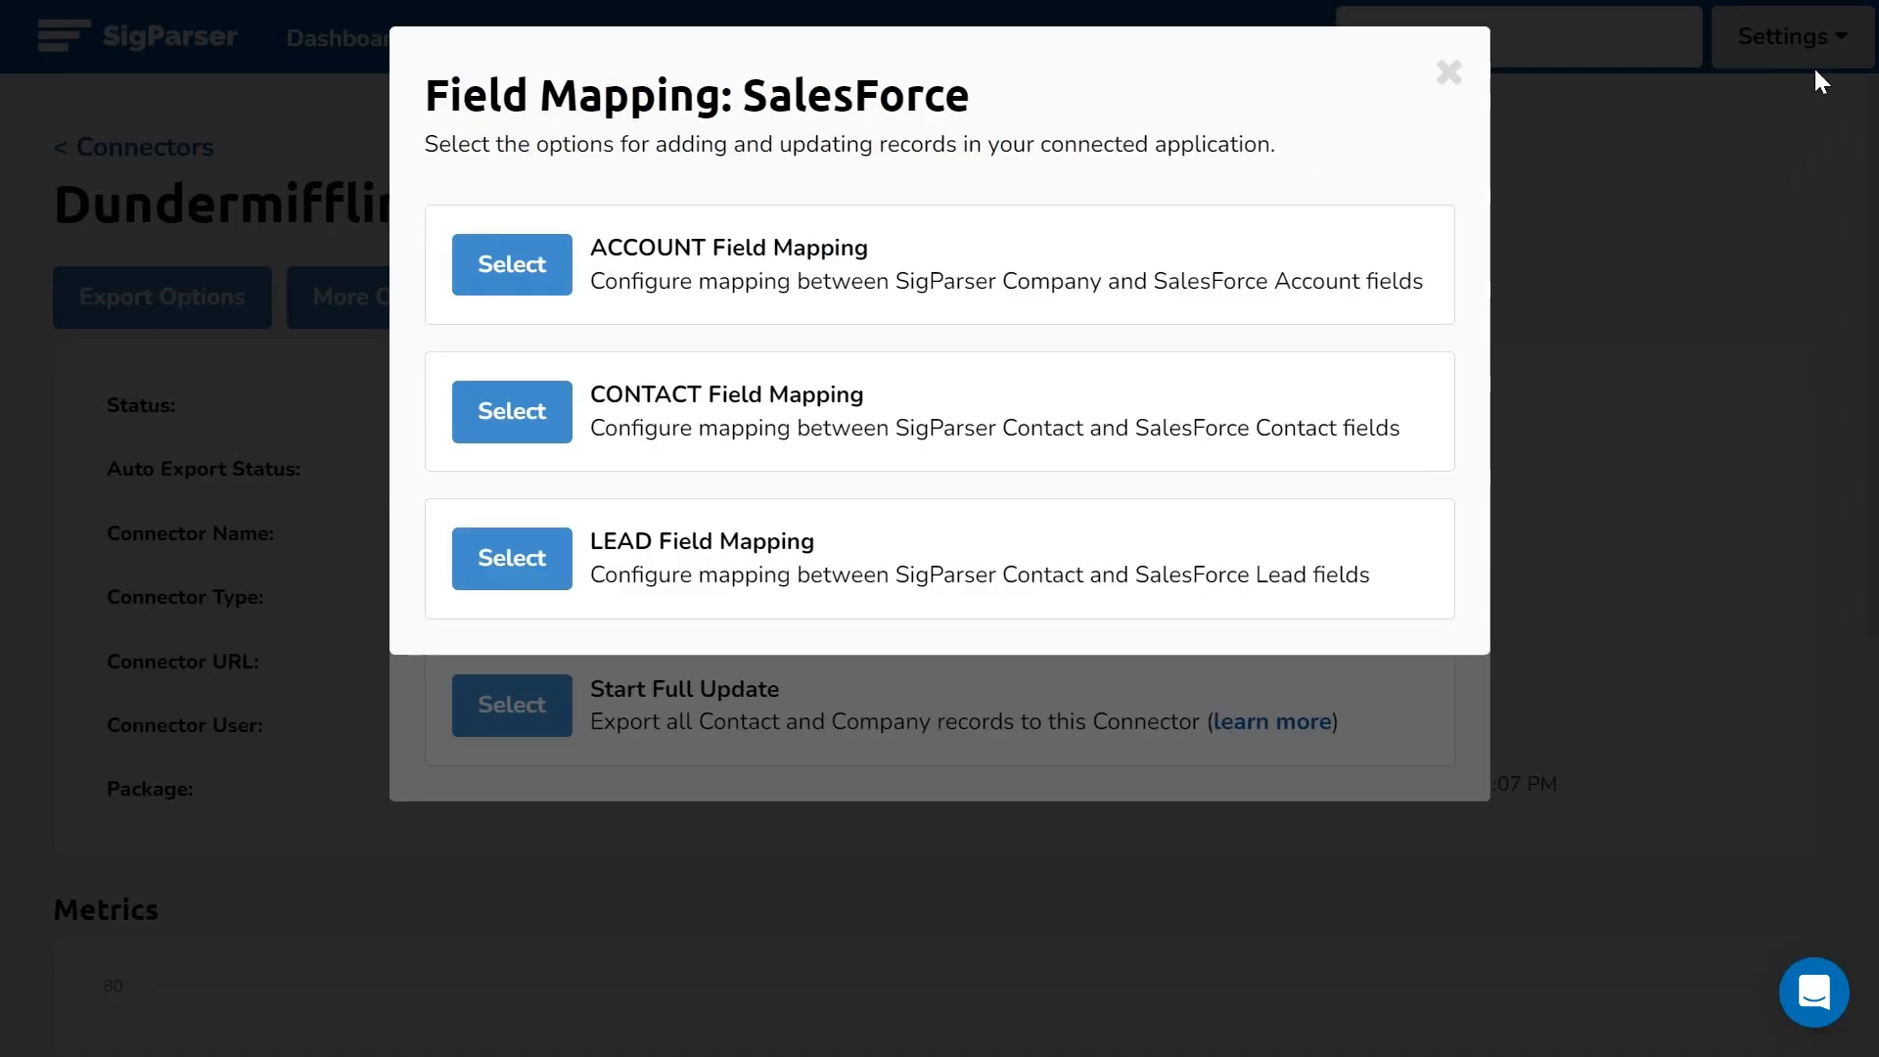
left_click(1447, 72)
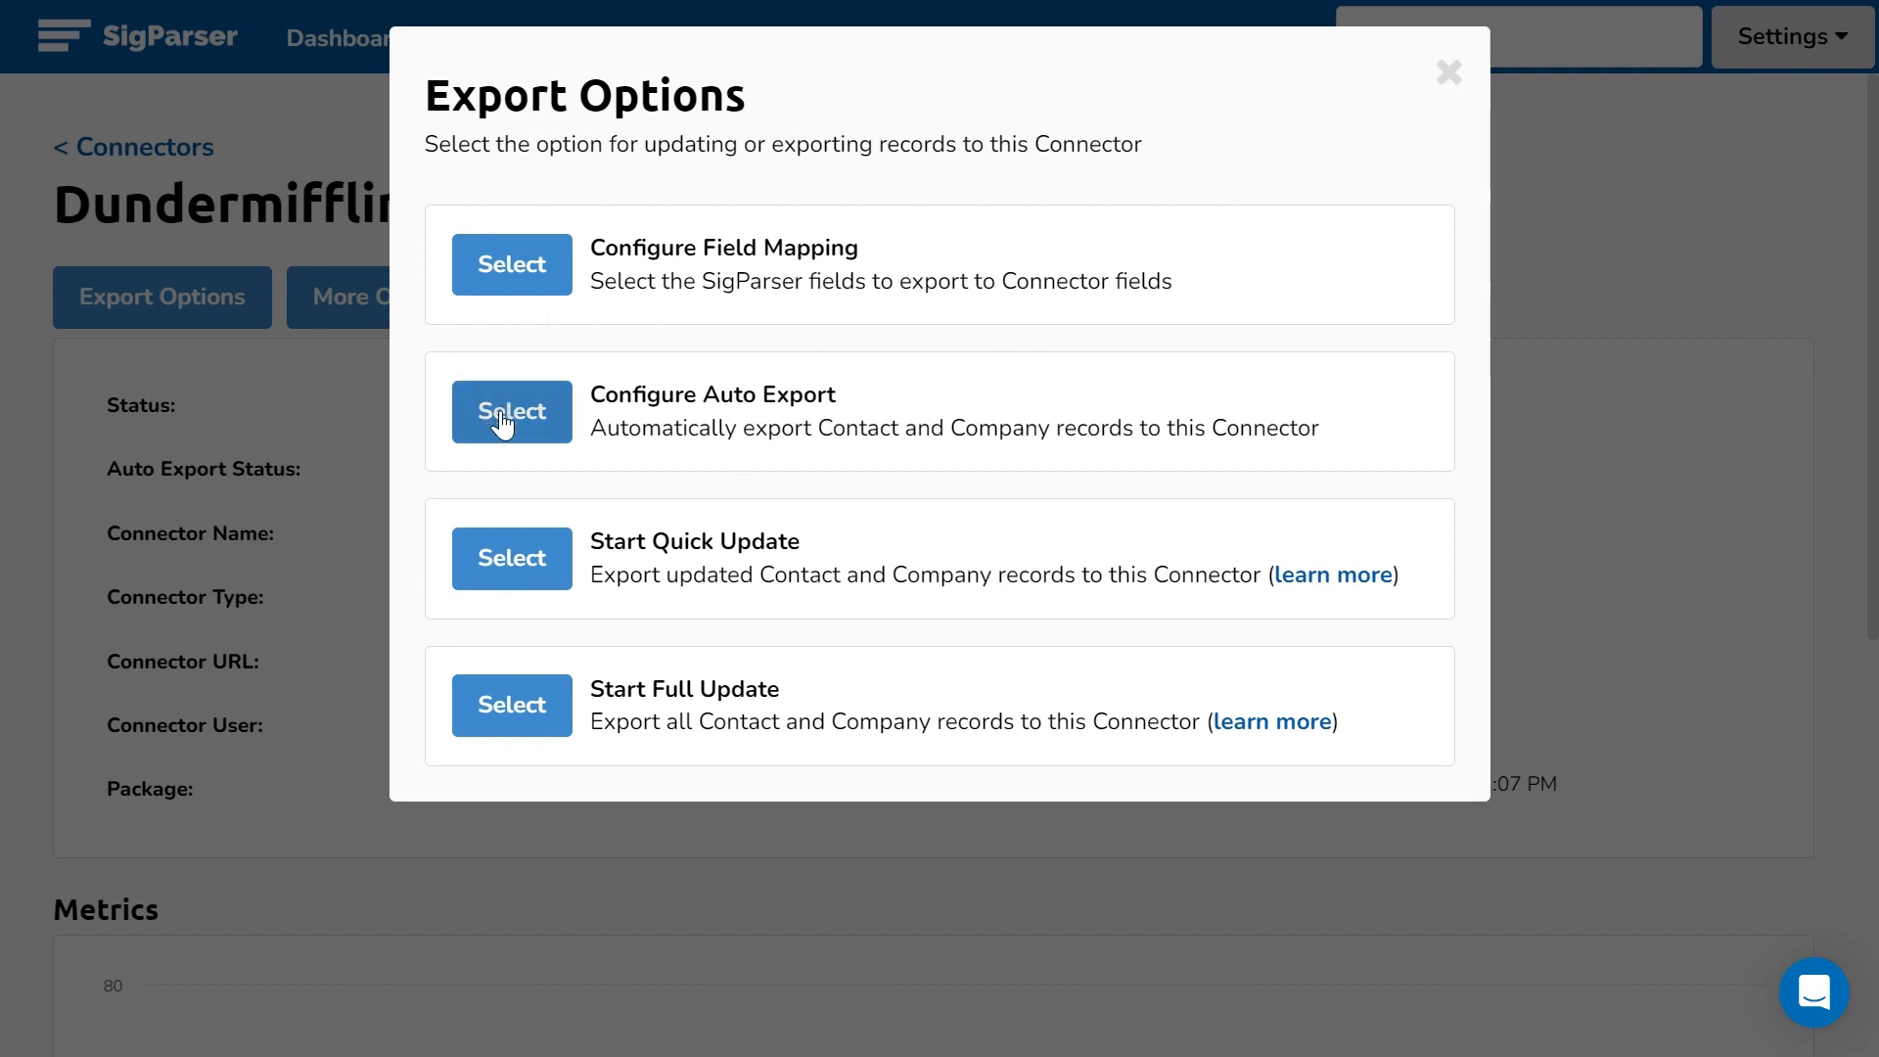
- Configure auto export for Dundermifflin Salesforce with Add New Contact Records and Update Existing Contact Records enabled, leaving Add New Lead Records off
left_click(537, 428)
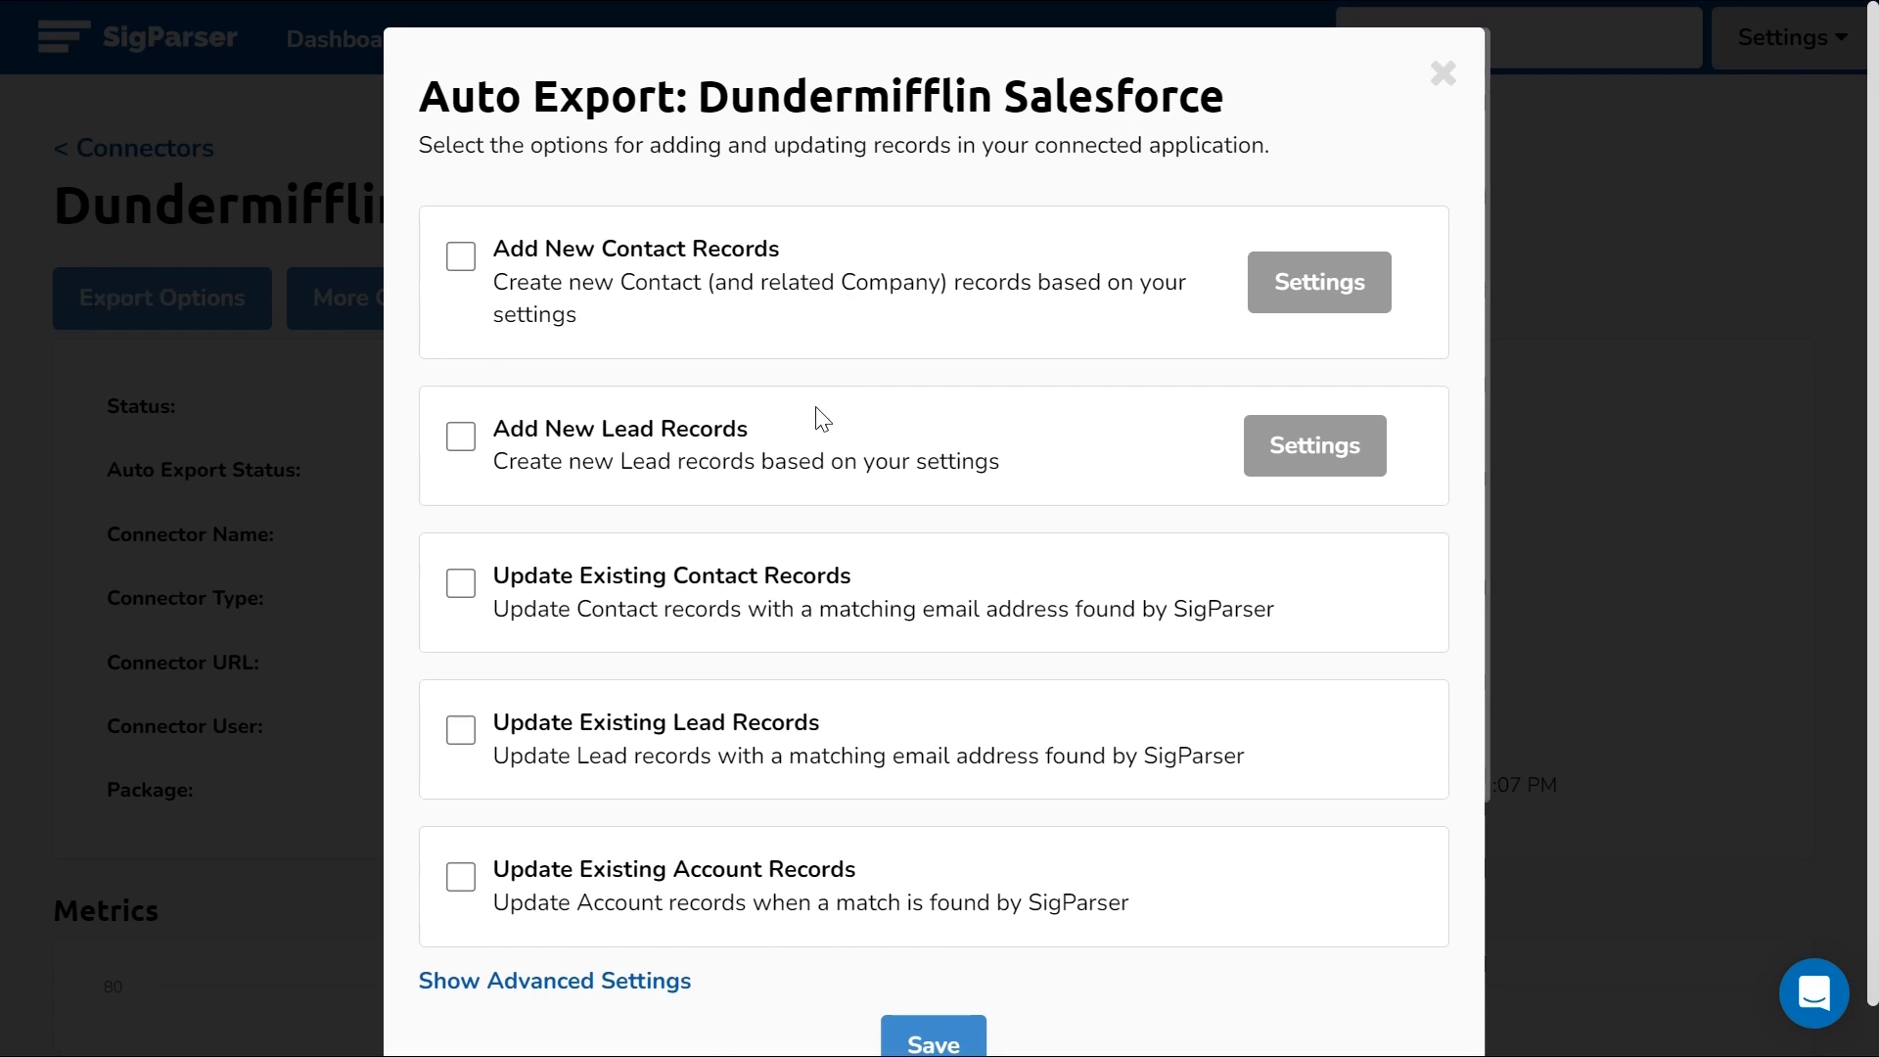
left_click(461, 257)
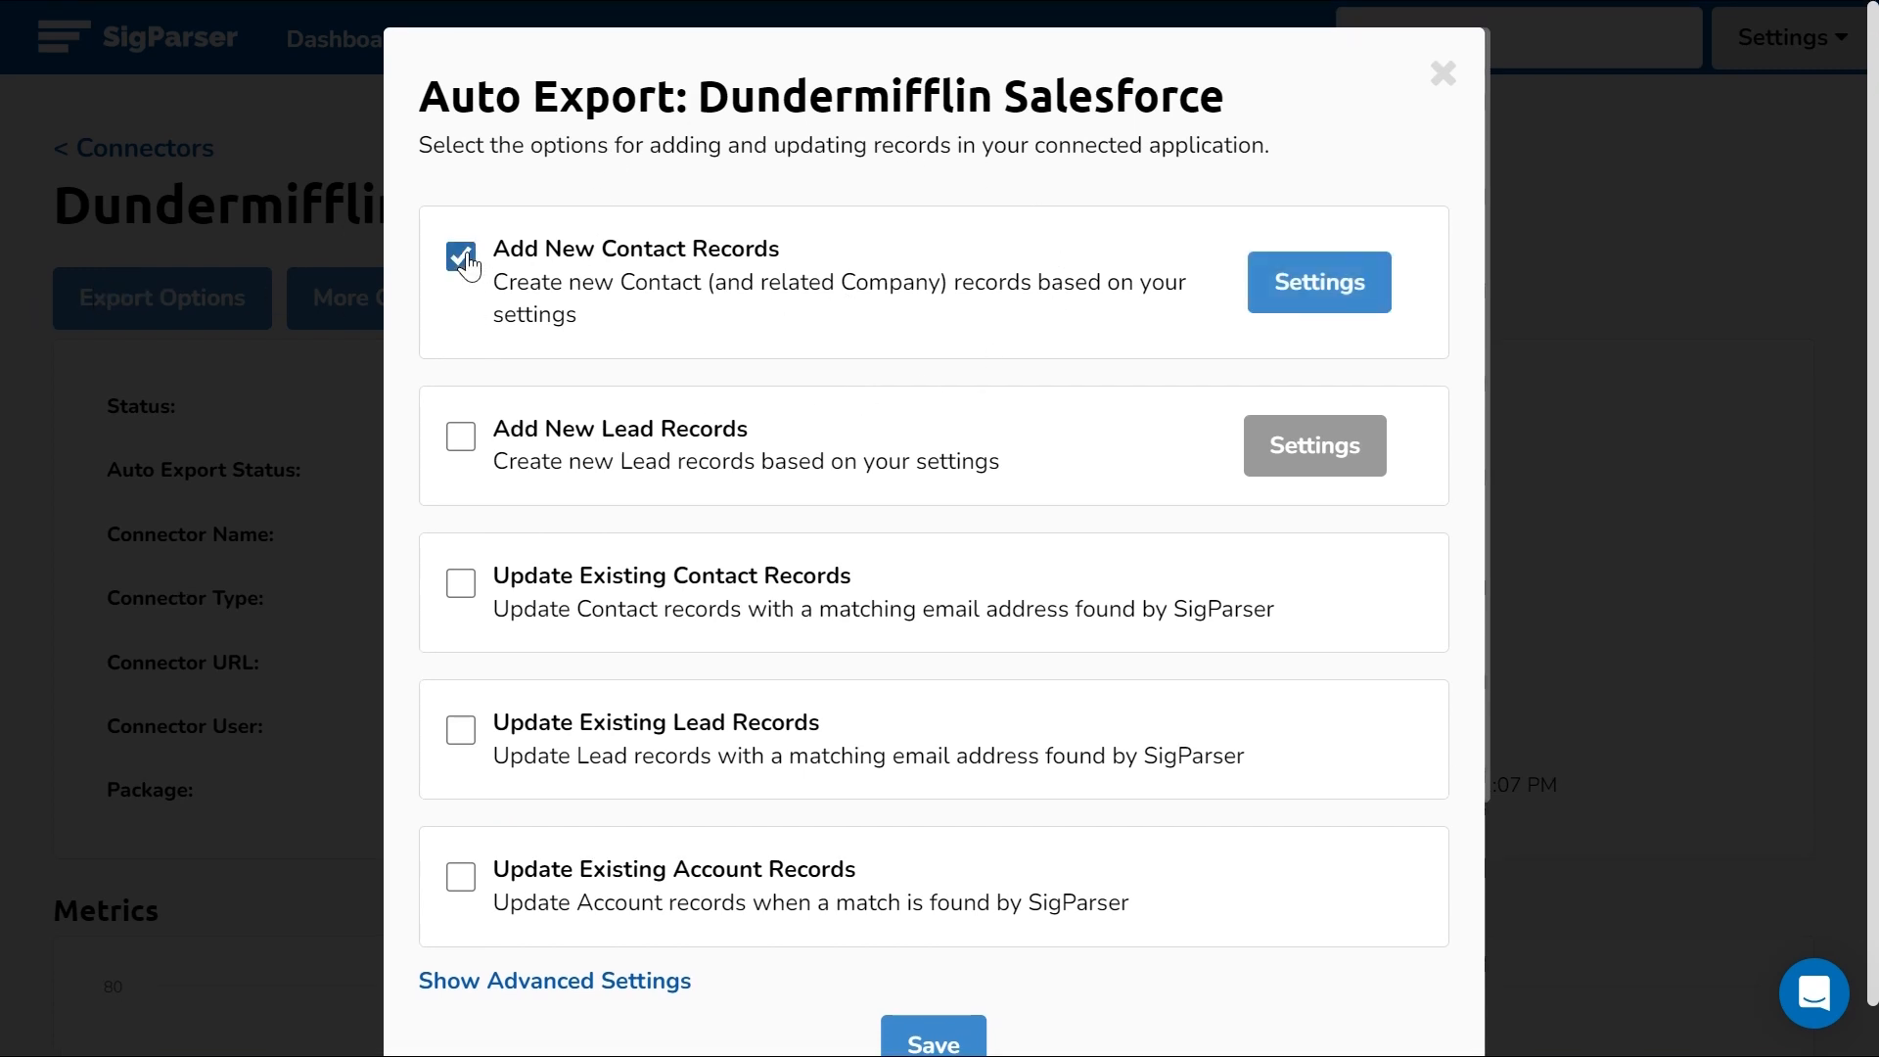
left_click(461, 436)
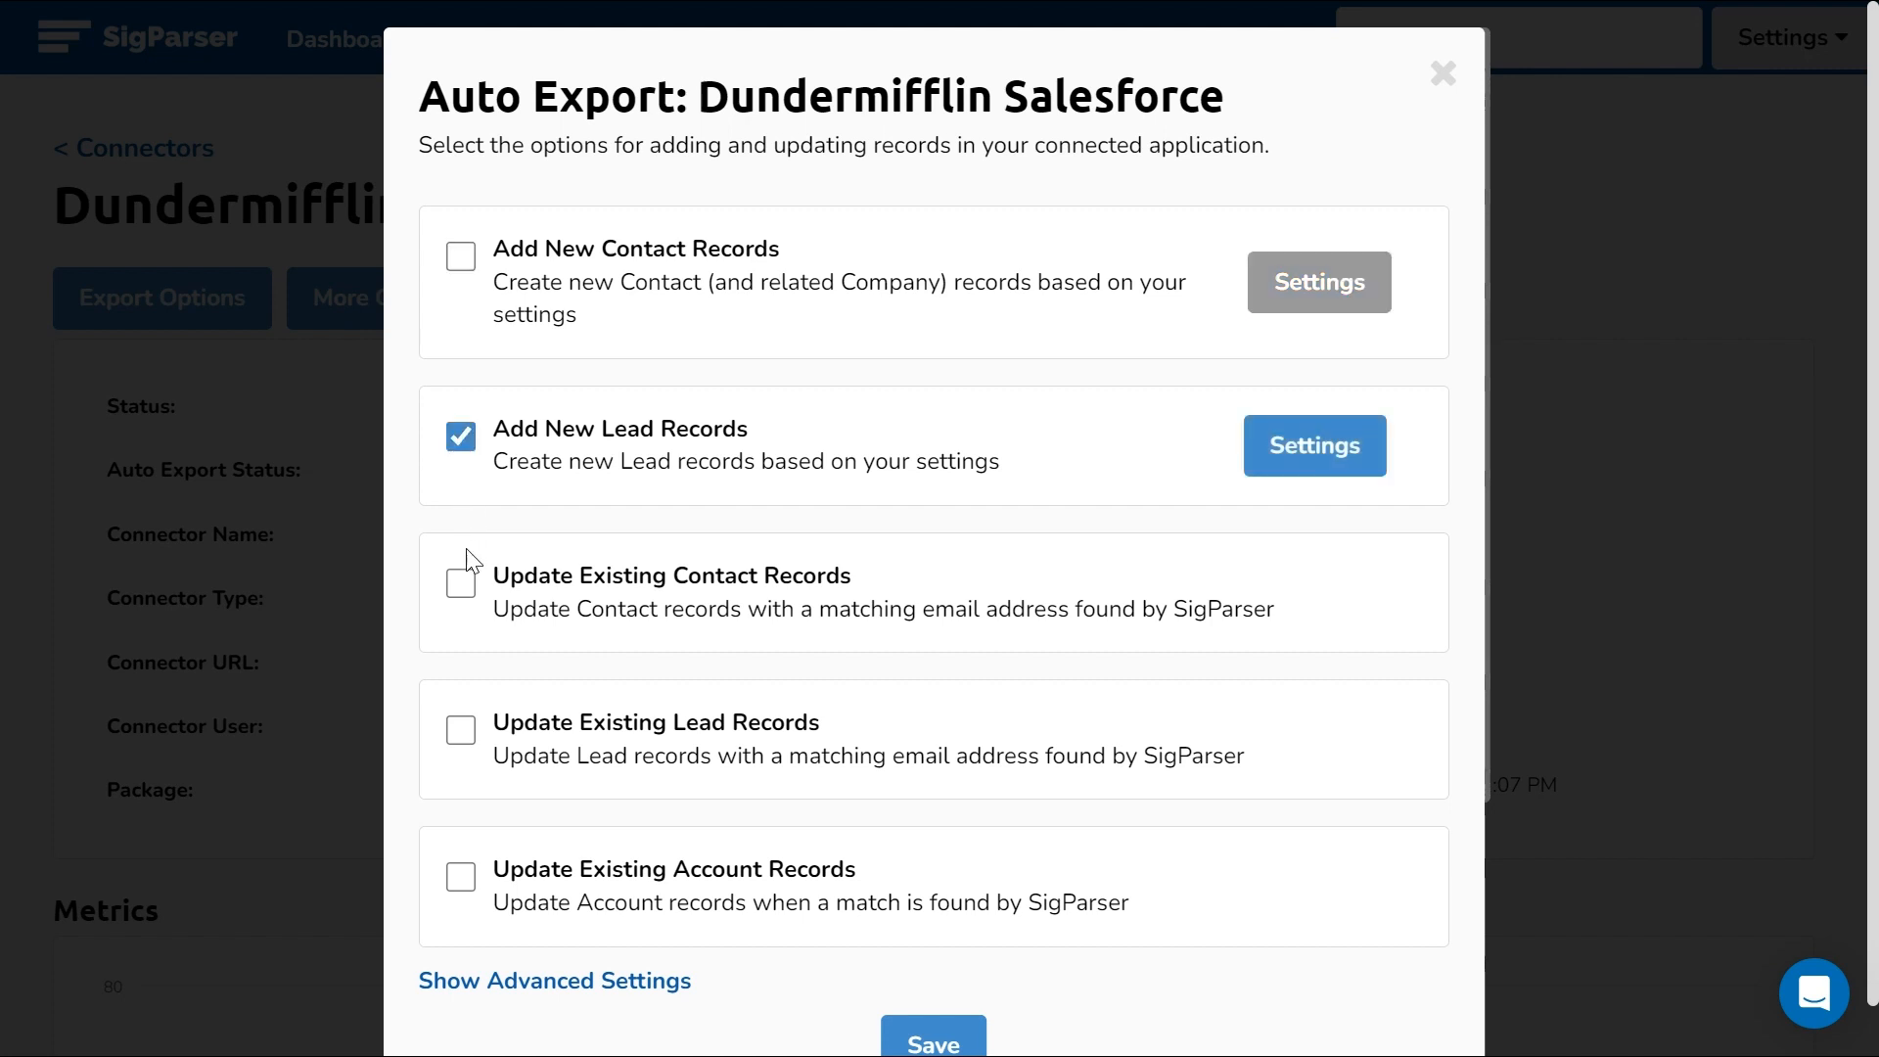
left_click(452, 446)
left_click(461, 585)
left_click(462, 259)
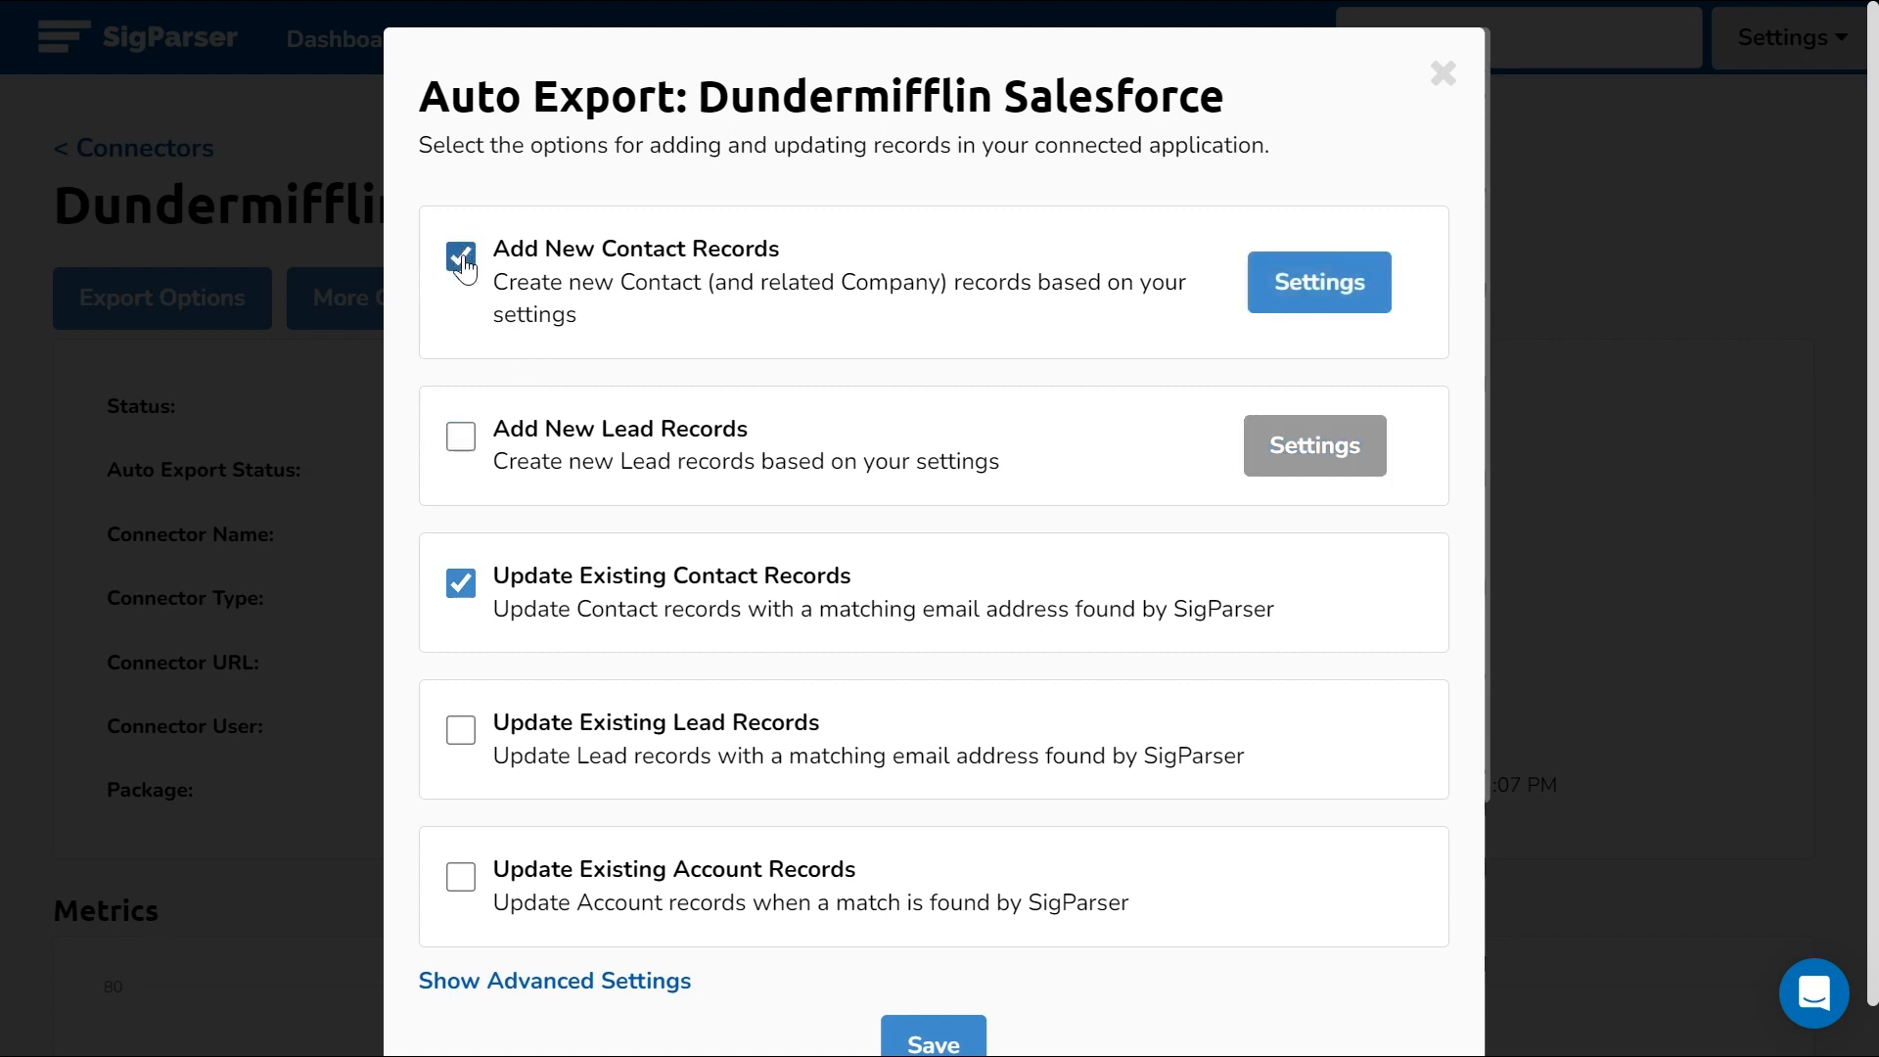
- In the settings for adding contacts, set the interaction minimums to 5 inbound emails, 15 outbound emails and 10 meetings
left_click(1308, 303)
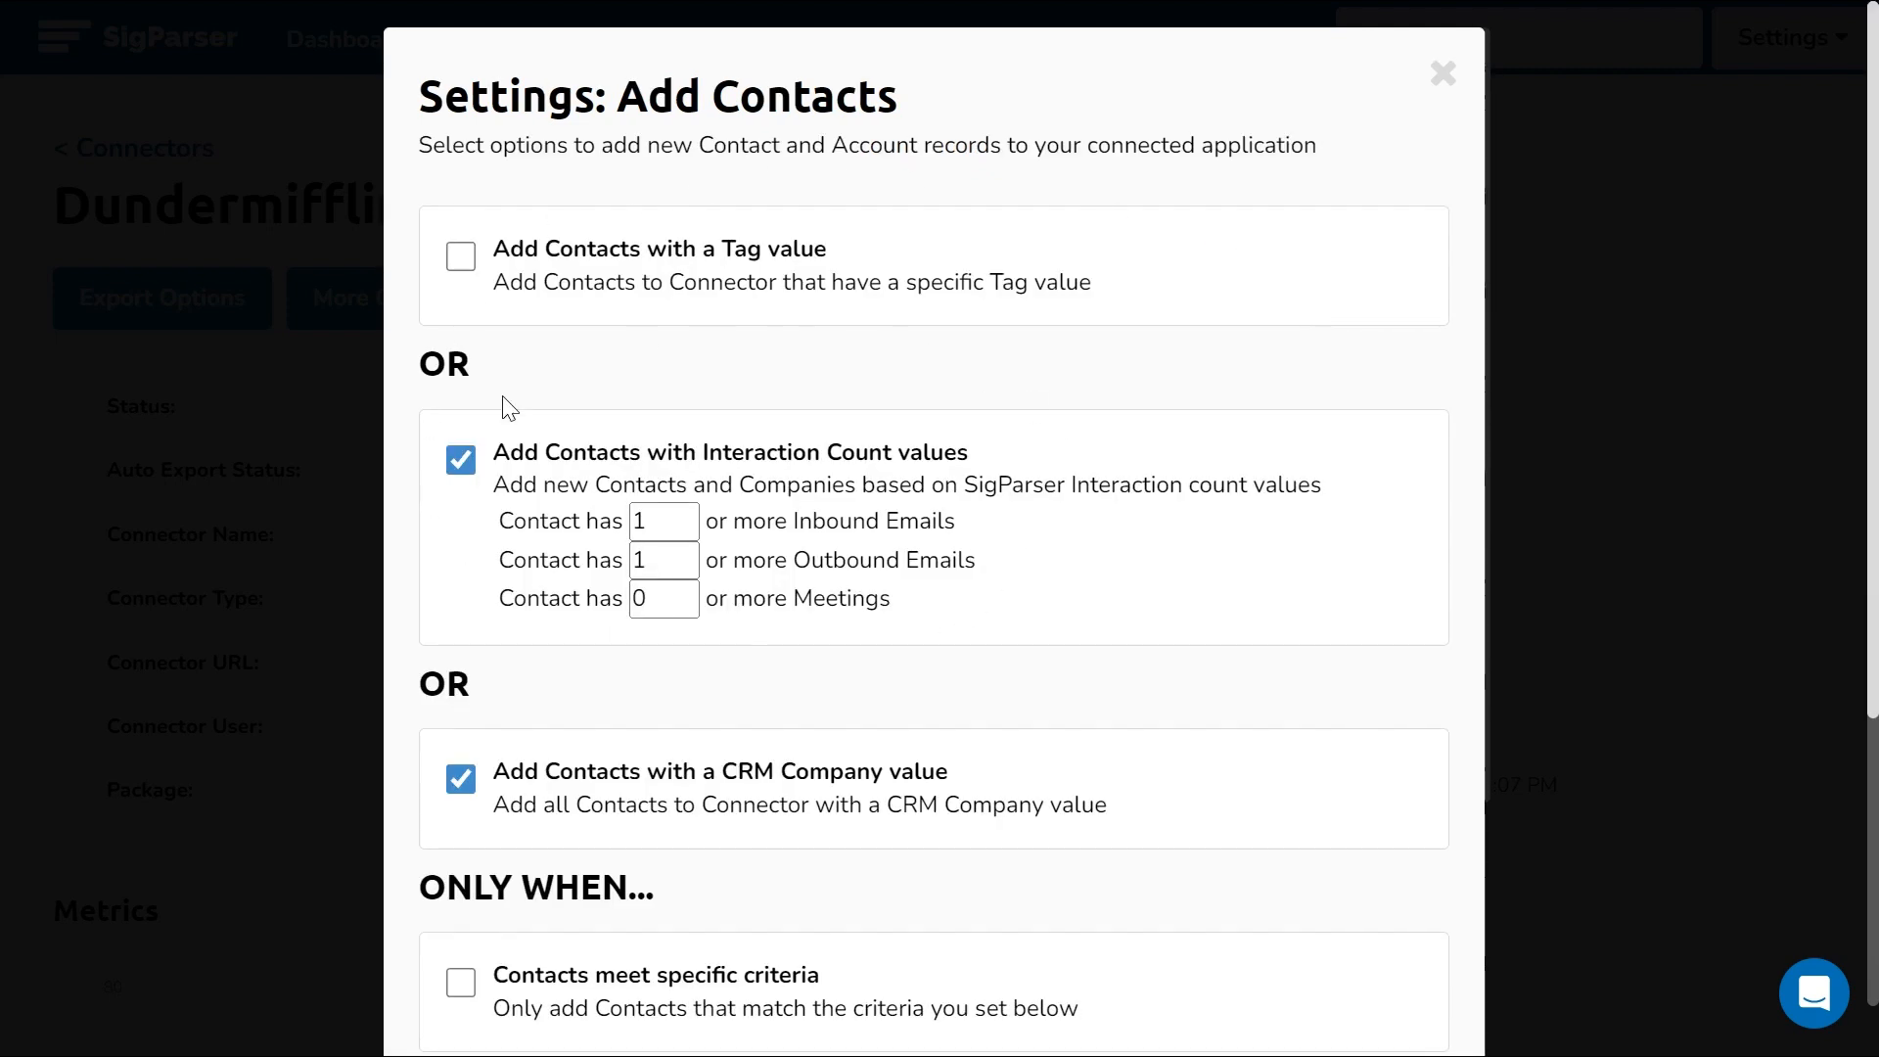
left_click(655, 521)
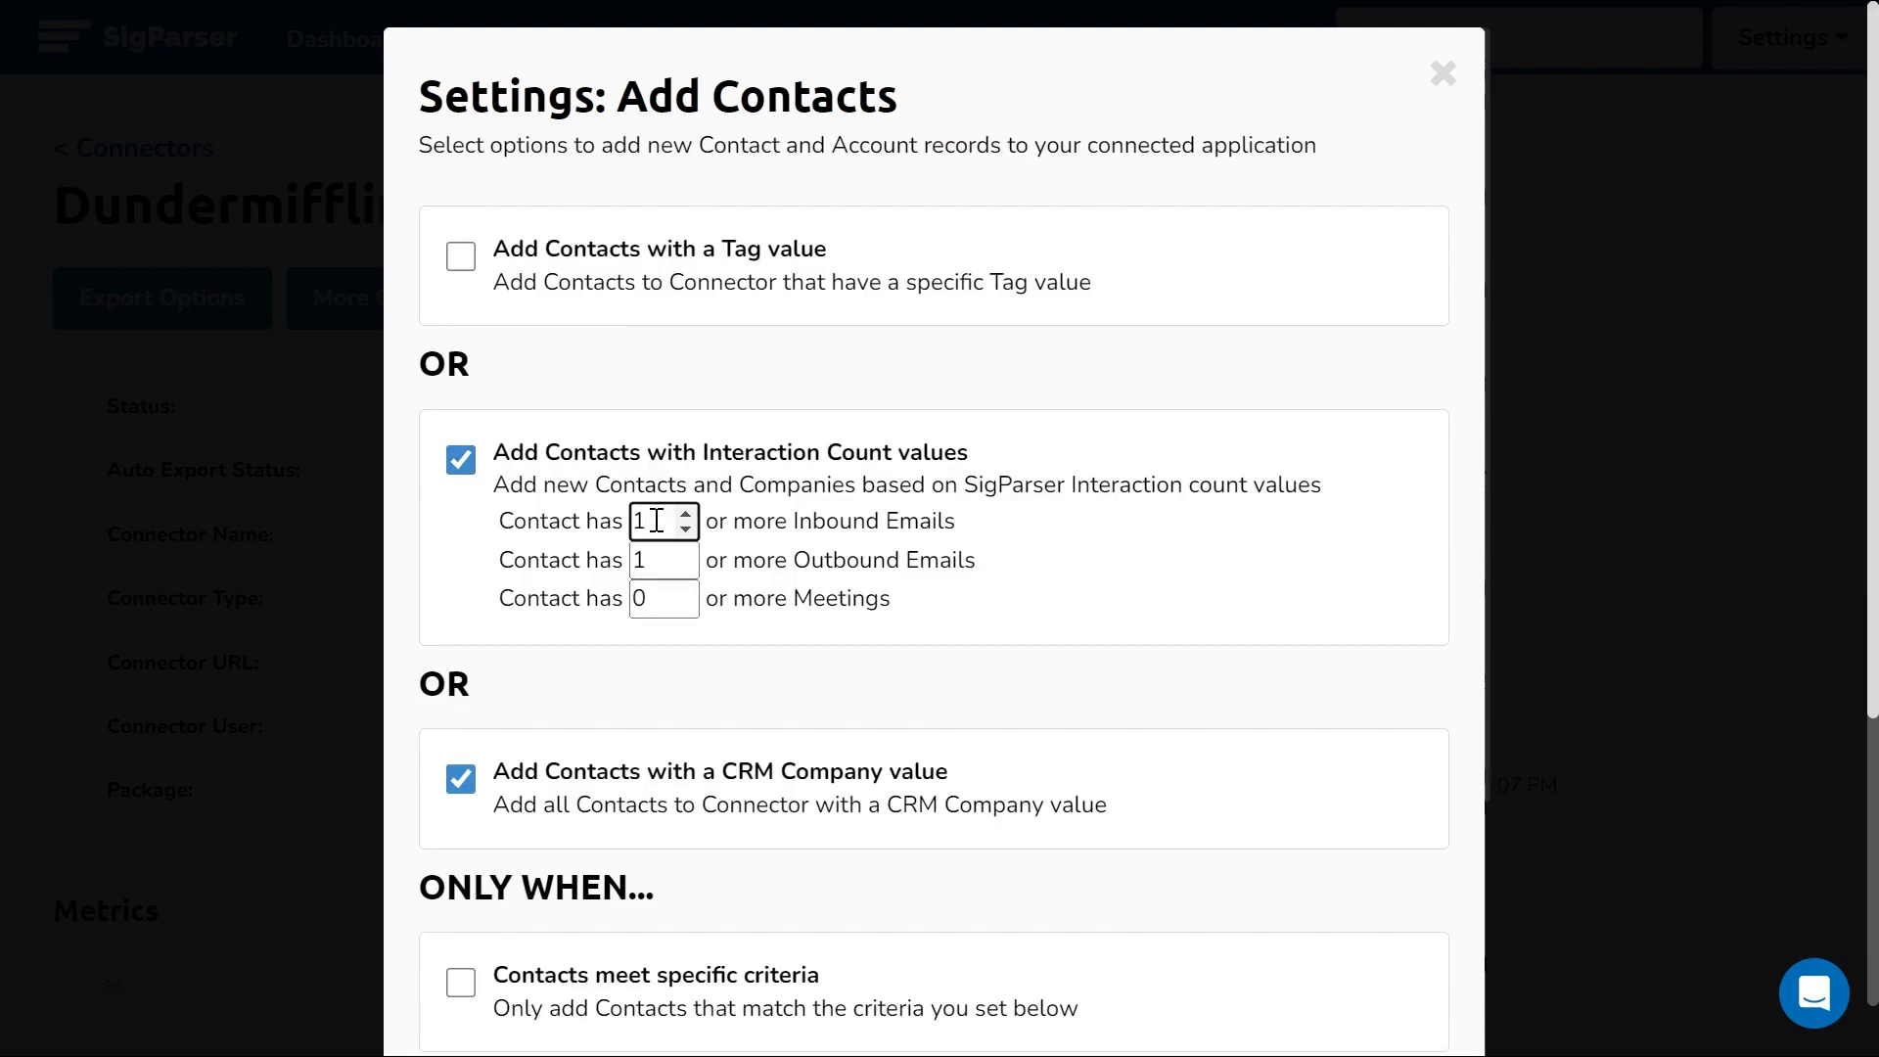
type("5")
left_click(655, 559)
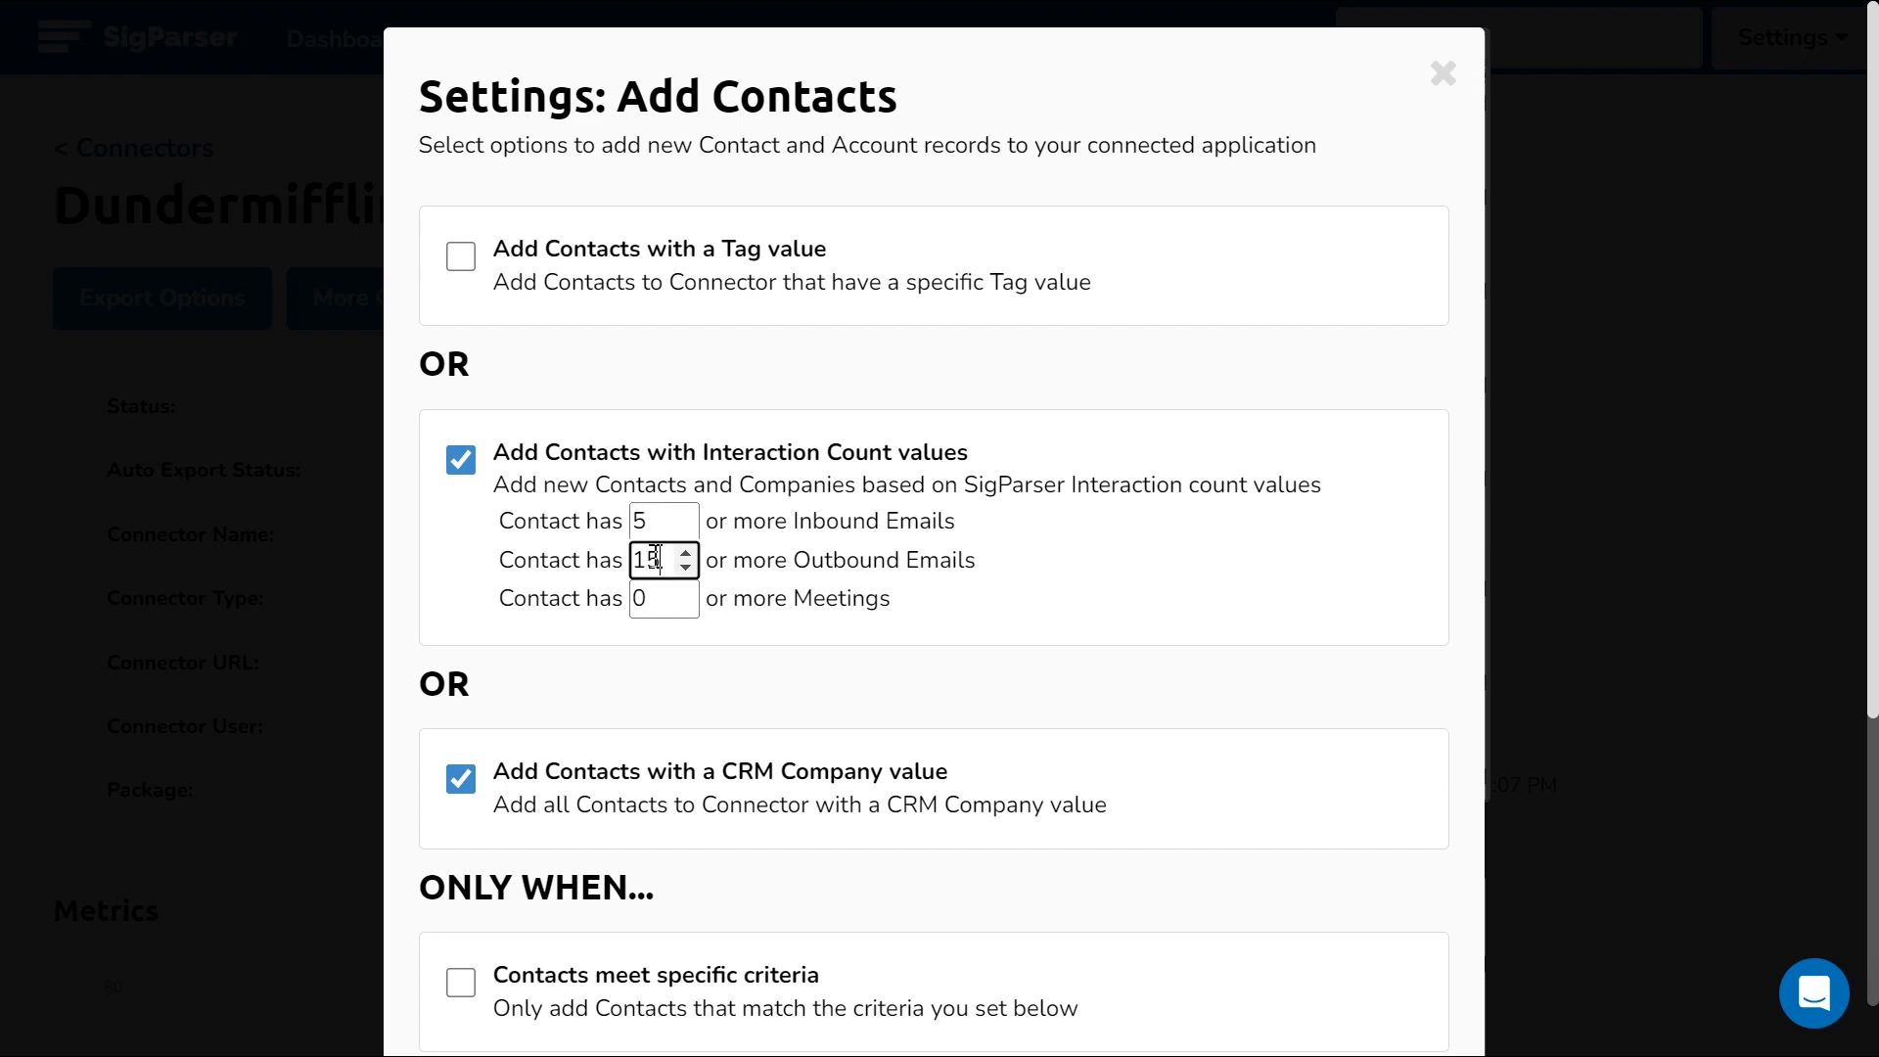
left_click(653, 599)
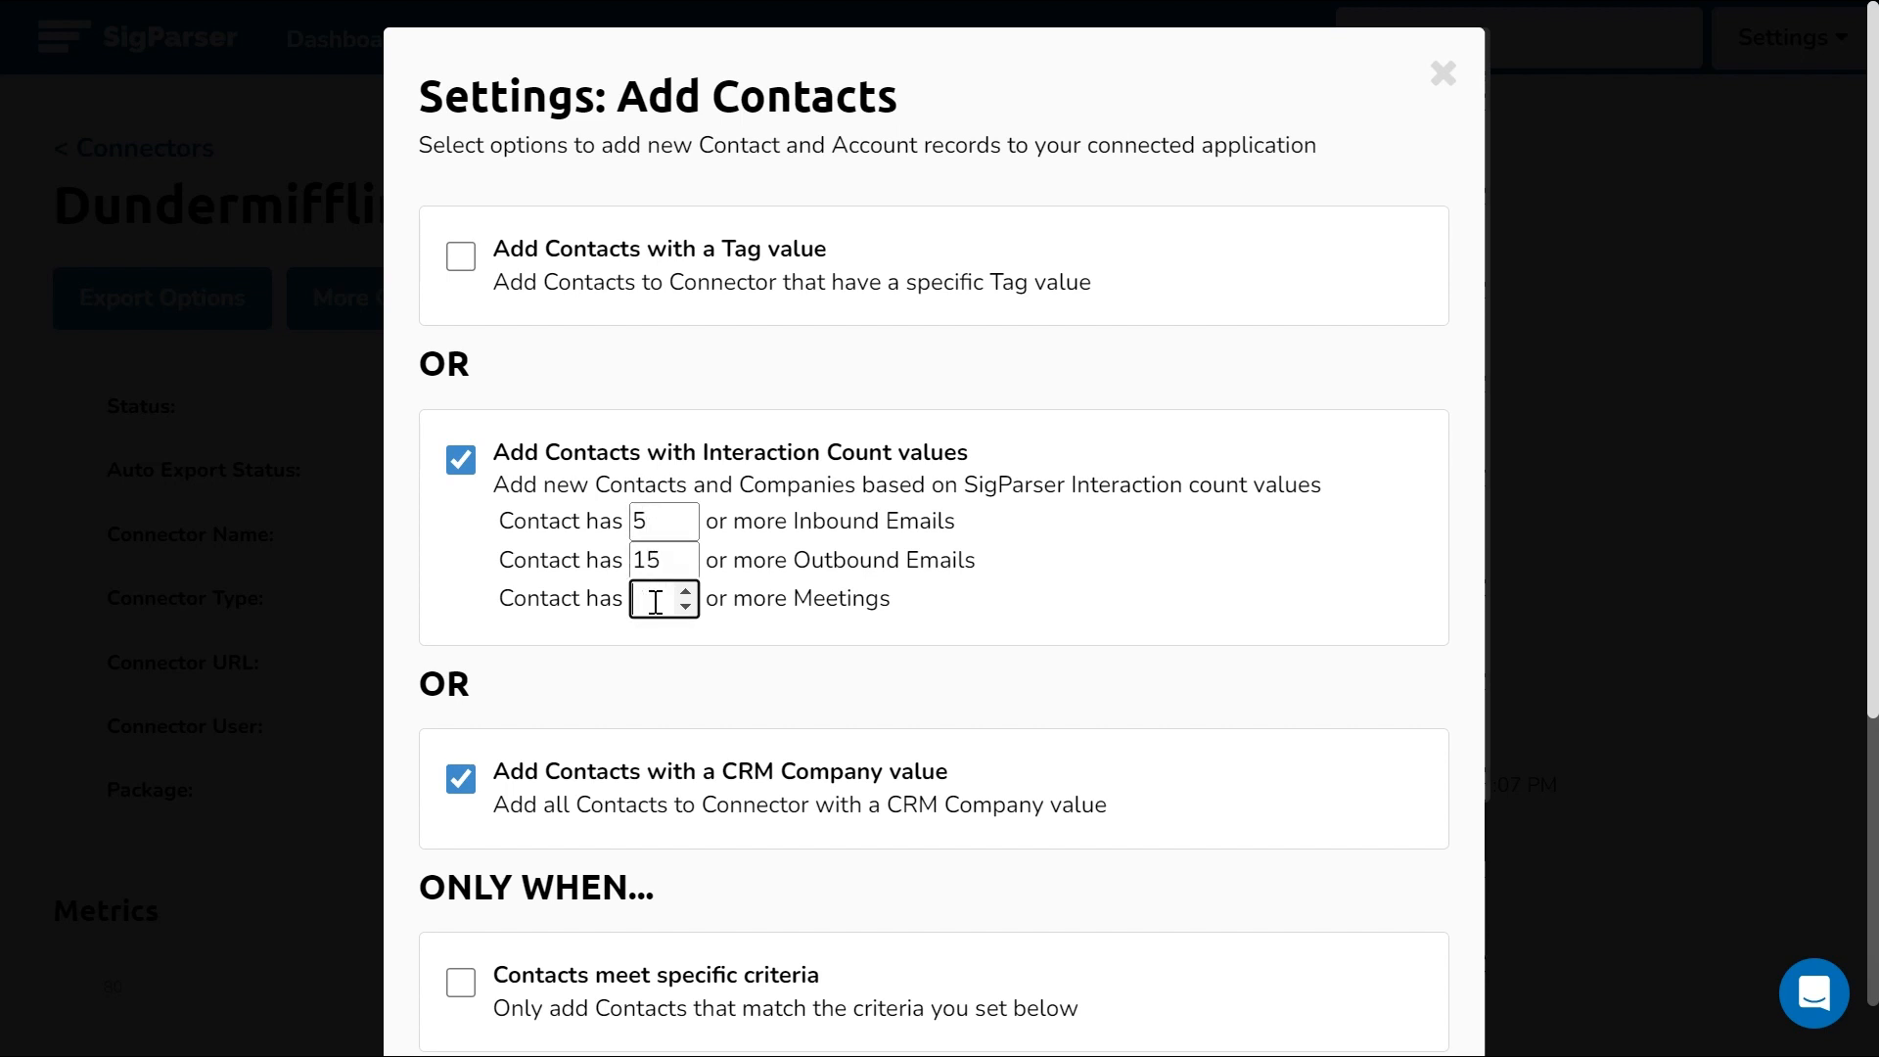
- Enable adding contacts with a tag value and choose the Prospects tag
left_click(460, 256)
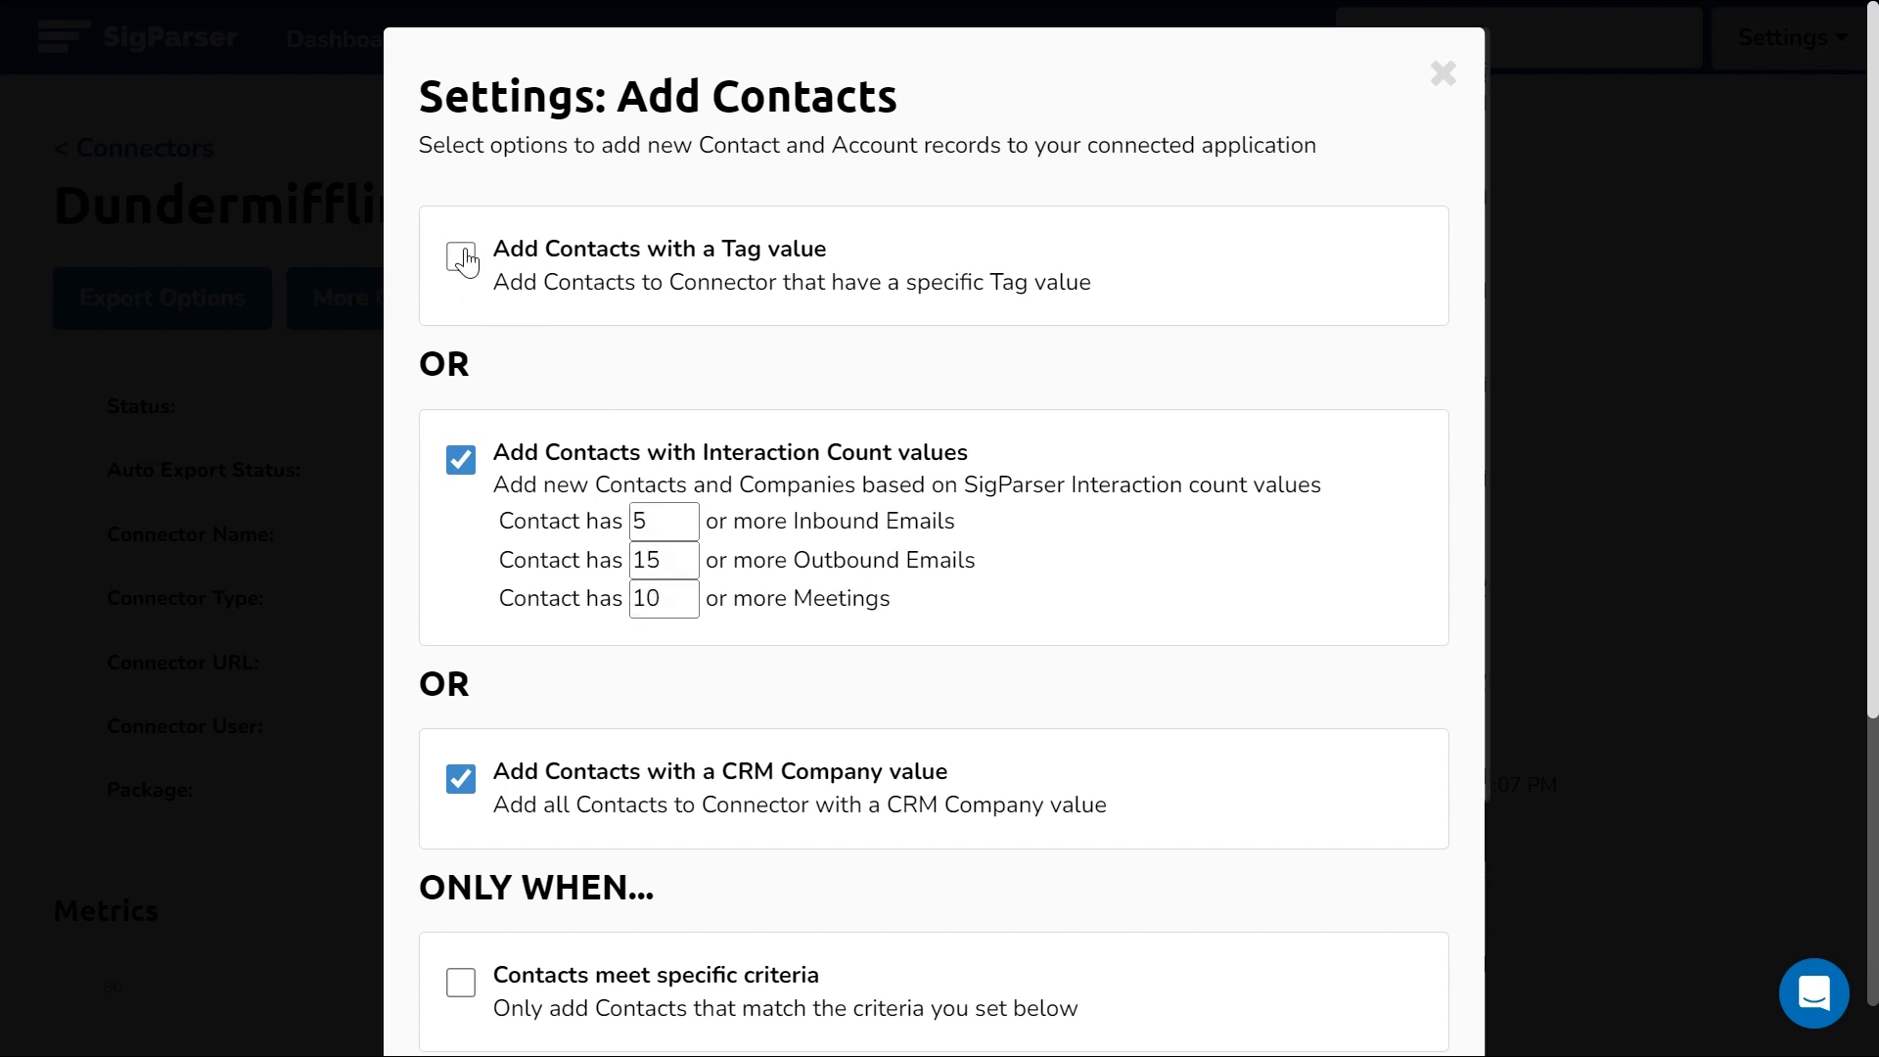
left_click(553, 323)
type("Pros")
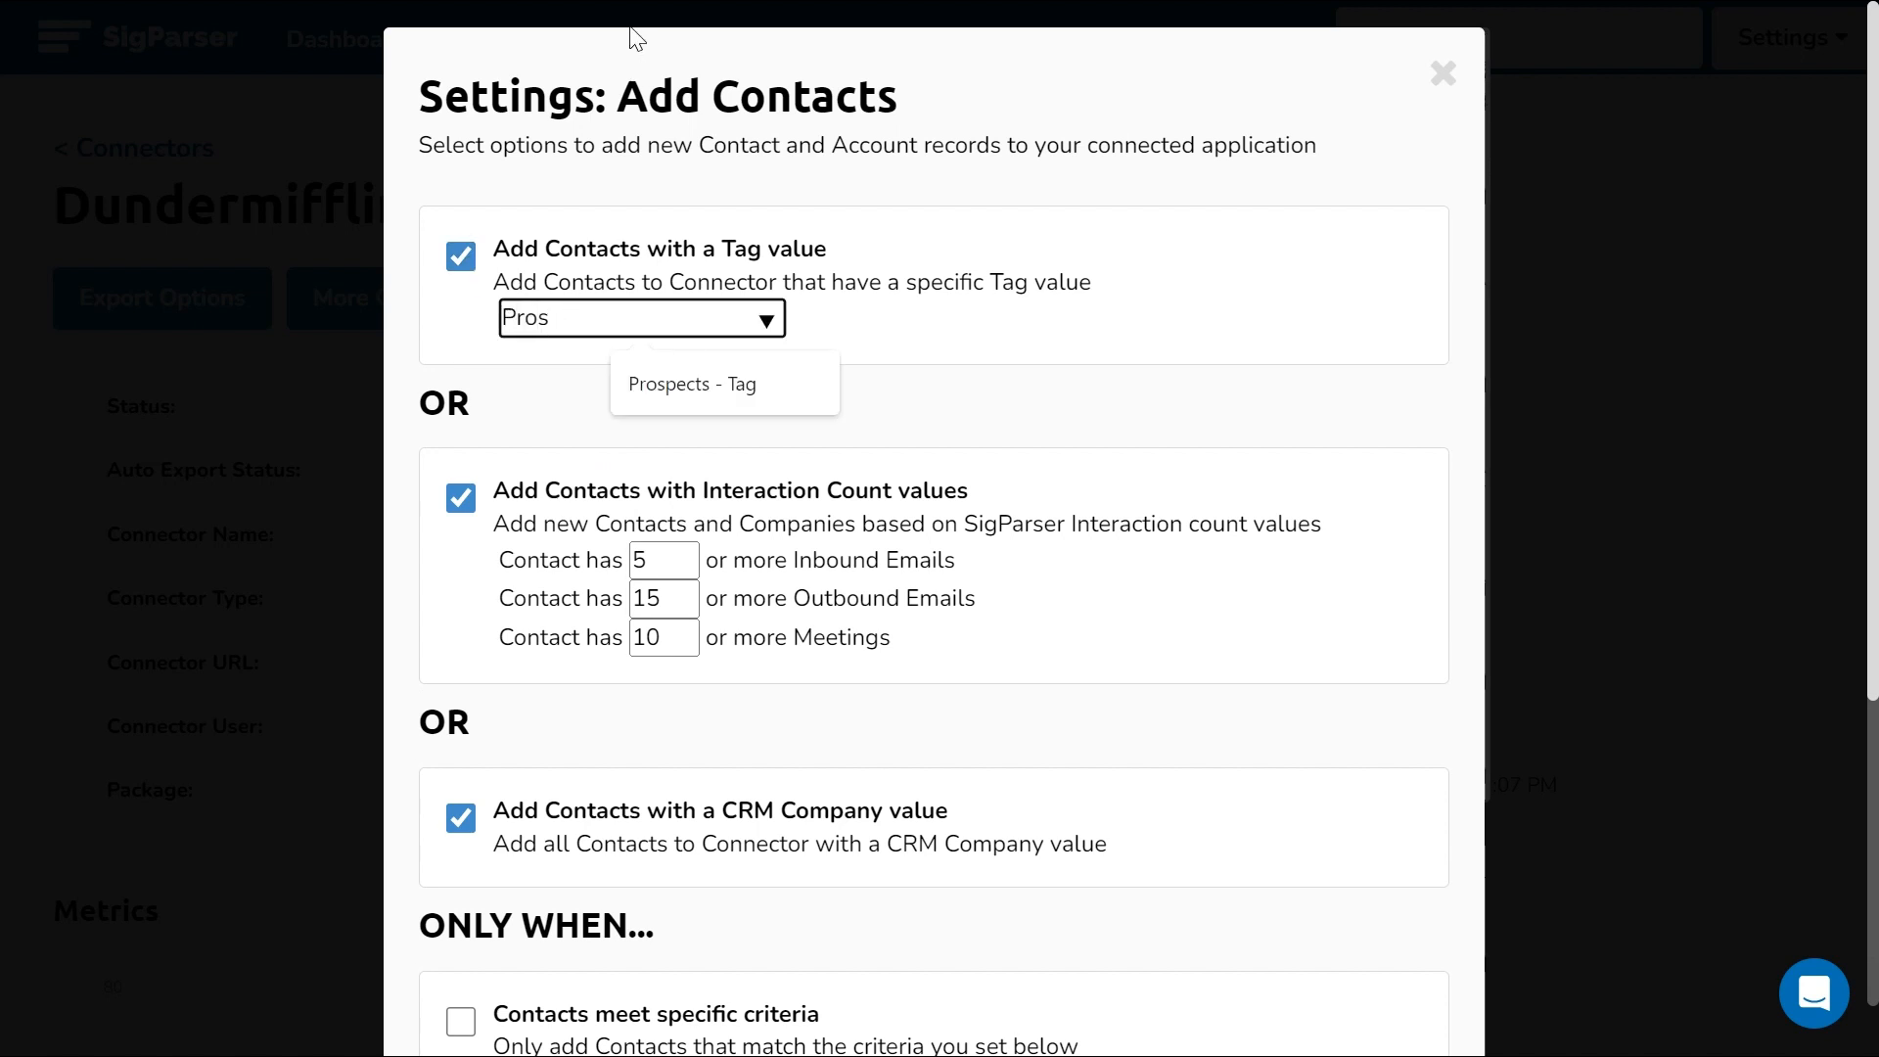
left_click(684, 402)
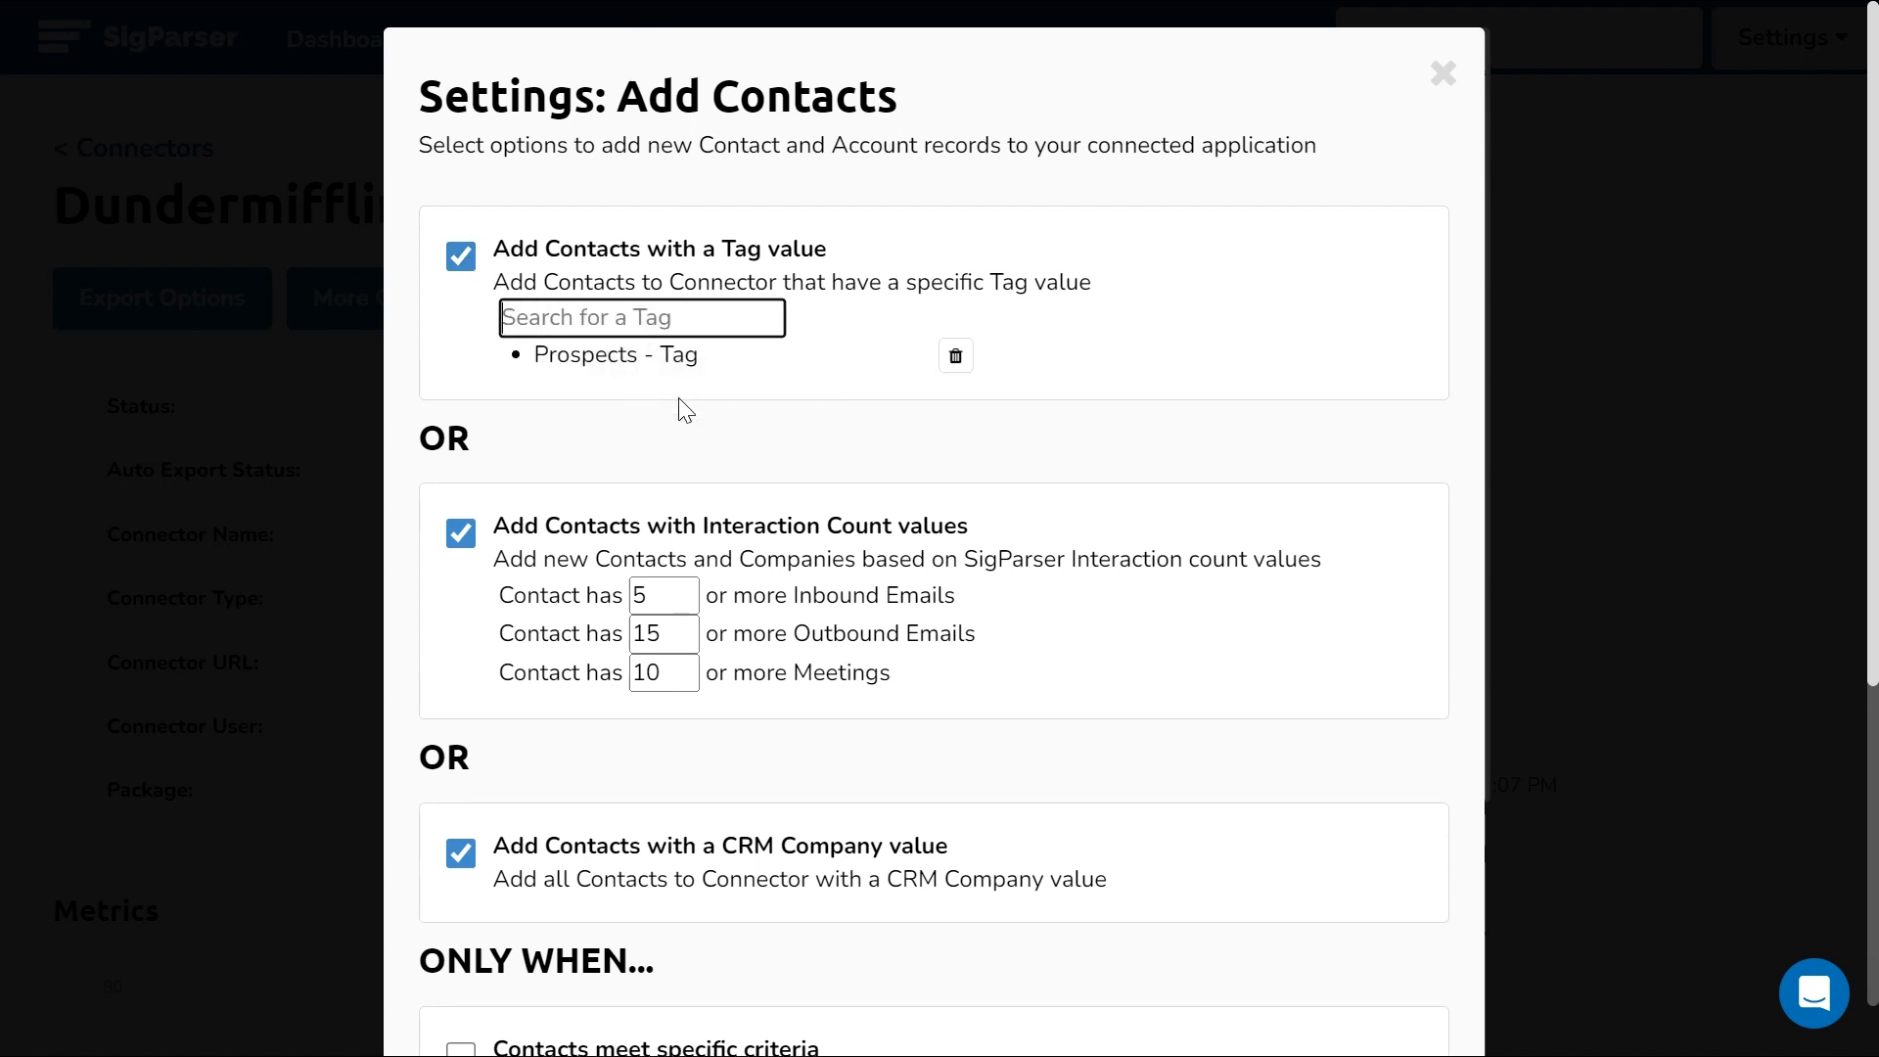
left_click(35, 294)
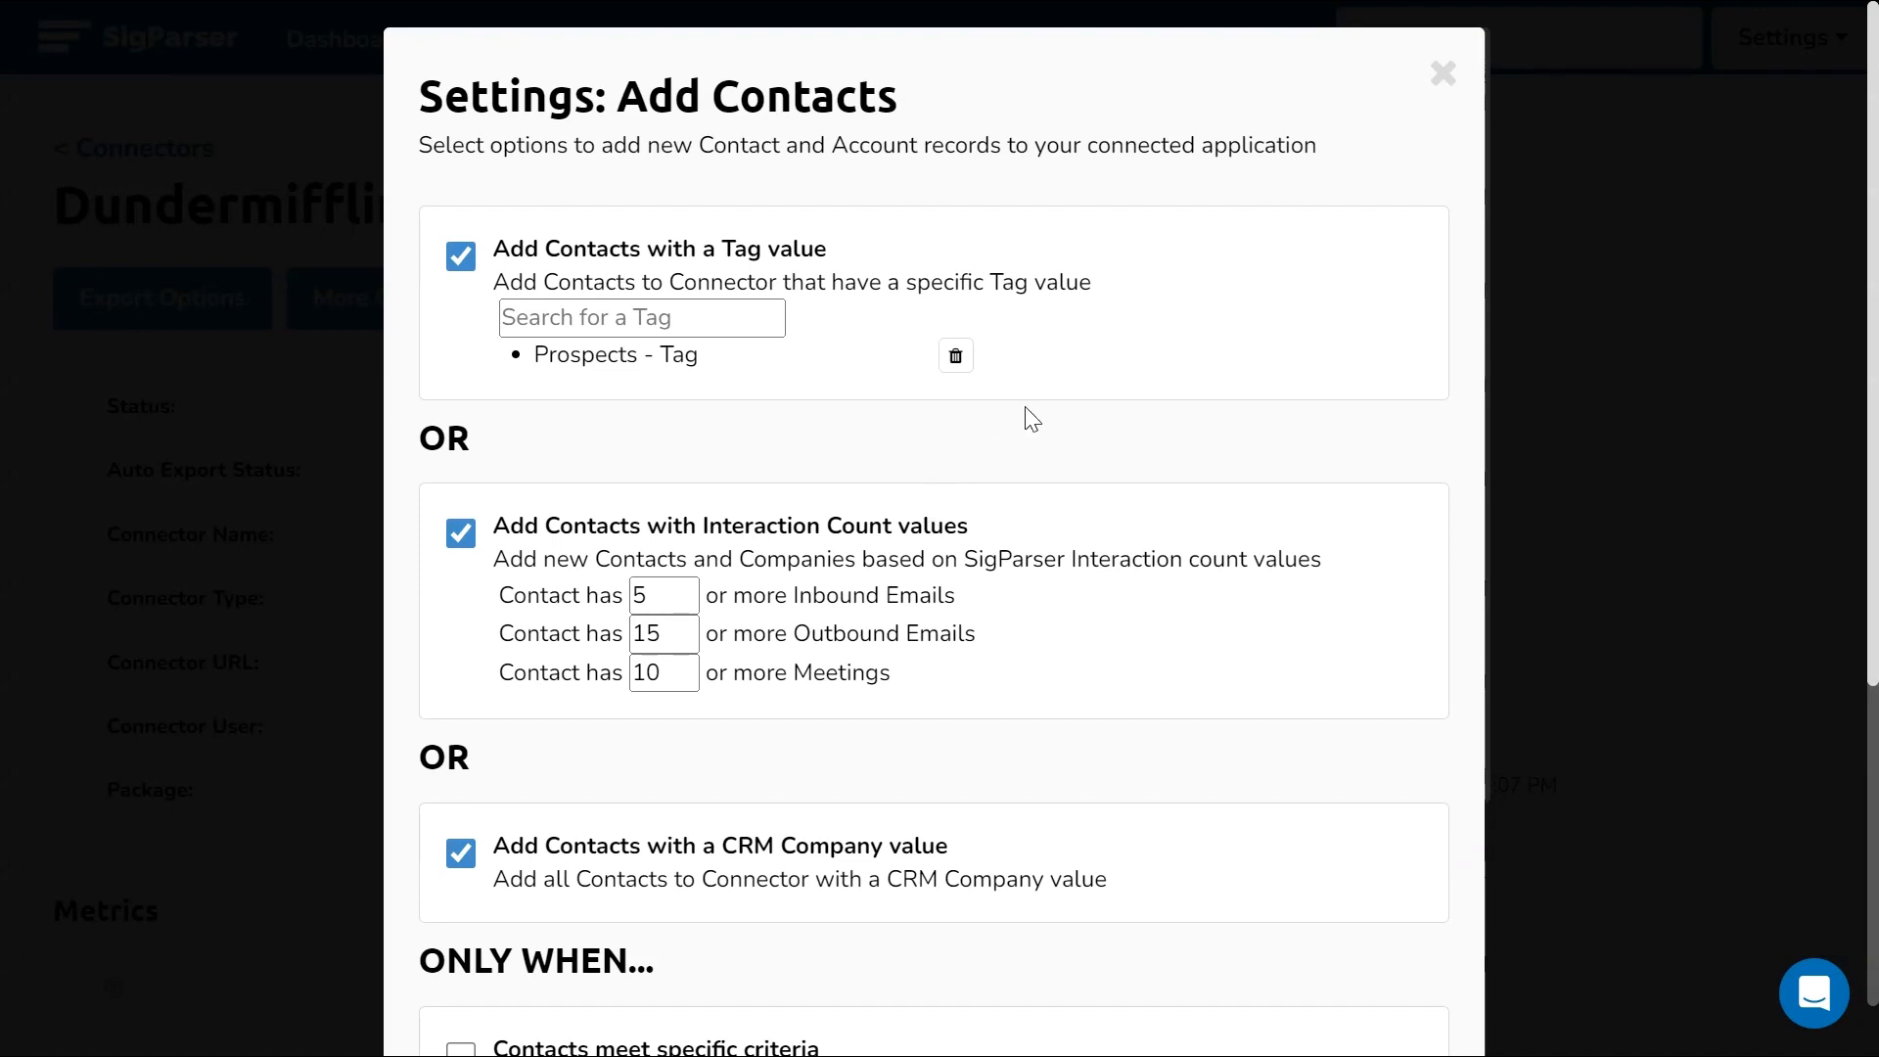
- Restrict added contacts to specific criteria, requiring a First and Last Name value, and return to the auto export options
scroll(1030, 419, "down", 5)
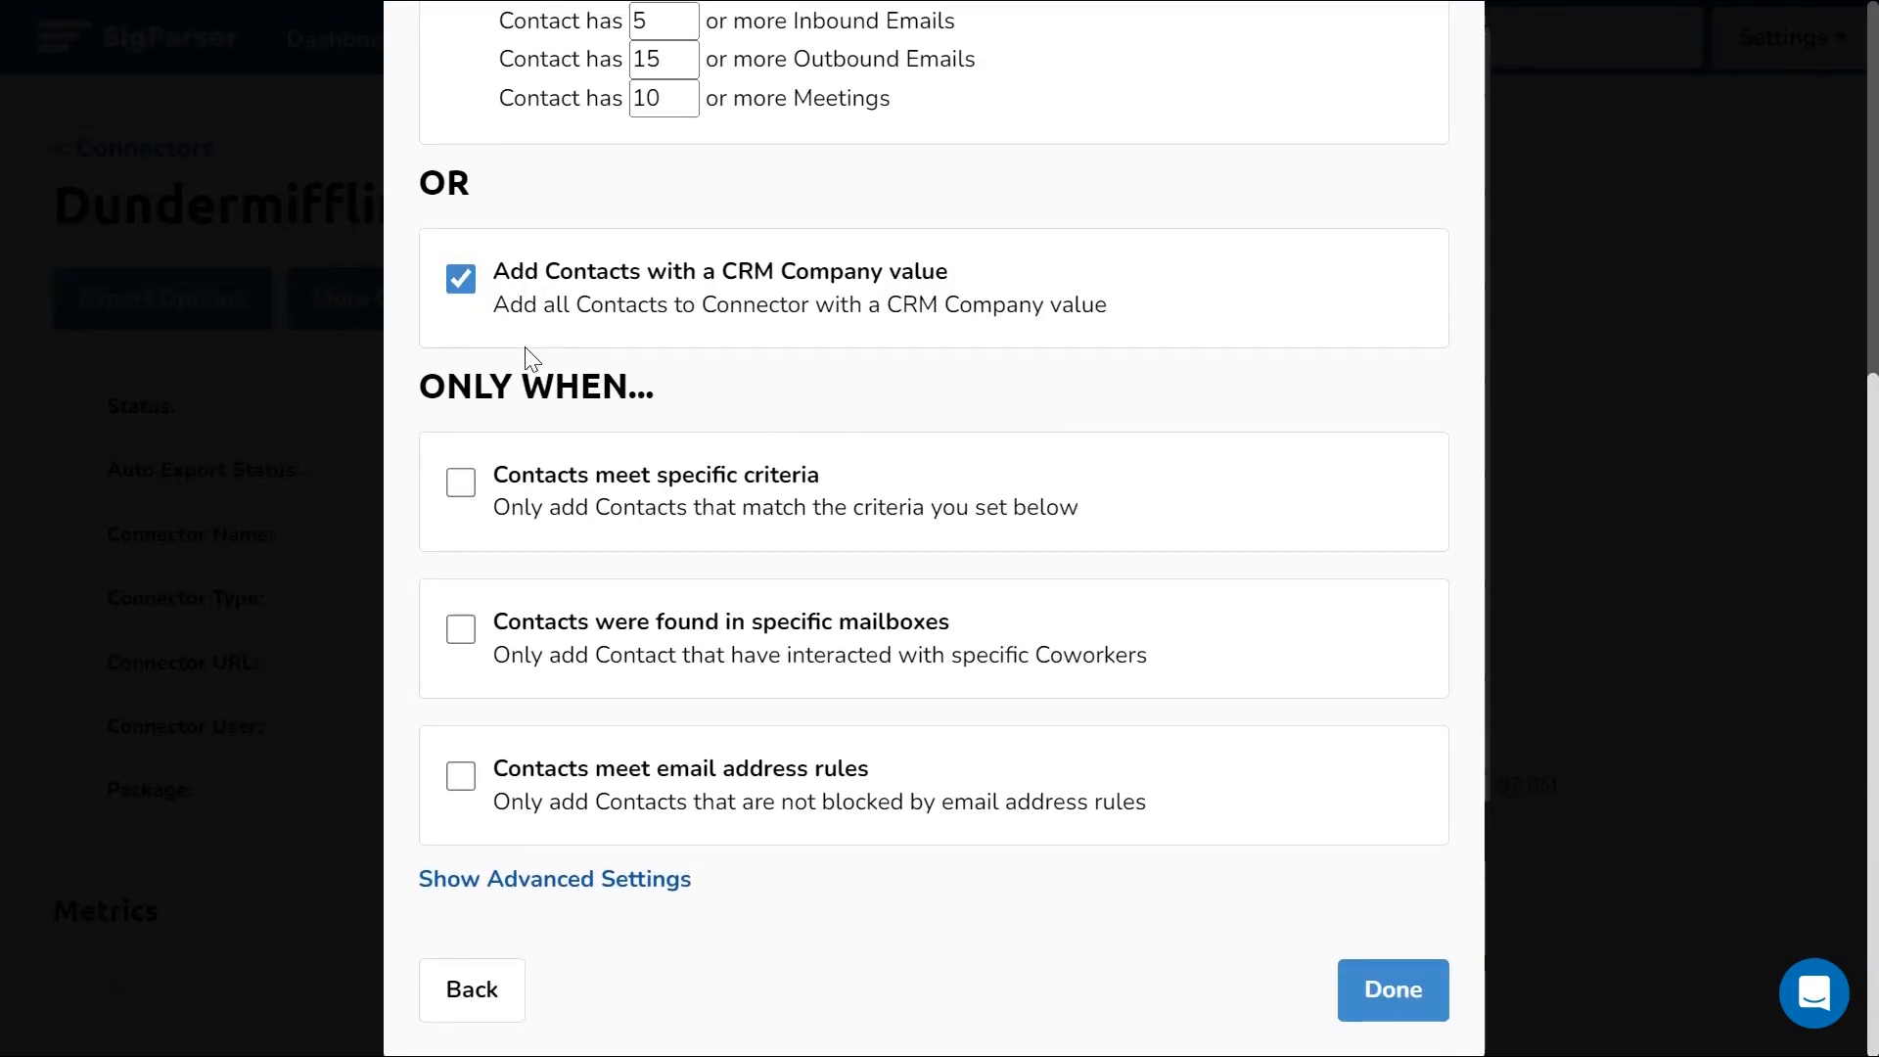
left_click(461, 484)
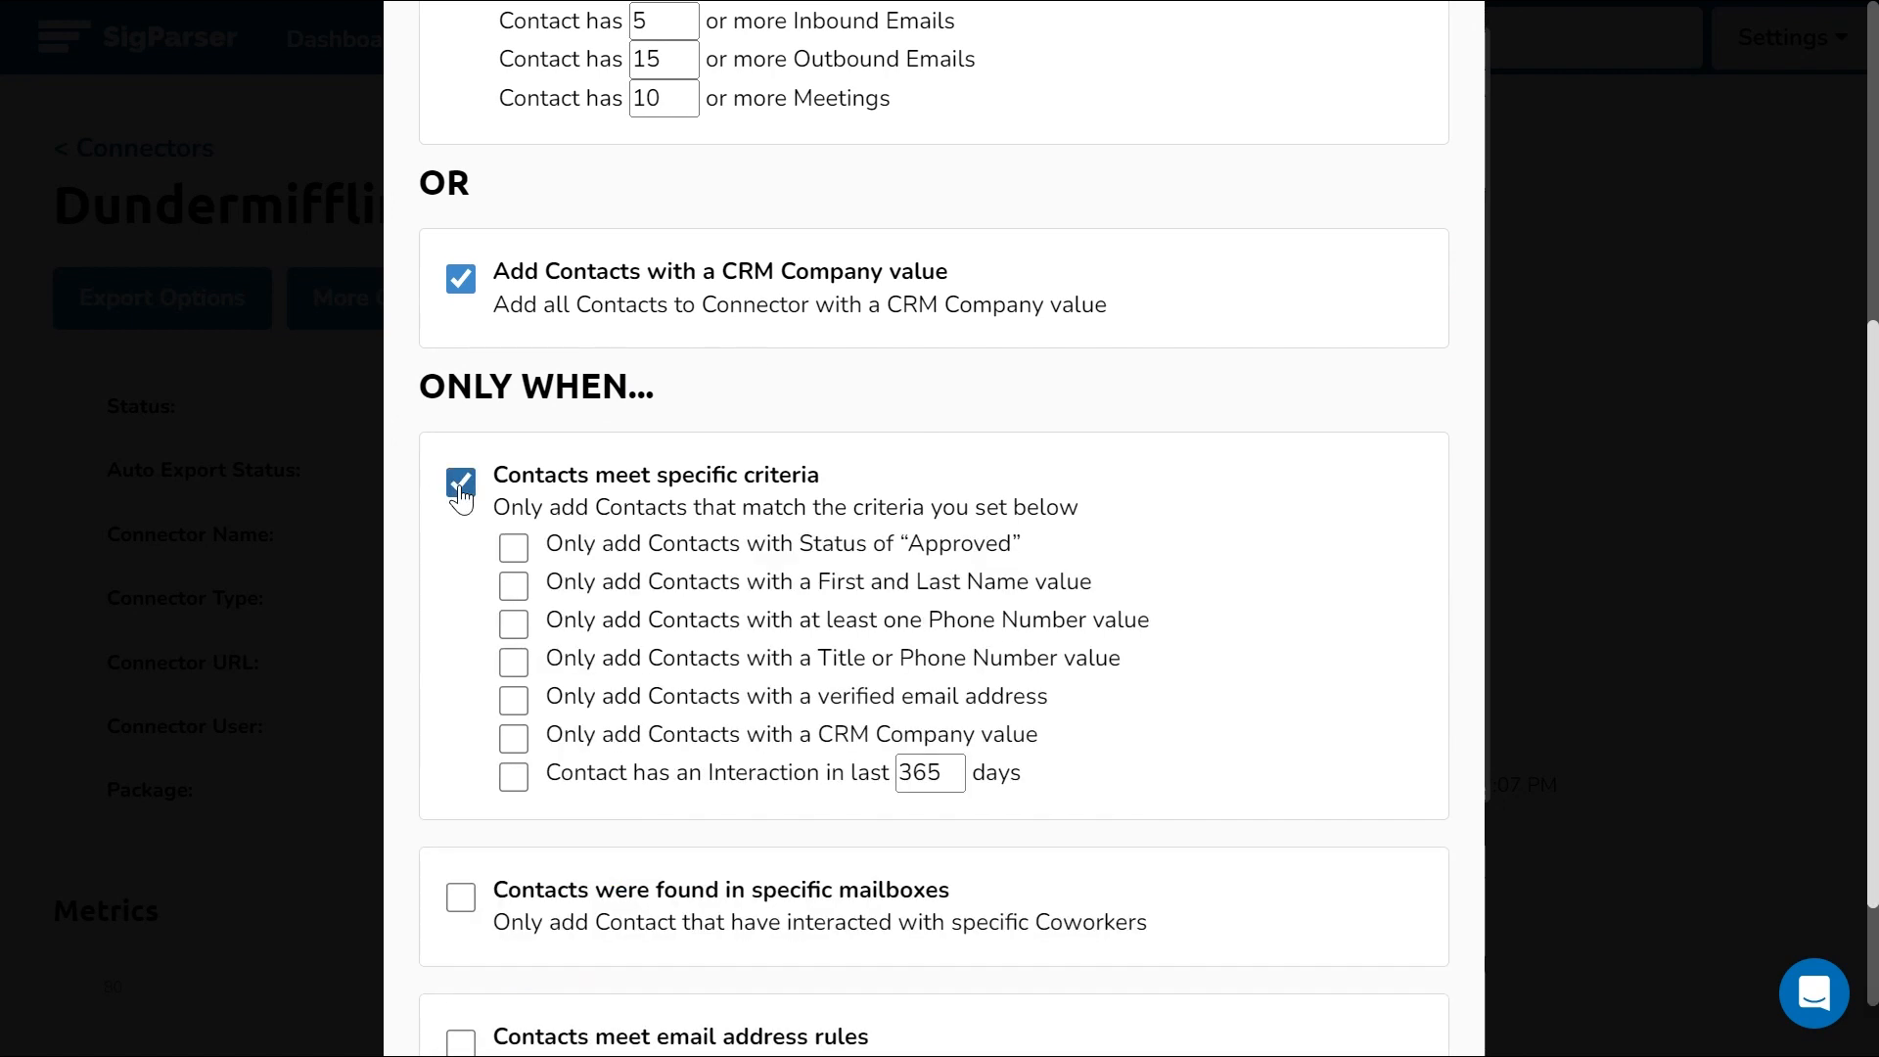
left_click_drag(1087, 587, 540, 593)
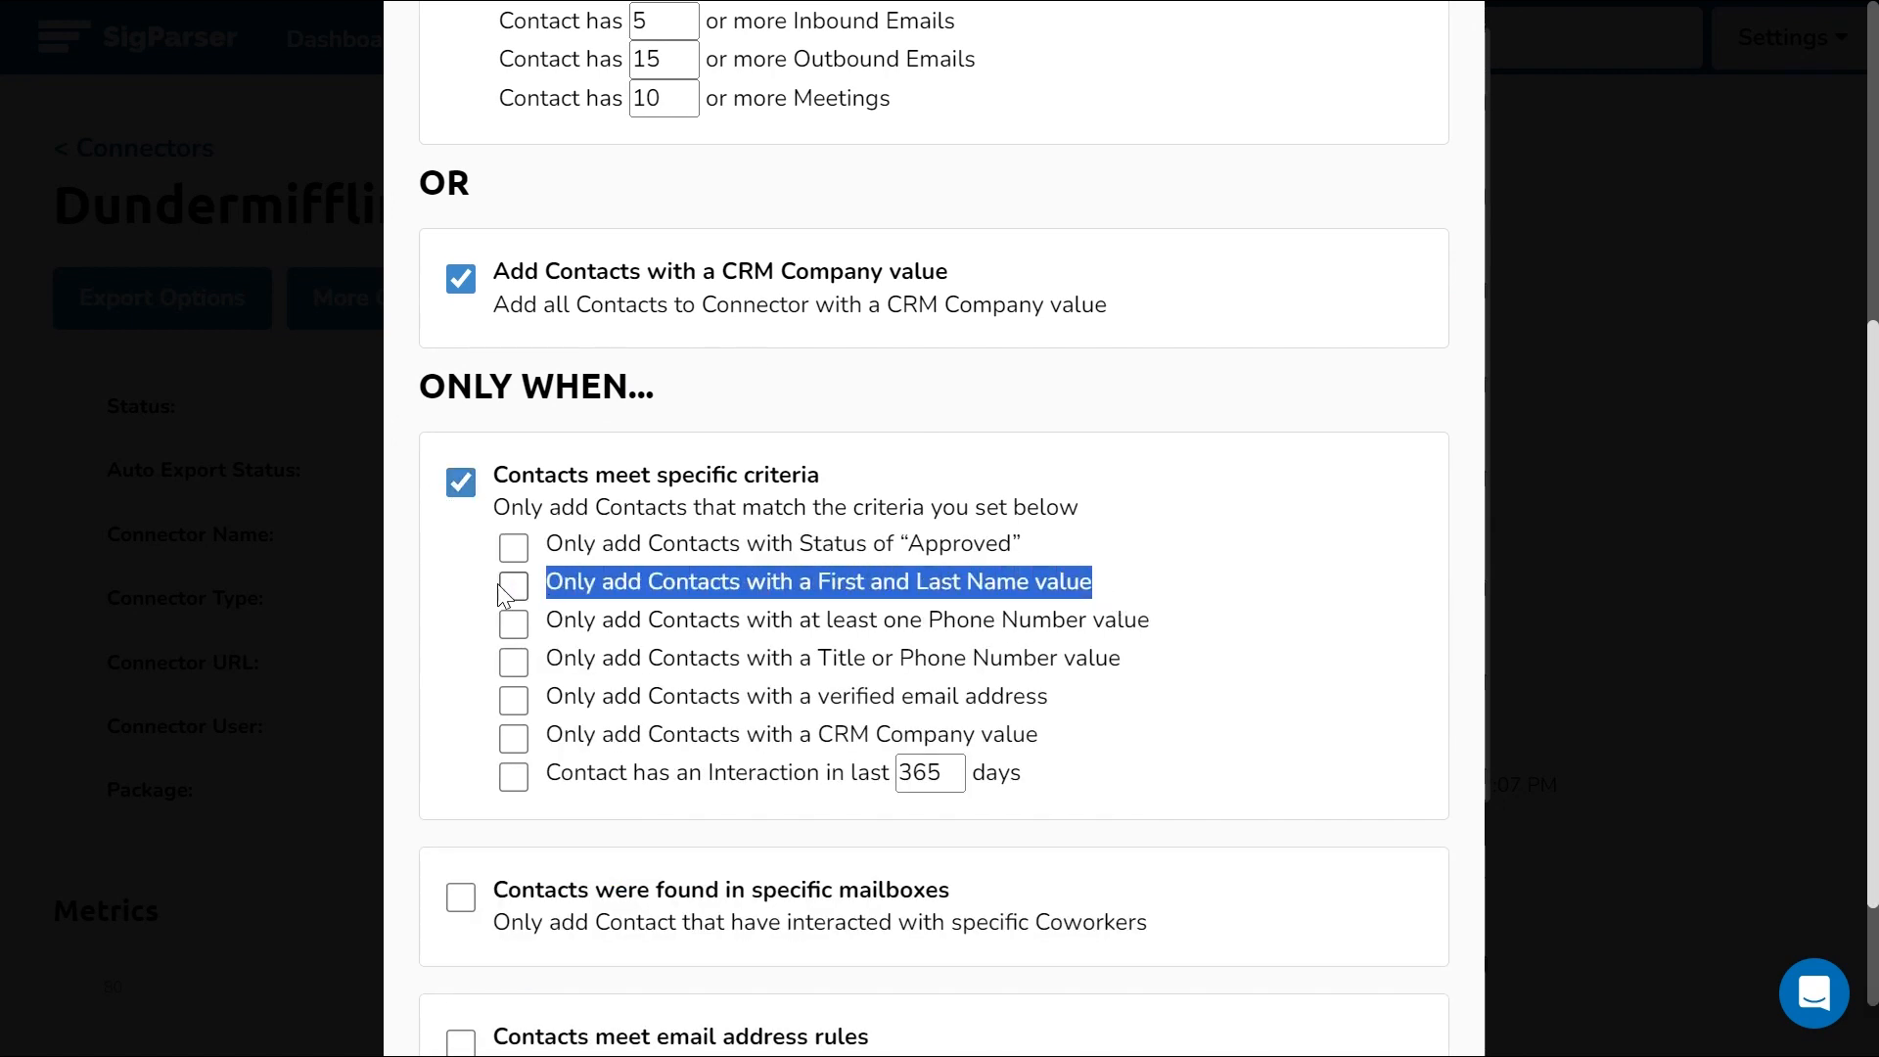
left_click(514, 587)
left_click(1139, 590)
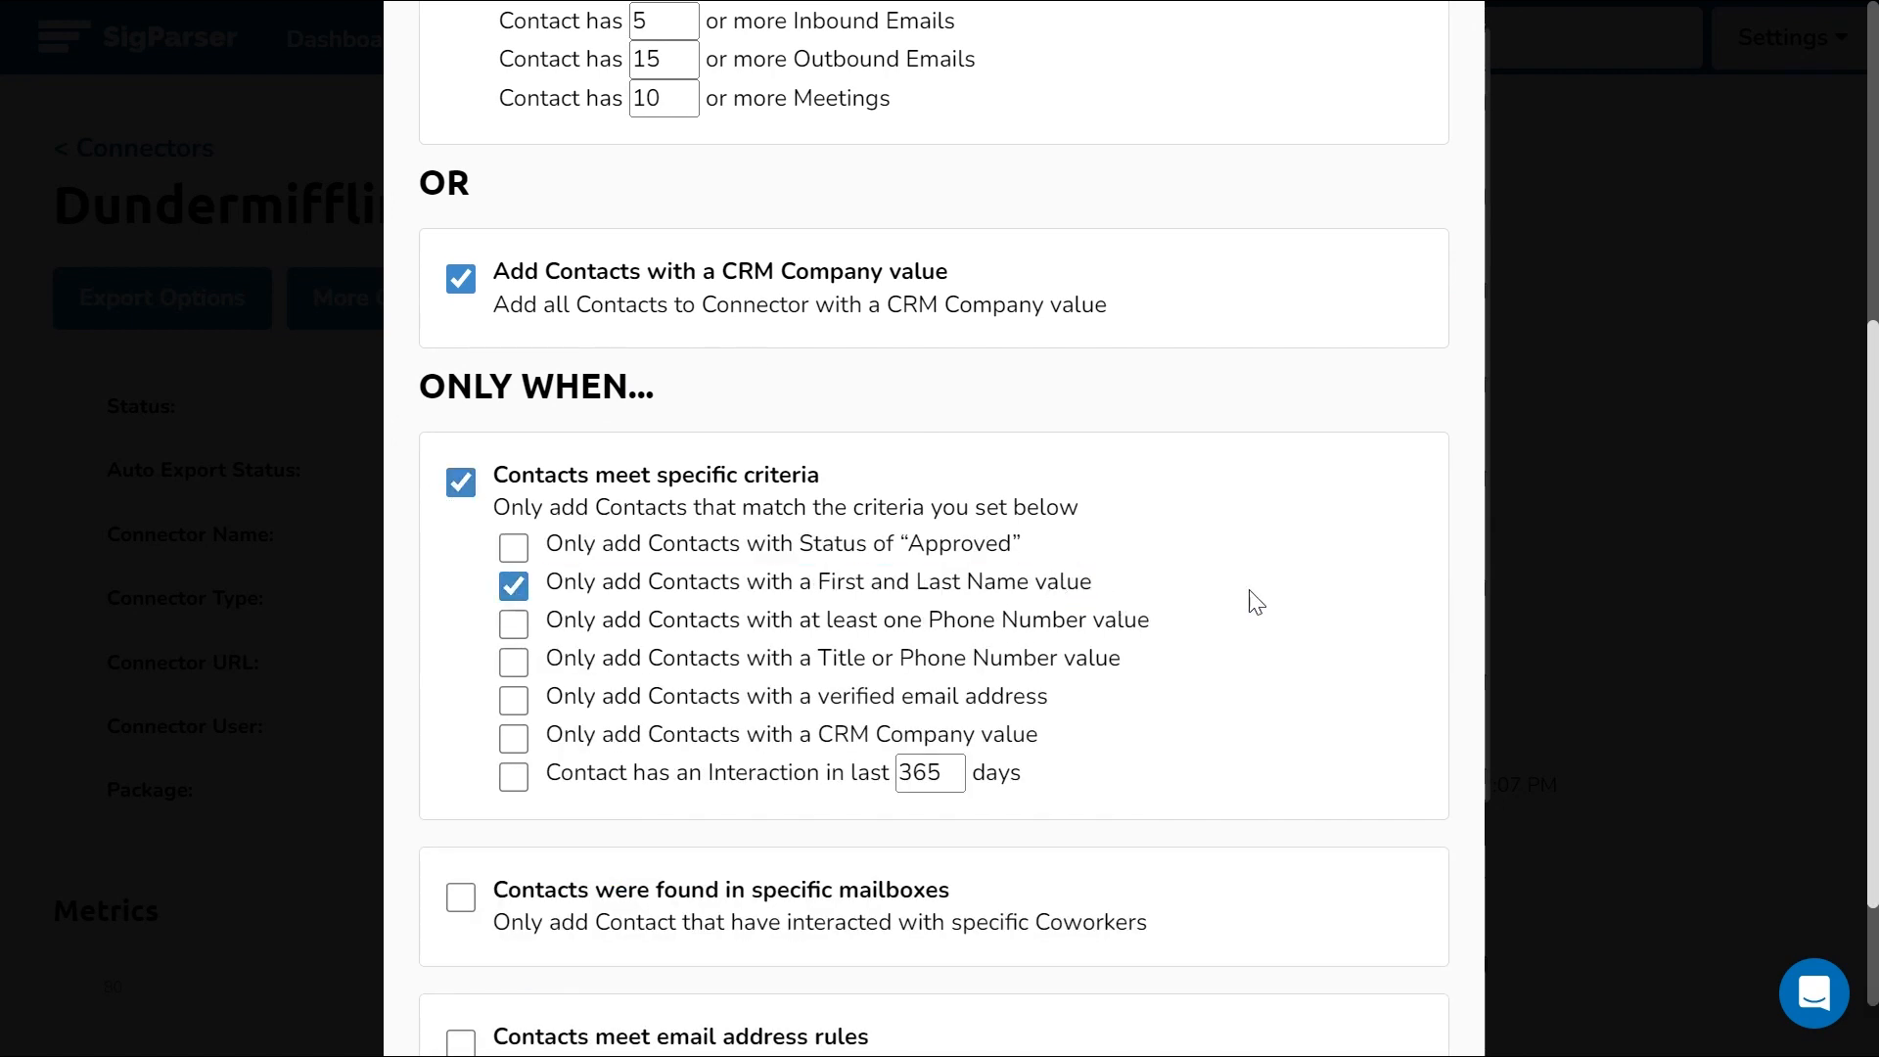
scroll(1256, 602, "up", 6)
left_click(1440, 77)
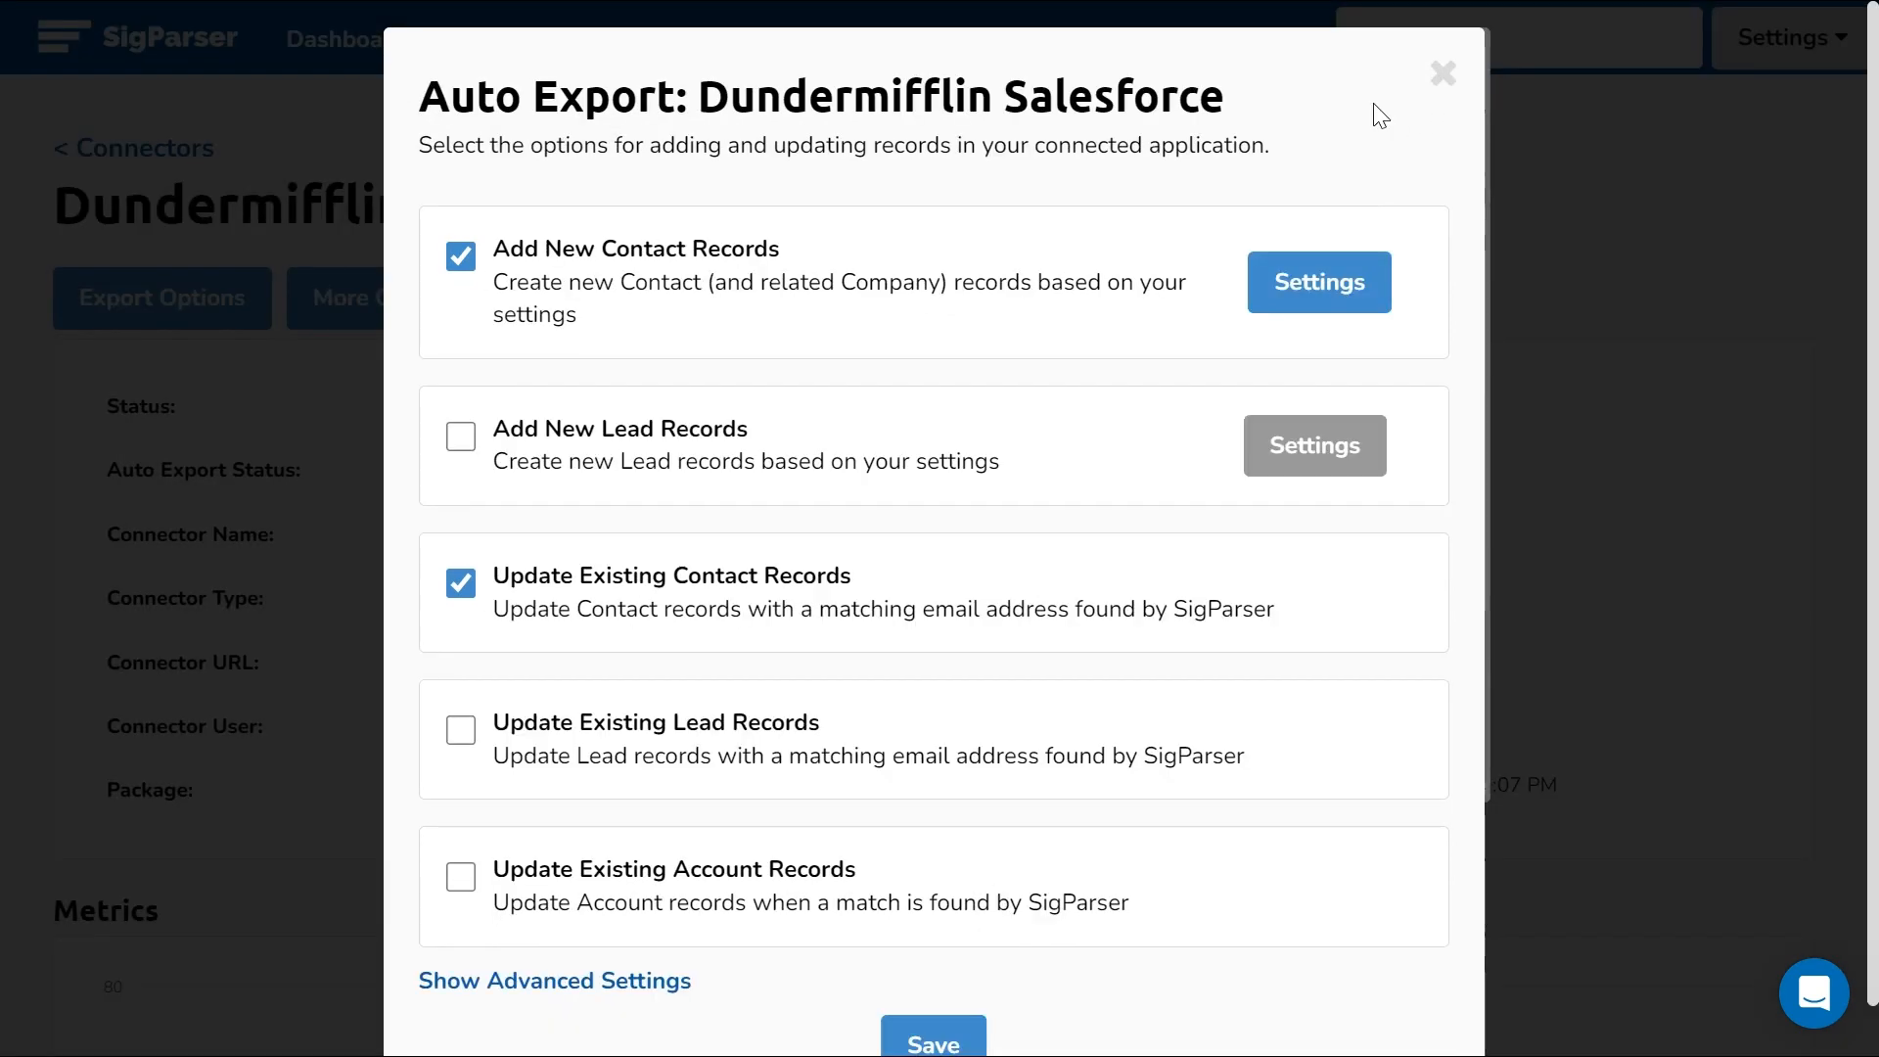
- Set the auto export's sync limit to 5 Records in the advanced settings, save the configuration and return to the export options
scroll(706, 549, "down", 1)
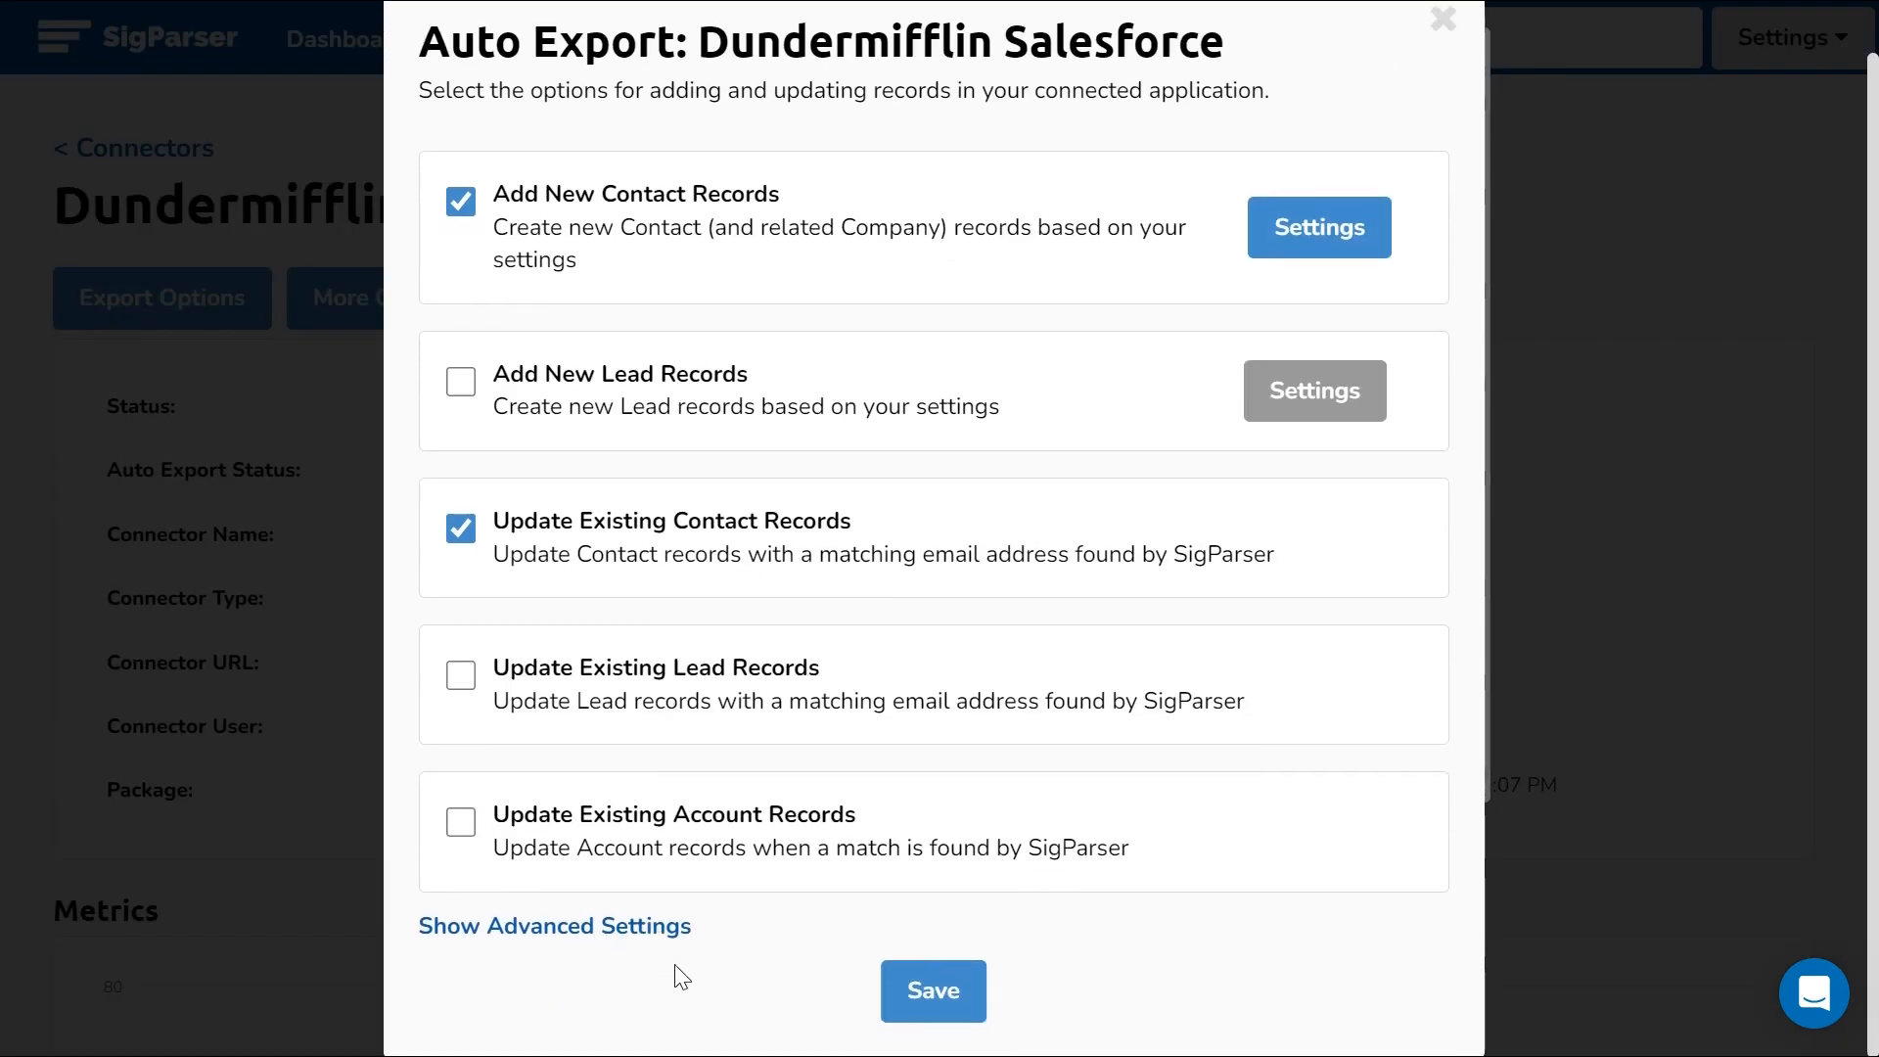
left_click(609, 926)
scroll(665, 490, "down", 6)
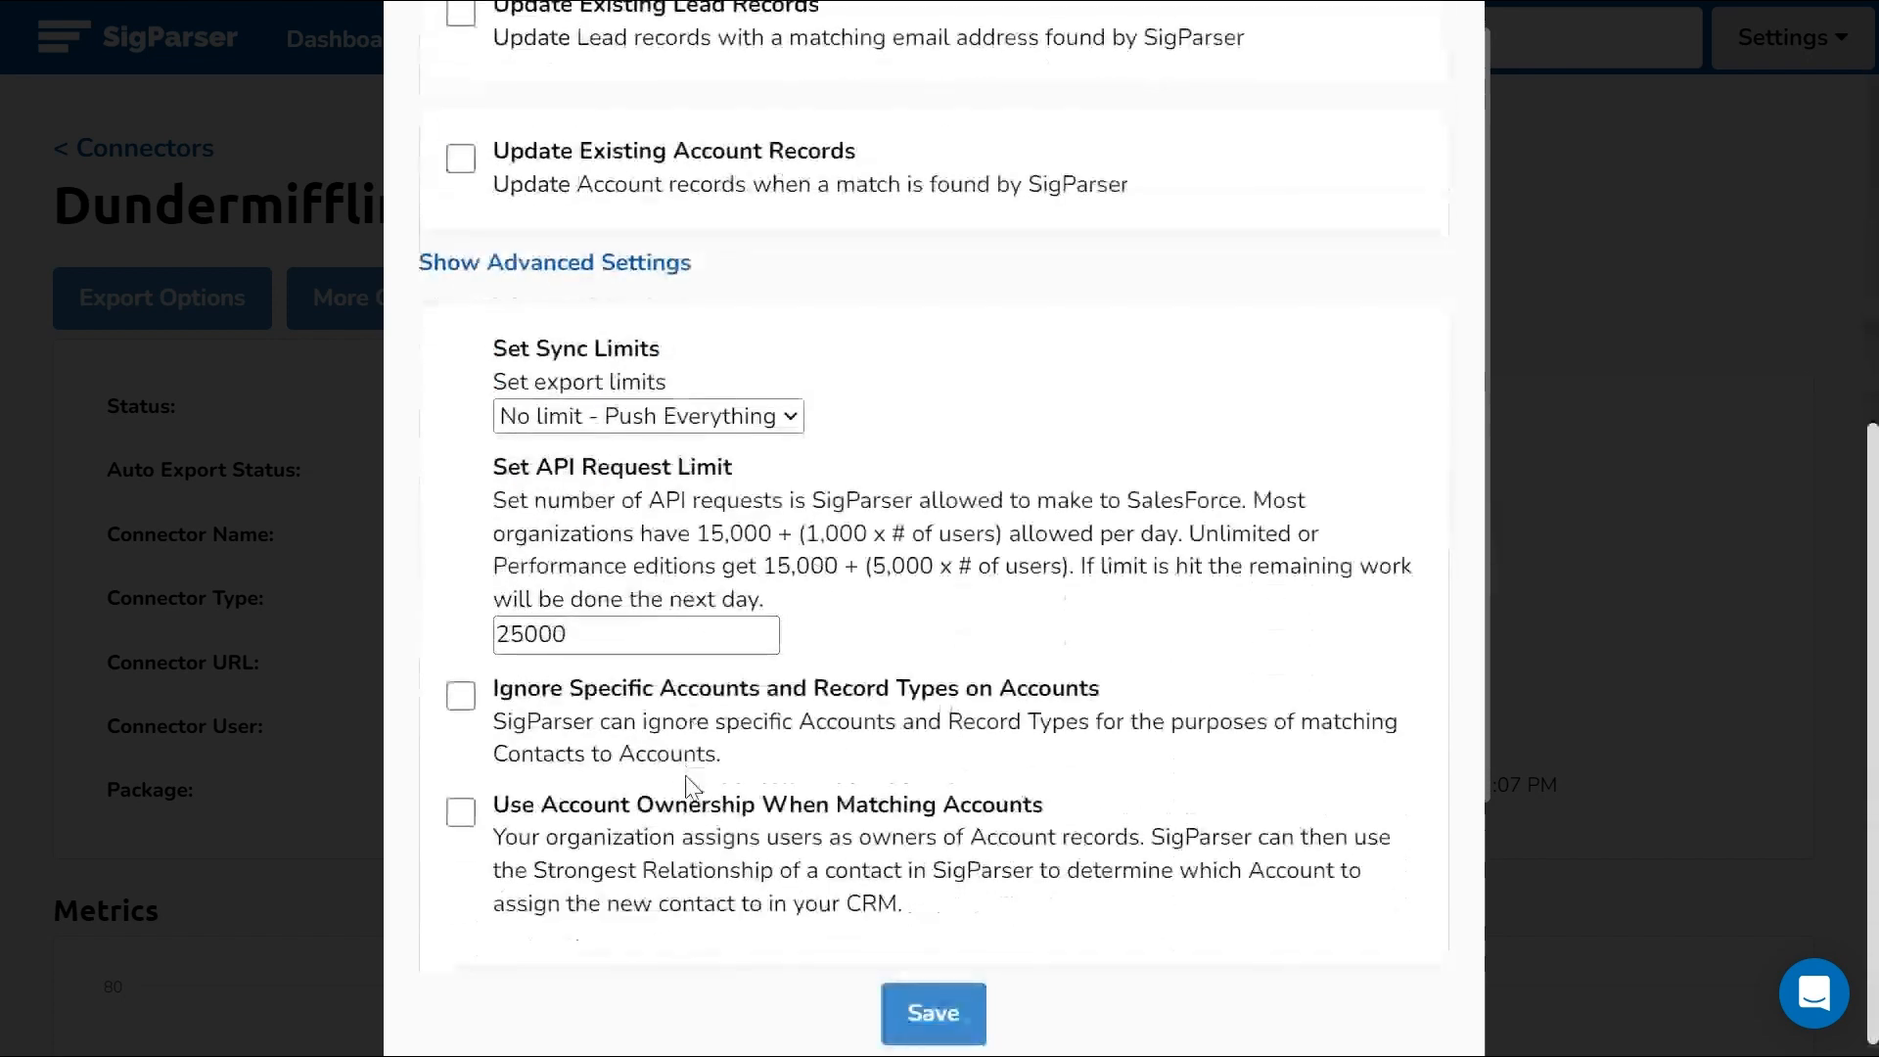
left_click(665, 394)
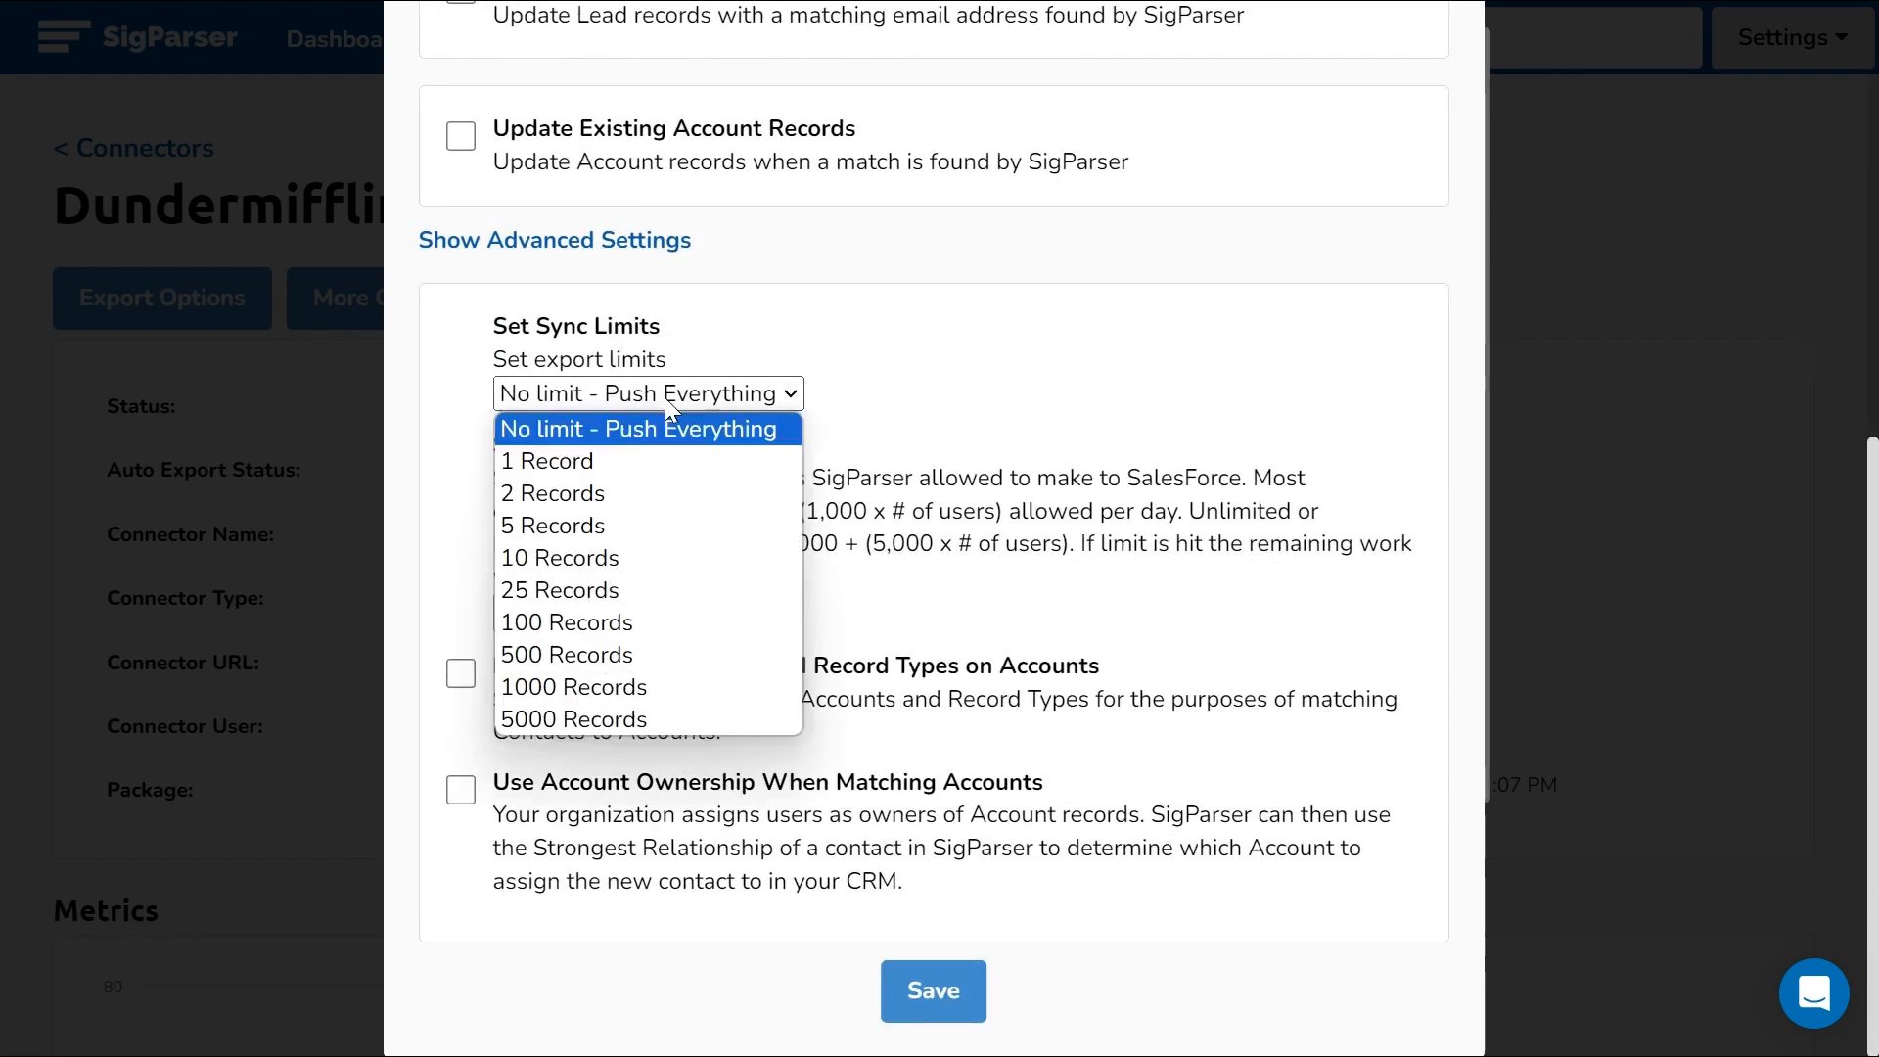
left_click(601, 526)
left_click(588, 628)
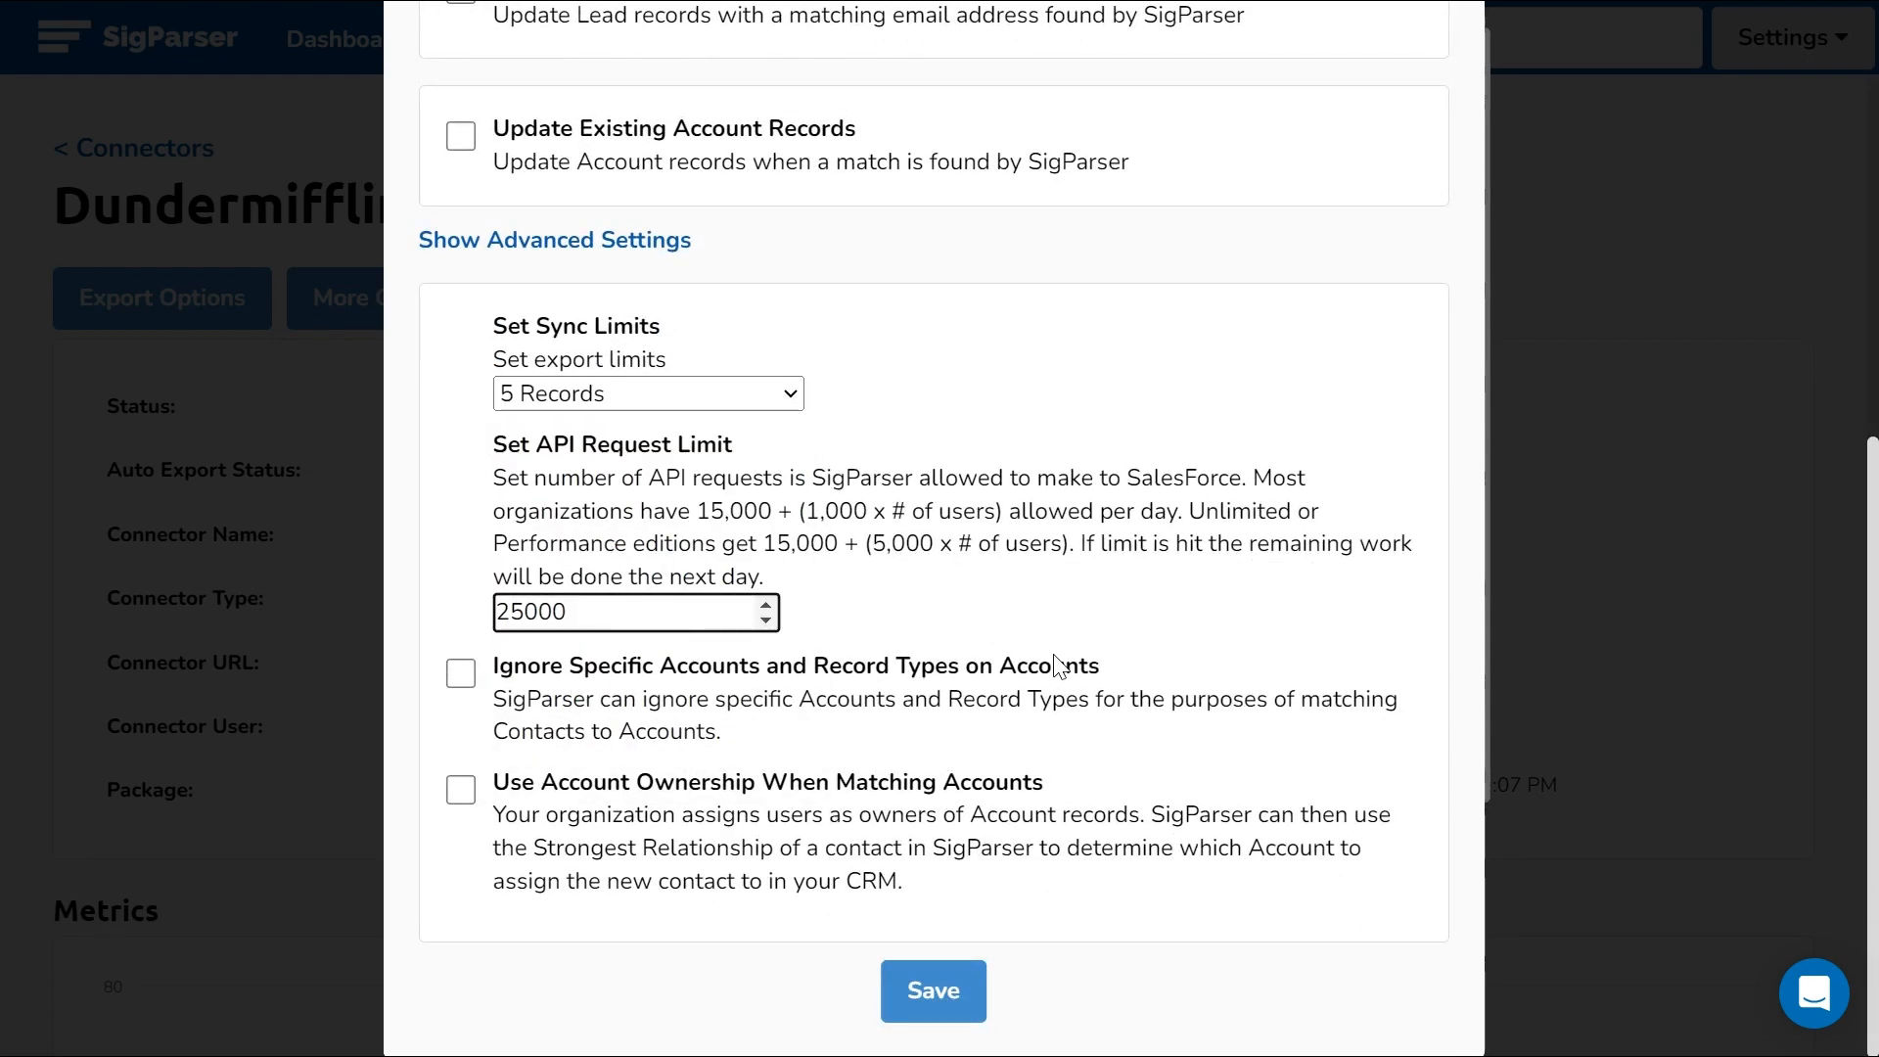
left_click(932, 991)
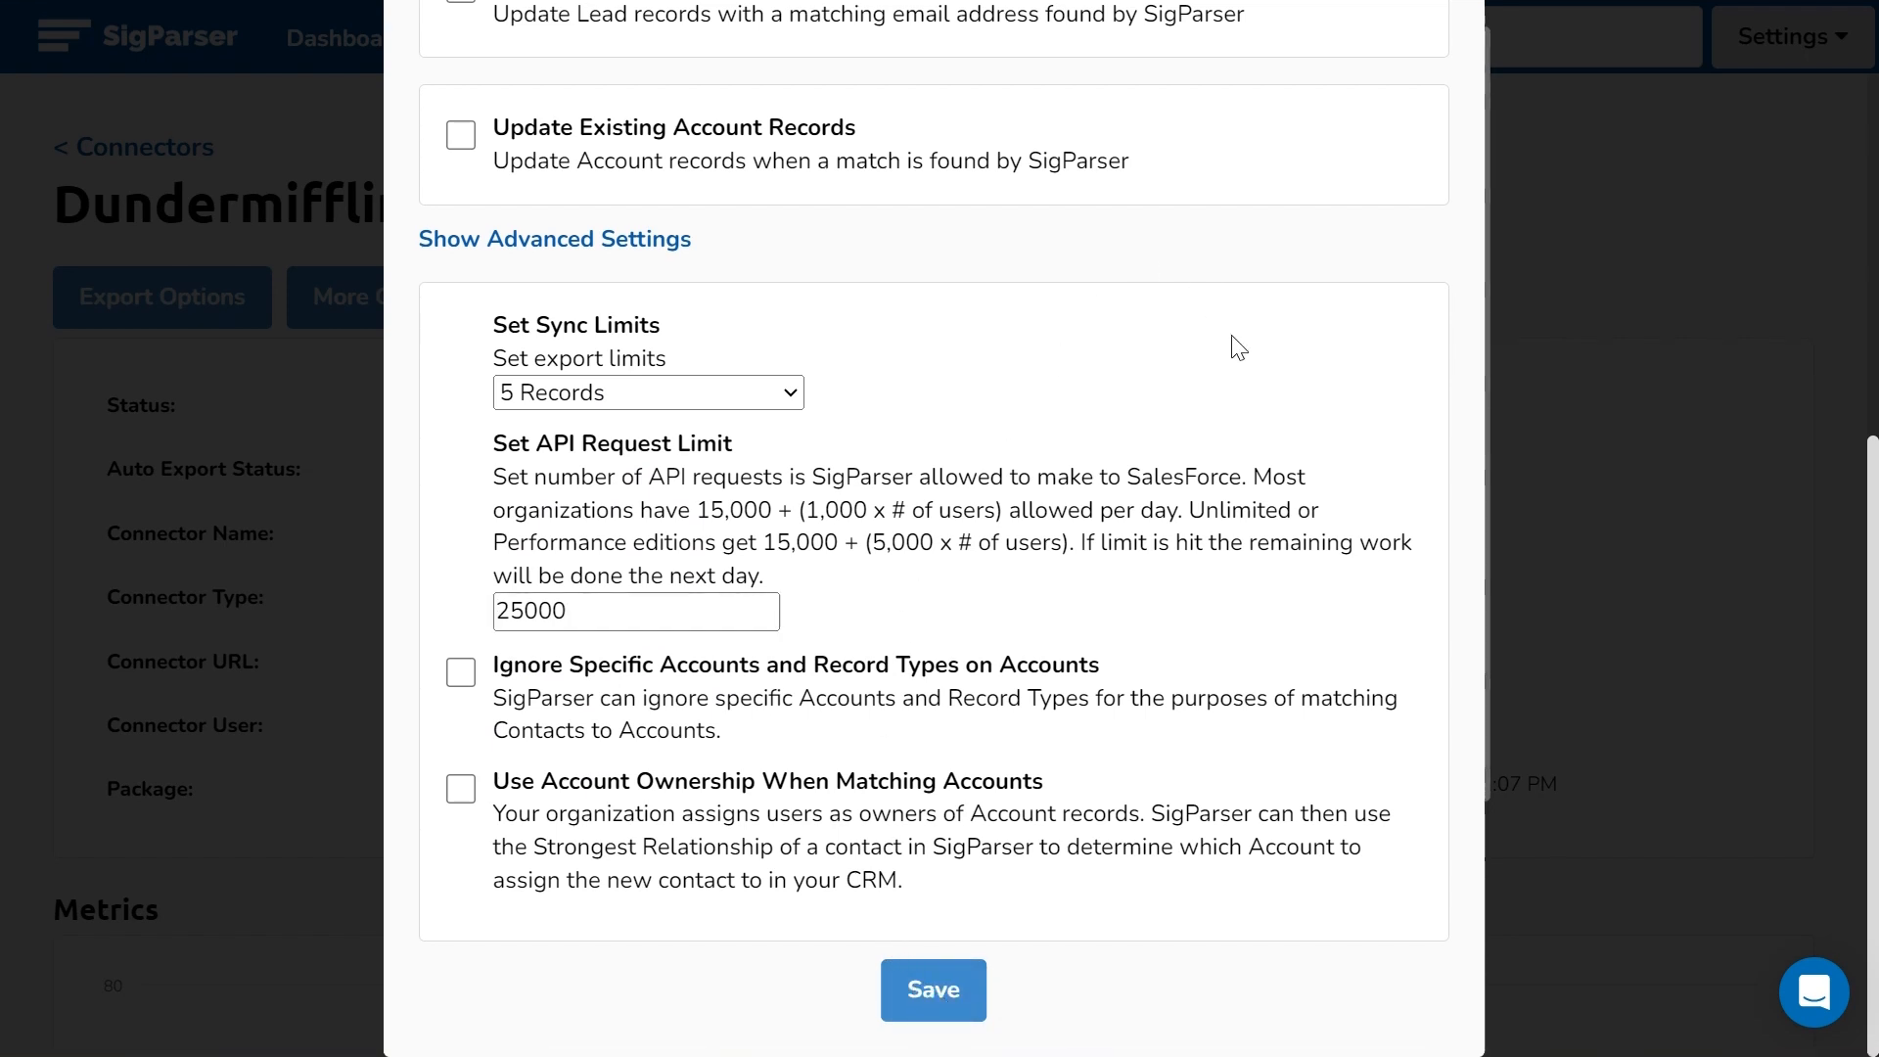
scroll(1233, 348, "up", 8)
left_click(1444, 73)
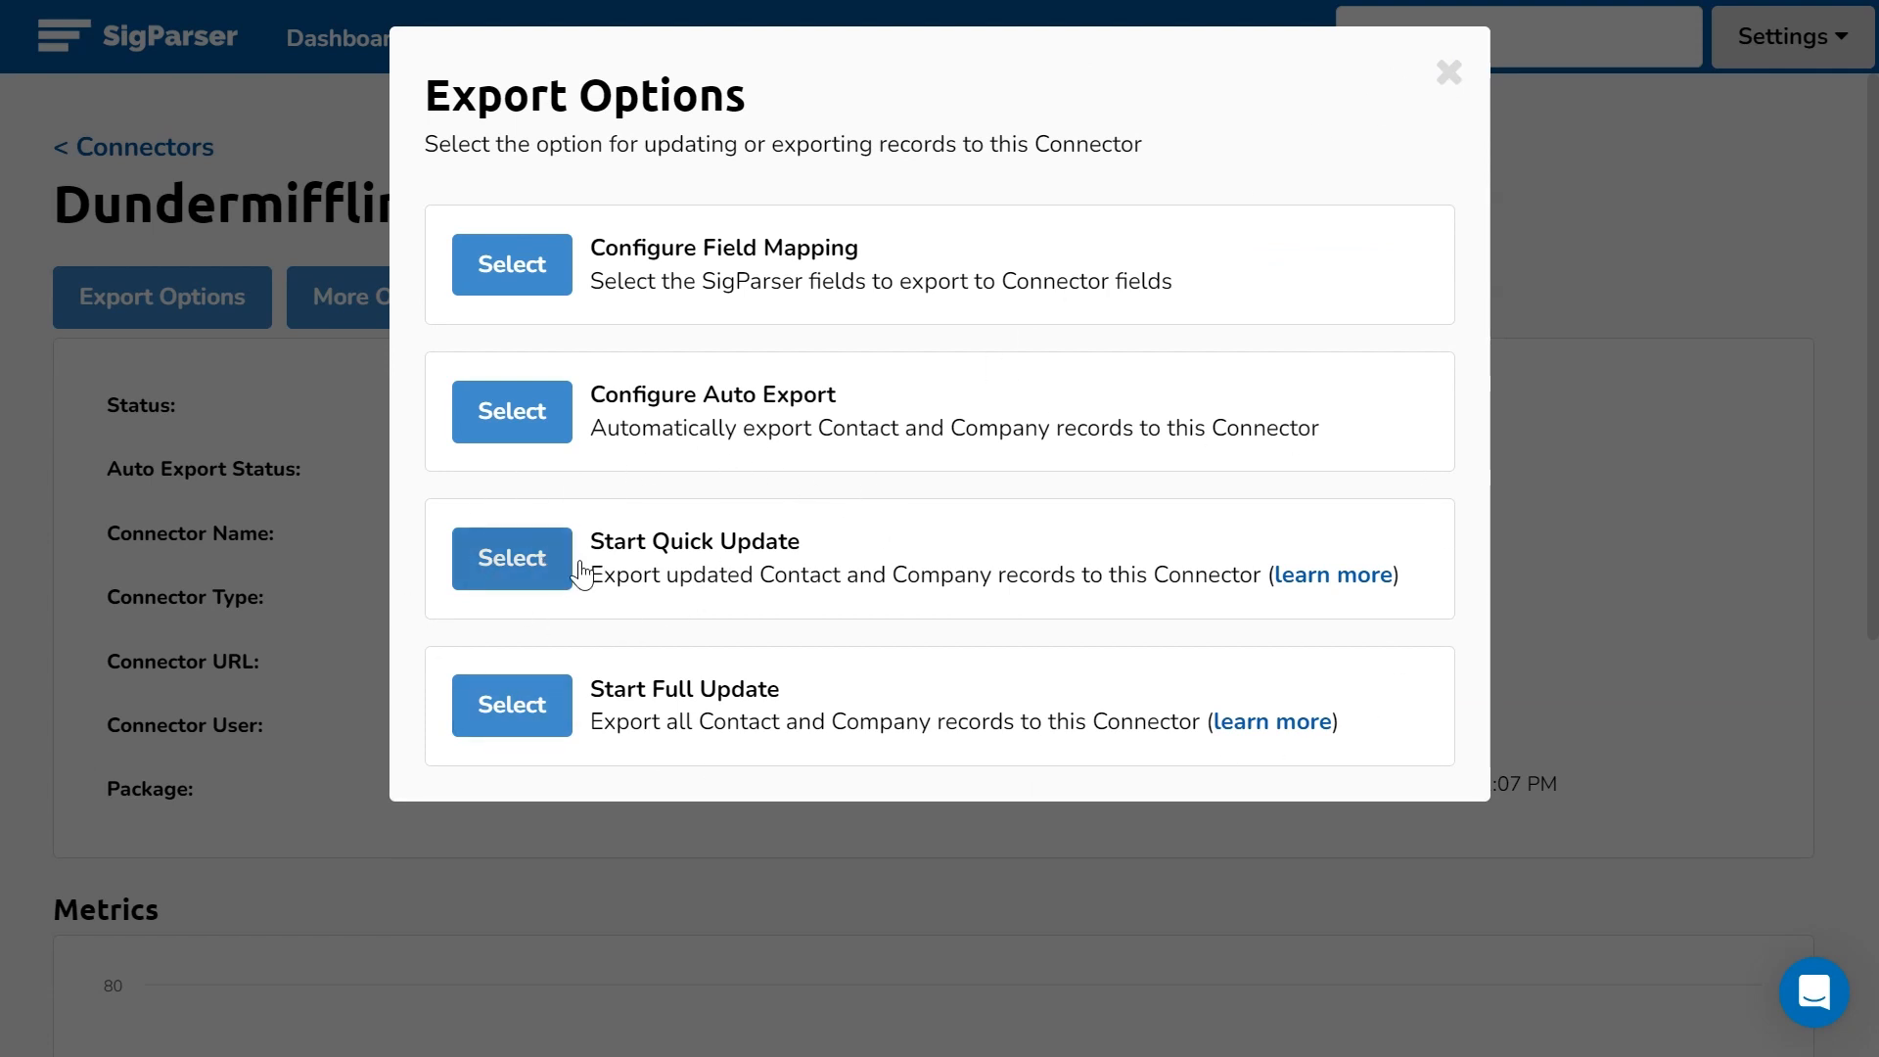
- Read the Quick Update and Full Update overviews, and check the Auto Export Status in the connector's details
left_click(1333, 576)
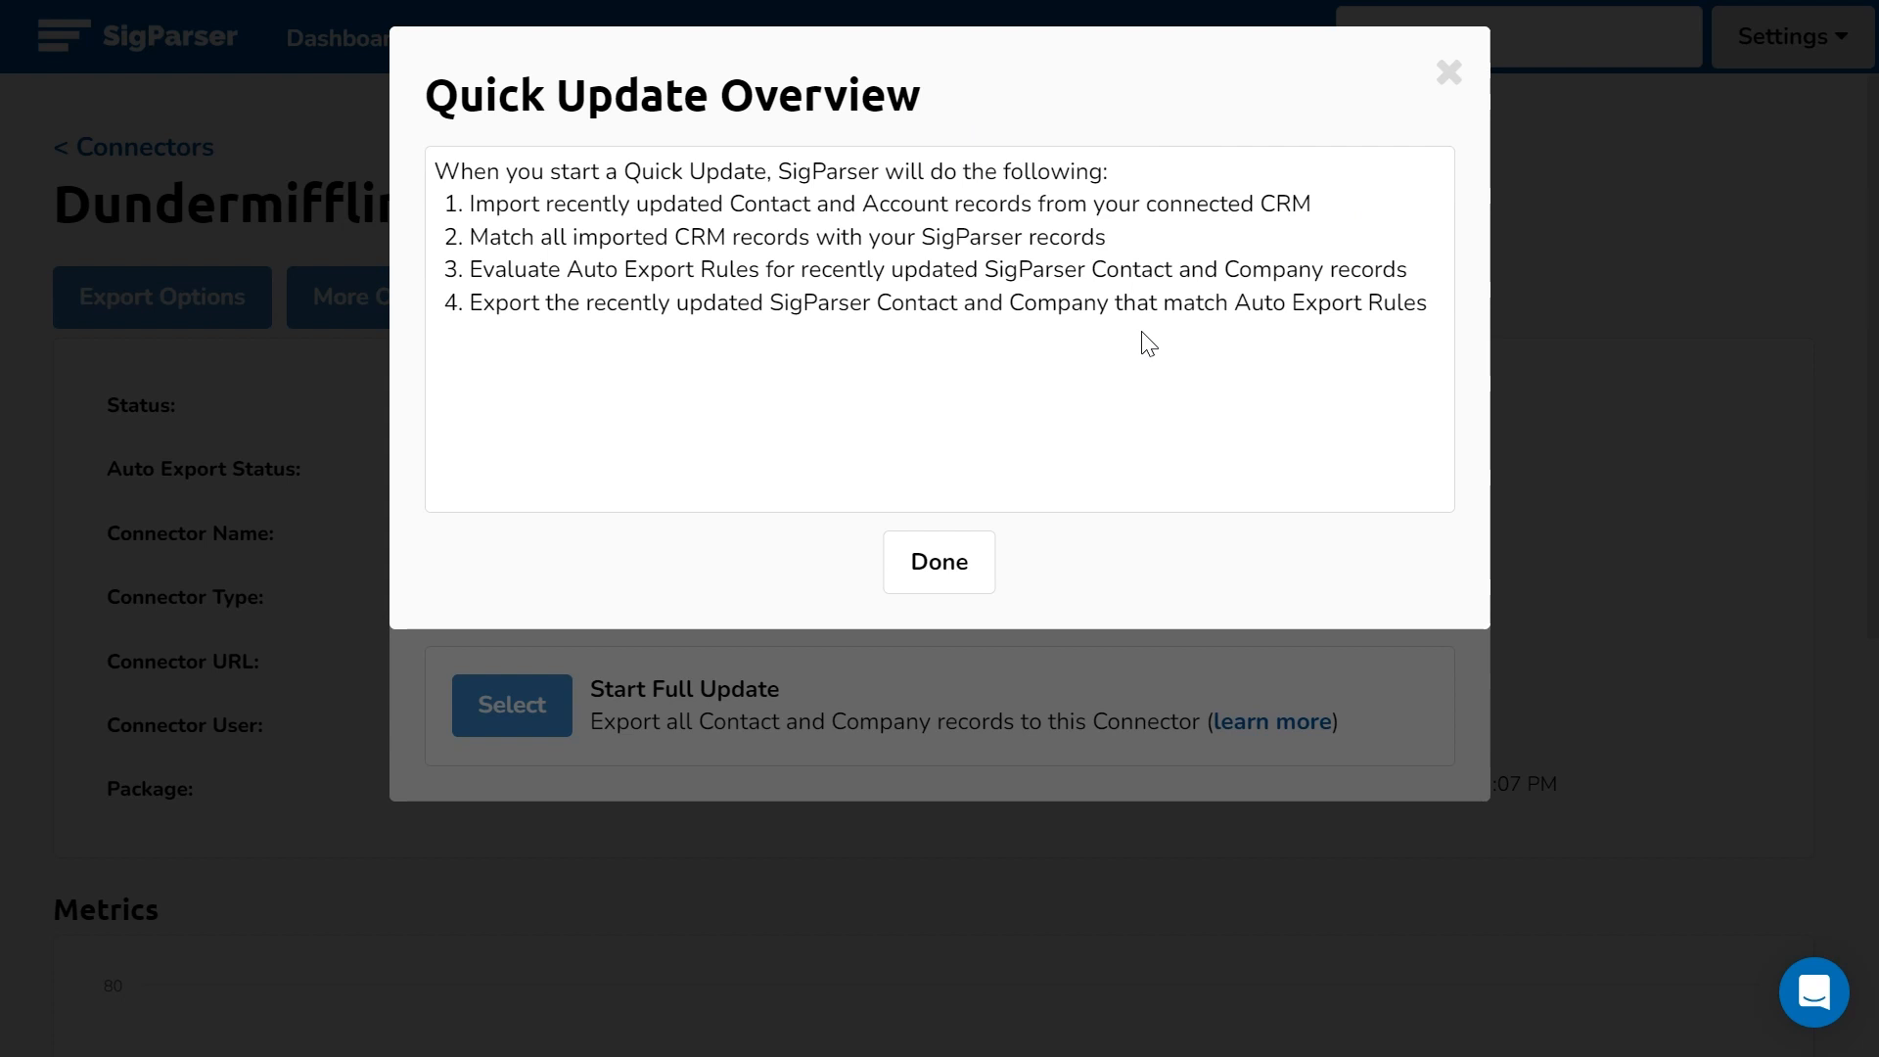
left_click(954, 579)
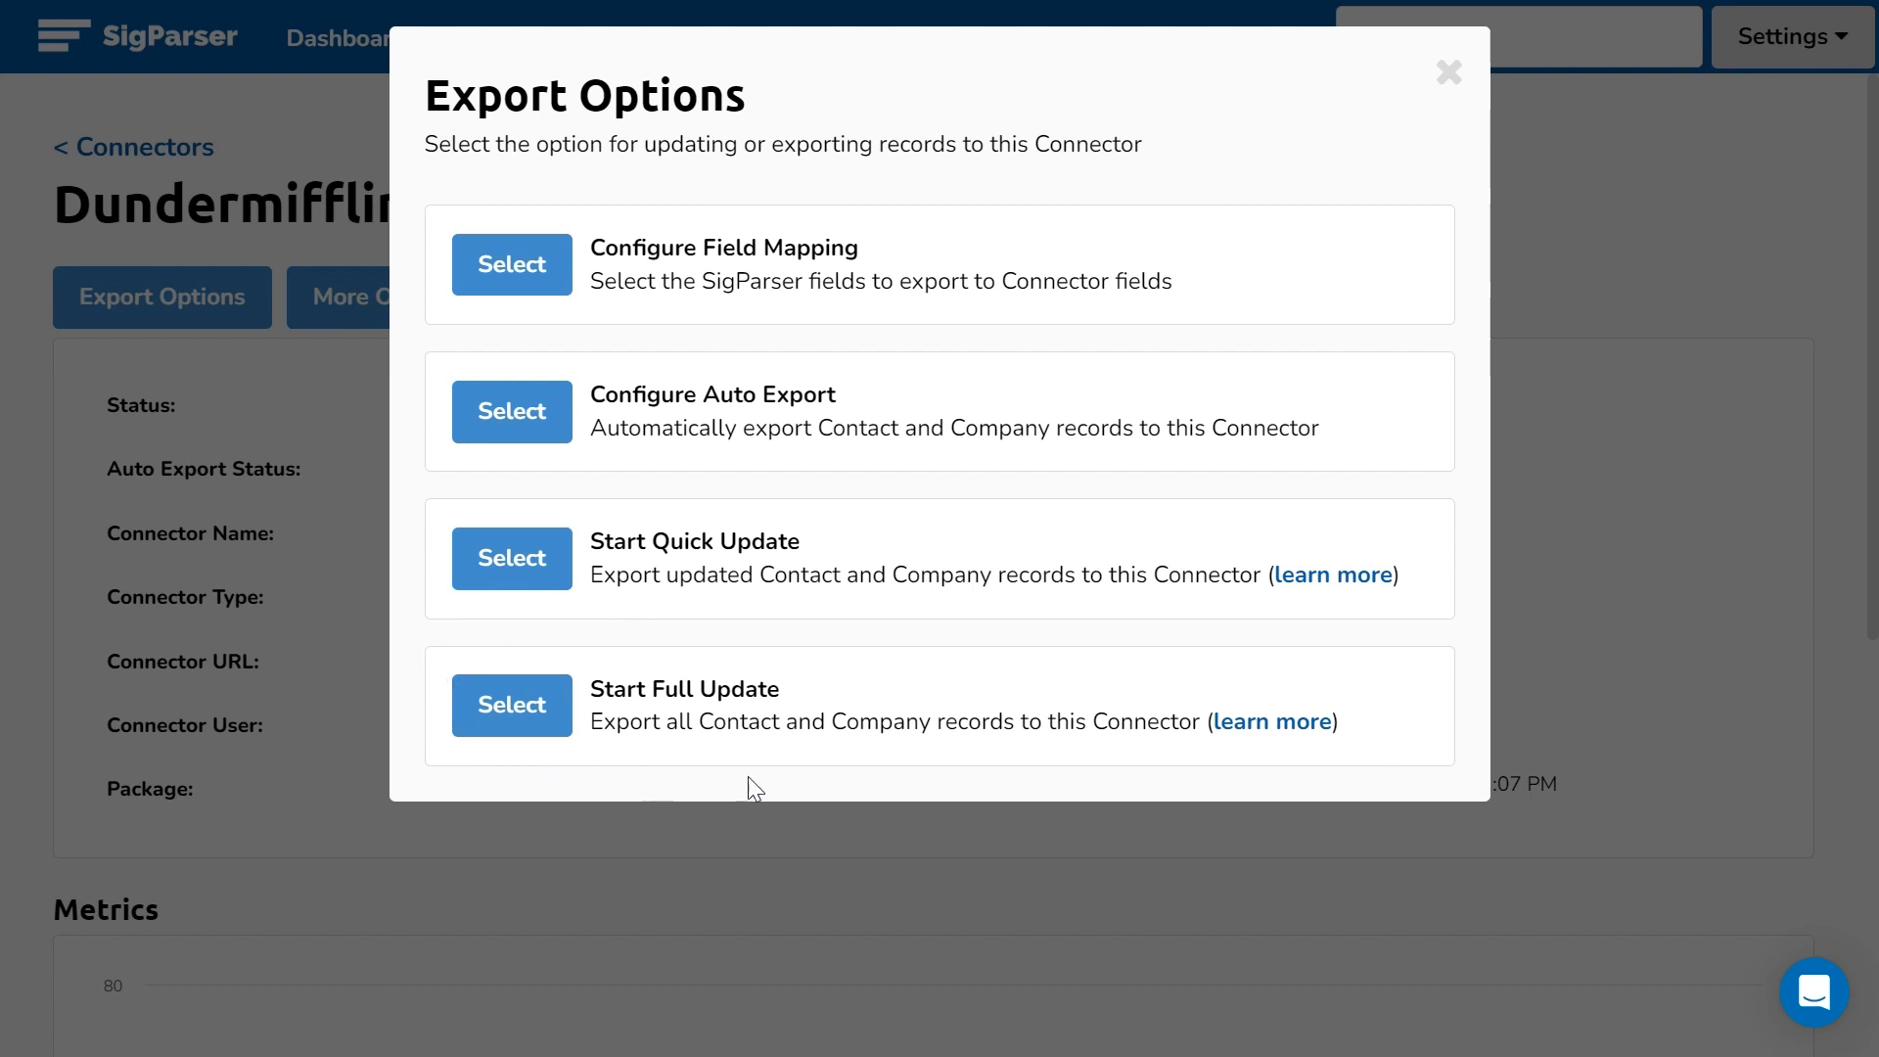
left_click(1272, 725)
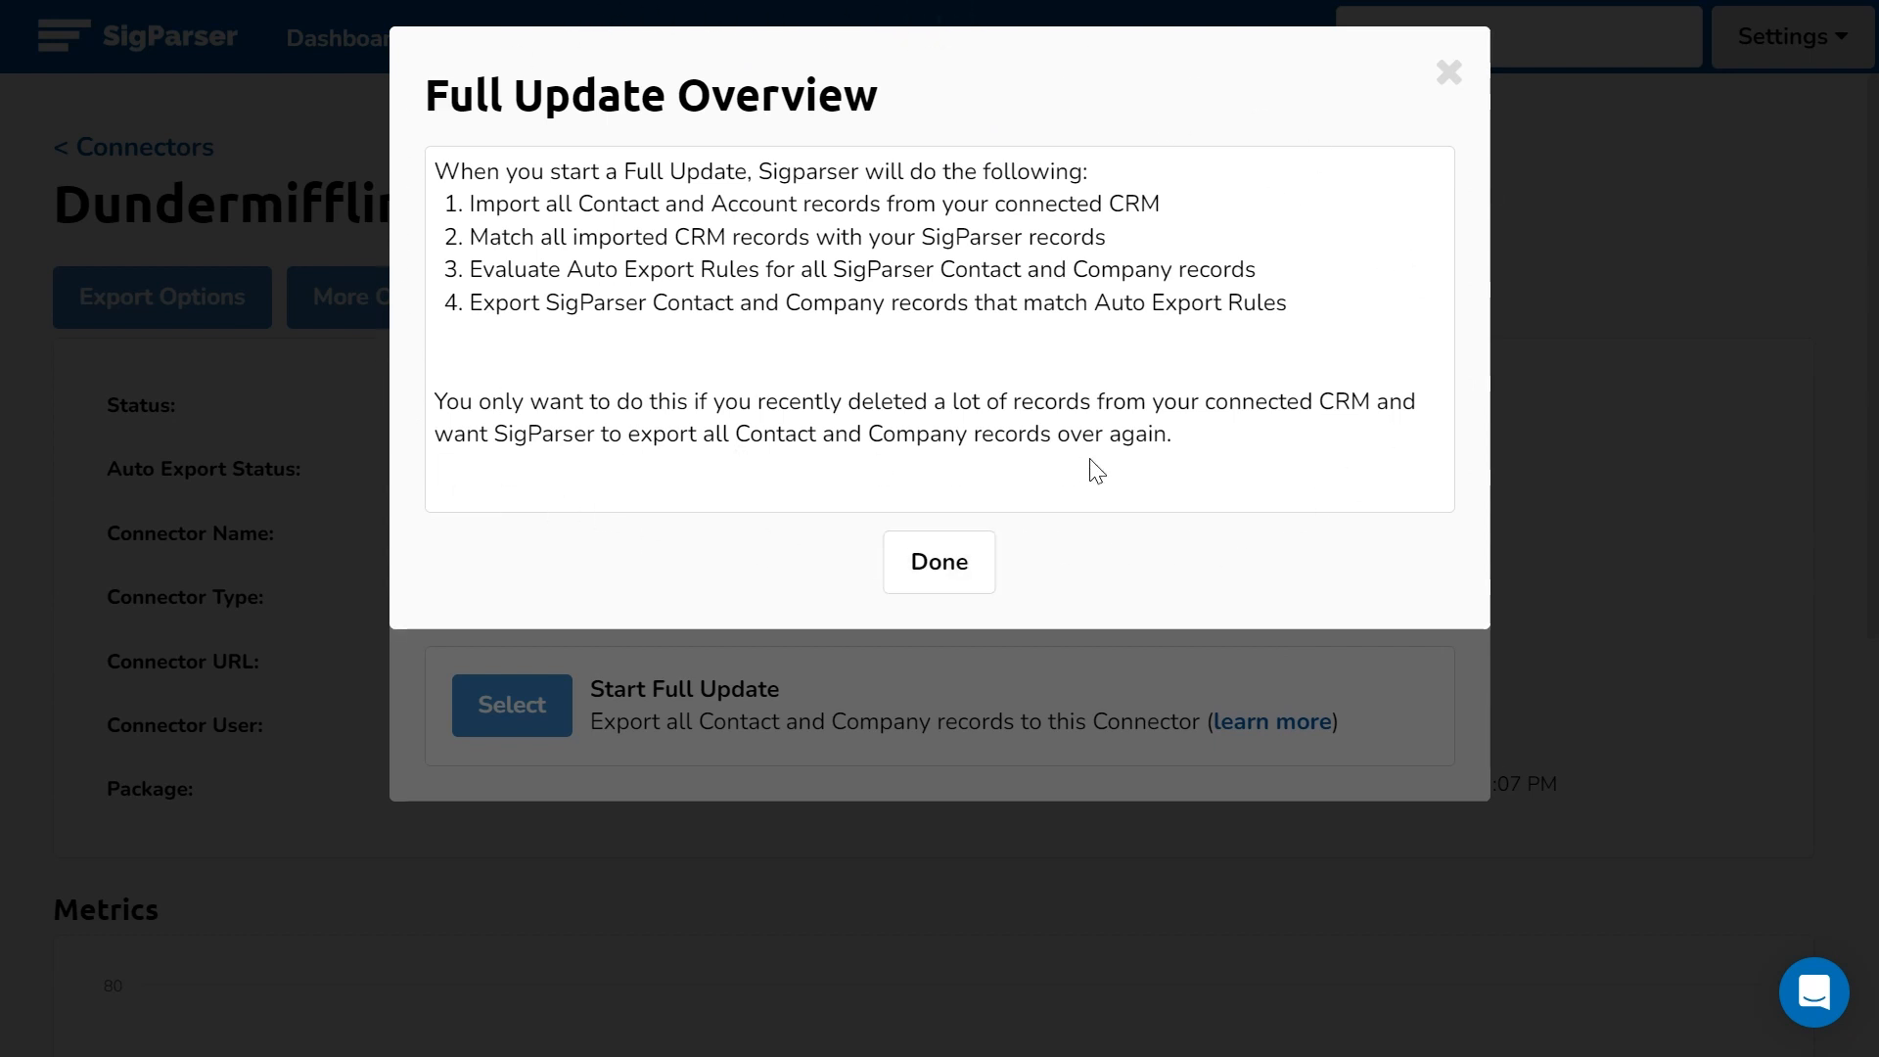
left_click(965, 587)
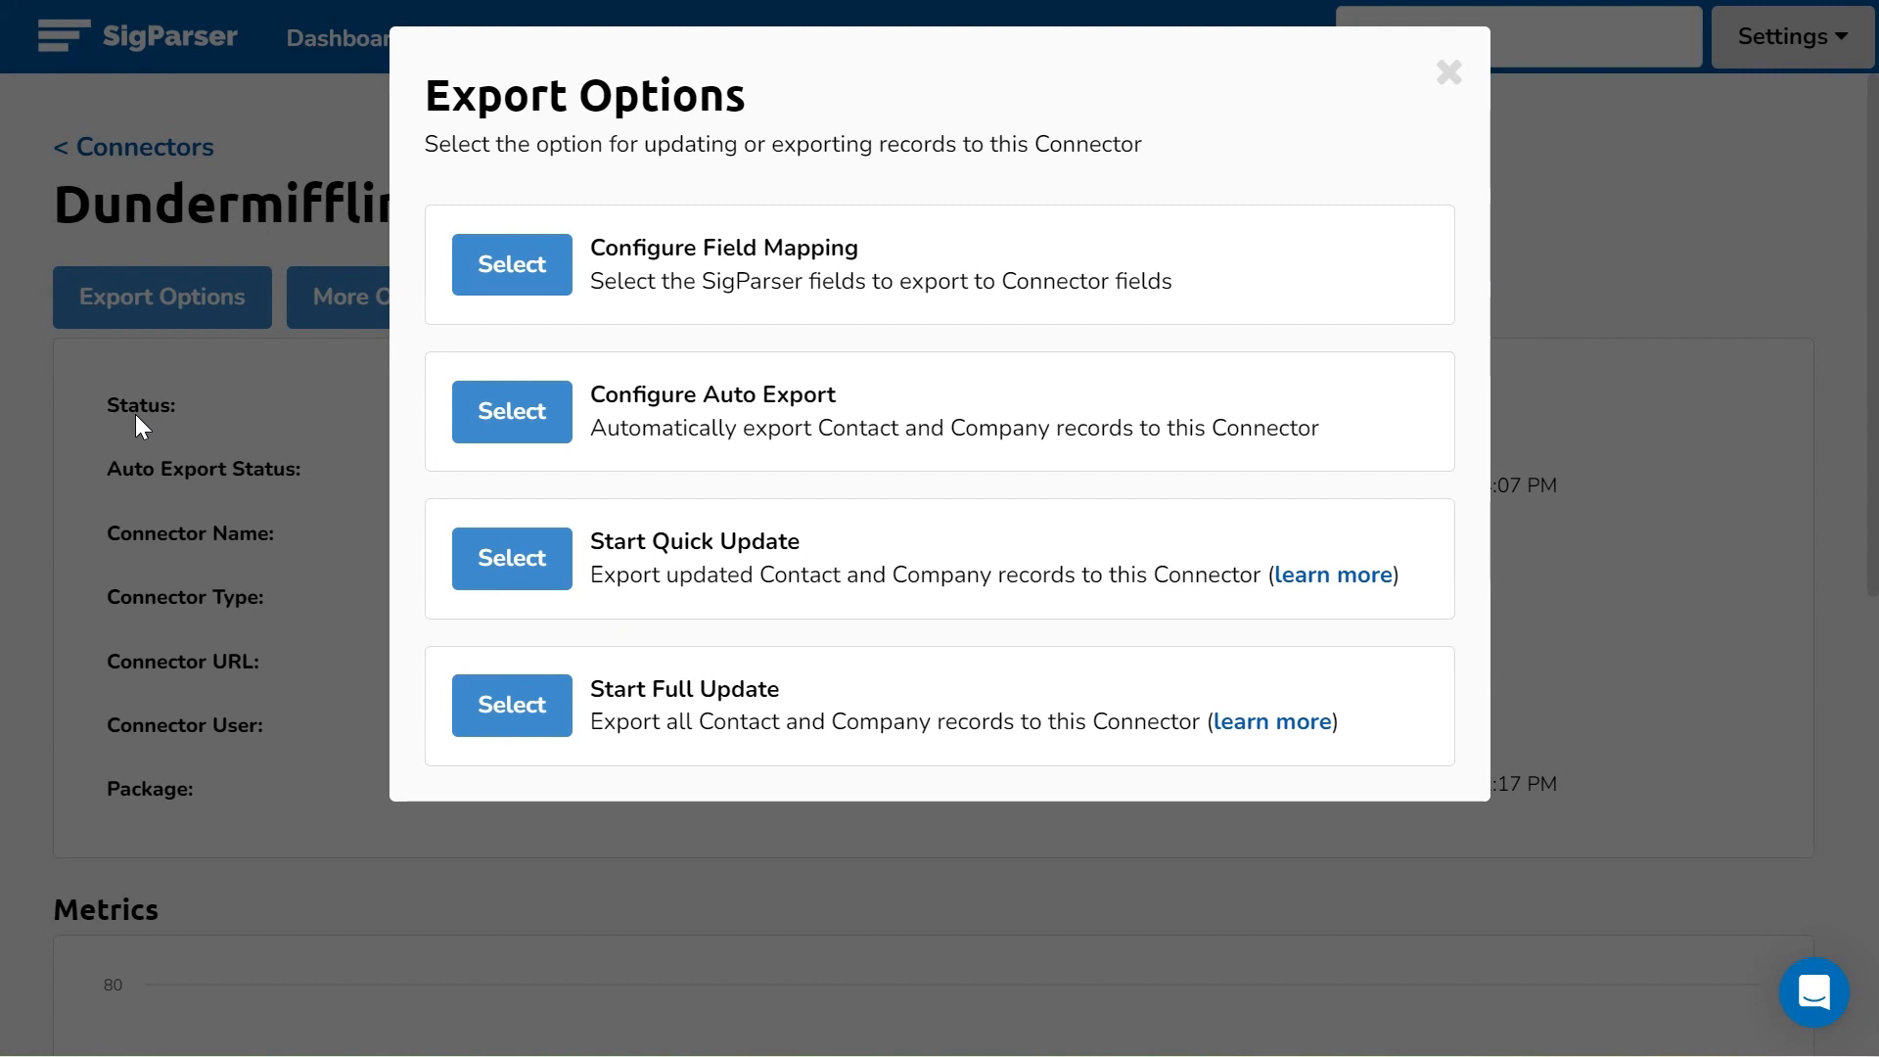
left_click(1449, 72)
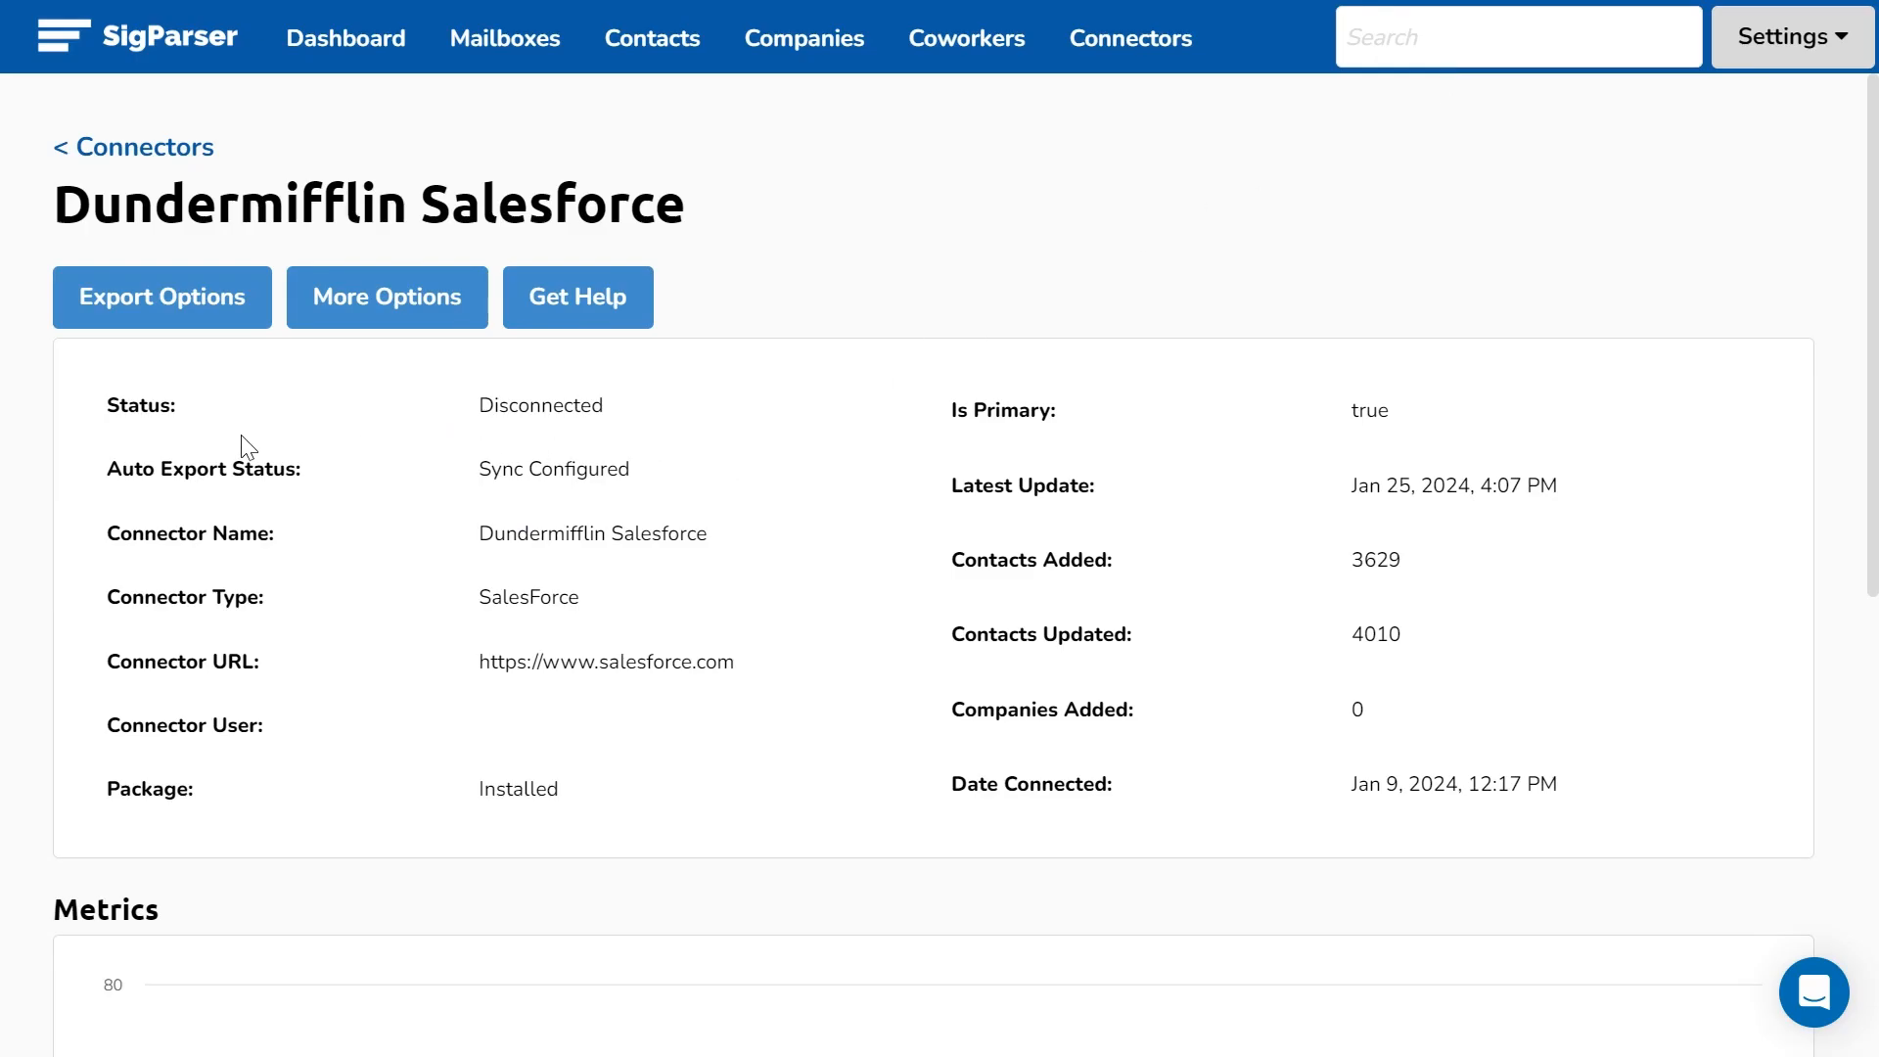
left_click_drag(634, 468, 480, 492)
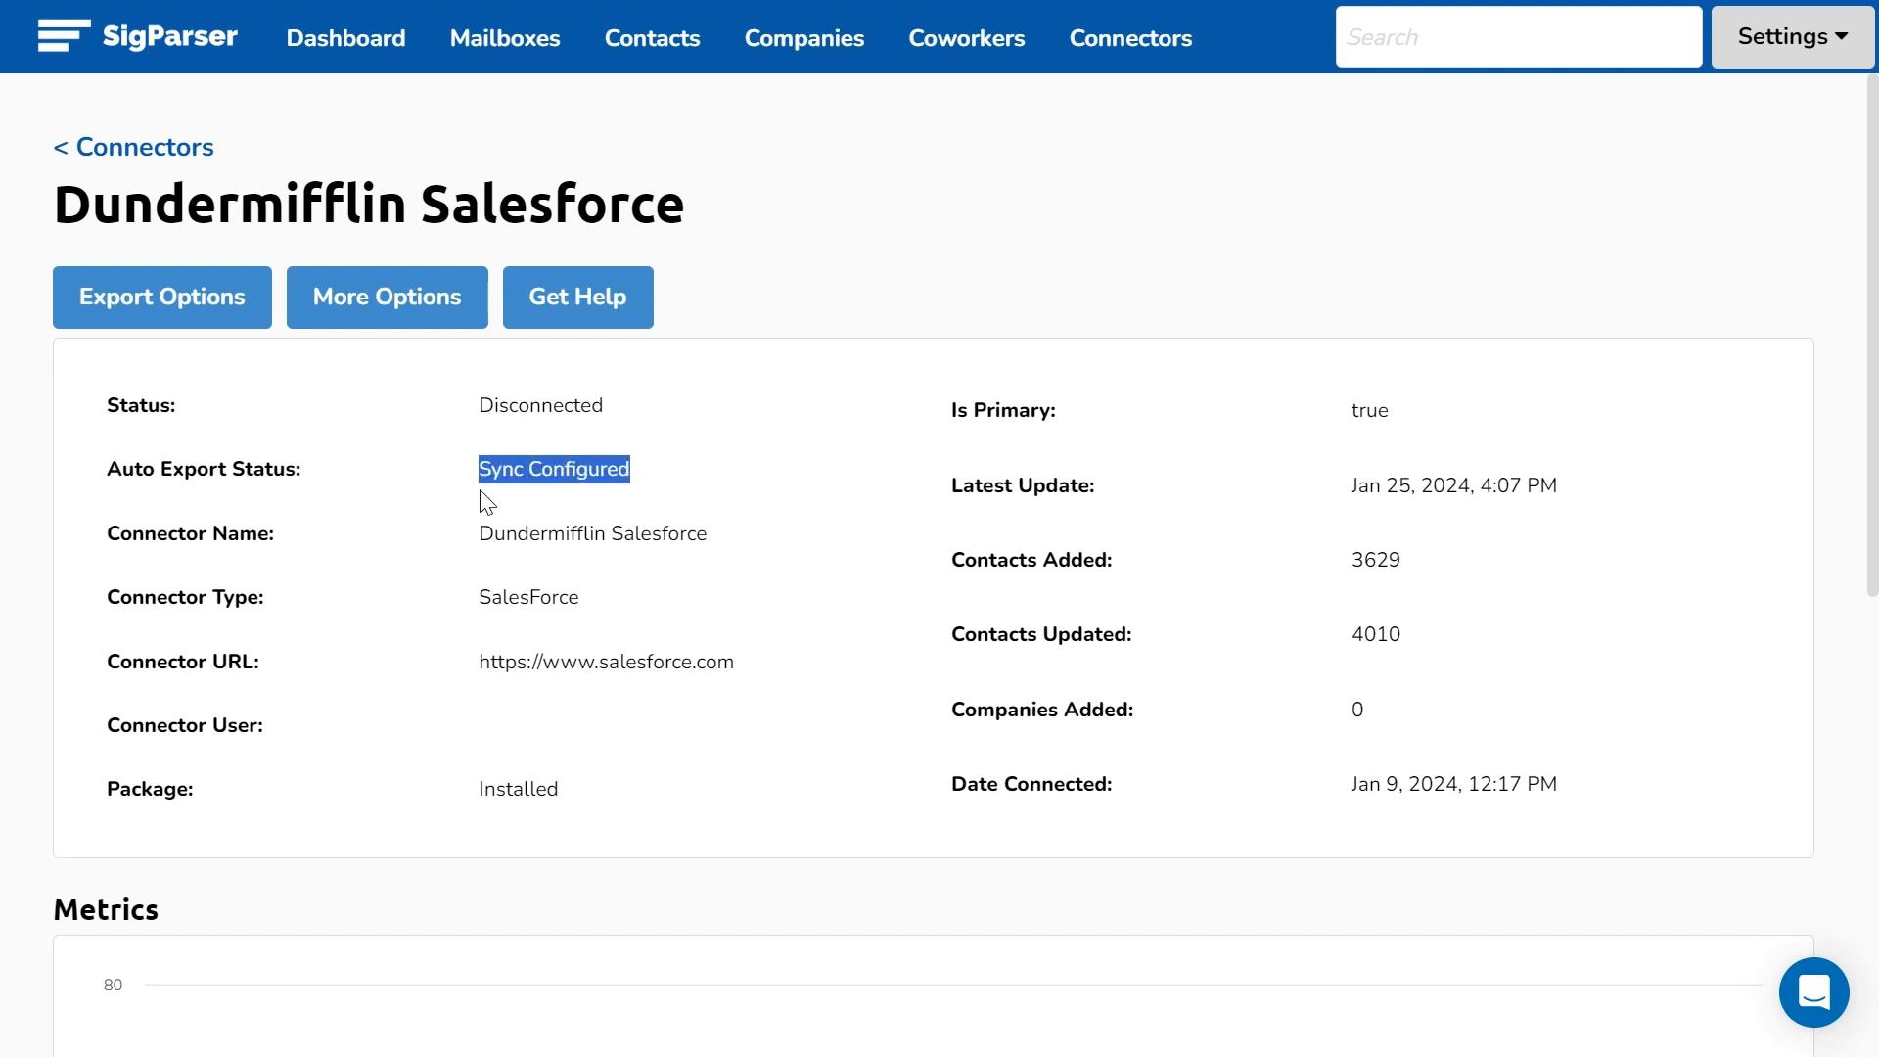
- Show the contacts list in the Contacts with CRM Company view and look through its In CRM column
left_click(709, 494)
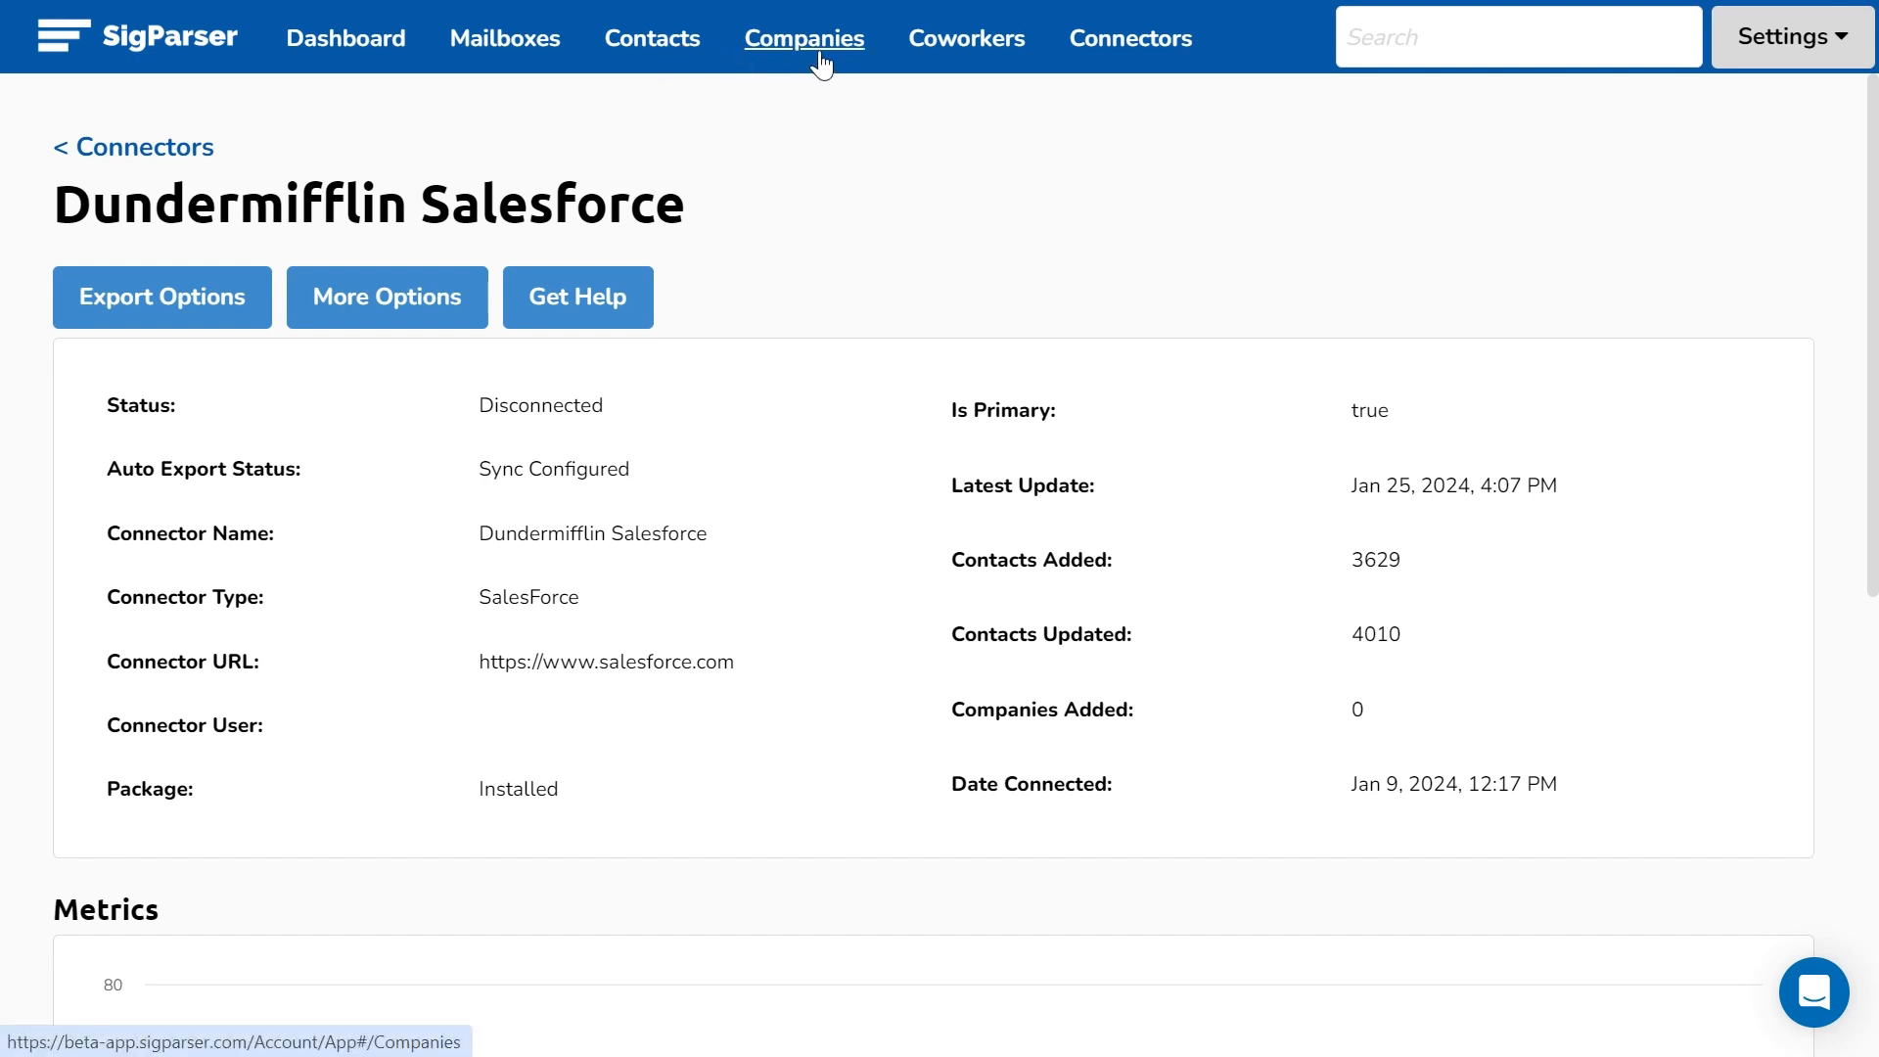
left_click(646, 61)
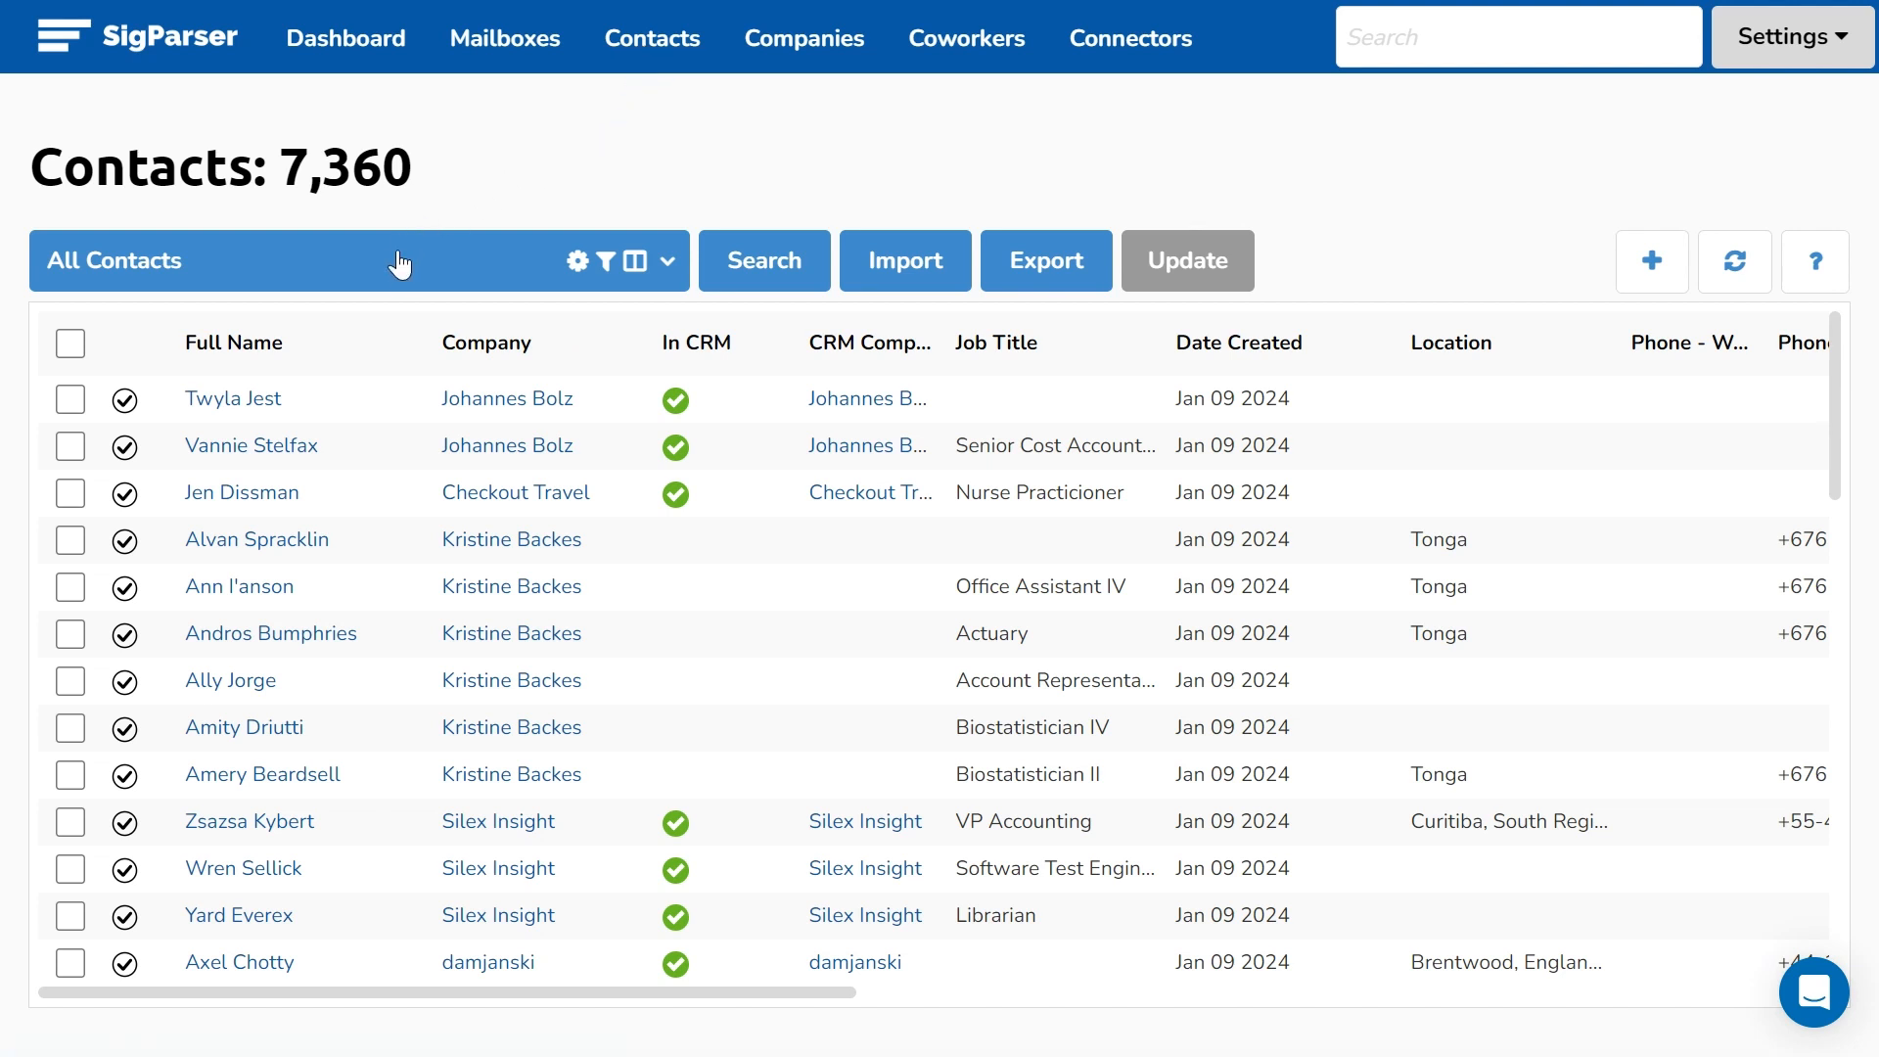
left_click(456, 274)
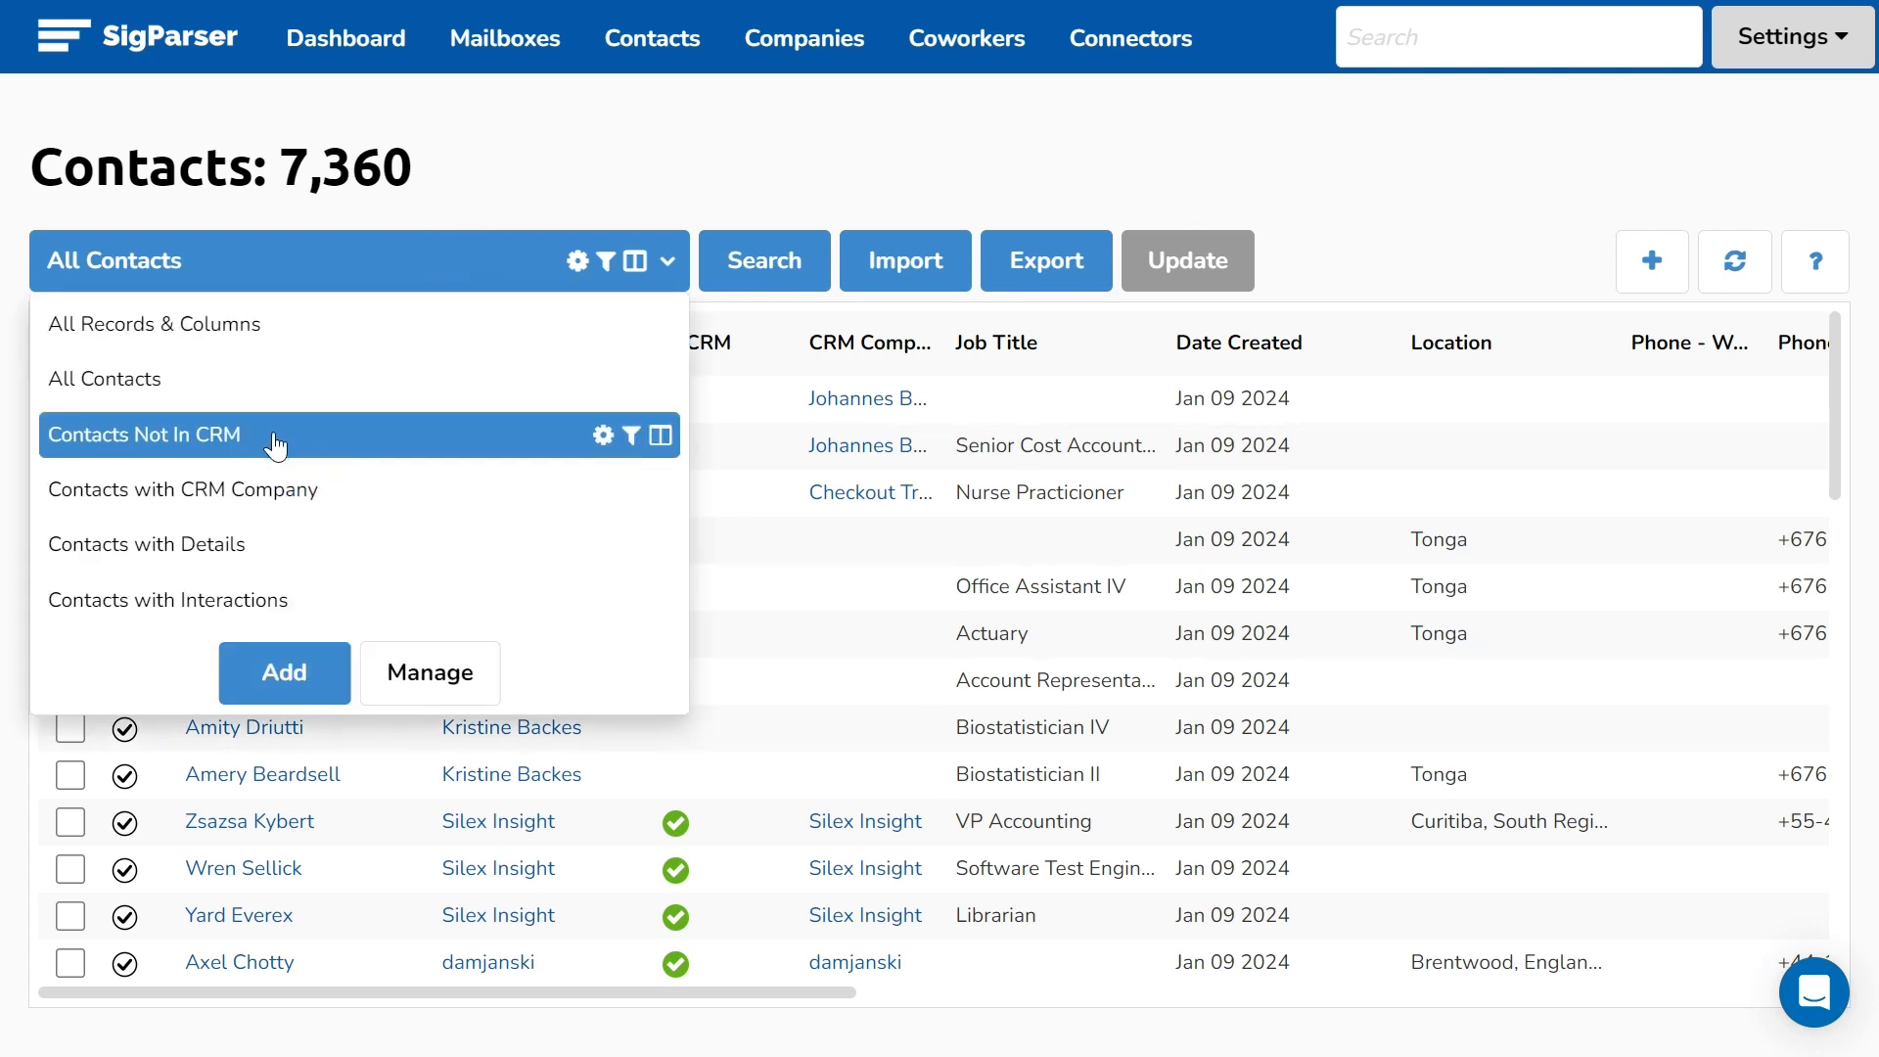
left_click(307, 508)
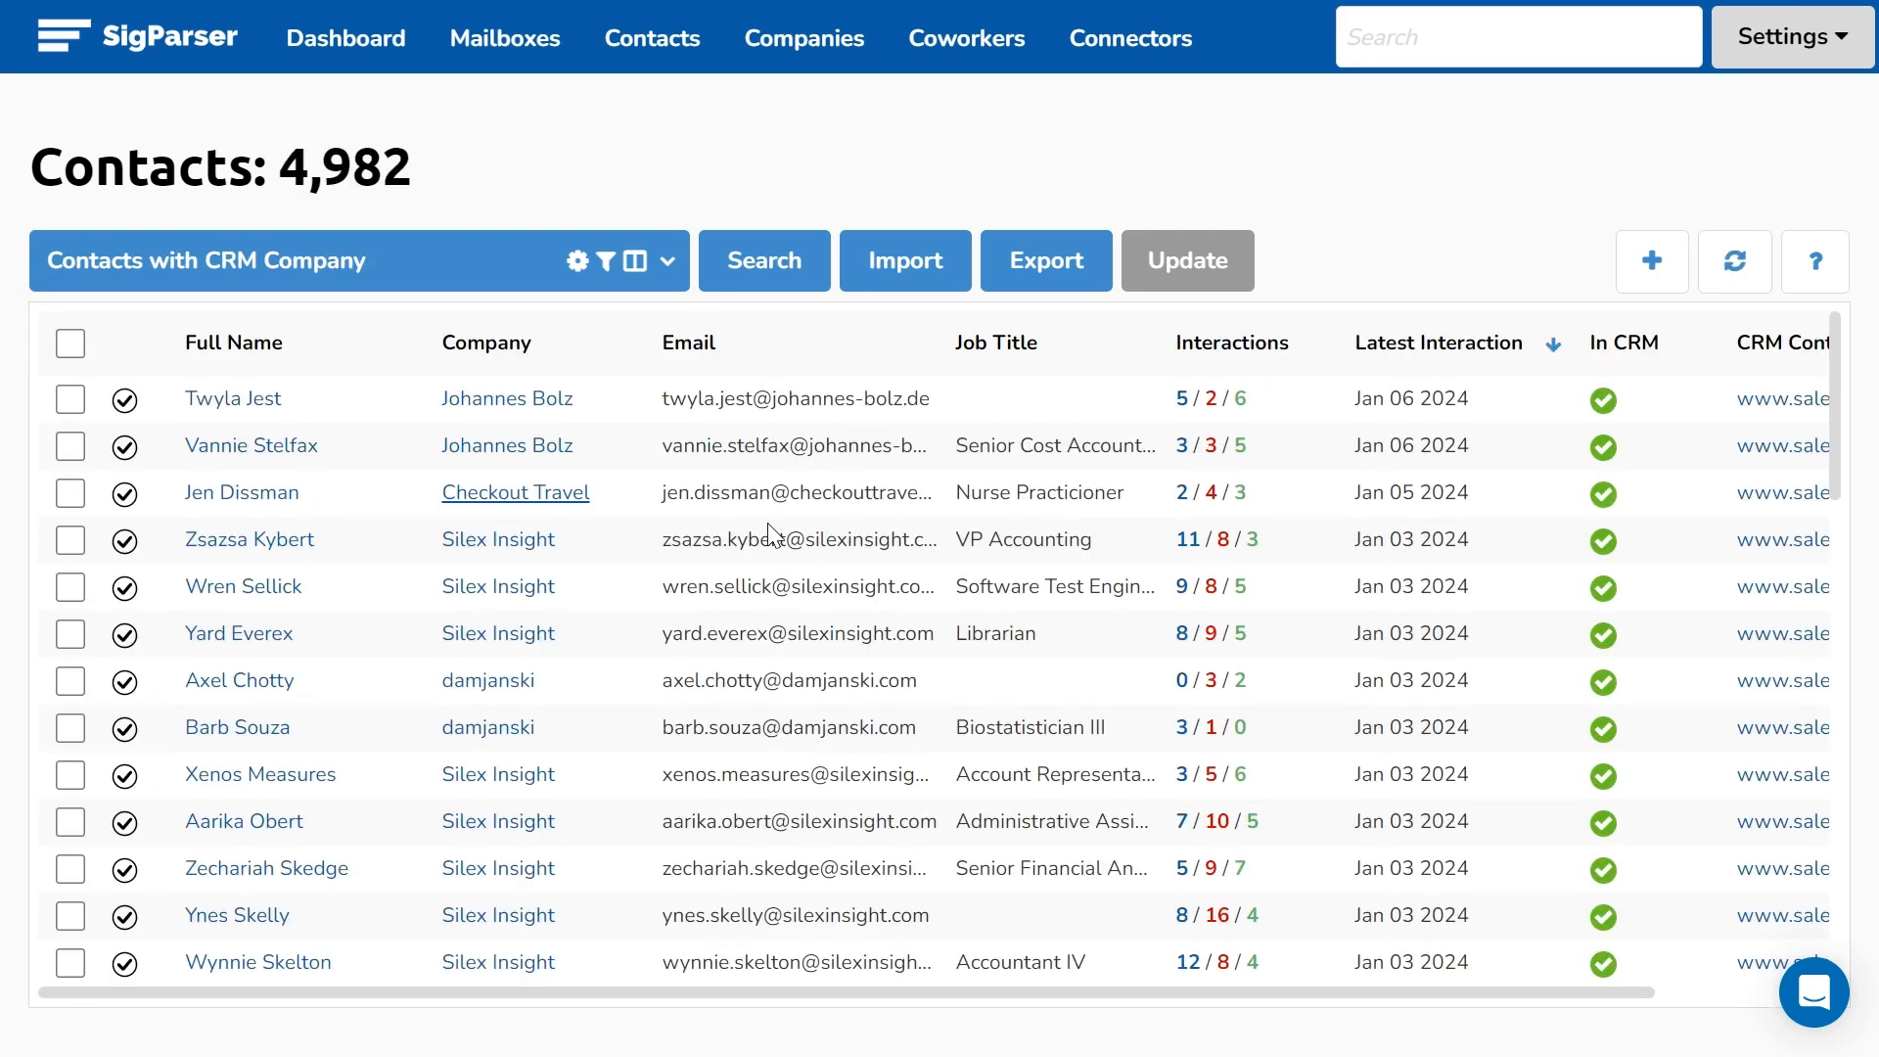
scroll(1613, 587, "down", 5)
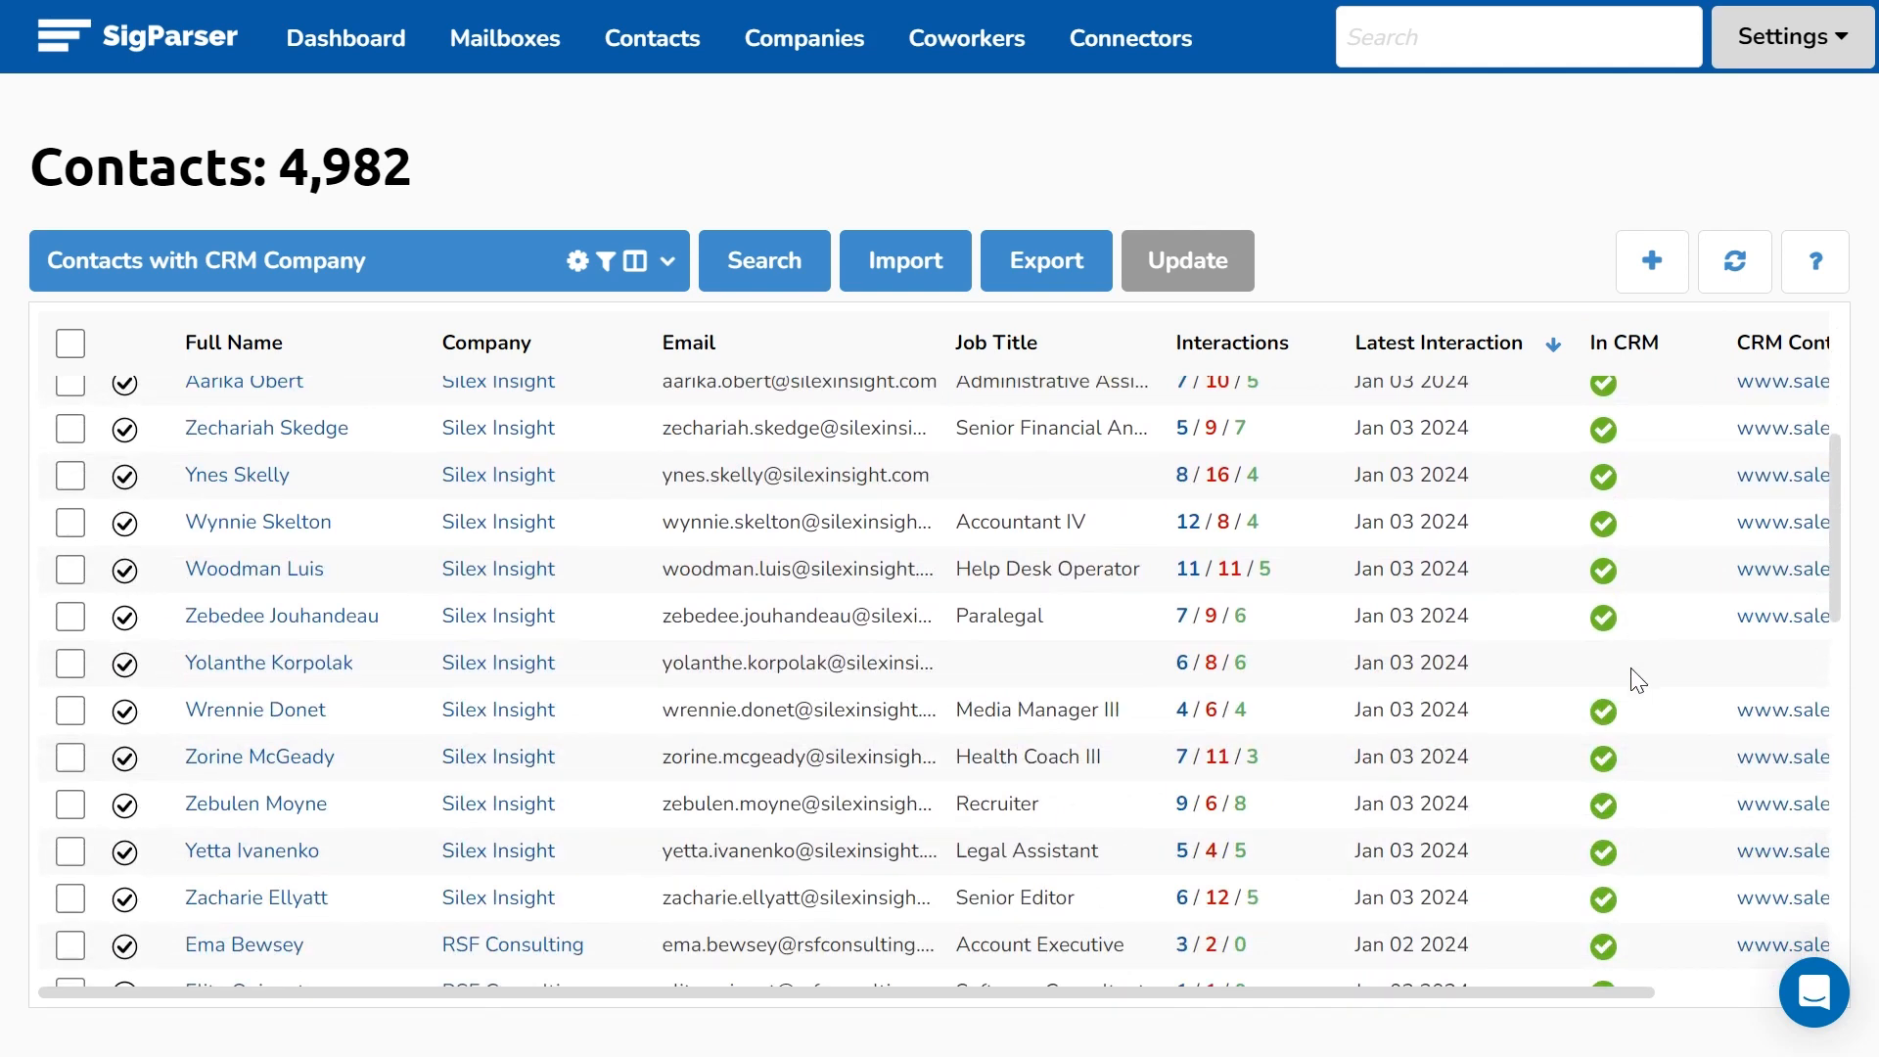
scroll(1635, 675, "up", 5)
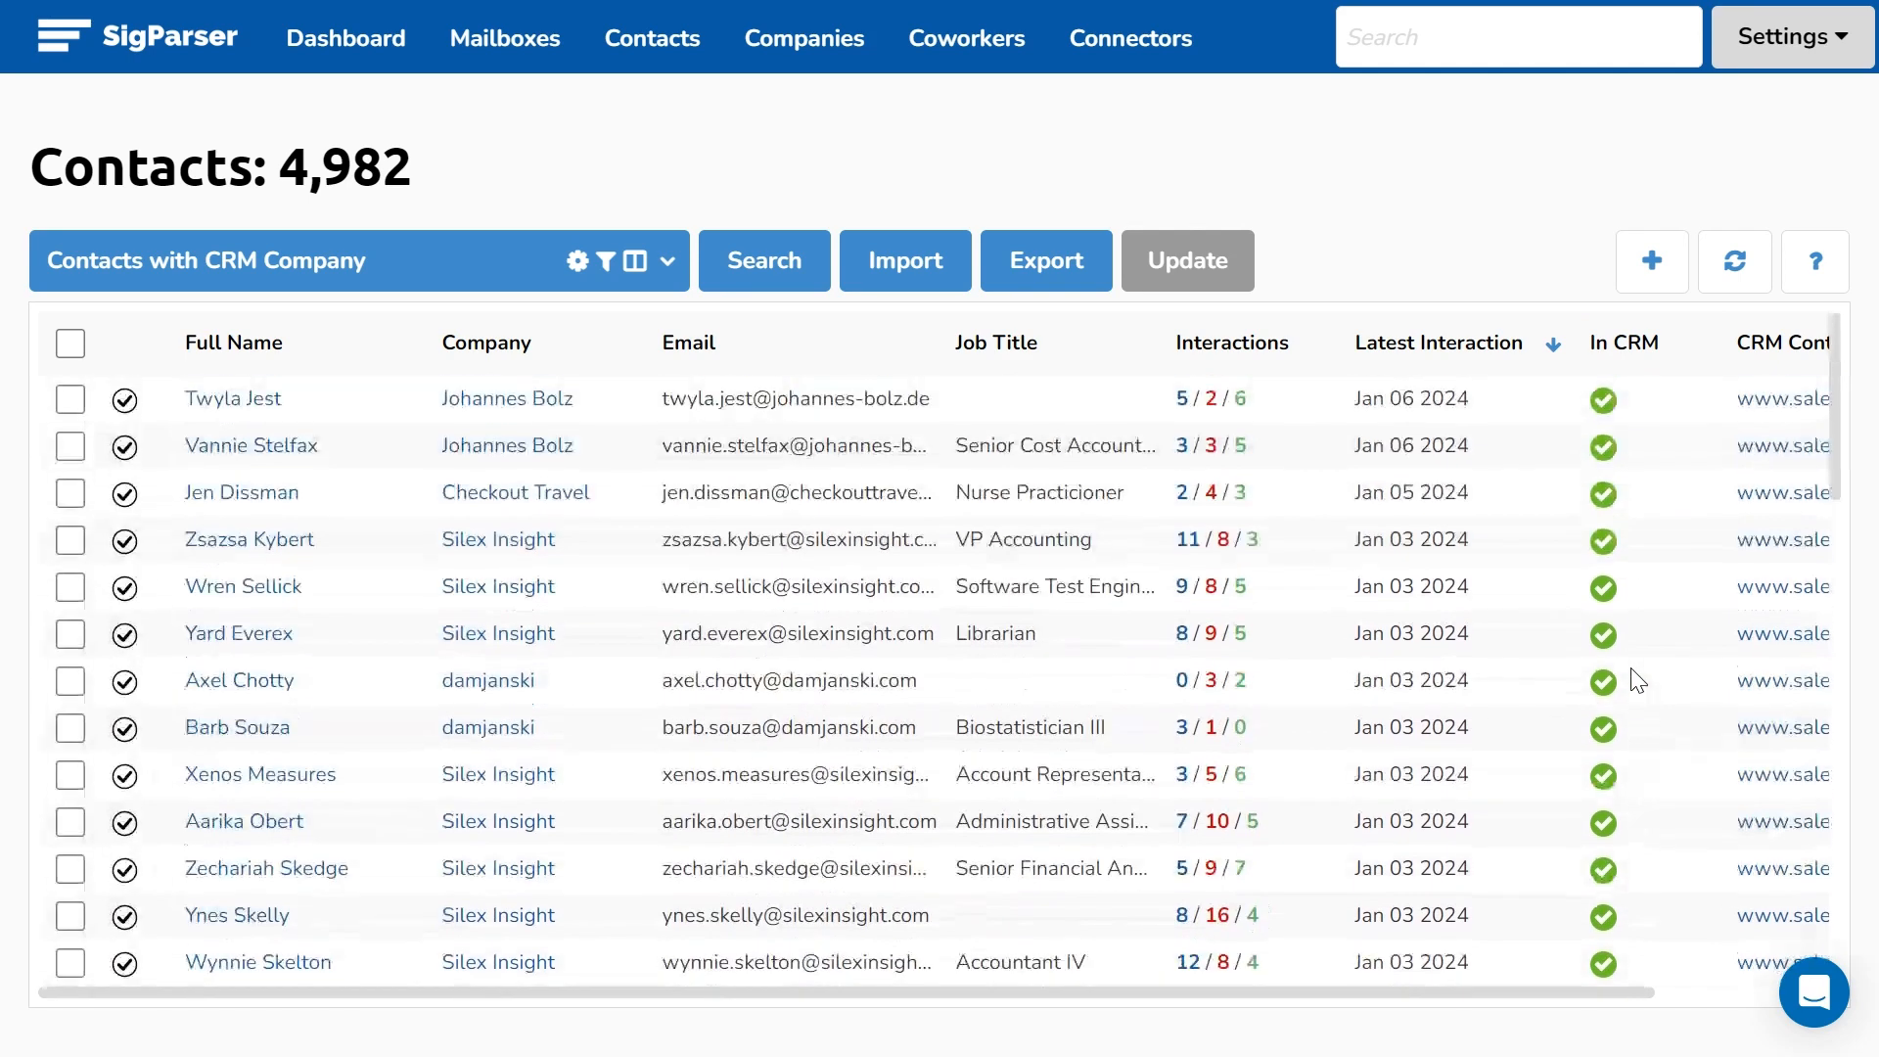
- Try adding the CRM Contact Matches and CRM Company Match Reason columns to the Contacts with CRM Company view, and leave the column settings without saving
left_click(635, 260)
scroll(591, 416, "down", 2)
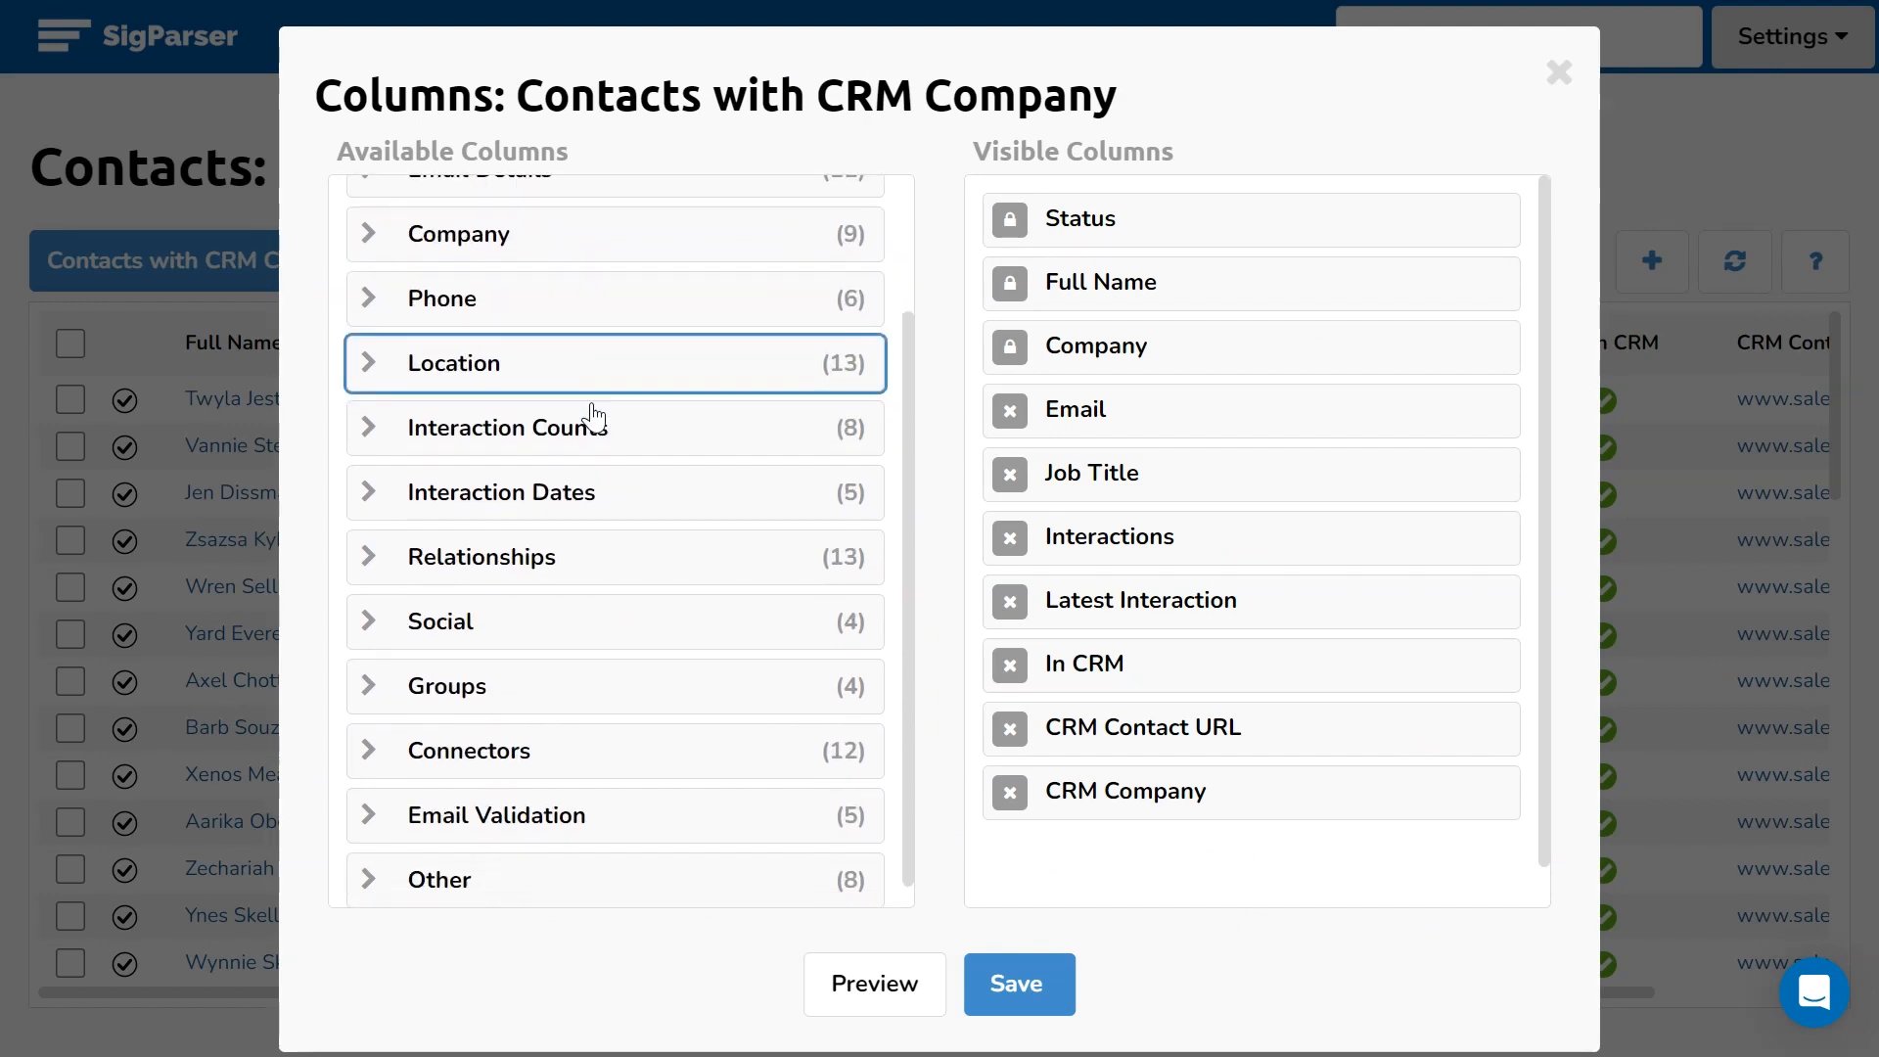
scroll(572, 477, "up", 1)
scroll(573, 477, "down", 2)
left_click(490, 736)
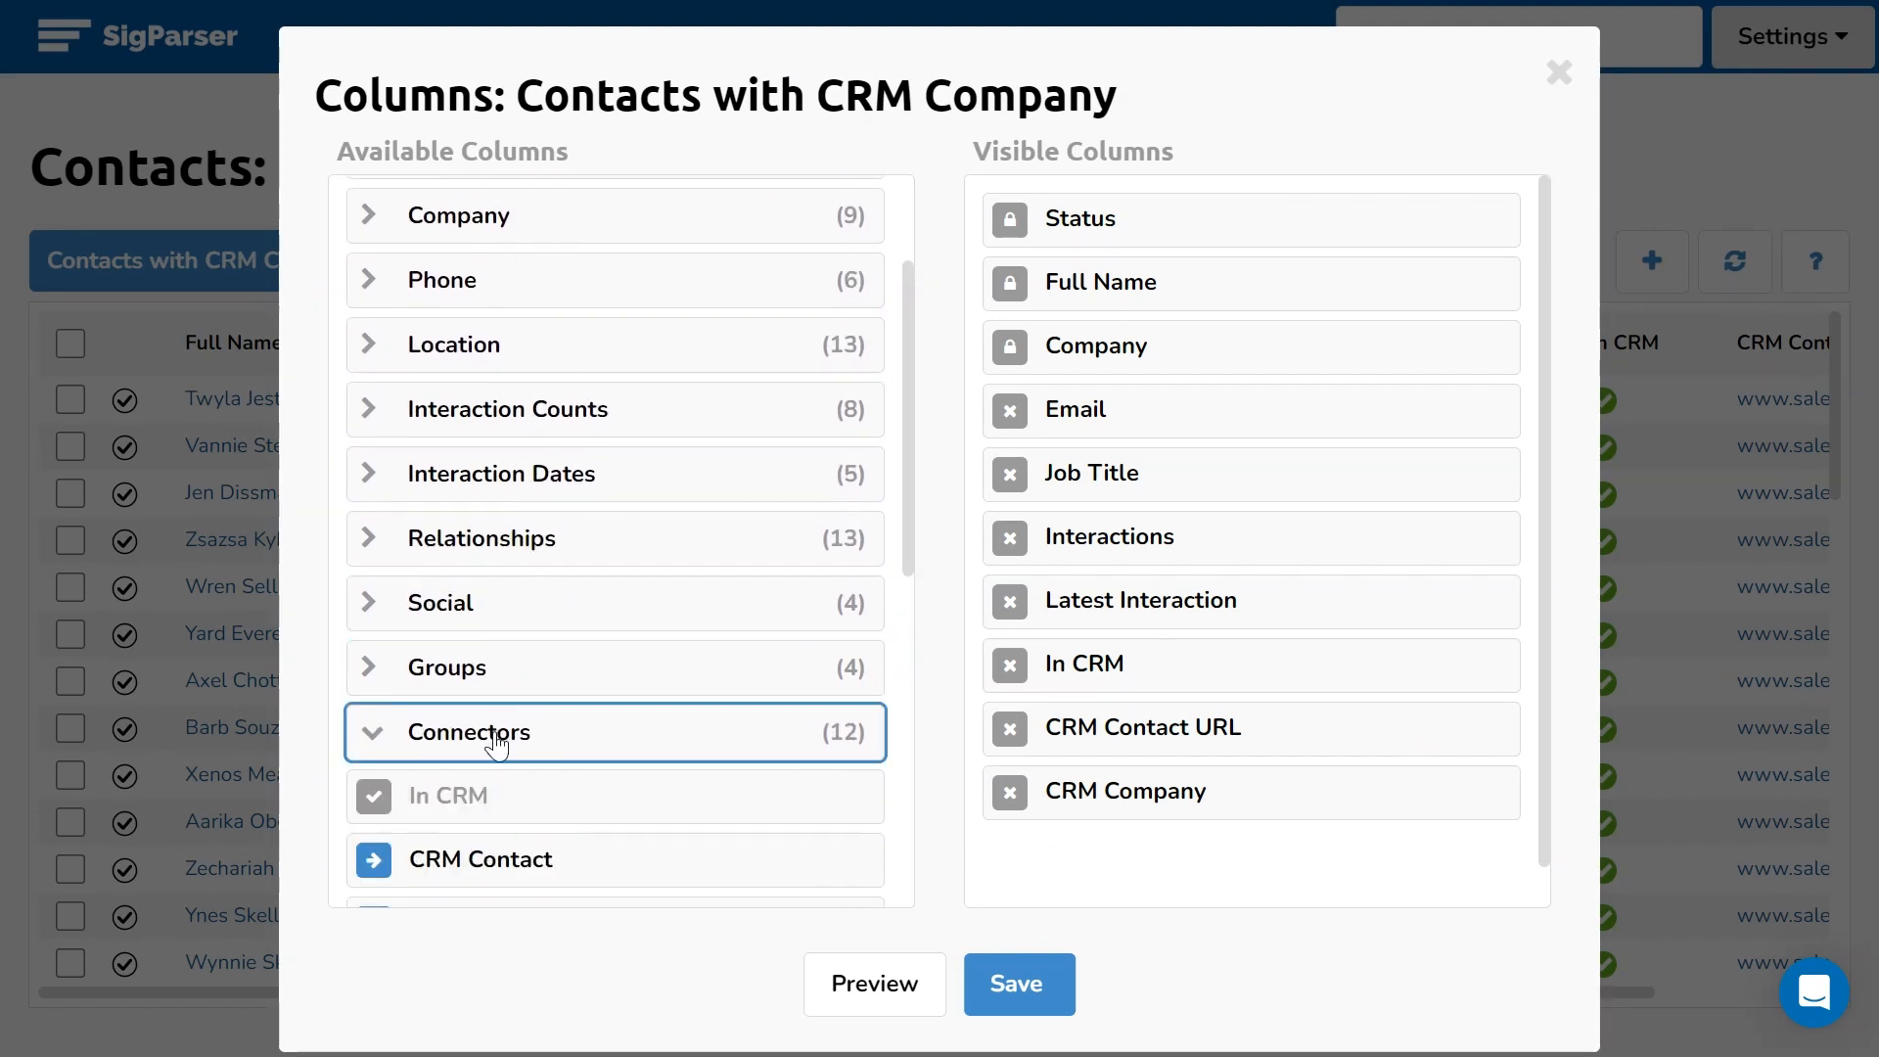
scroll(498, 741, "down", 1)
scroll(504, 742, "down", 3)
left_click(377, 612)
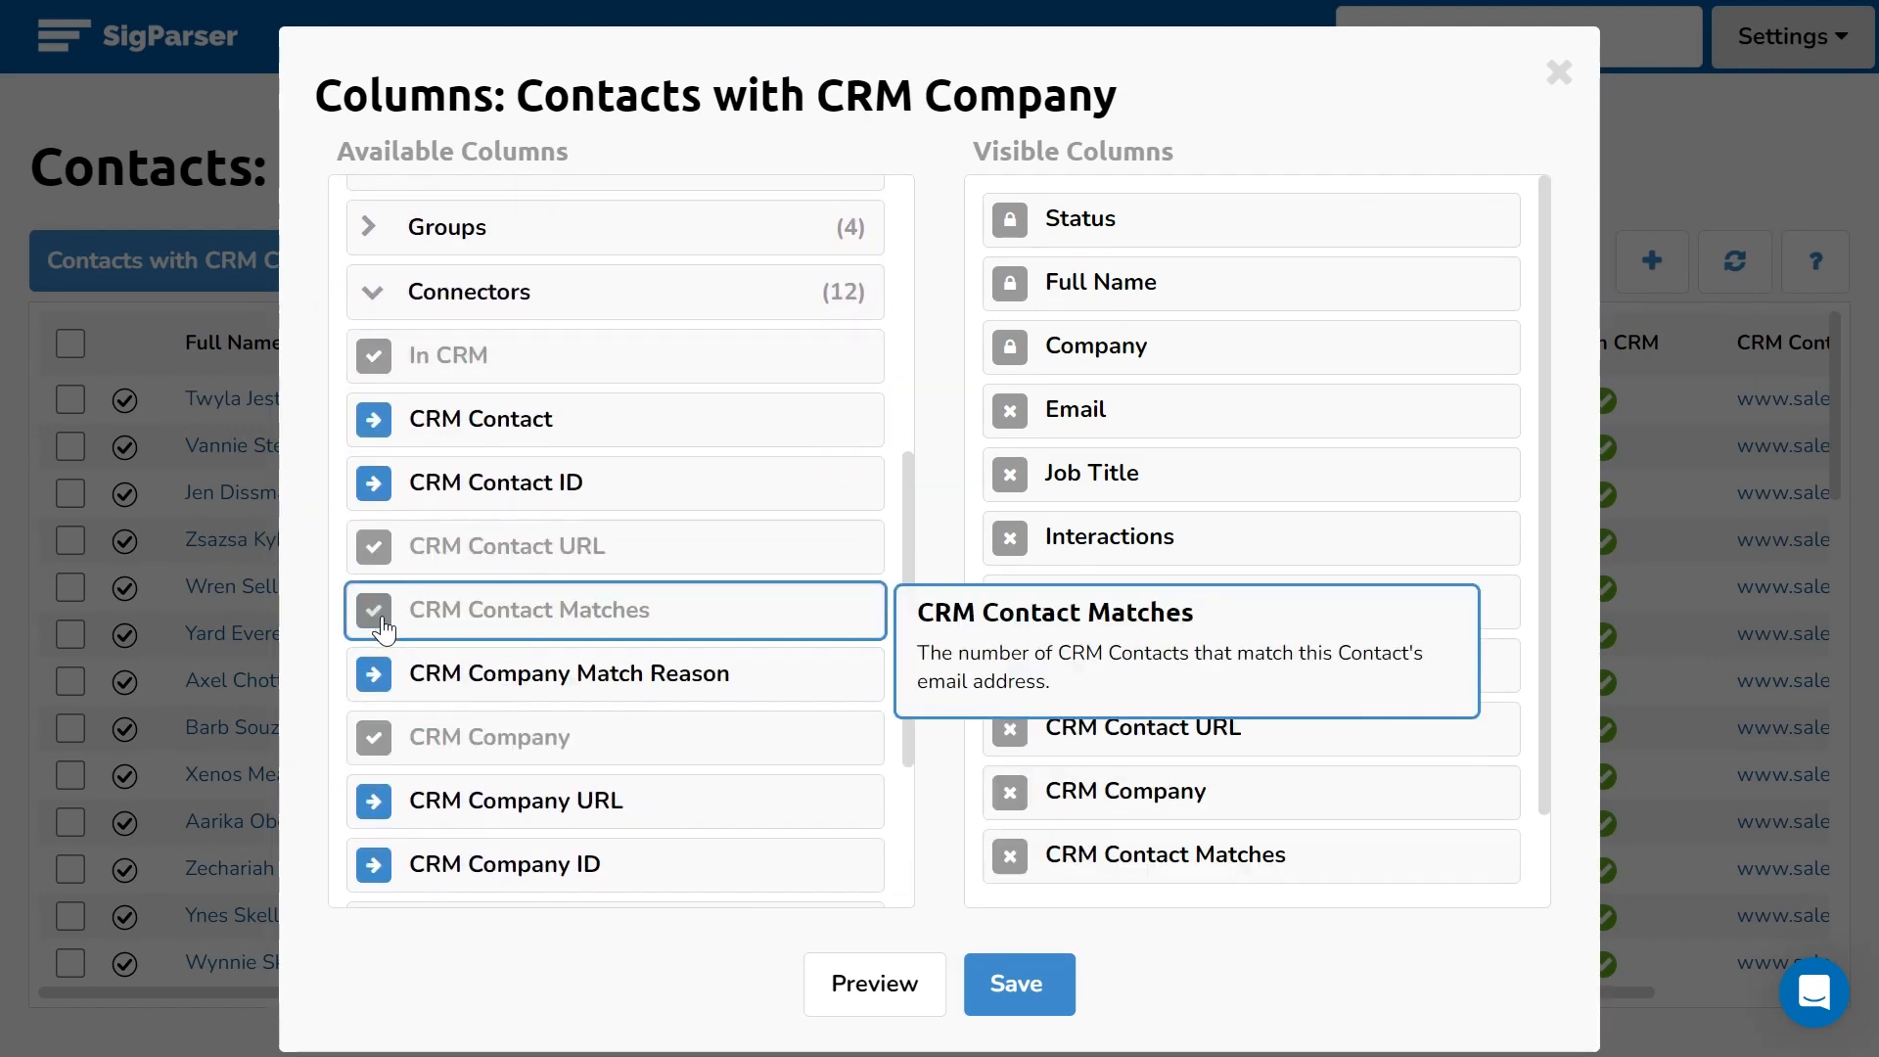
left_click(374, 673)
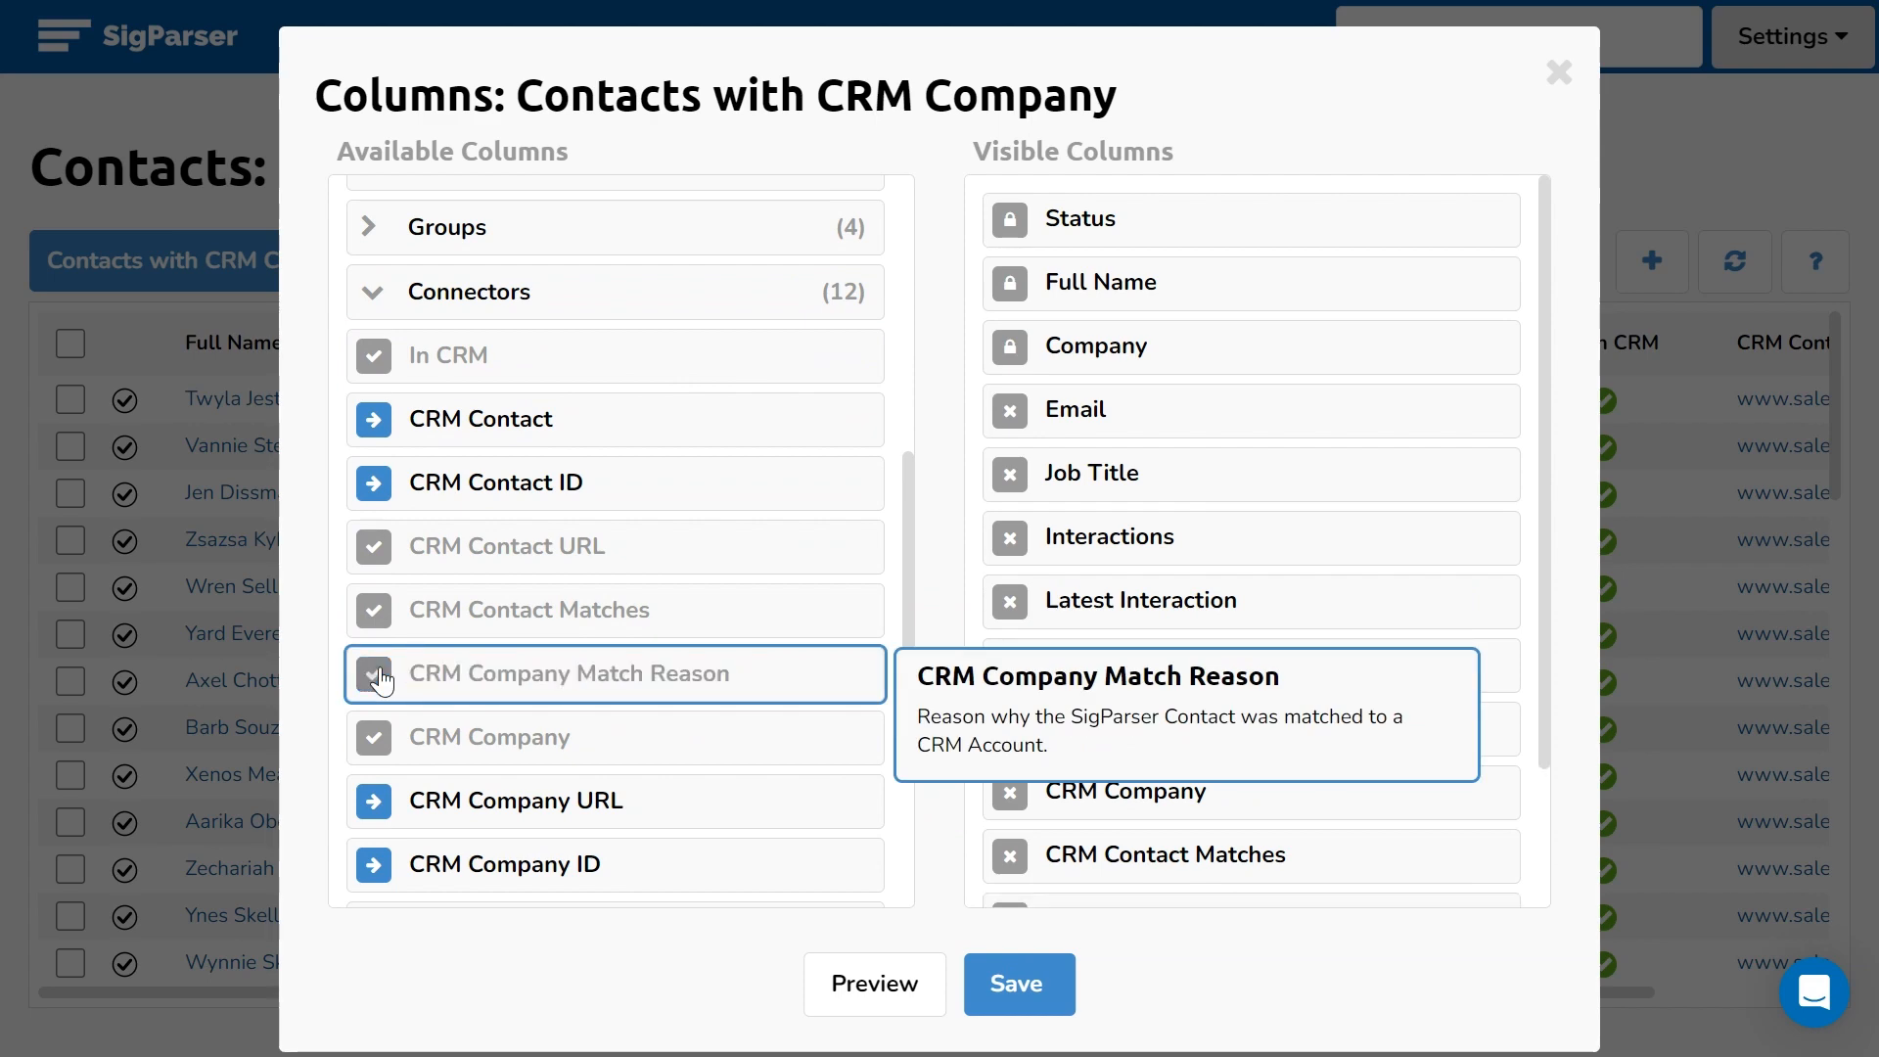
left_click(1560, 73)
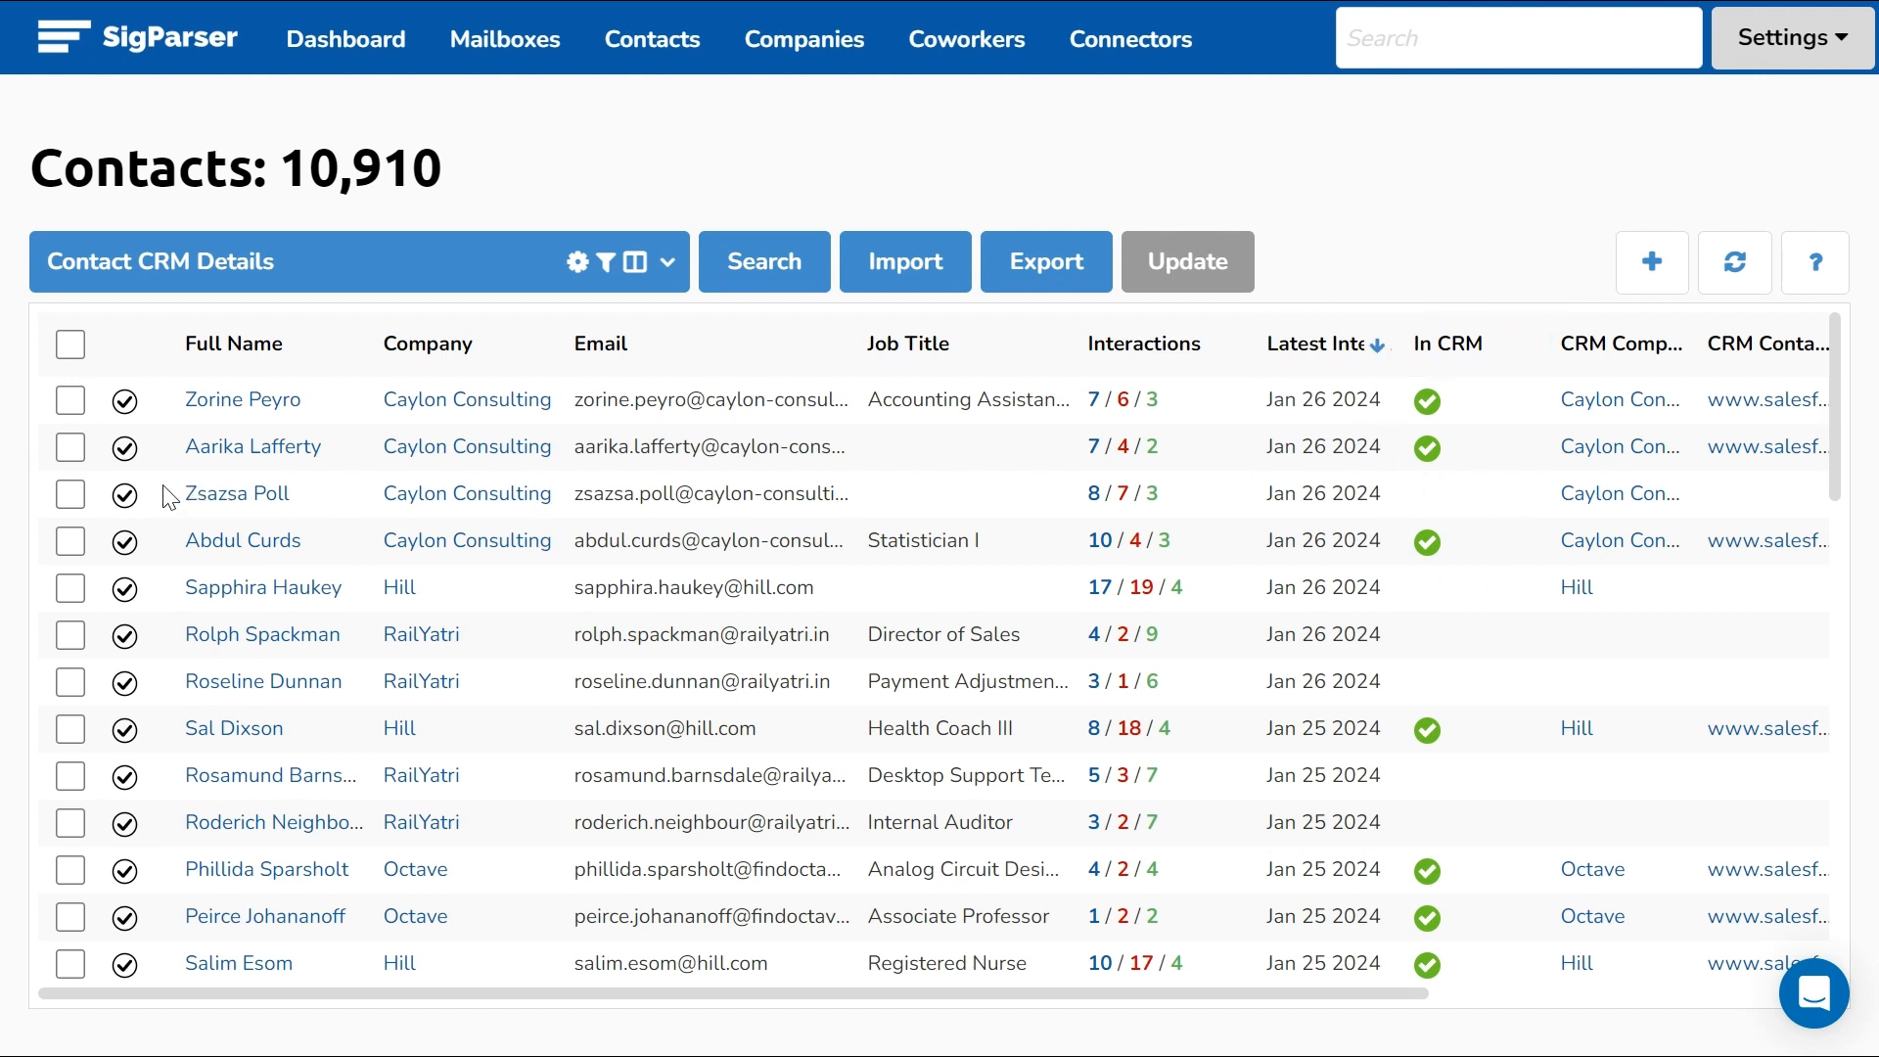
- Export three contacts not in the CRM, one each from Caylon Consulting, Hill and RailYatri, to the Dundermifflin Salesforce connector as Contacts
left_click(70, 496)
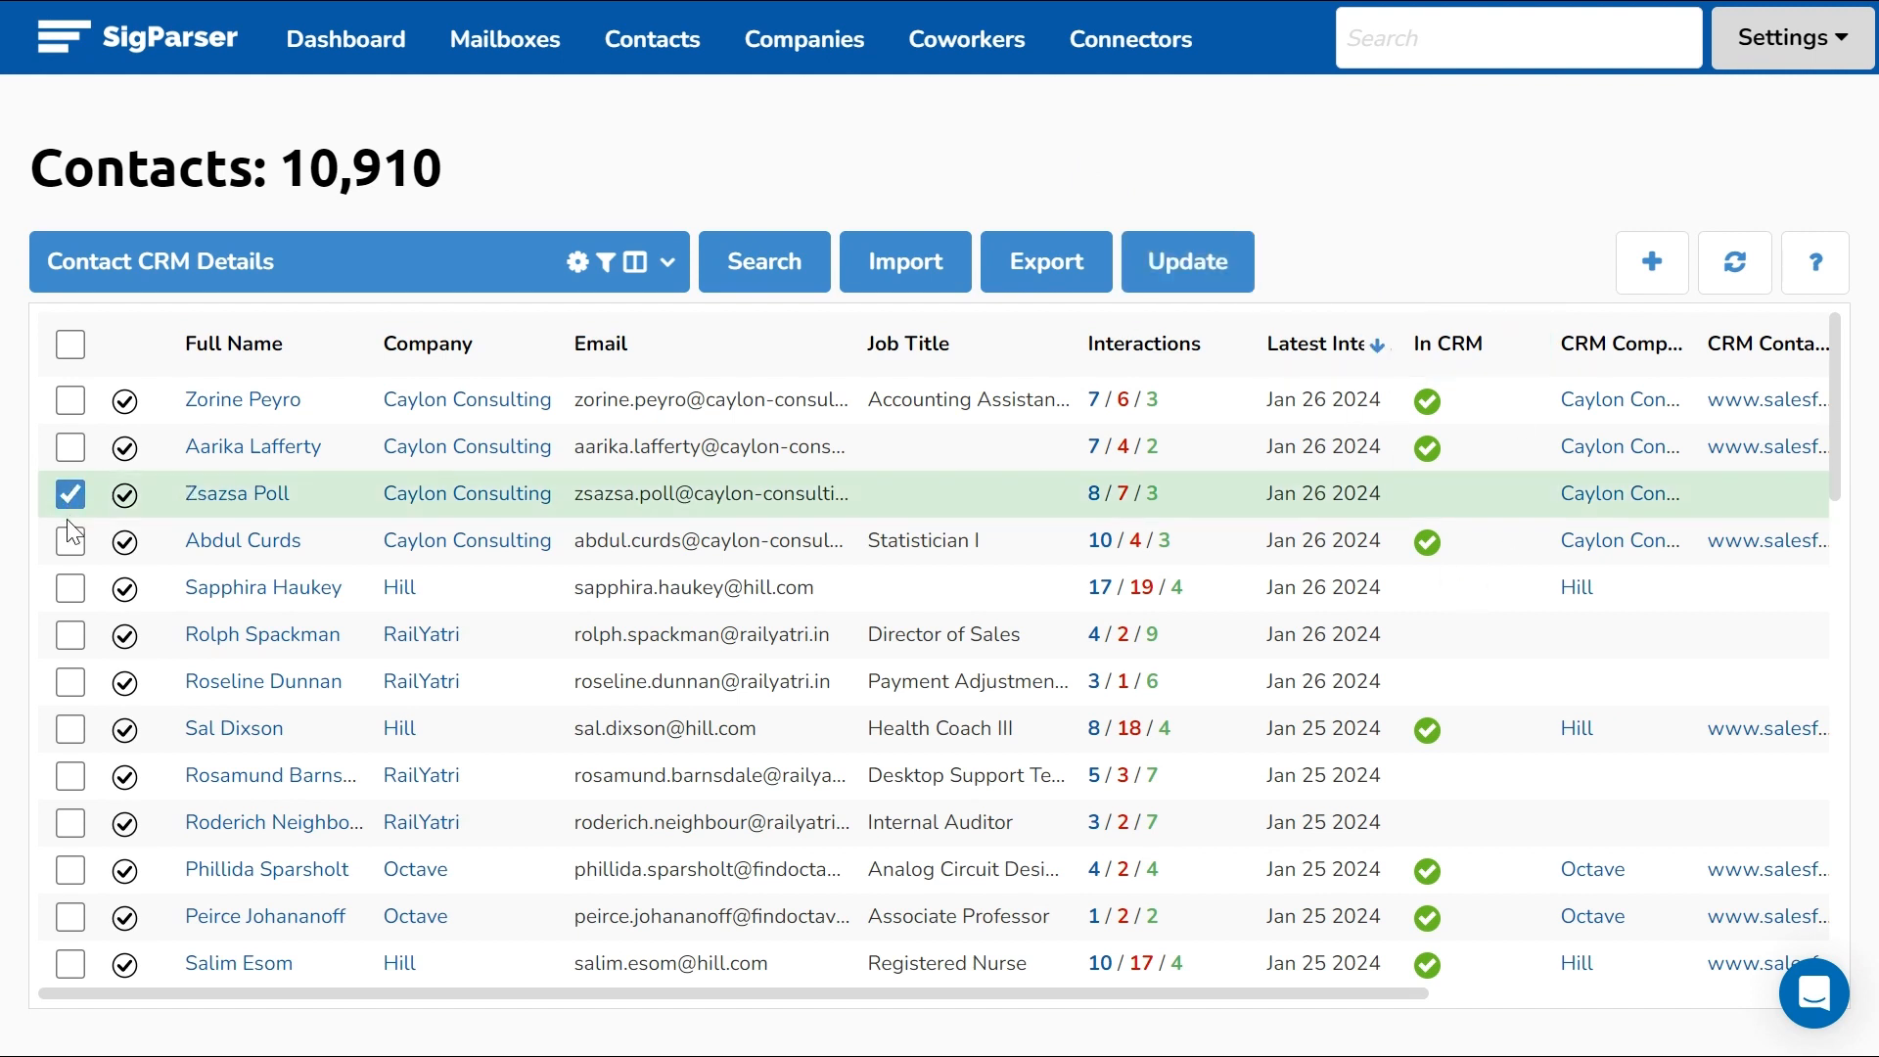
left_click(68, 637)
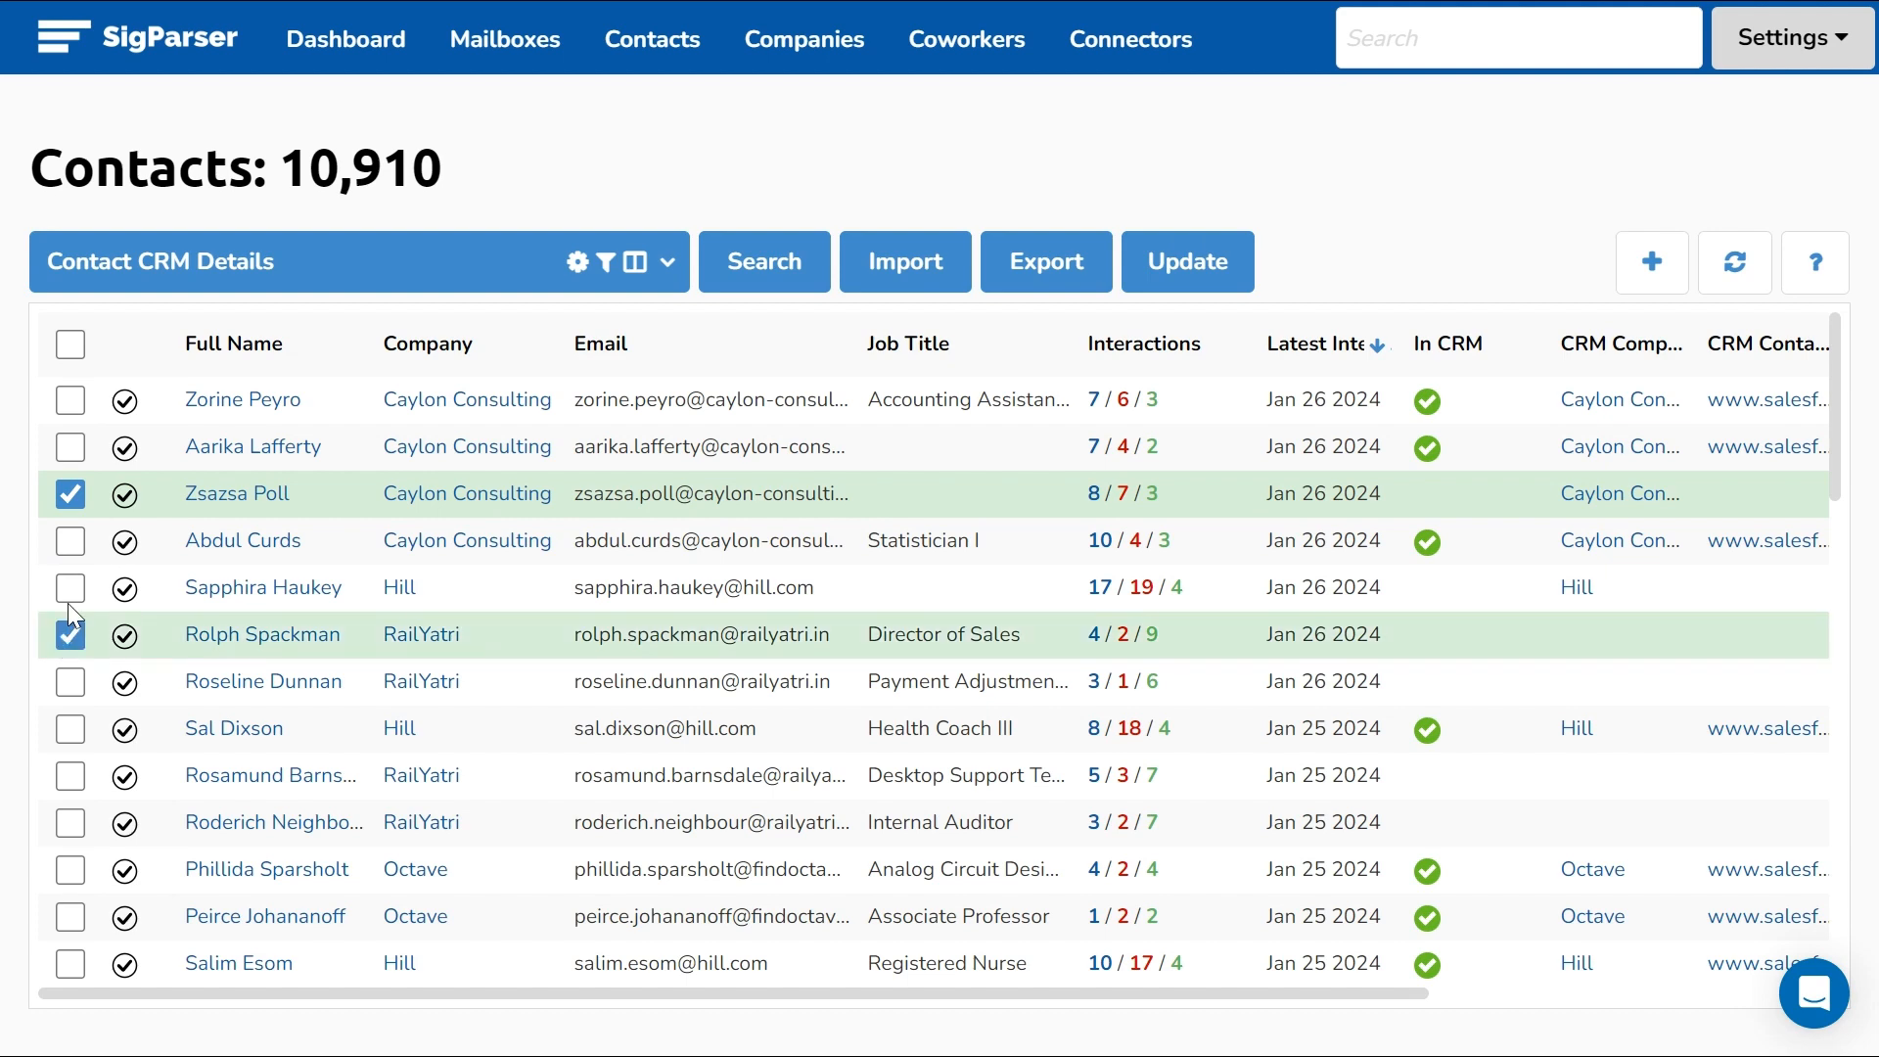
left_click(69, 592)
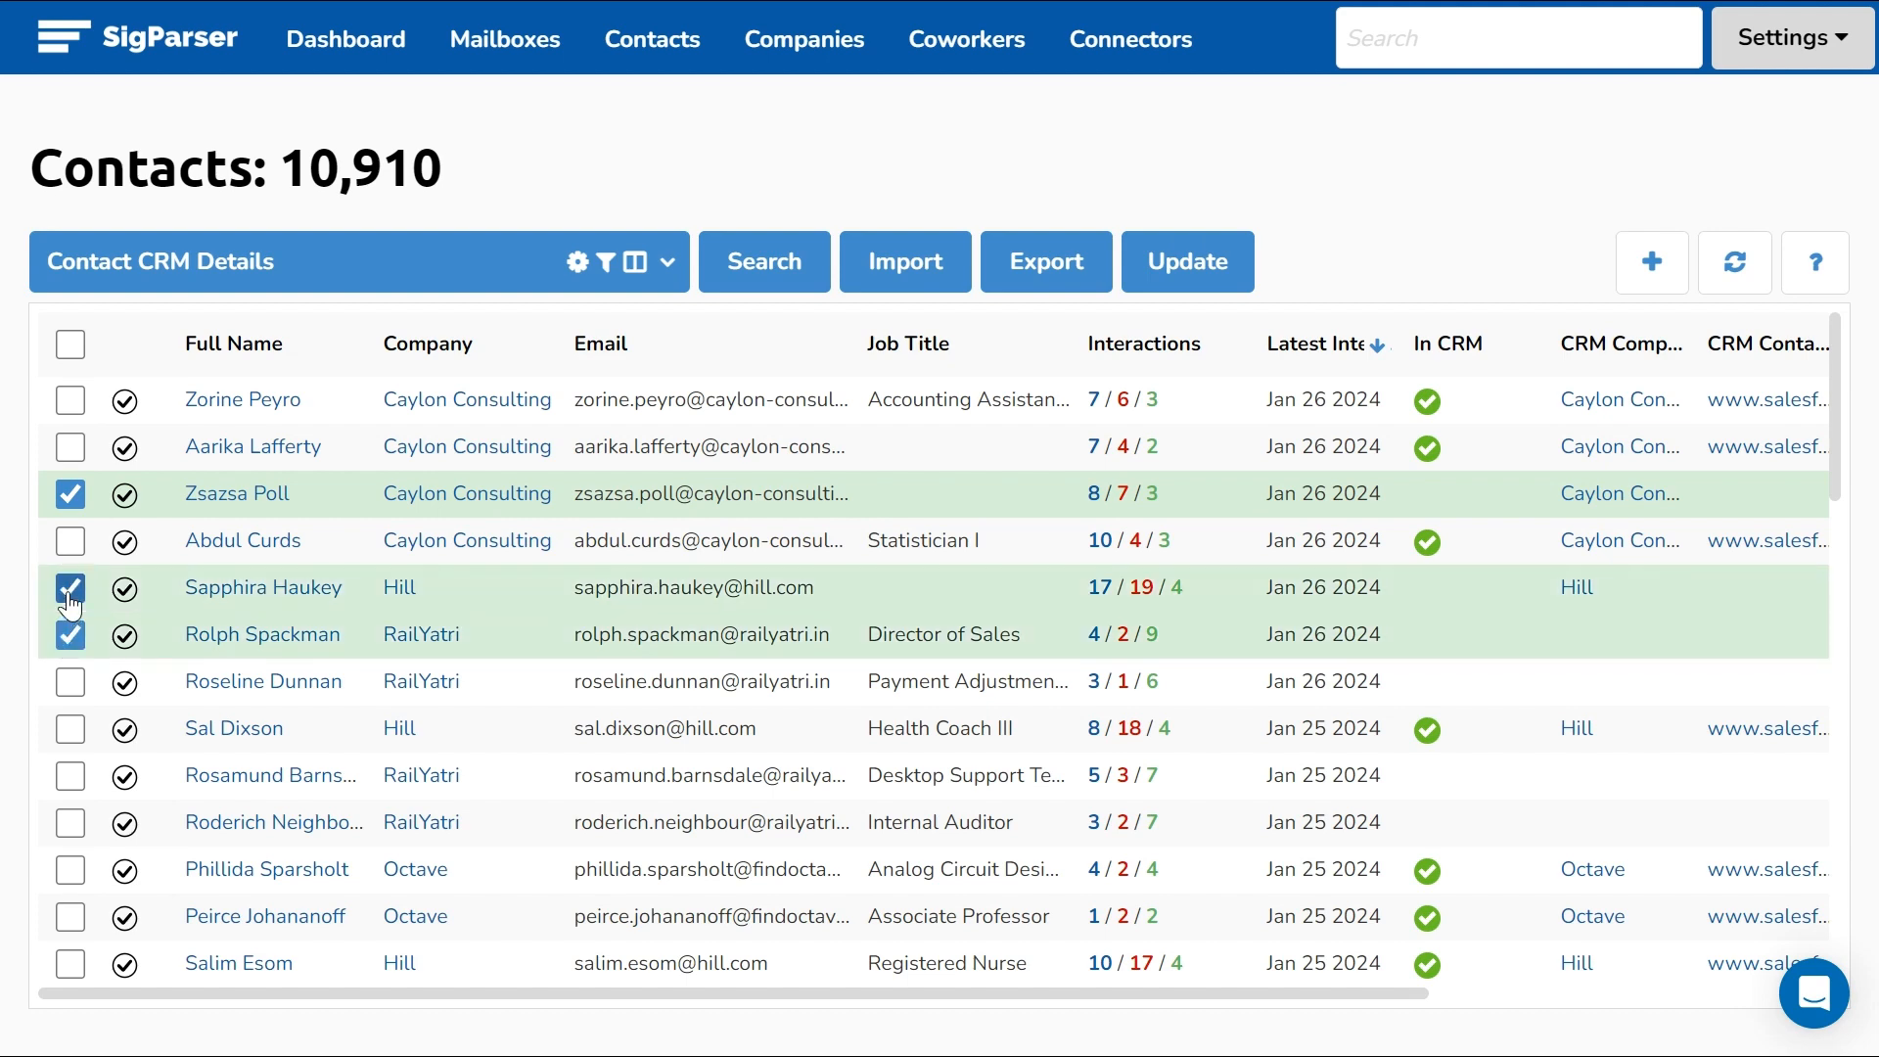
left_click(1047, 278)
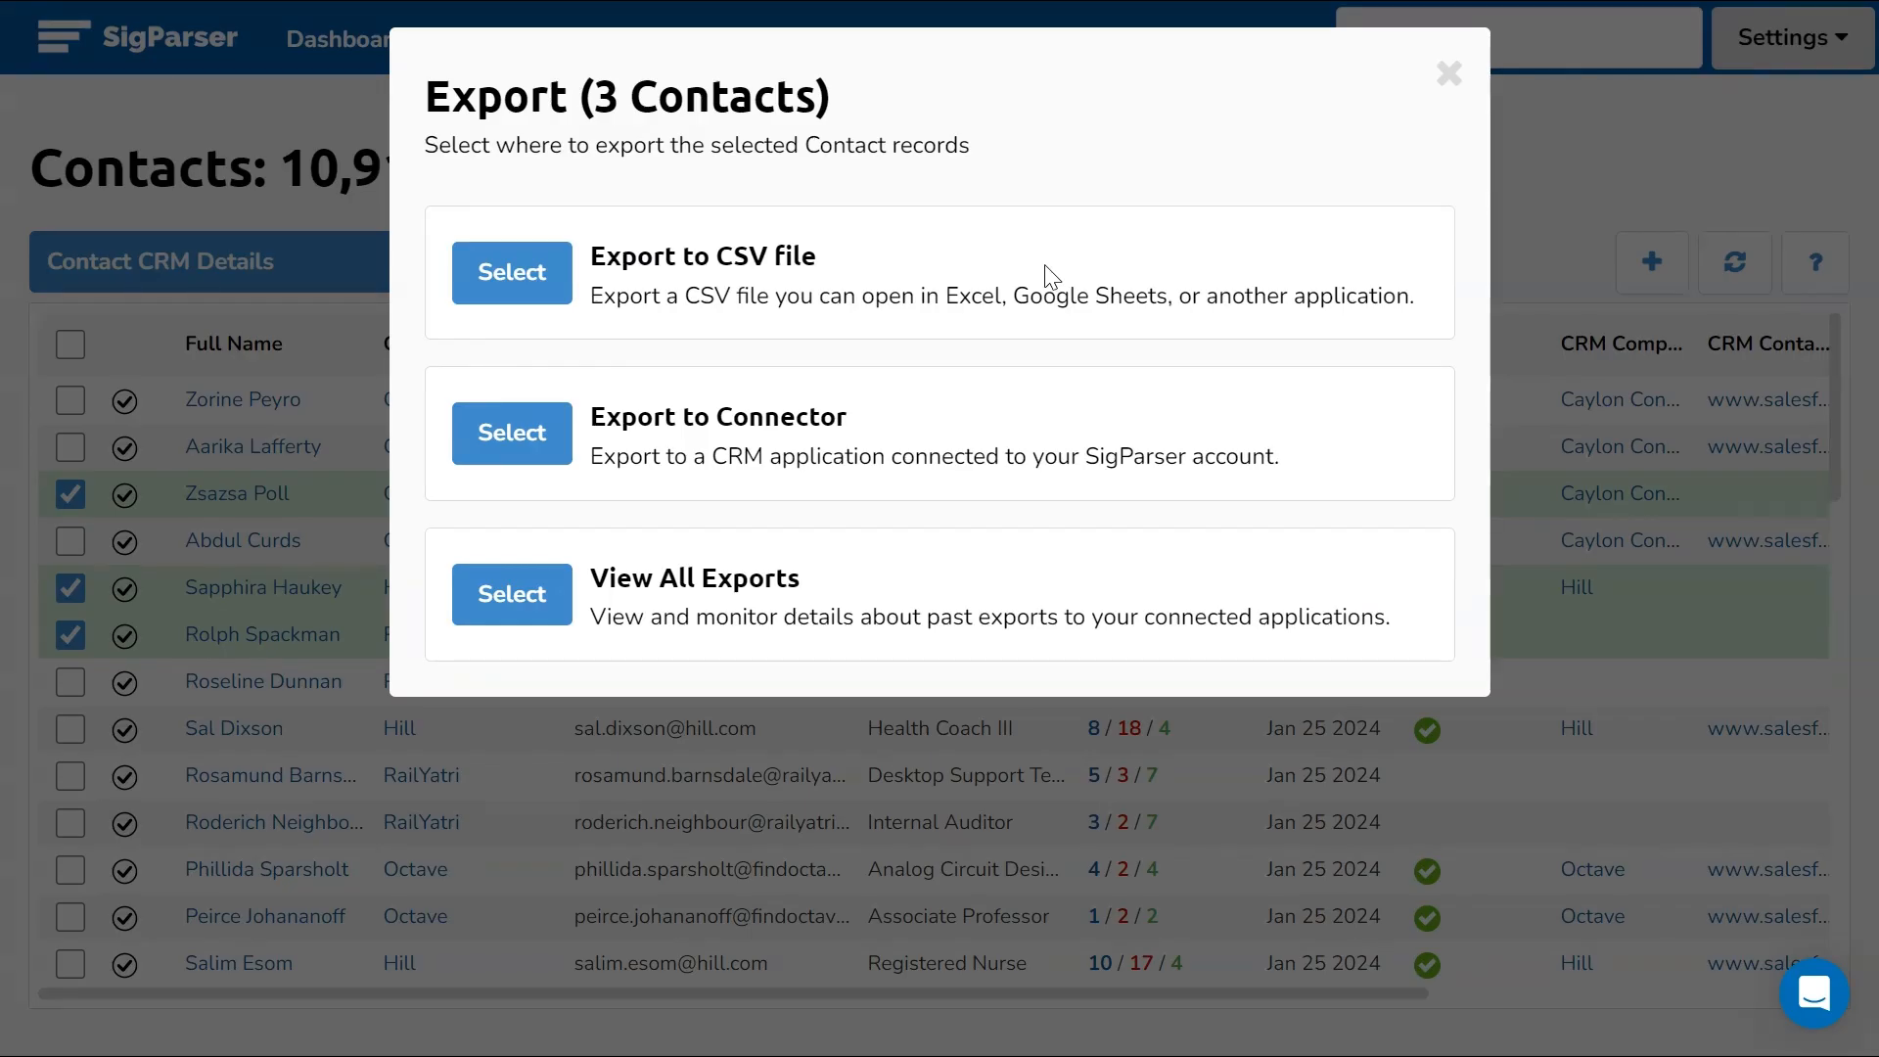
left_click(507, 454)
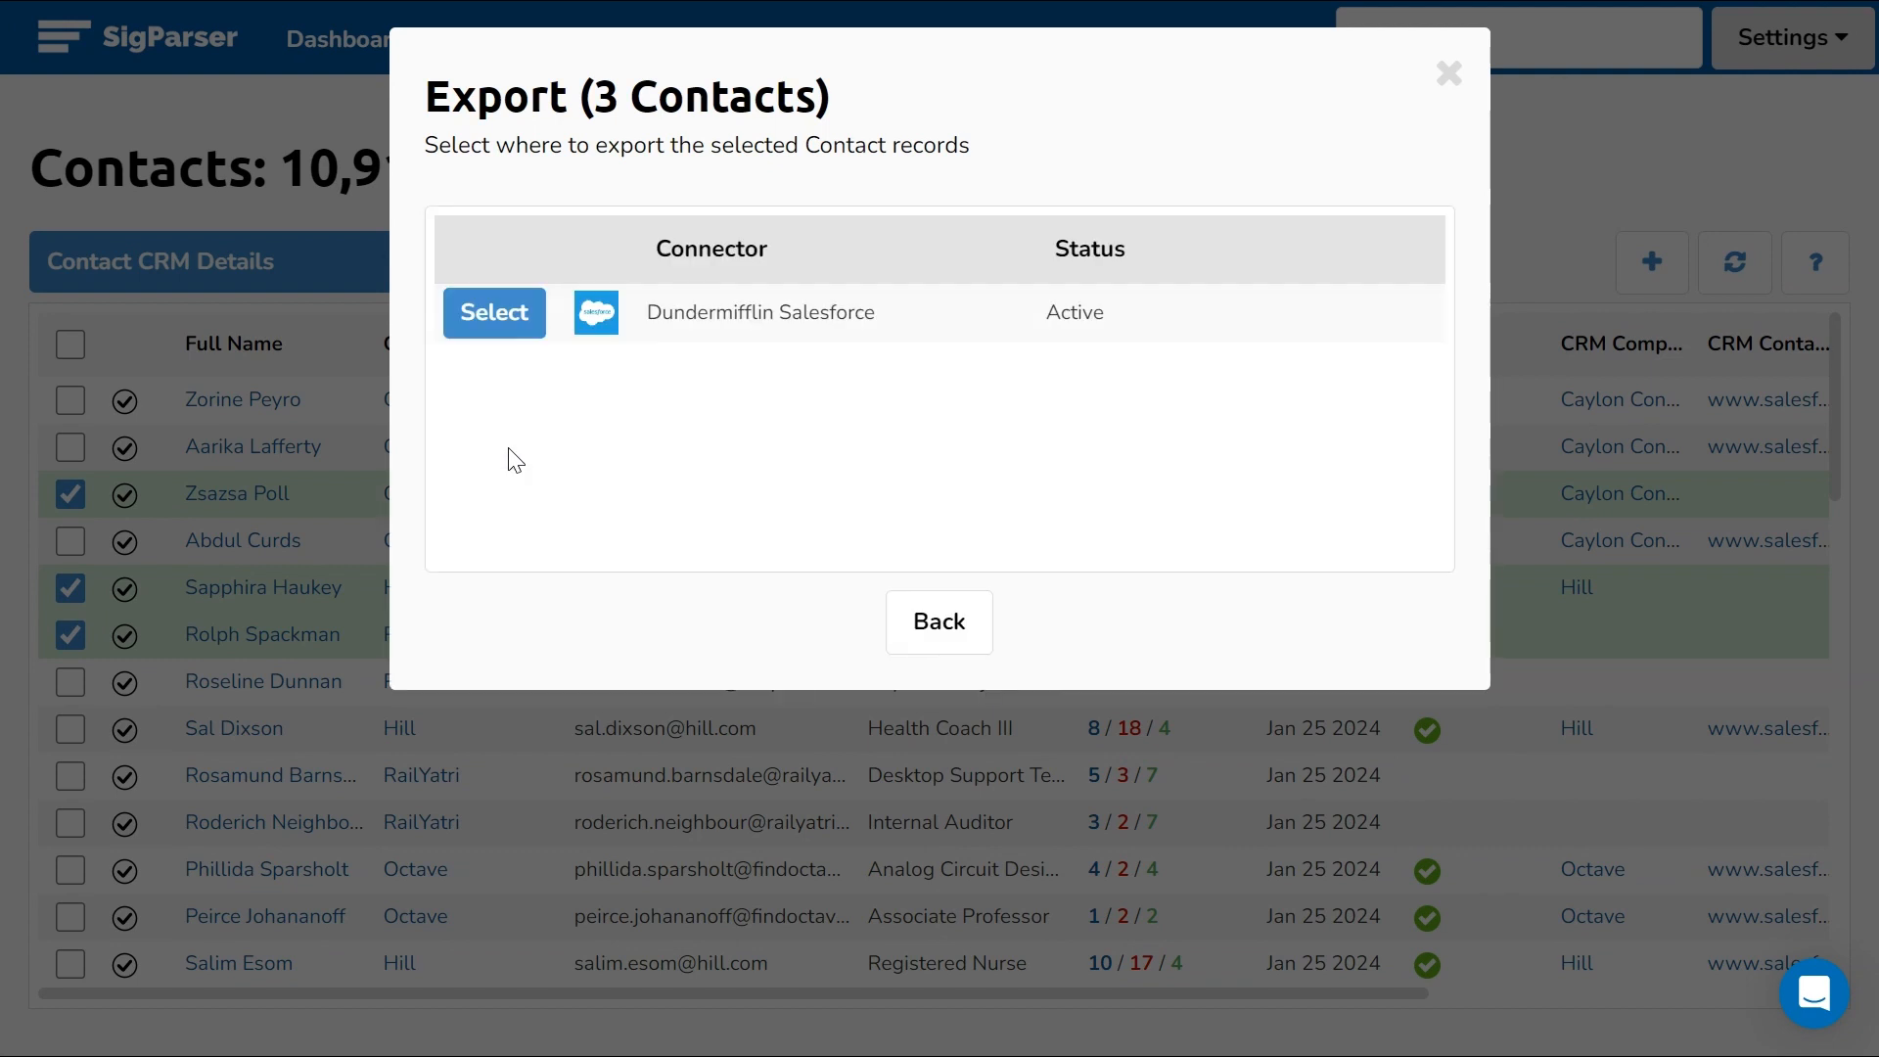
left_click(499, 332)
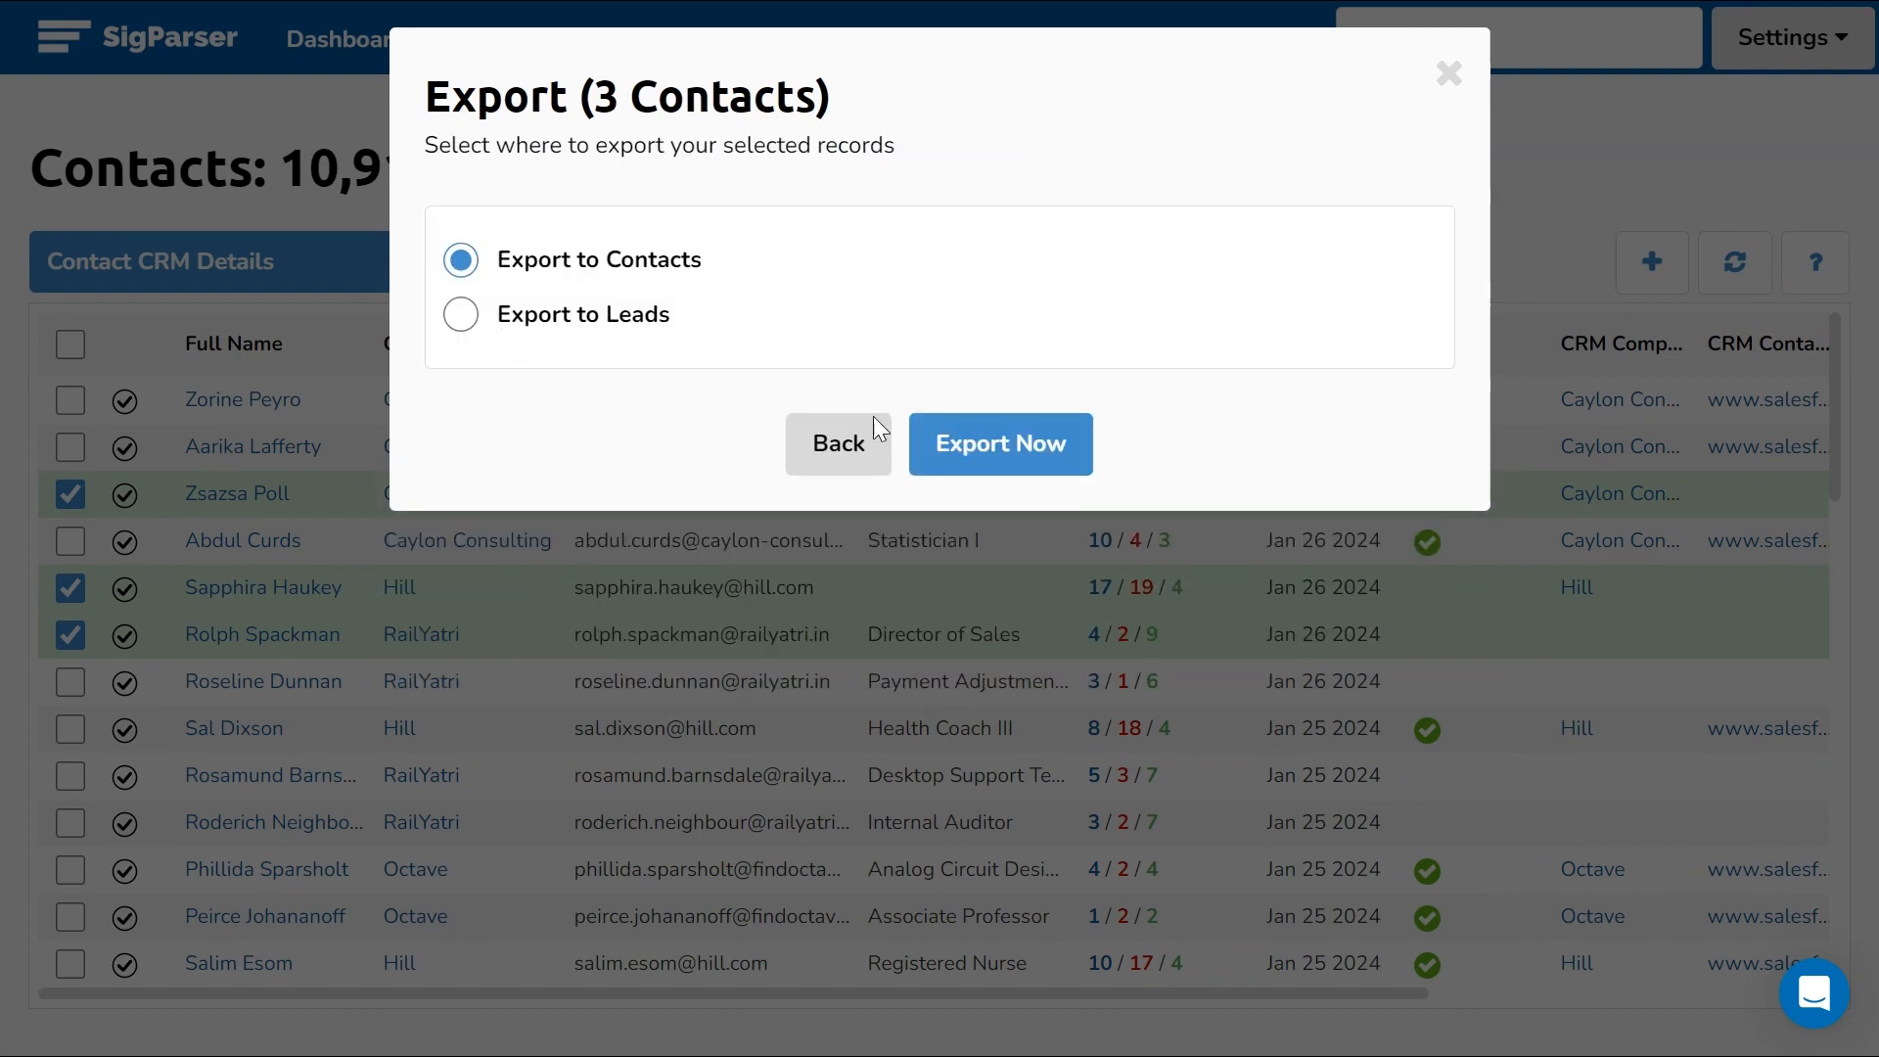
left_click(1015, 476)
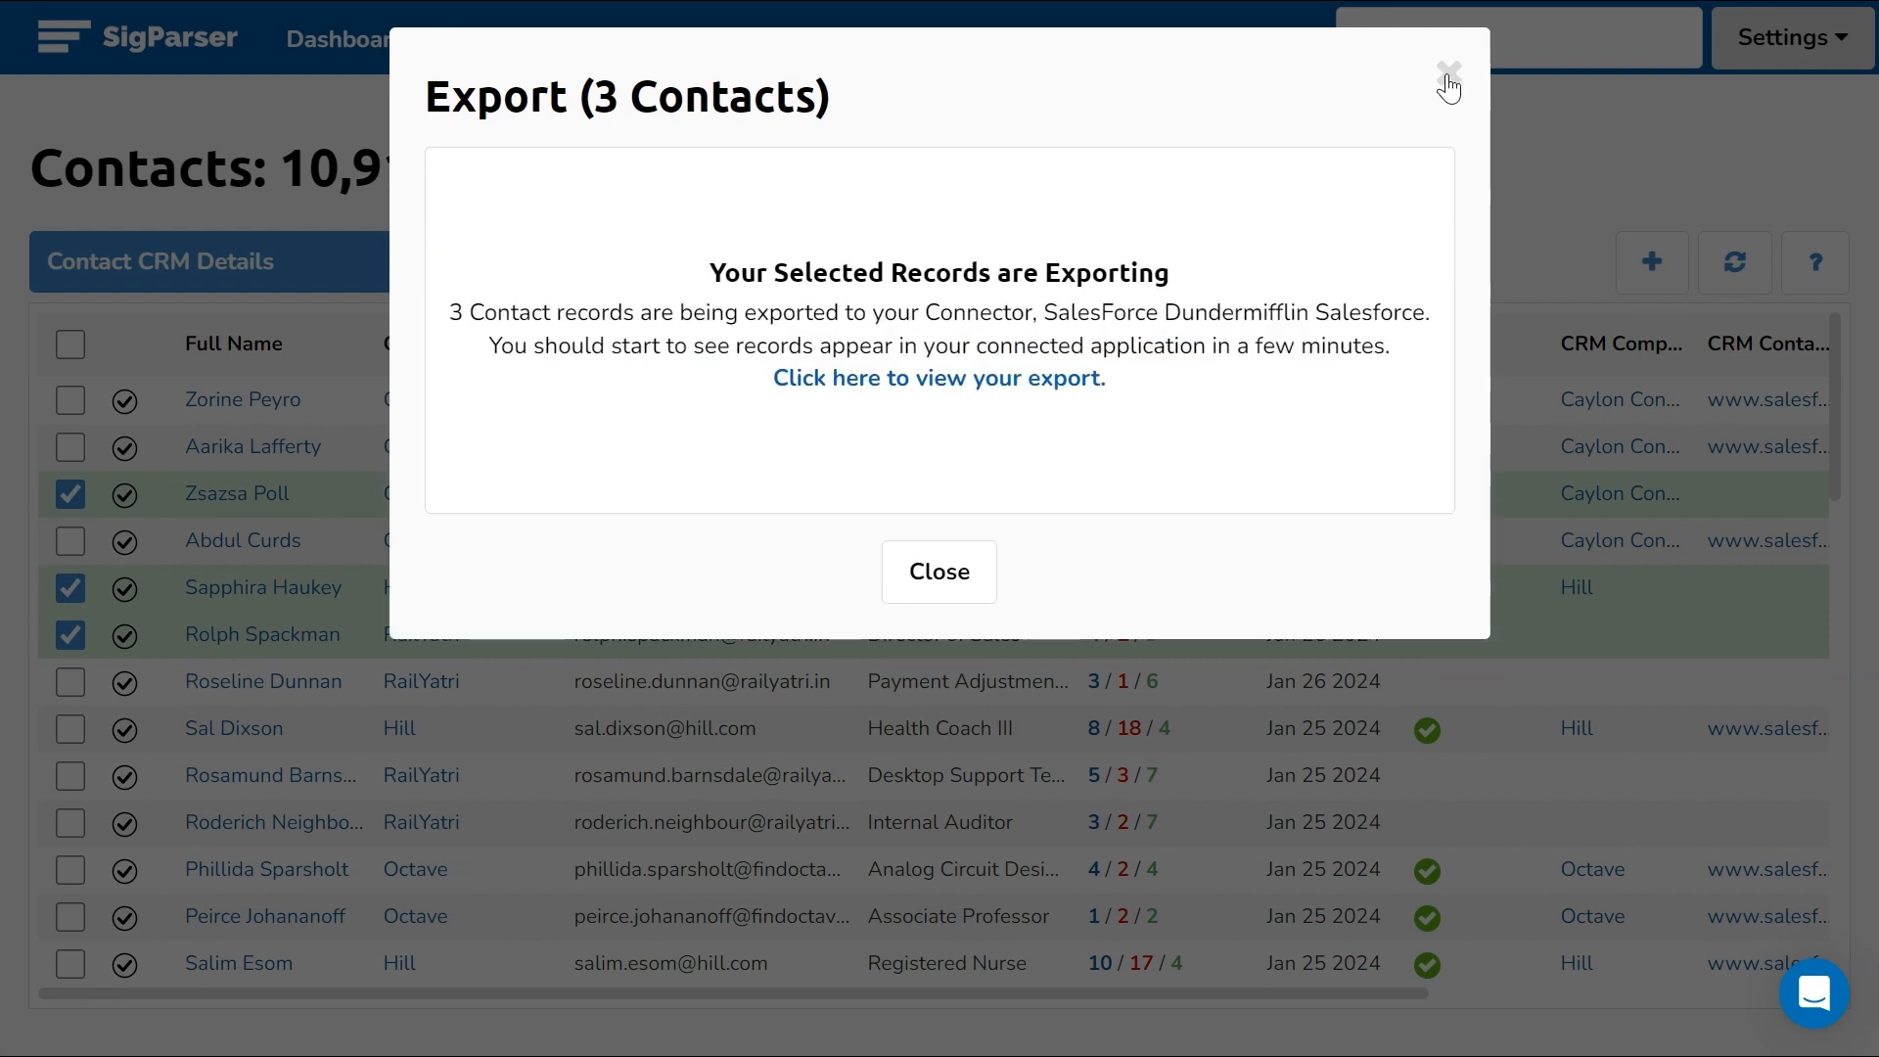
left_click(1448, 74)
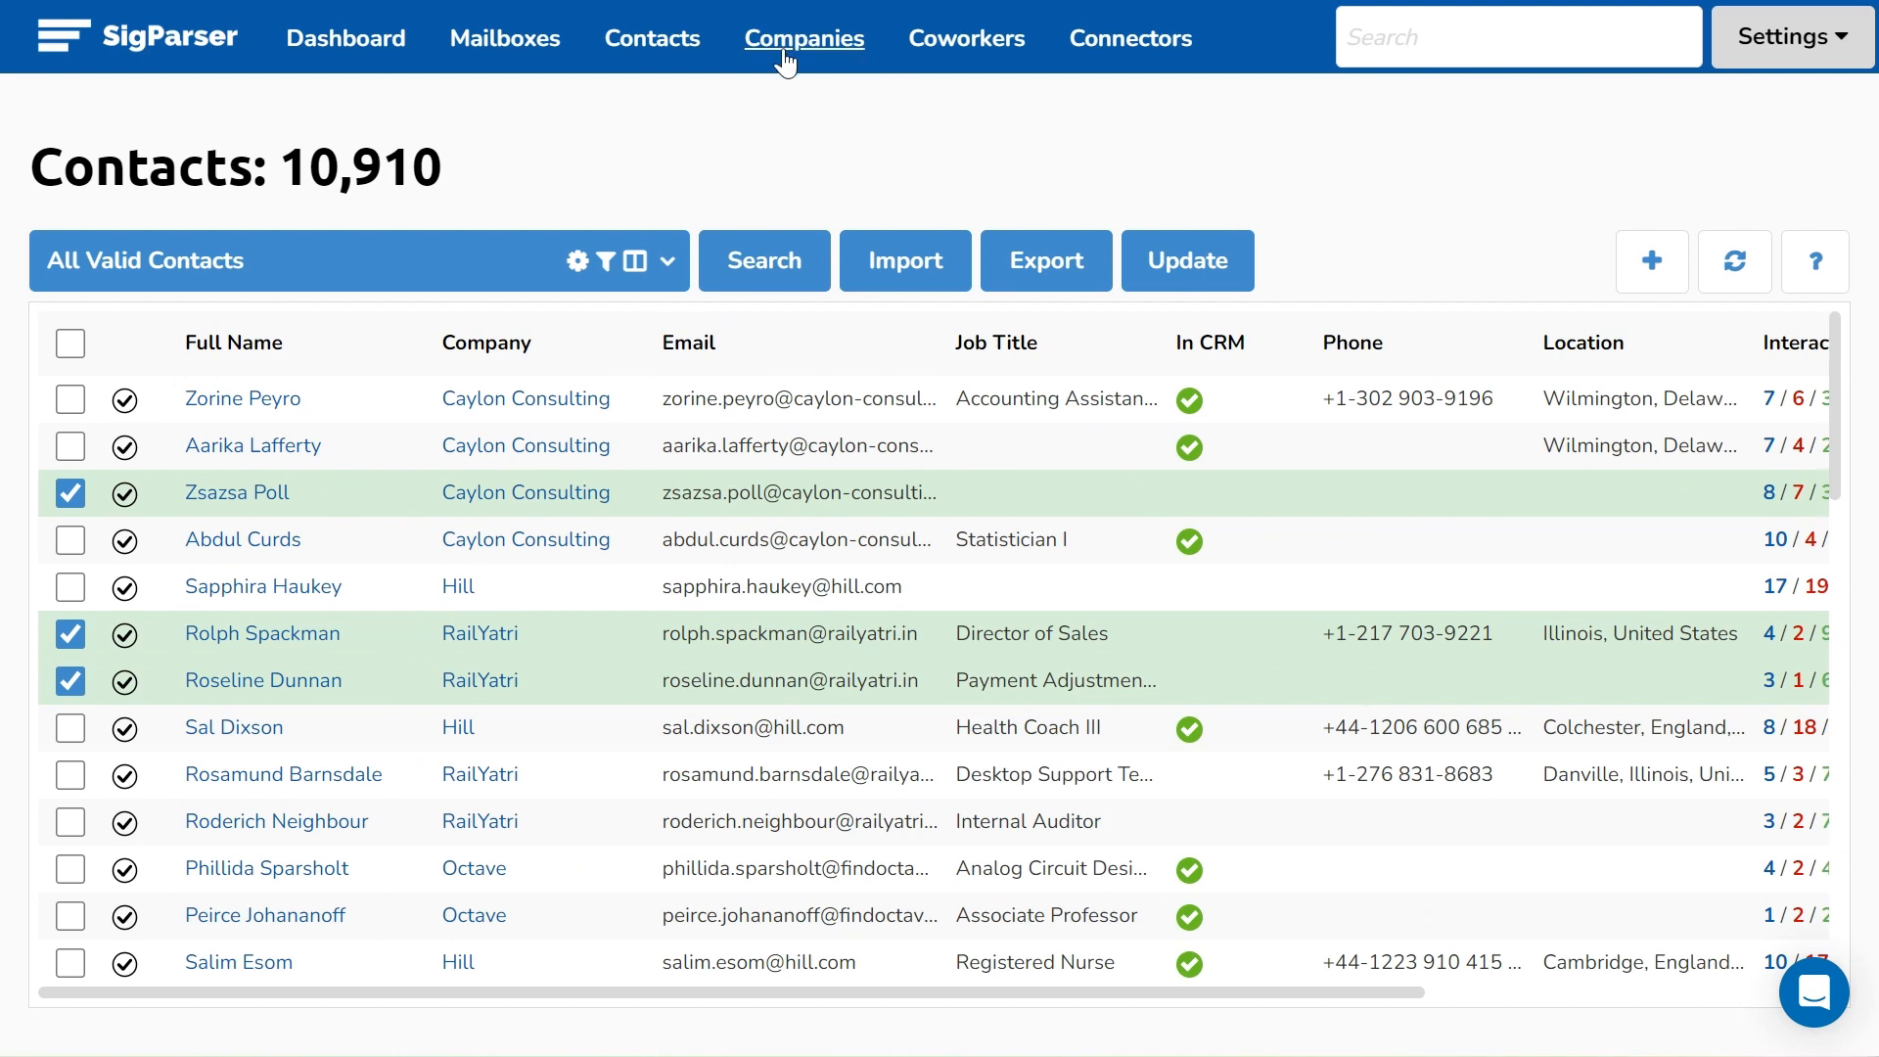
- Show the companies list in the Company CRM Details view
left_click(827, 51)
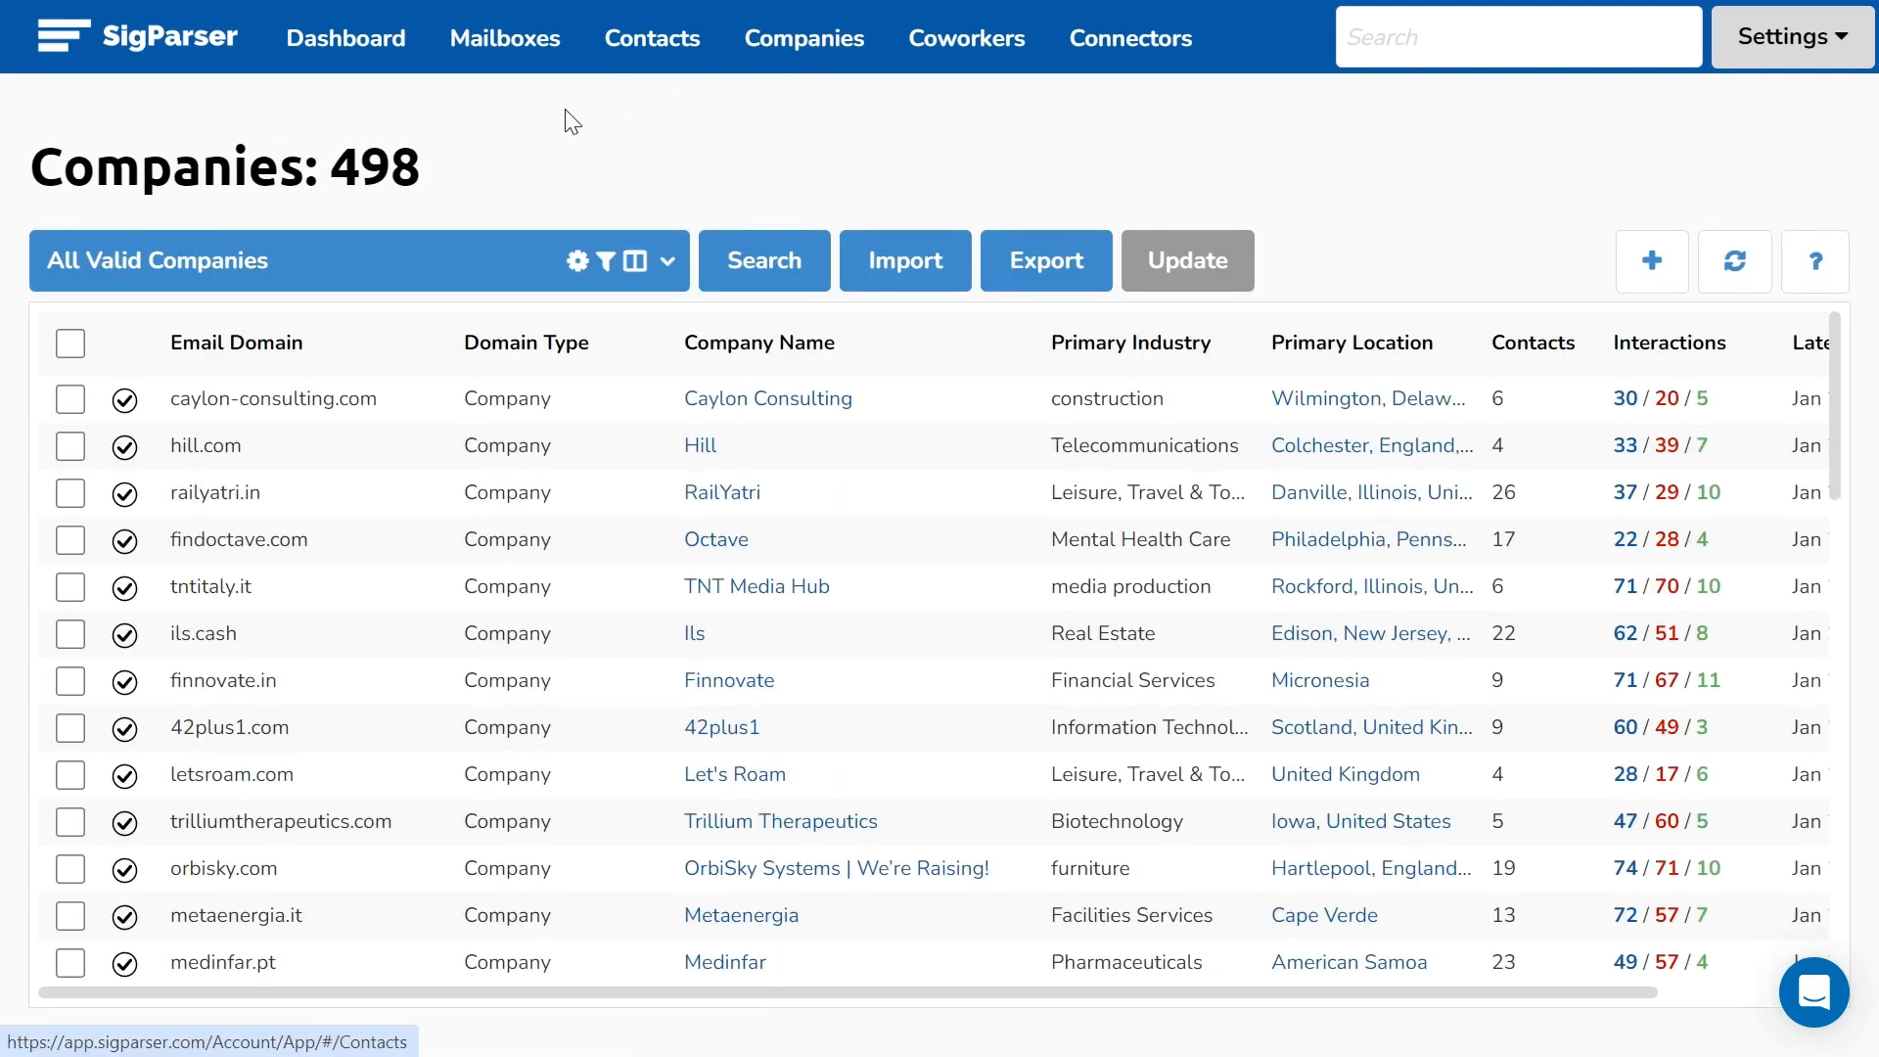
left_click(439, 270)
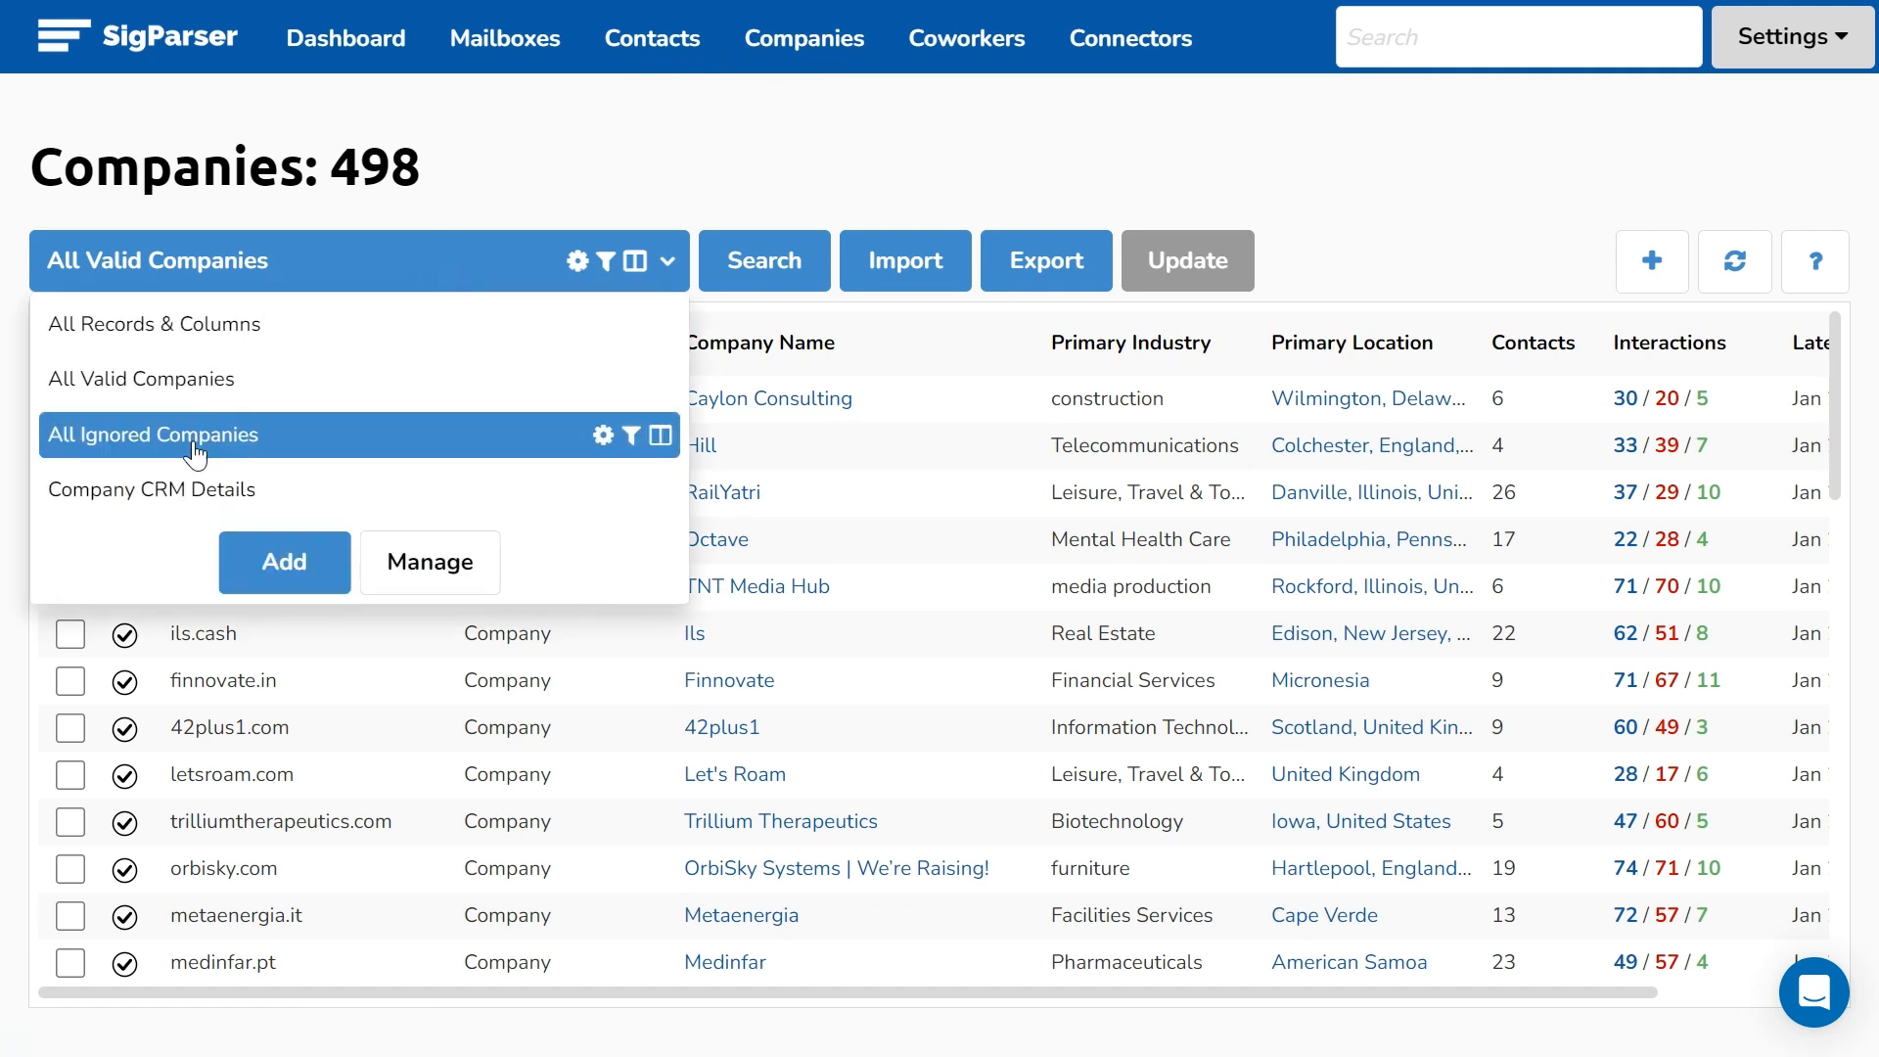
left_click(272, 492)
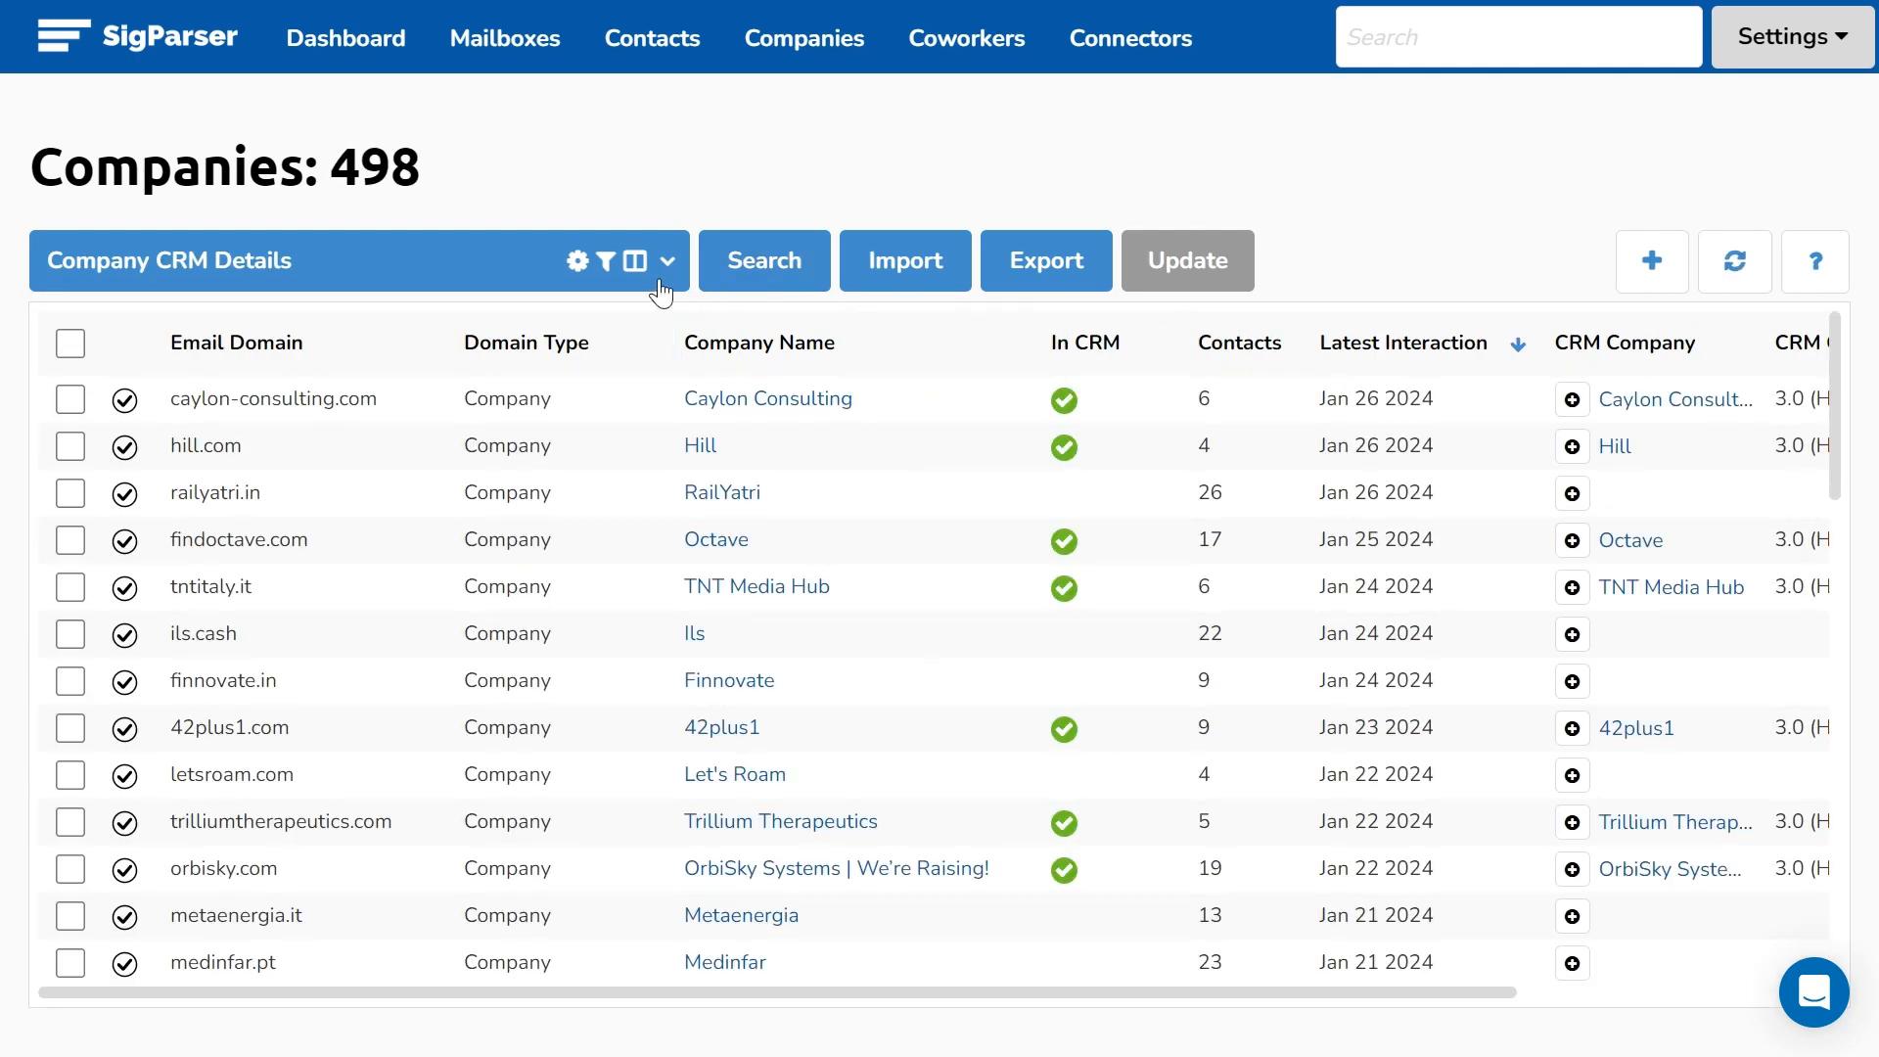
- Add the CRM Company Status and CRM Company ID connector columns to the Company CRM Details view and save it
left_click(636, 262)
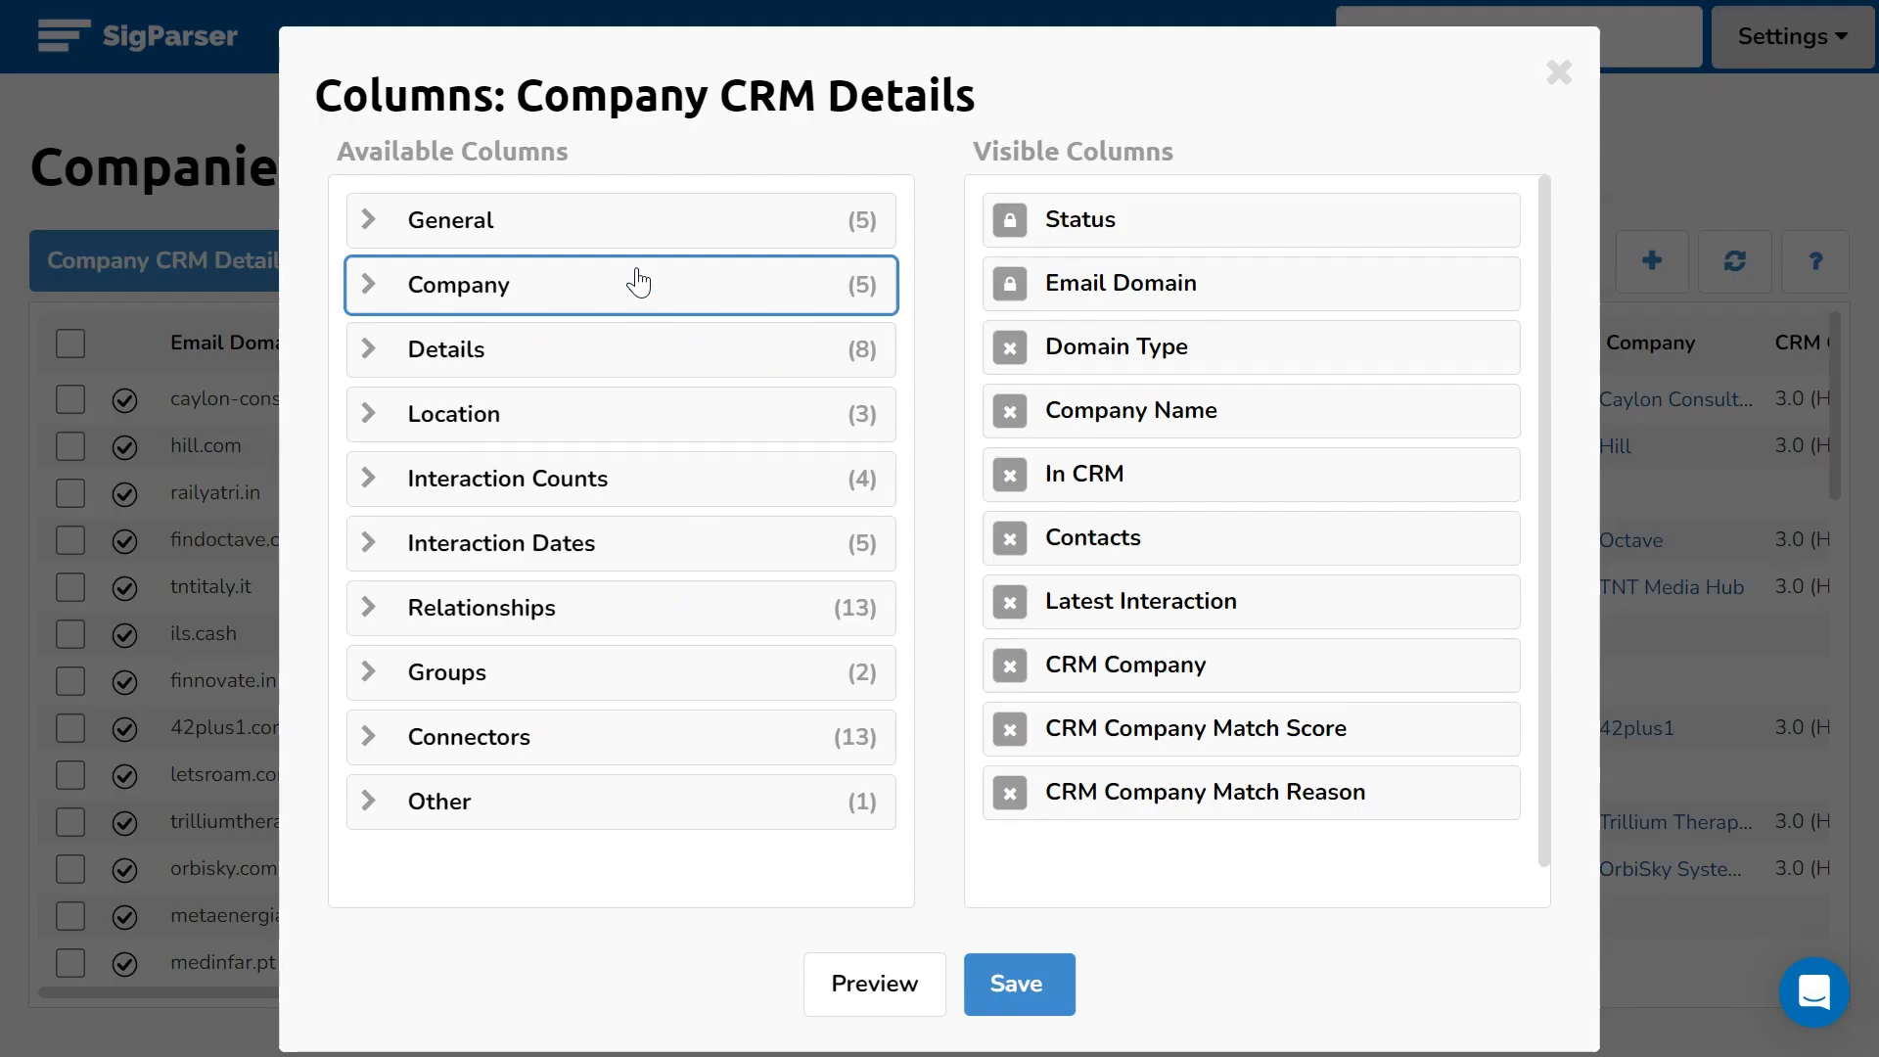
left_click(506, 726)
scroll(509, 720, "down", 5)
left_click(374, 678)
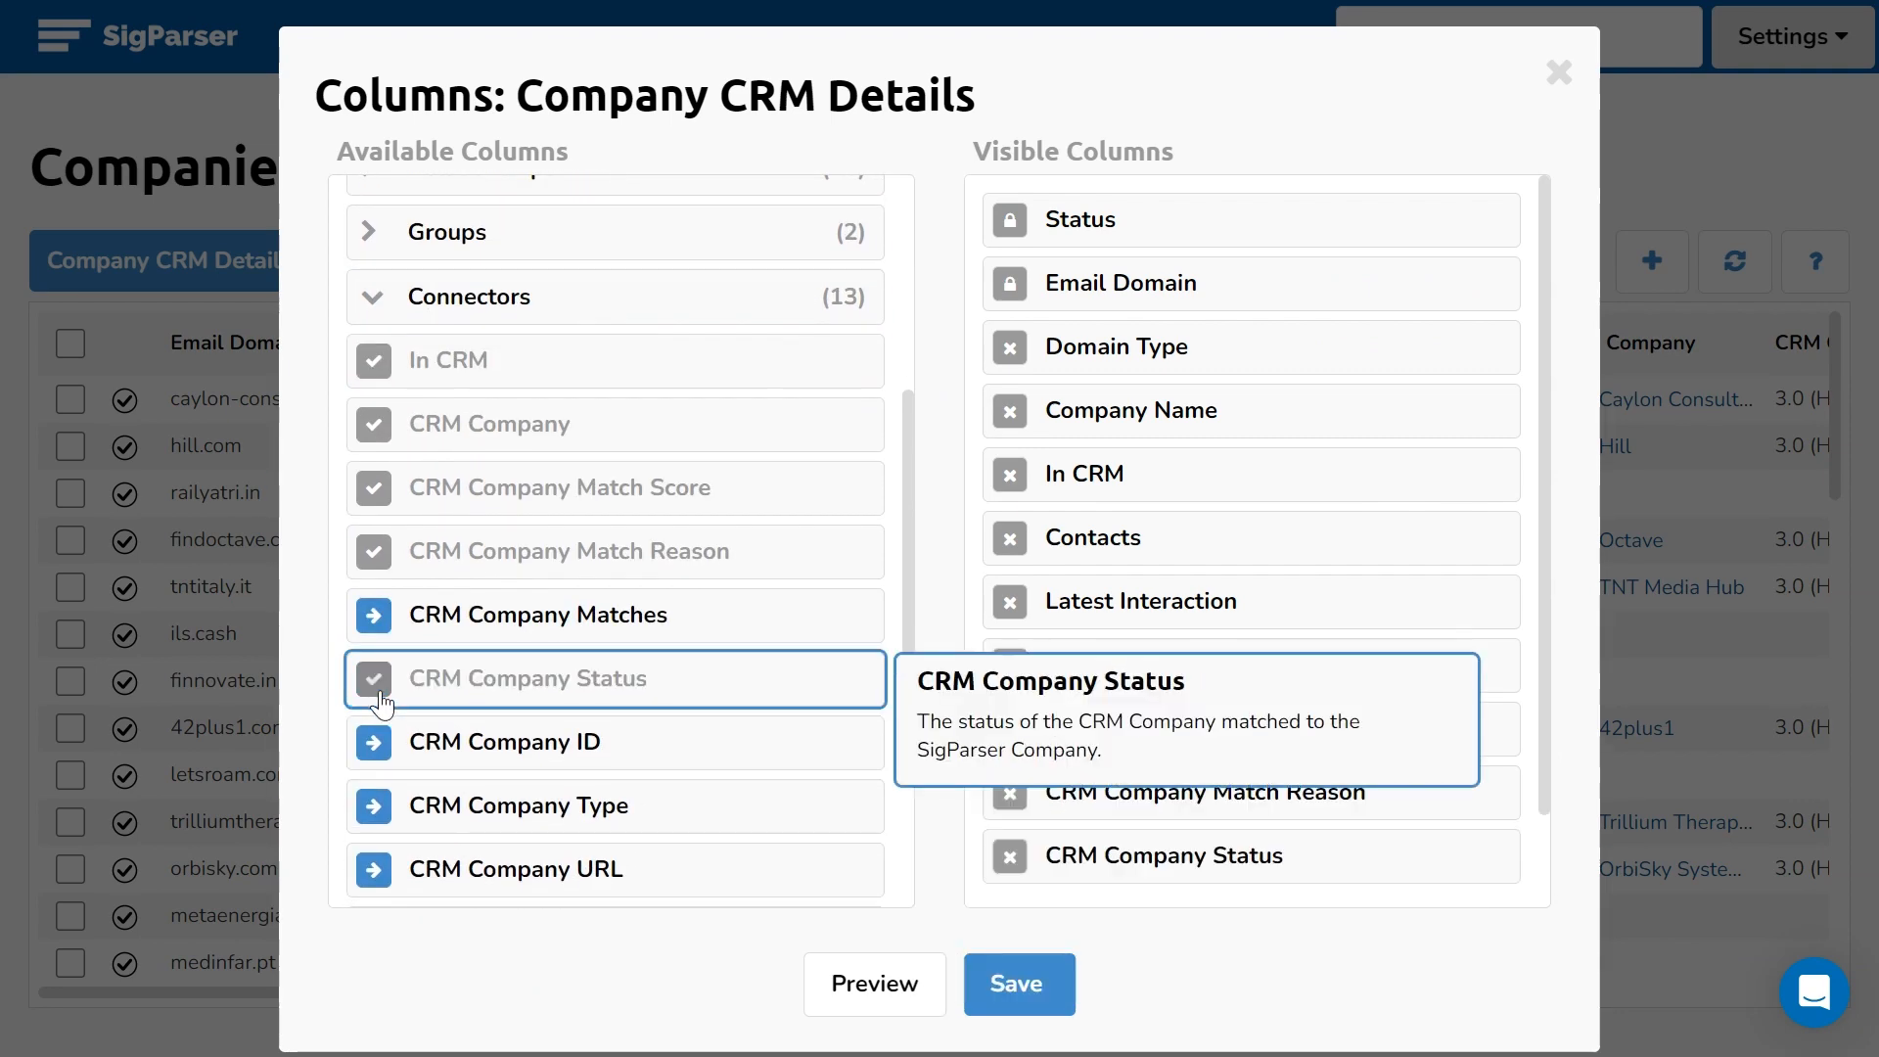
left_click(374, 742)
scroll(721, 650, "down", 3)
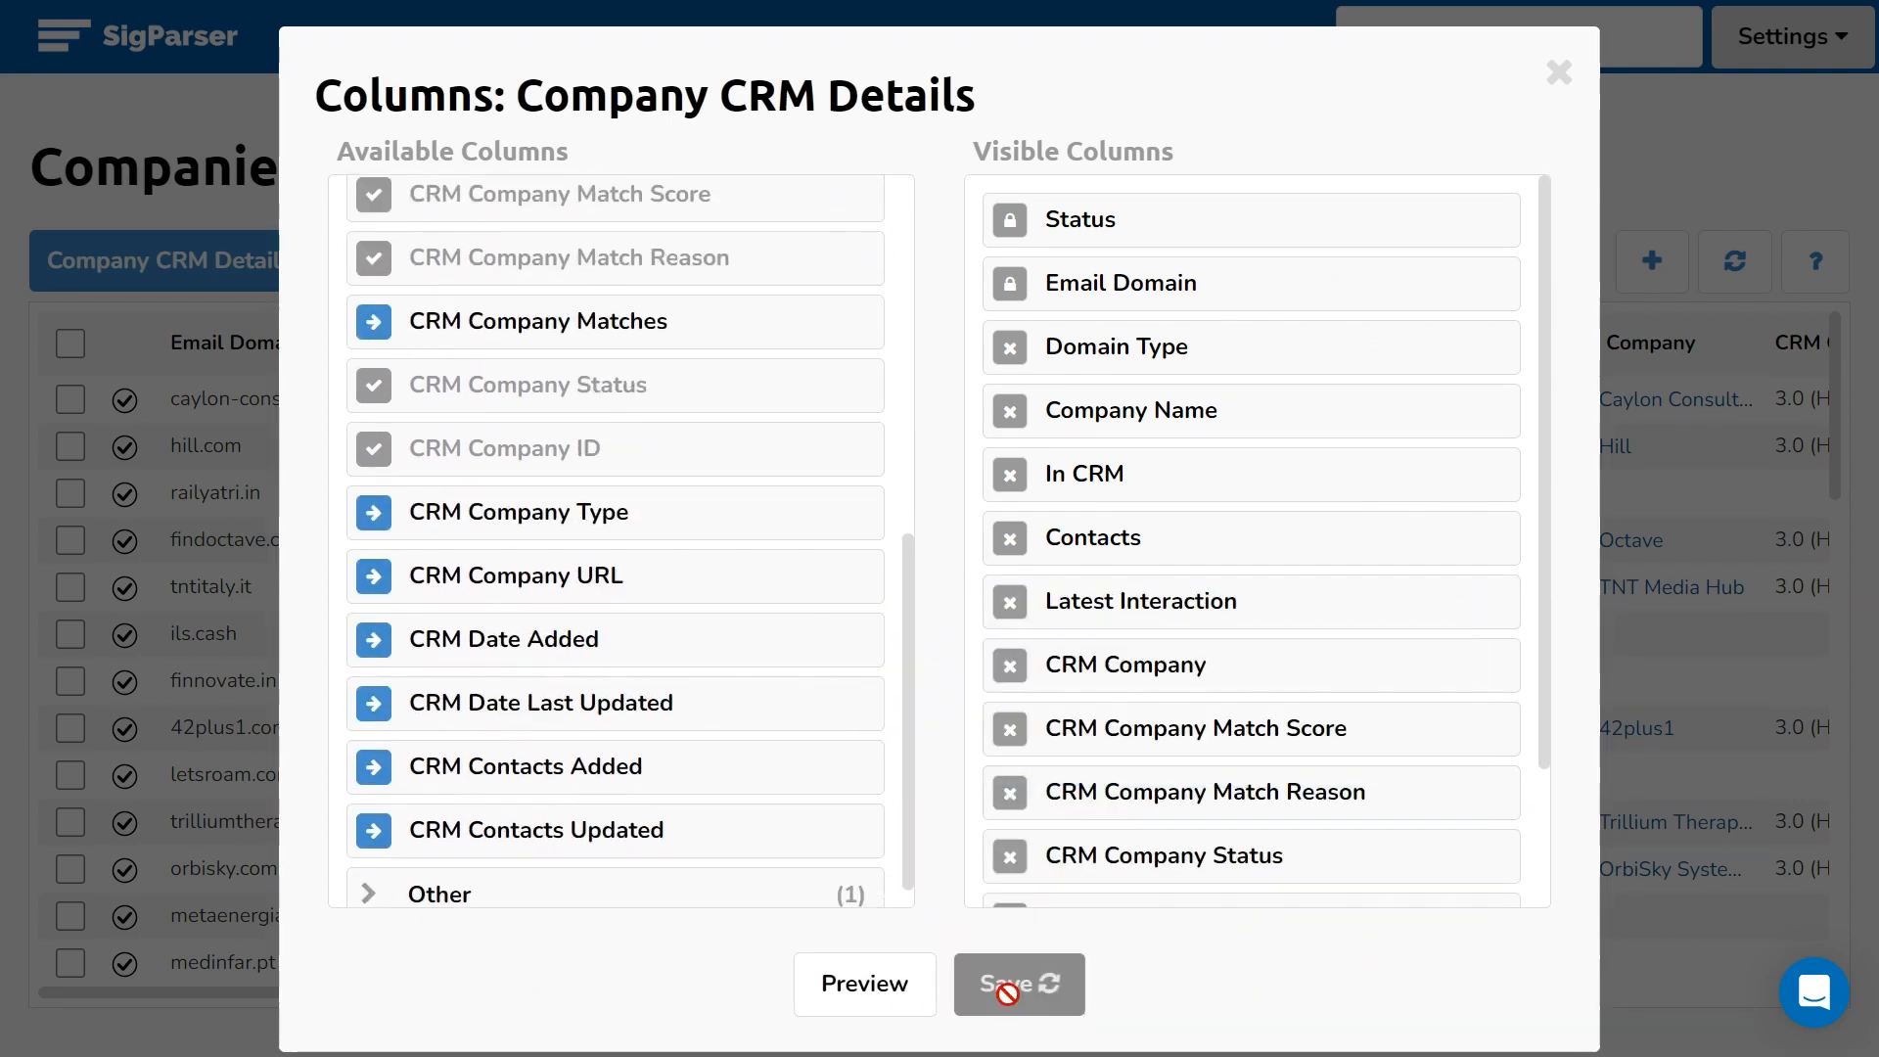
left_click(1019, 986)
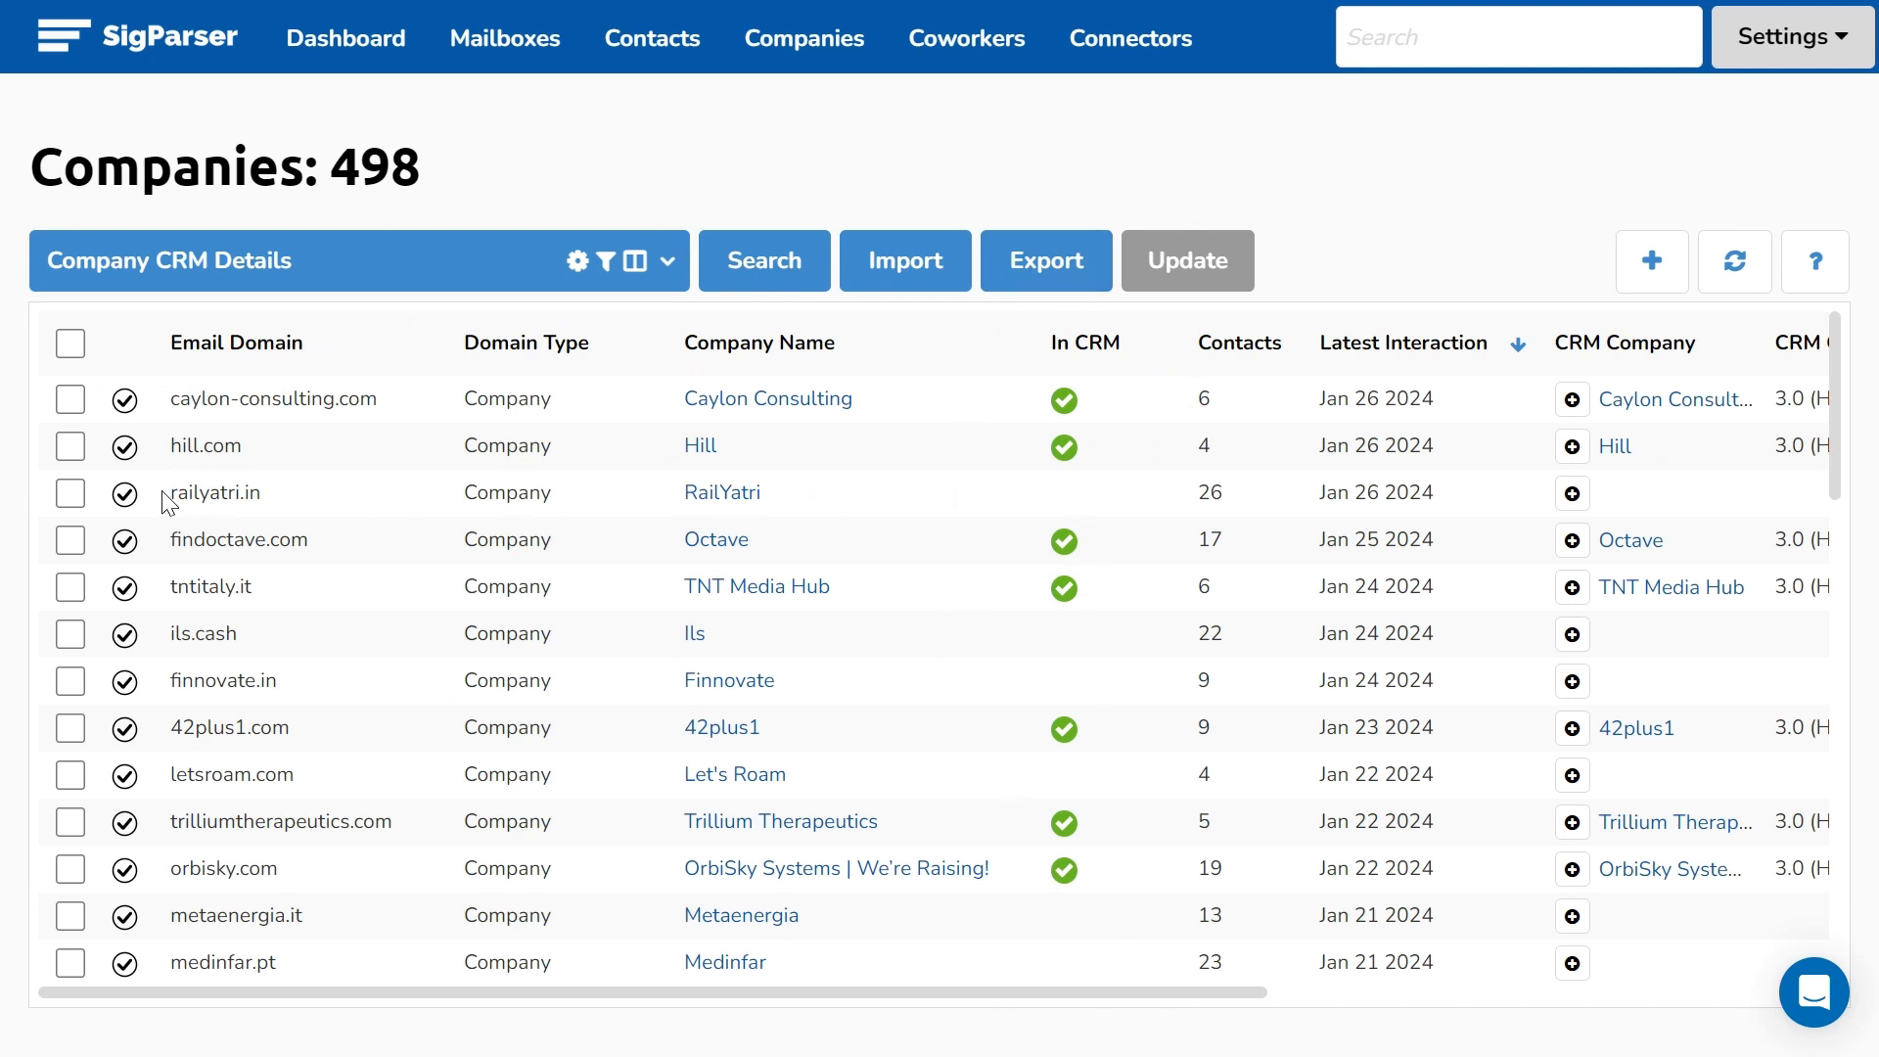
- Export the companies RailYatri, Ils and Finnovate, with all their related contact records, to the Dundermifflin Salesforce connector
left_click(69, 495)
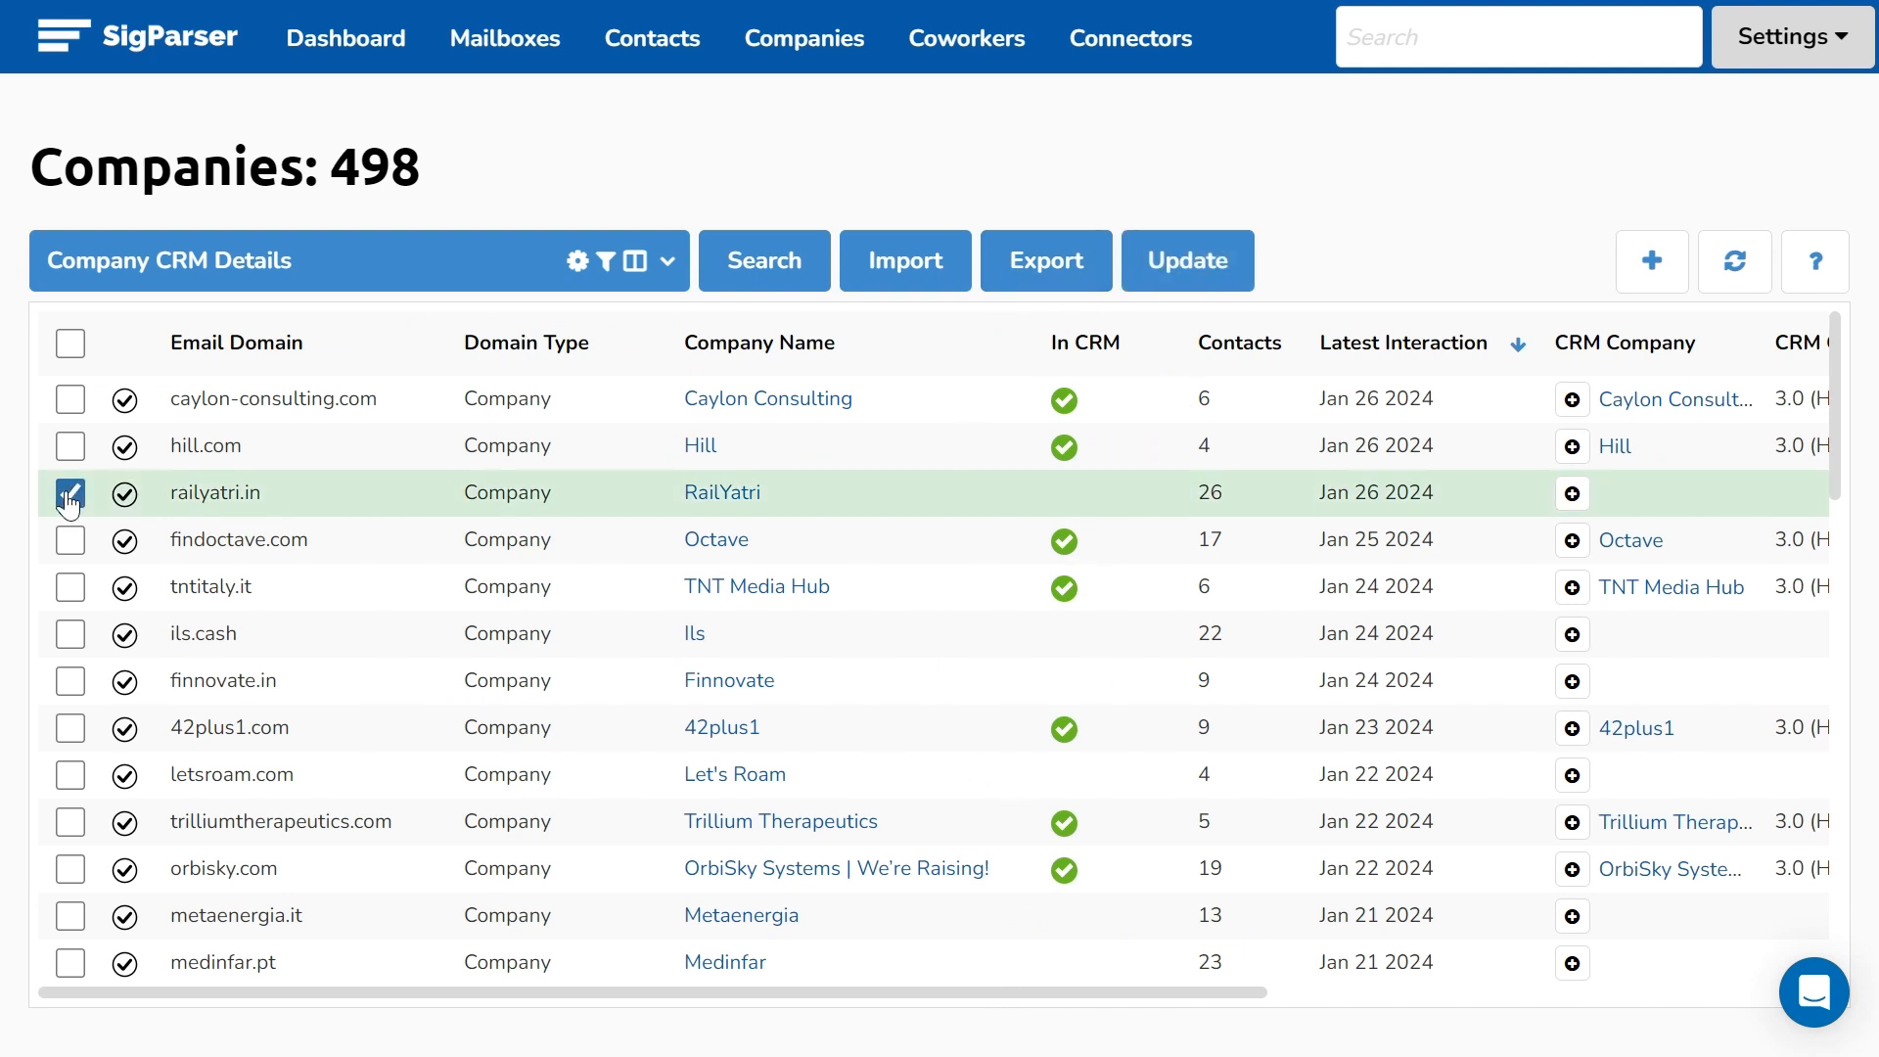
left_click(72, 638)
left_click(69, 682)
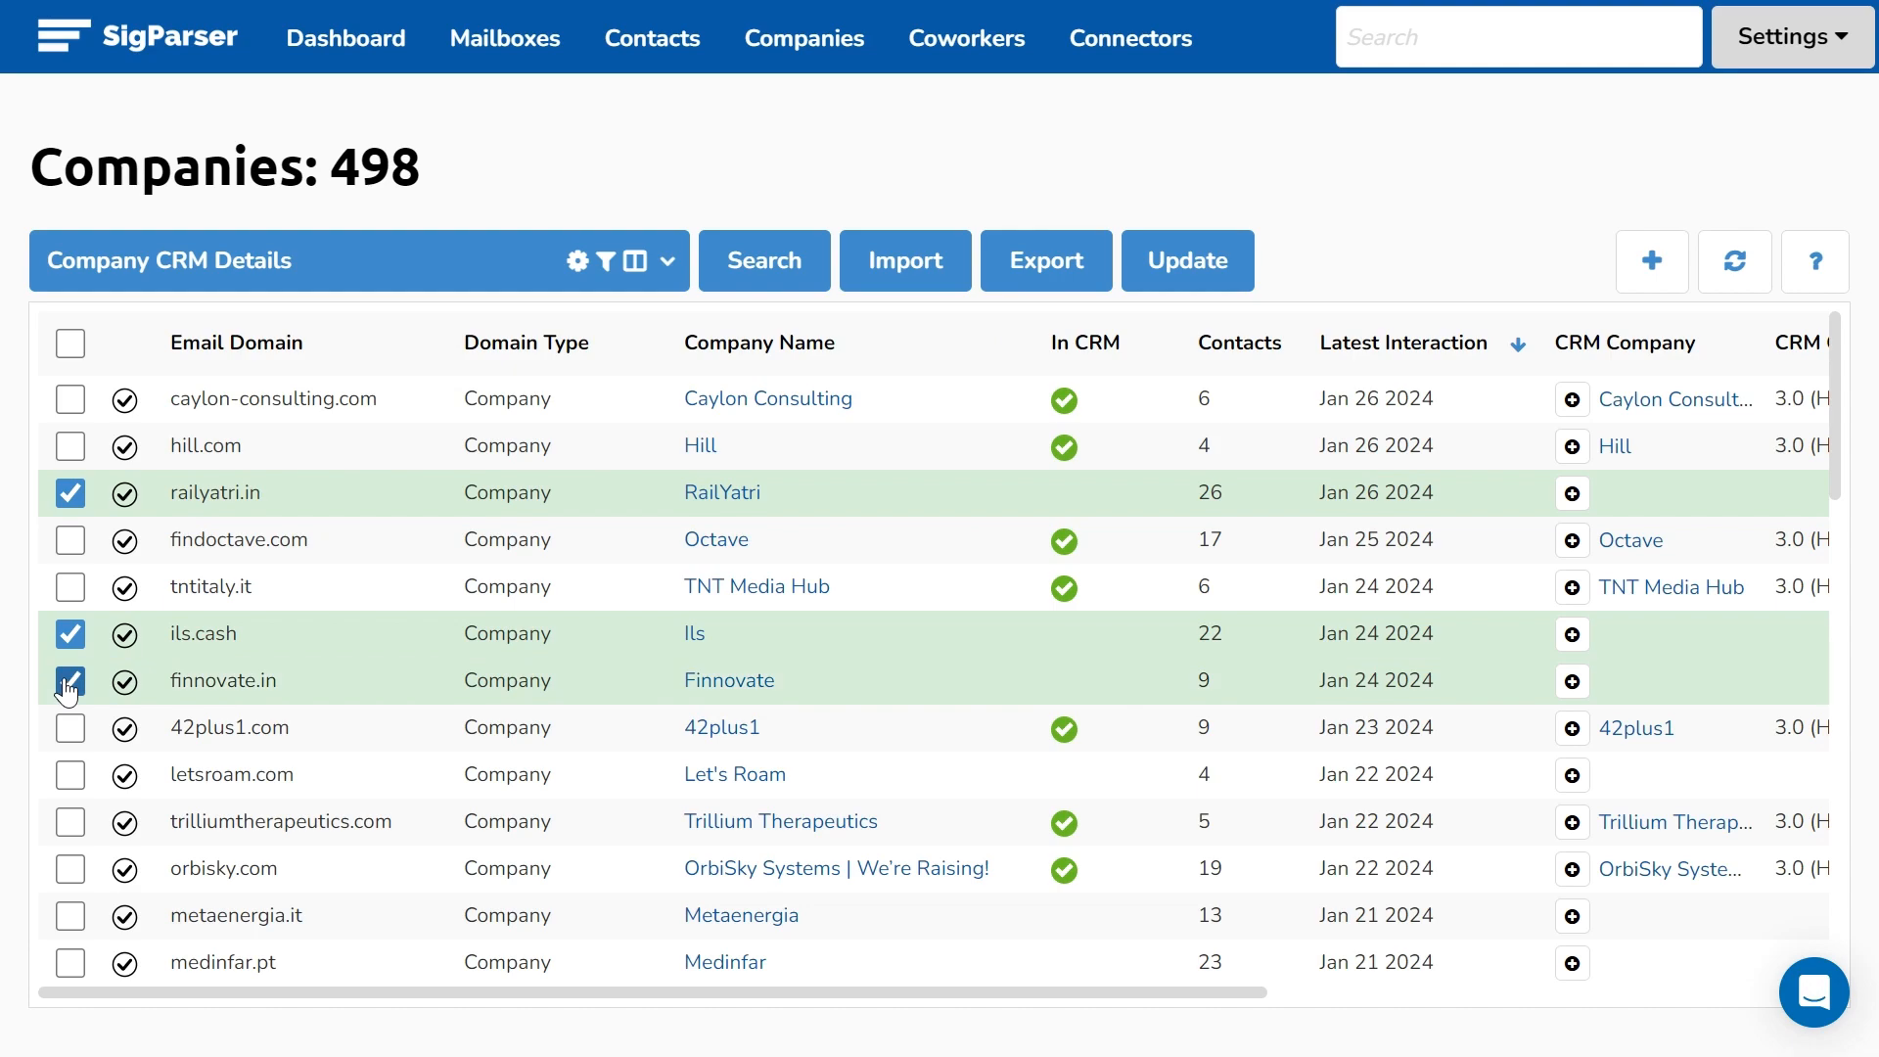
left_click(1082, 266)
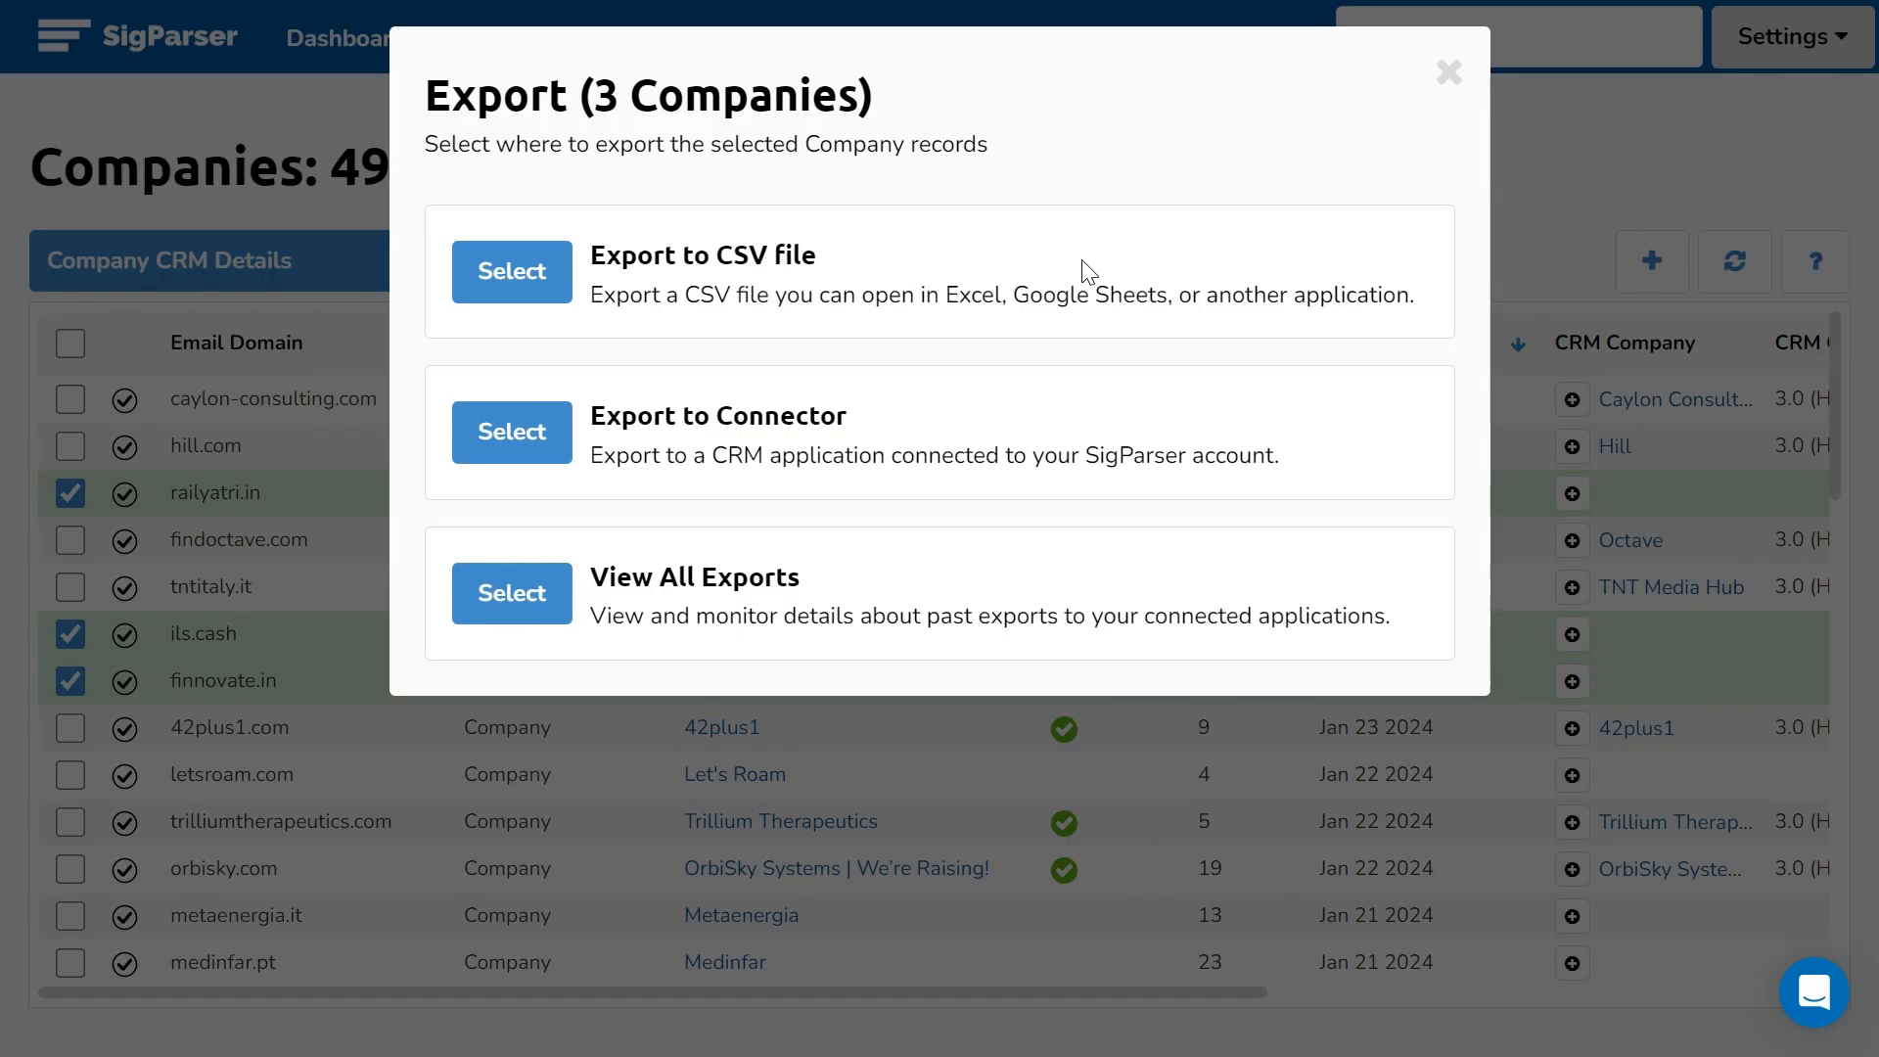
left_click(511, 430)
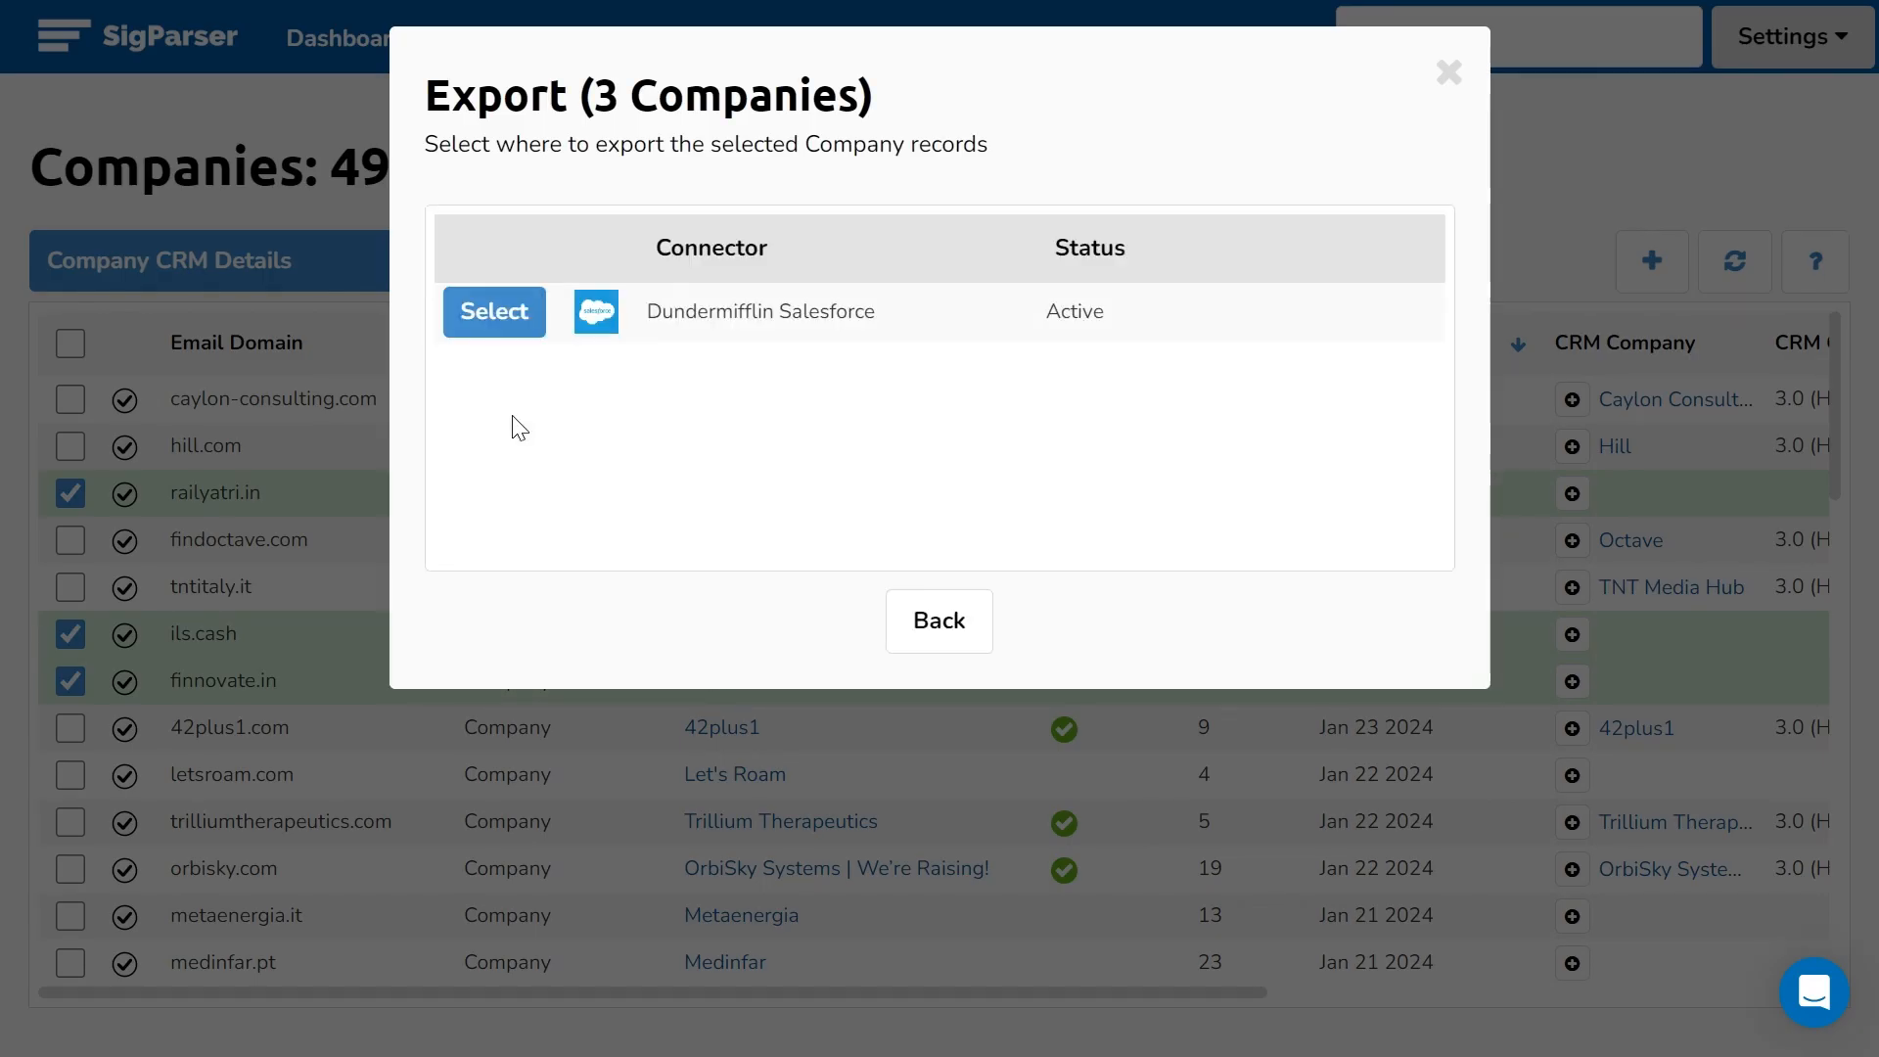
left_click(494, 312)
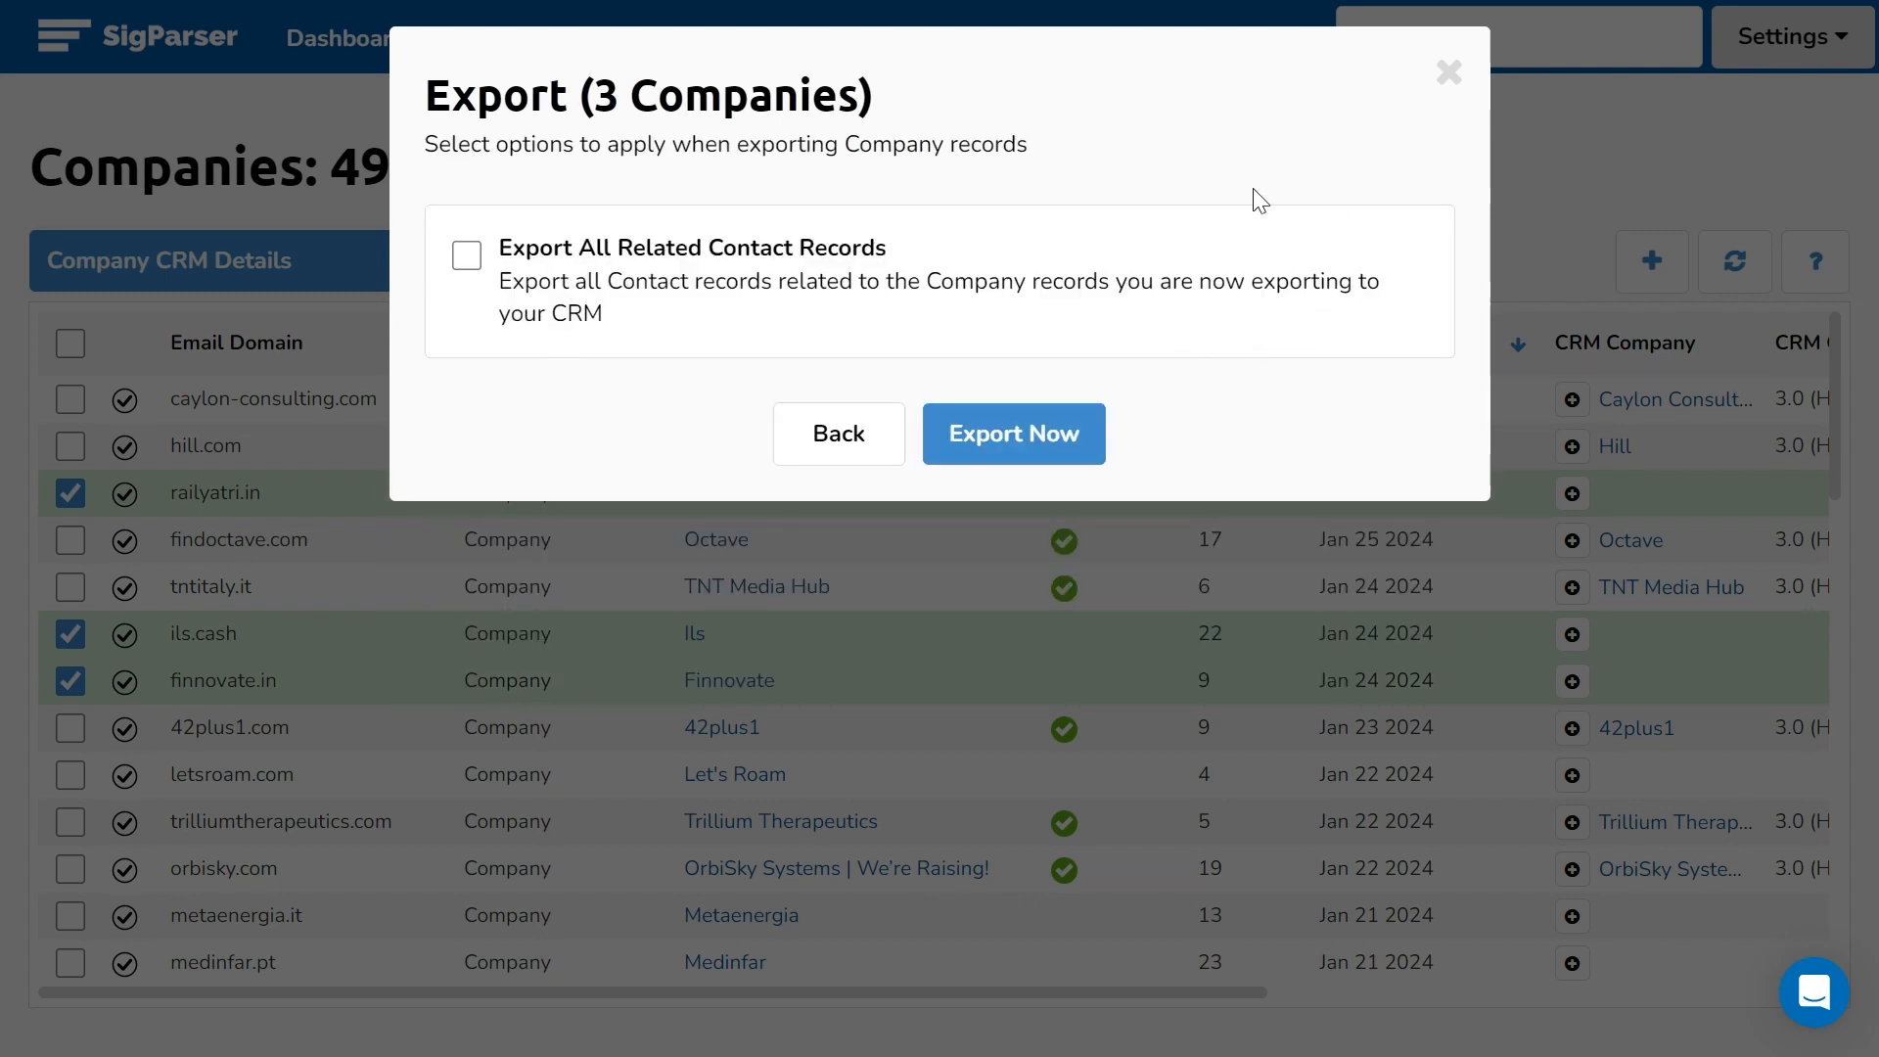
left_click(467, 256)
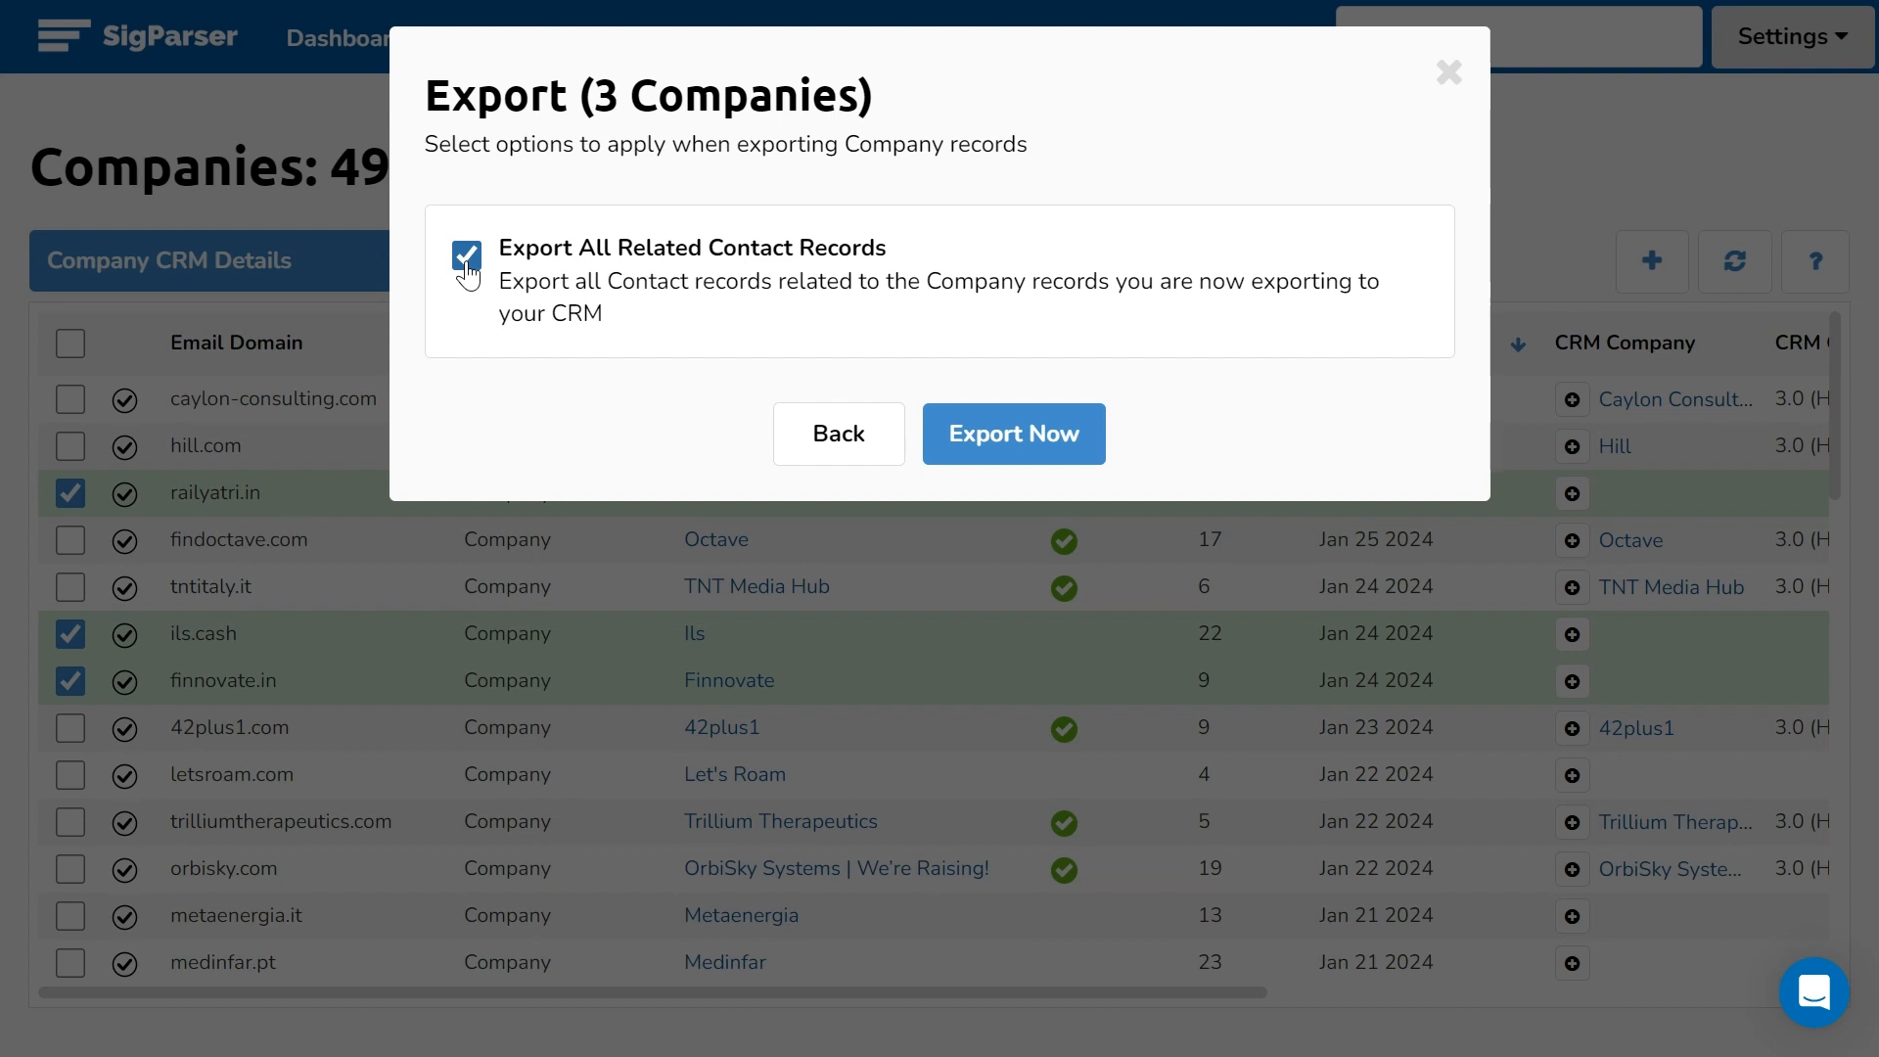
left_click(1054, 450)
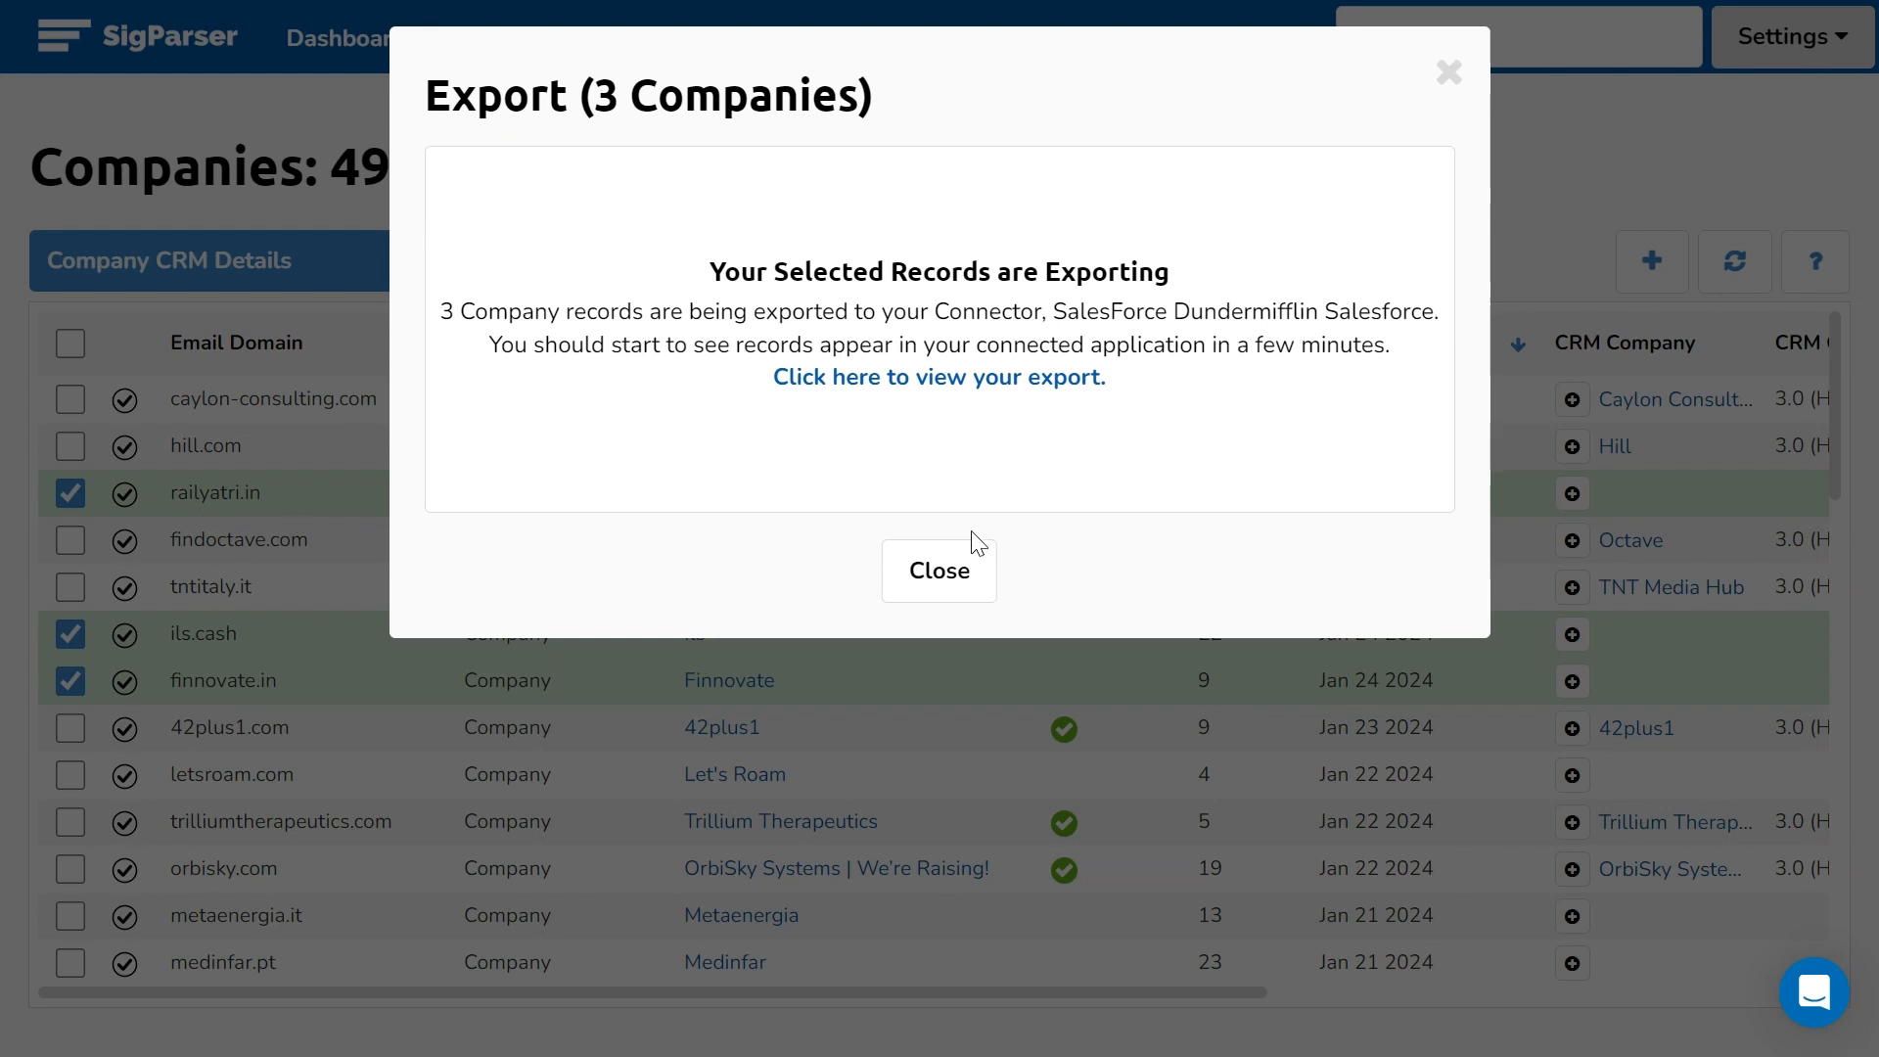
left_click(969, 578)
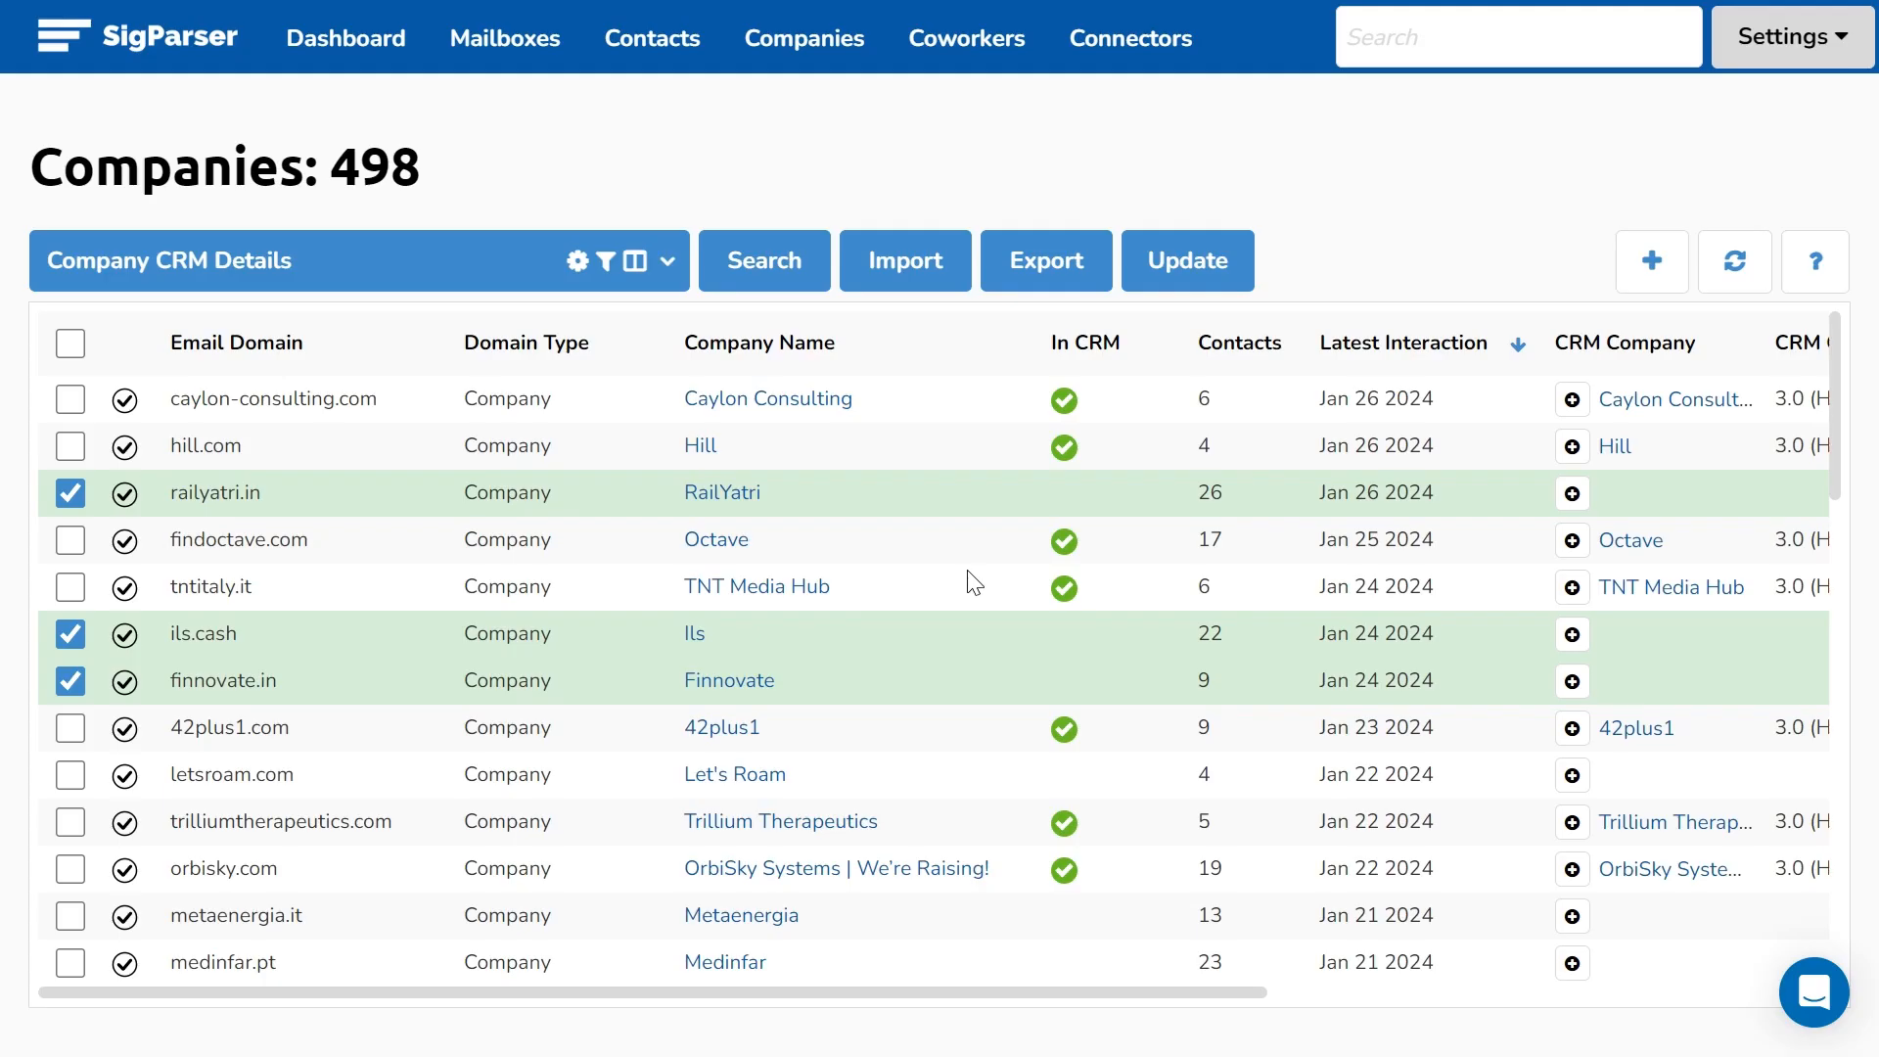